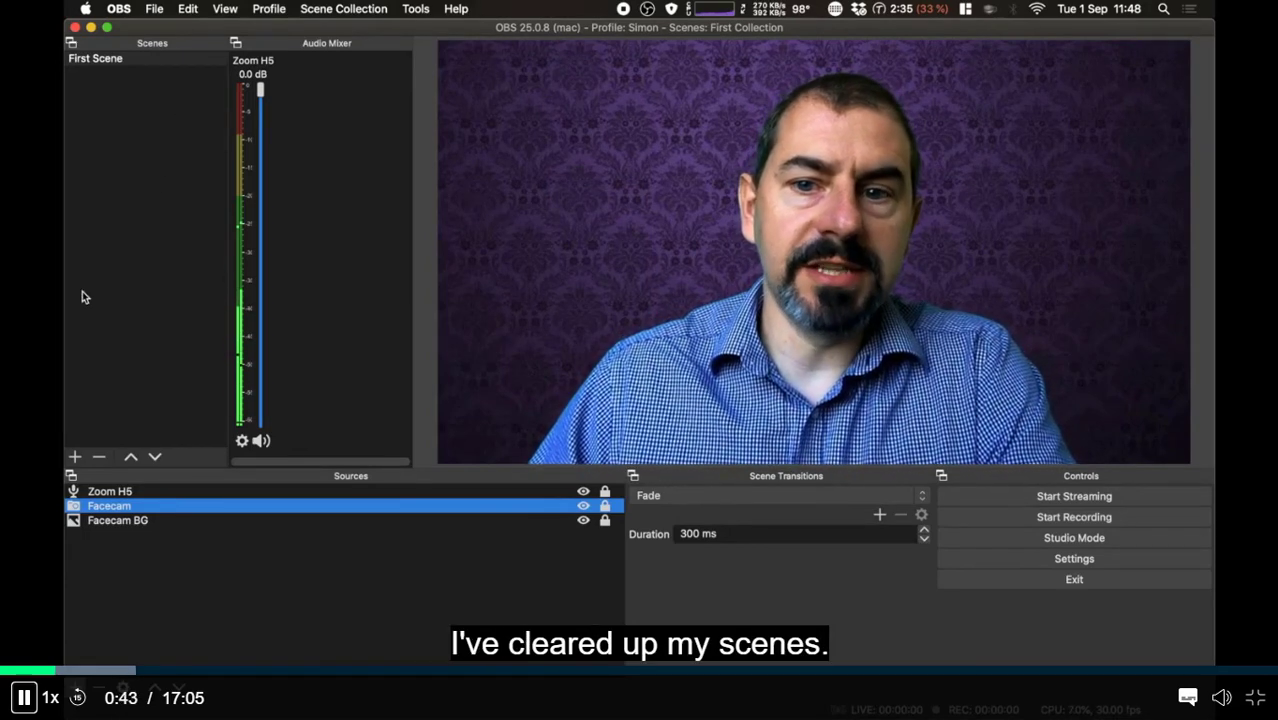
Step: Duplicate the First Scene scene and name the copy Screenshare
right_click(165, 62)
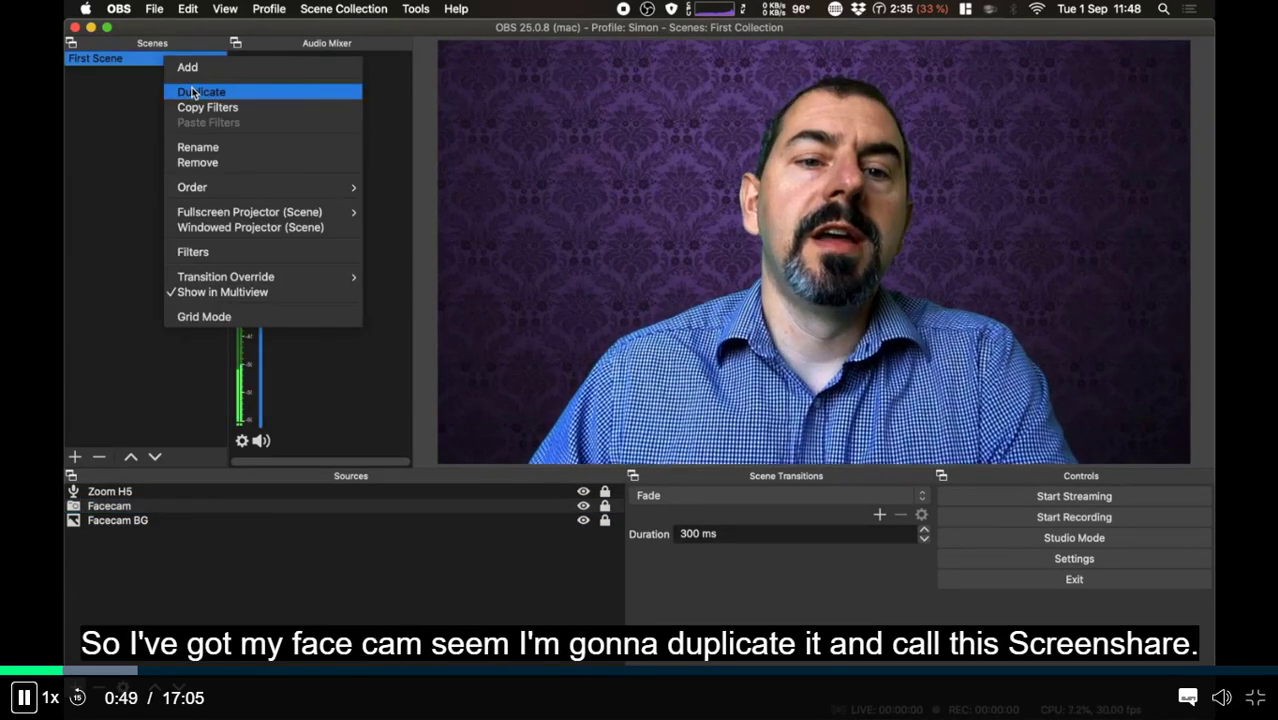
click(194, 93)
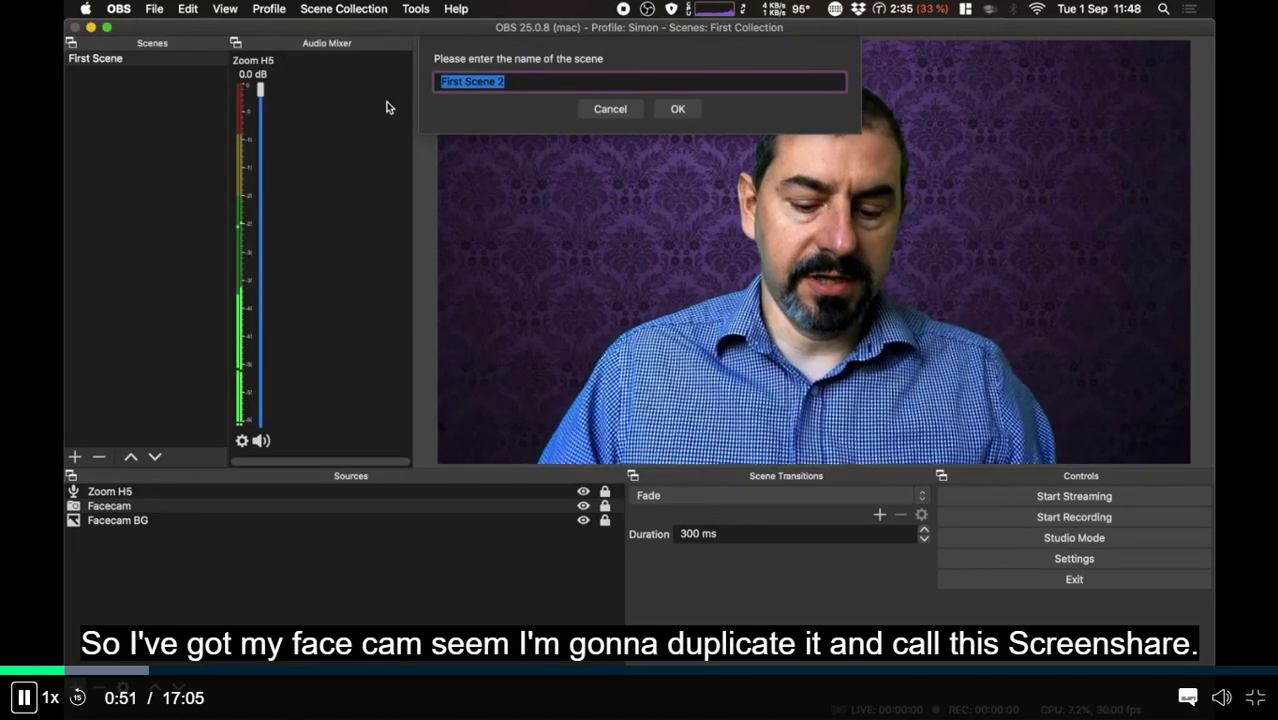
text(Scene)
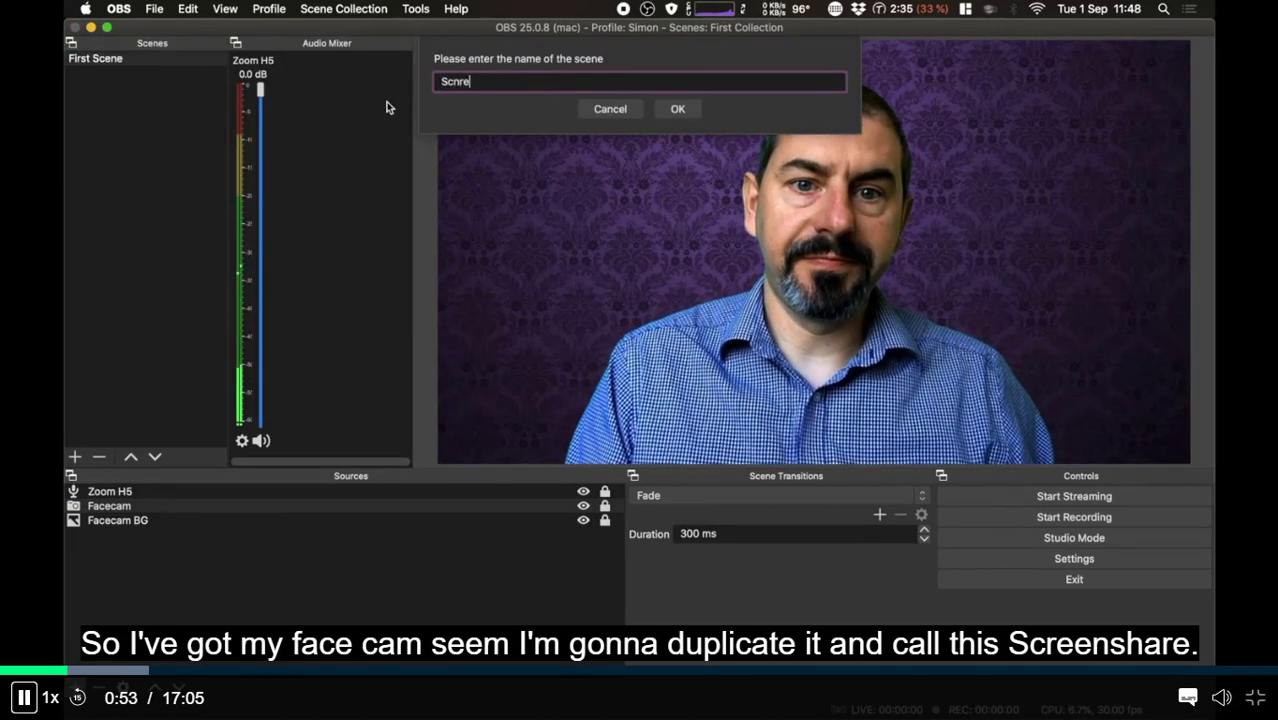
key(BackSpace)
key(BackSpace)
key(BackSpace)
text(reee)
key(BackSpace)
text(nshare)
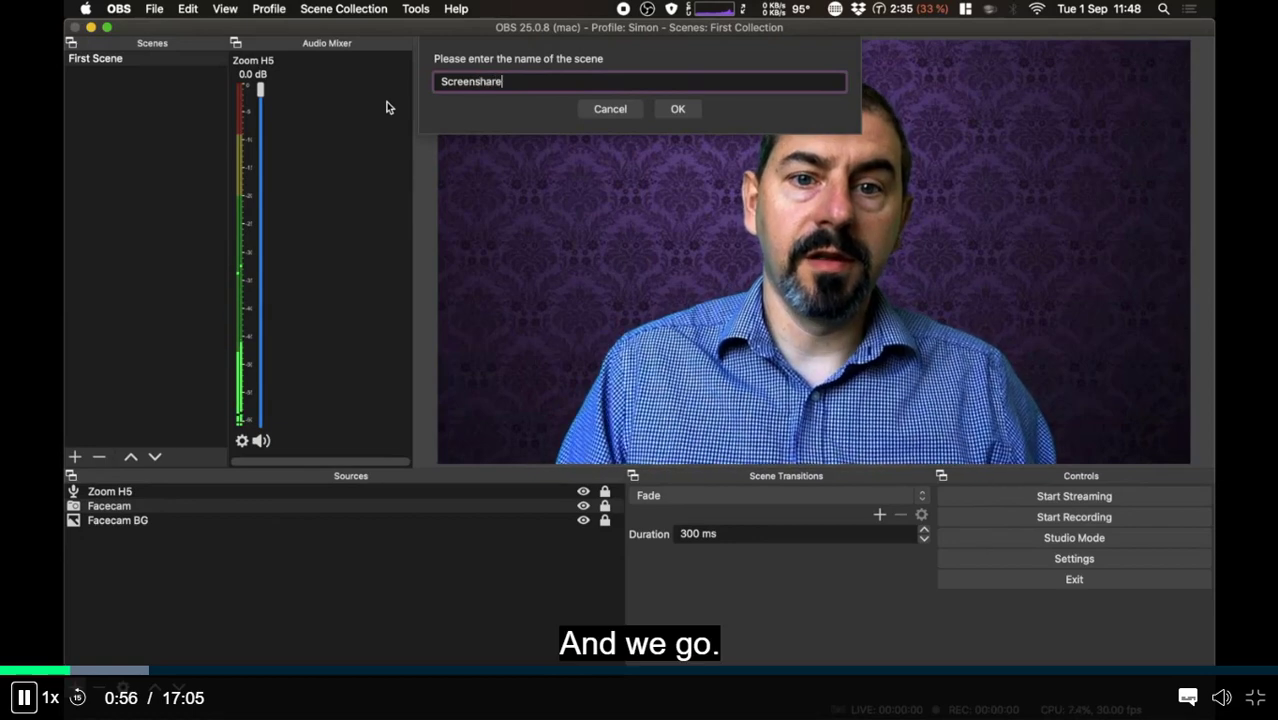
key(Return)
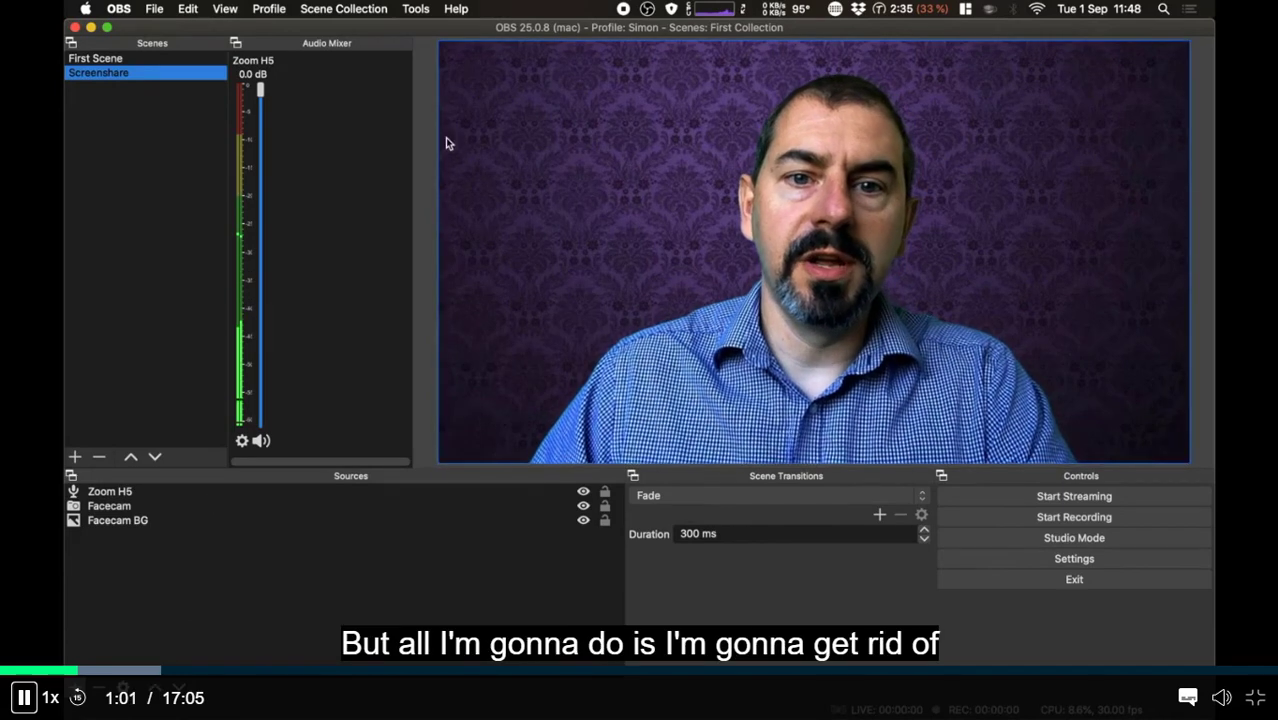
Step: Remove the Facecam BG source from the Screenshare scene
click(391, 520)
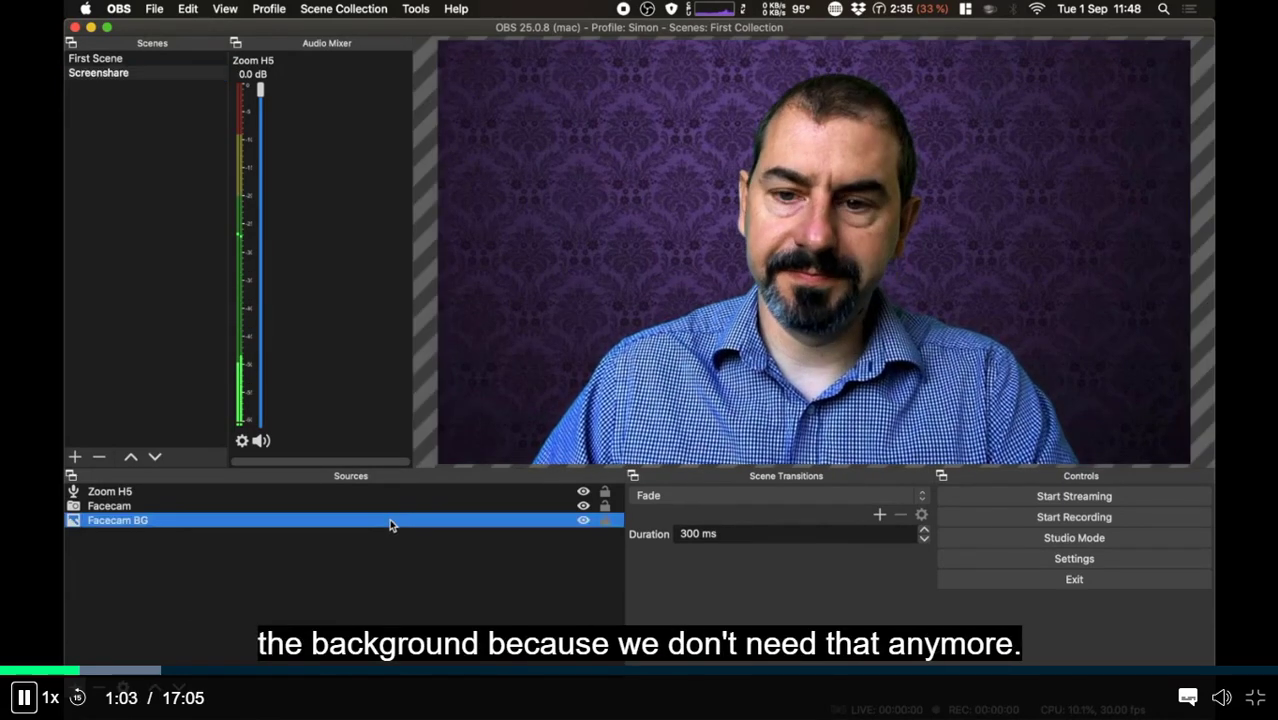
key(BackSpace)
click(731, 393)
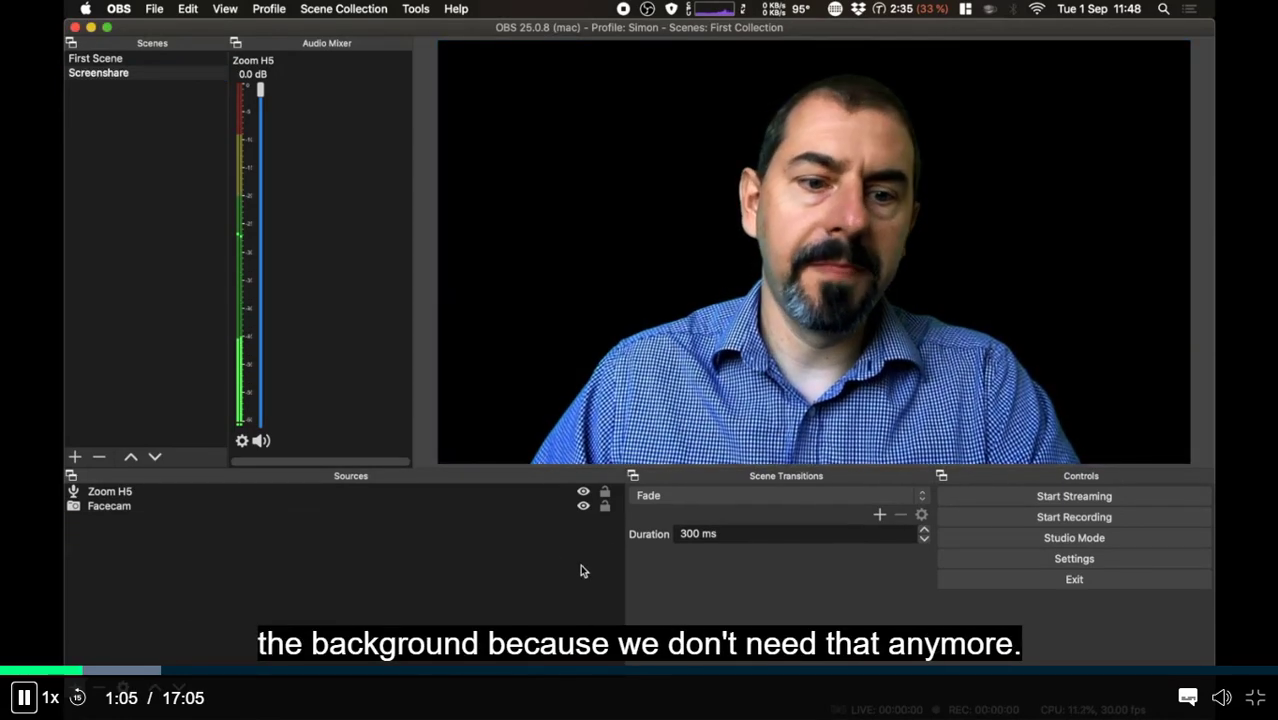
Step: Lock the Zoom H5 source and scale the Facecam to about half size in the lower-right corner of the canvas
click(605, 492)
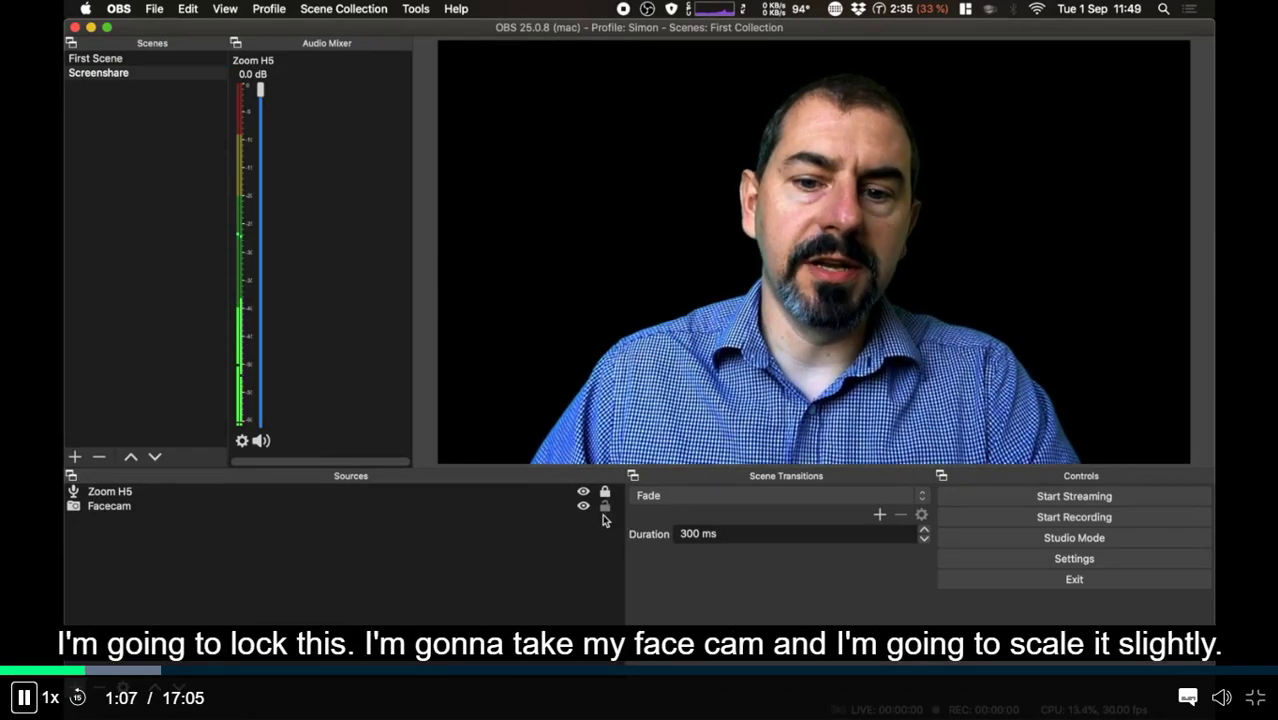
click(520, 507)
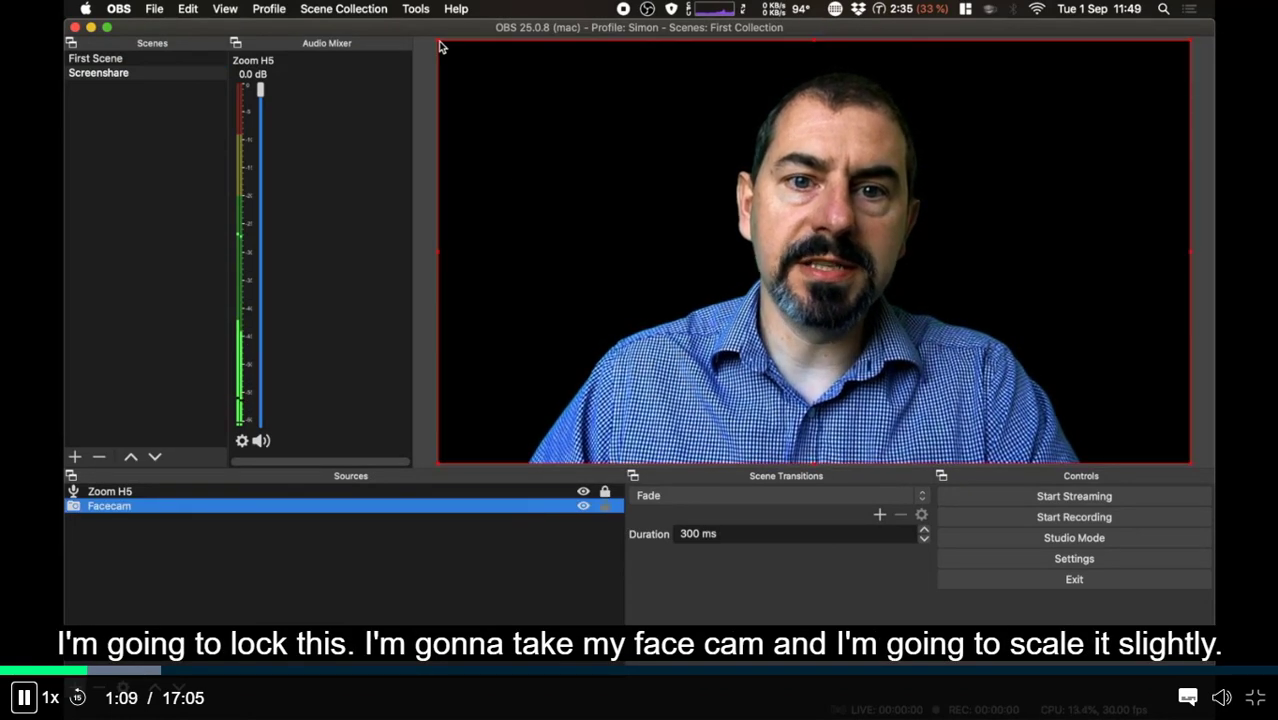
drag(437, 45, 813, 235)
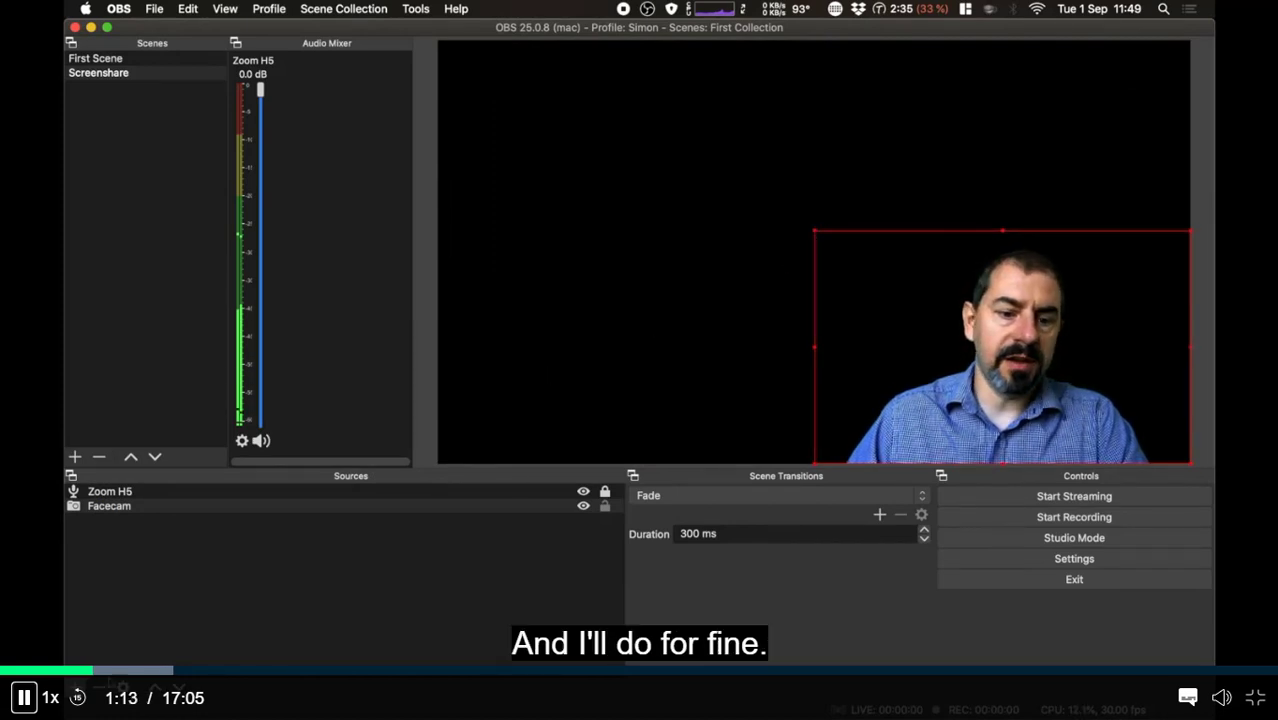
Step: Add a Display Capture source showing display 0 with the cursor shown and no crop
click(74, 688)
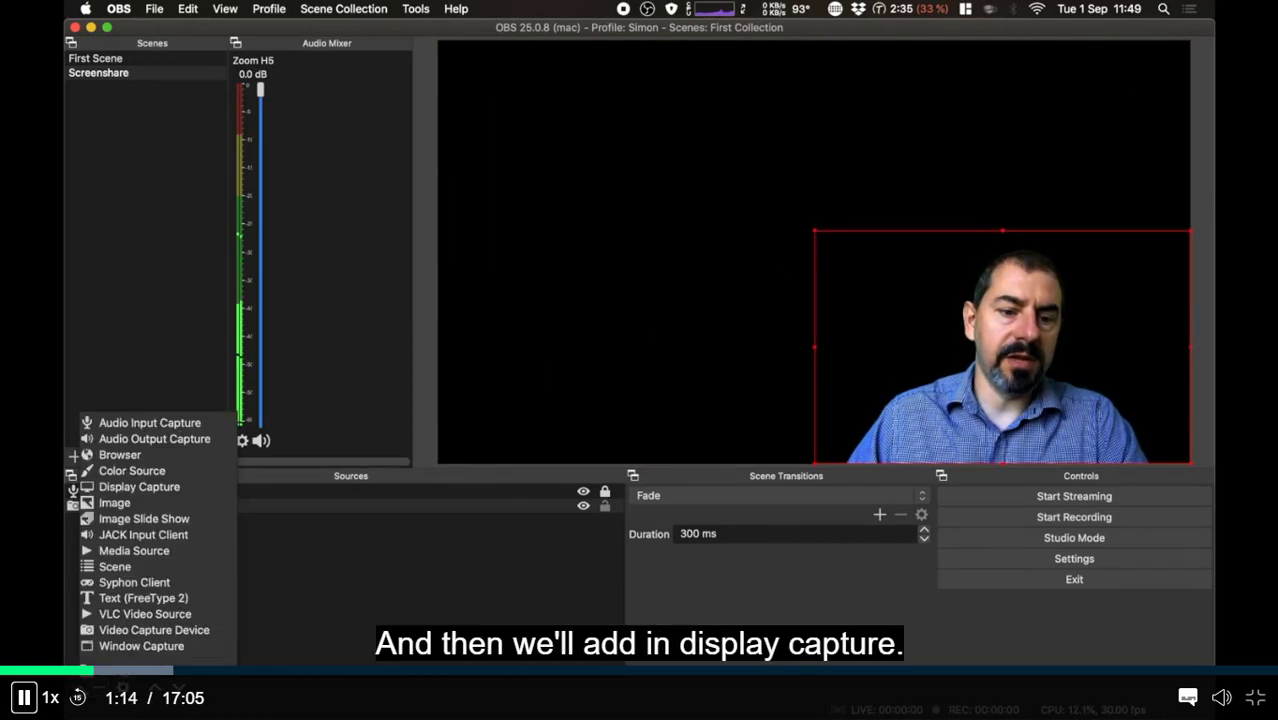
click(140, 487)
click(740, 261)
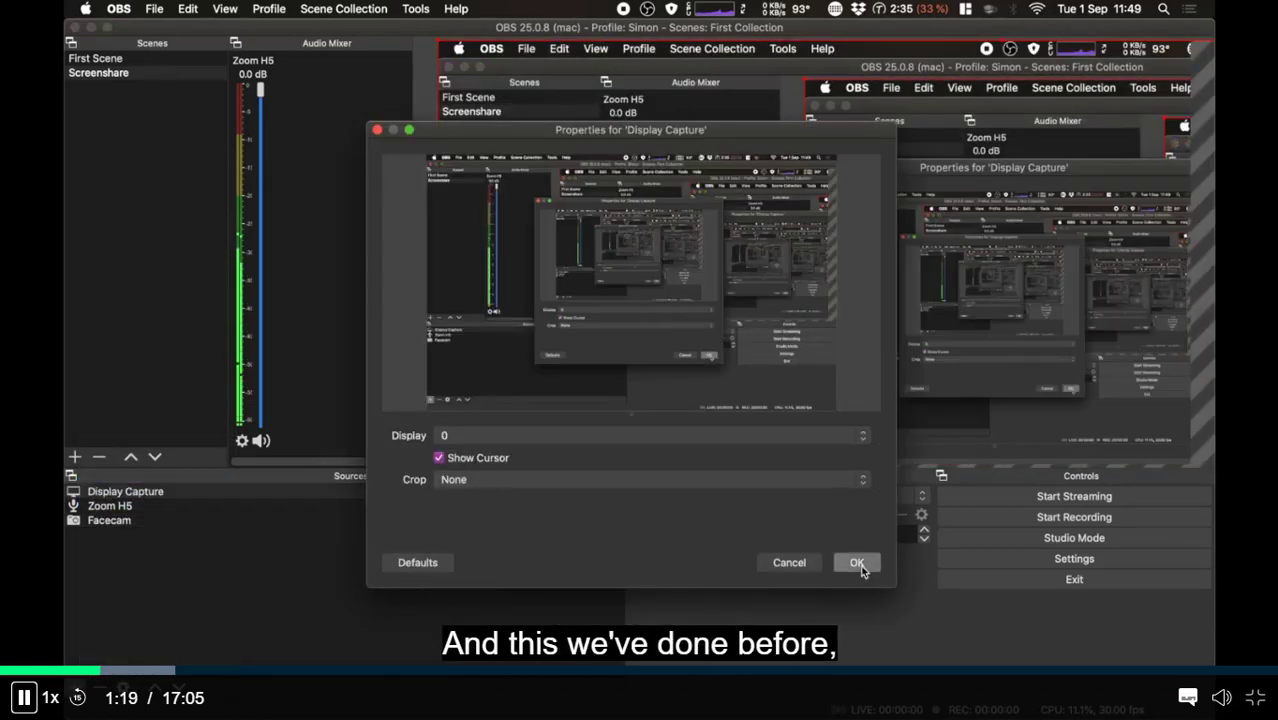
click(857, 563)
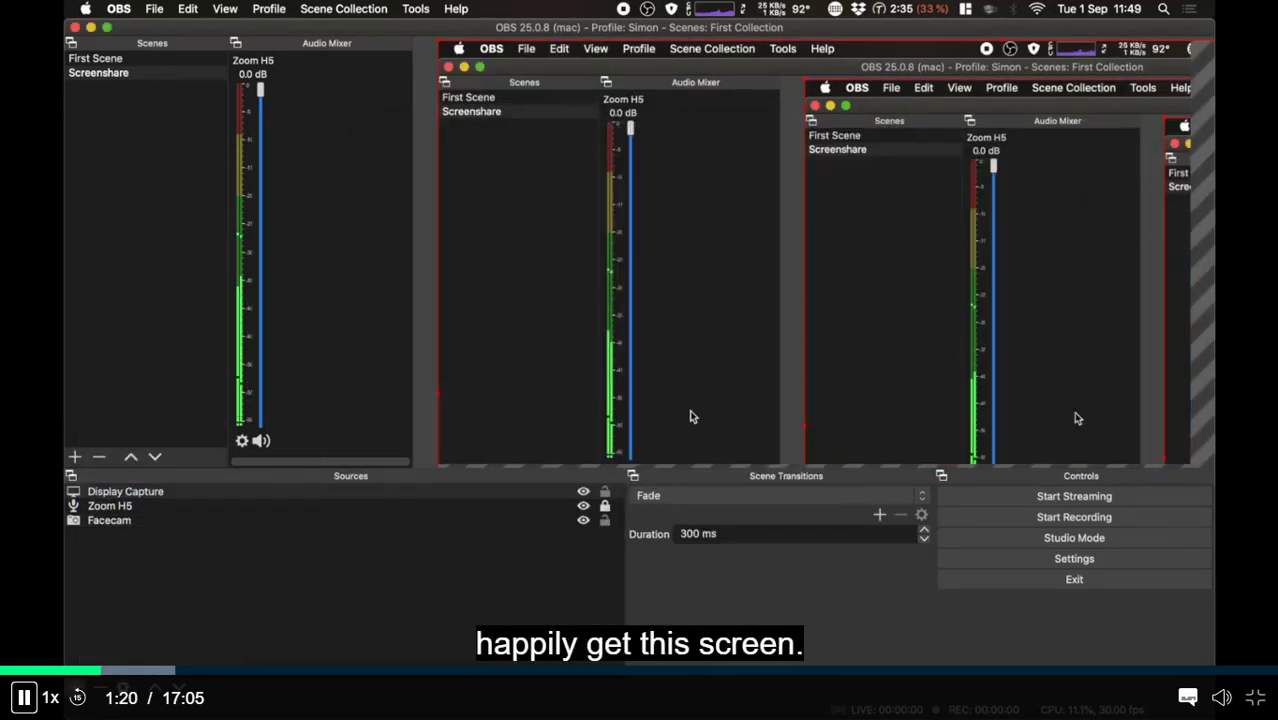
Step: Fit the Display Capture to the screen, lock it and move it to the bottom of the source order
right_click(506, 500)
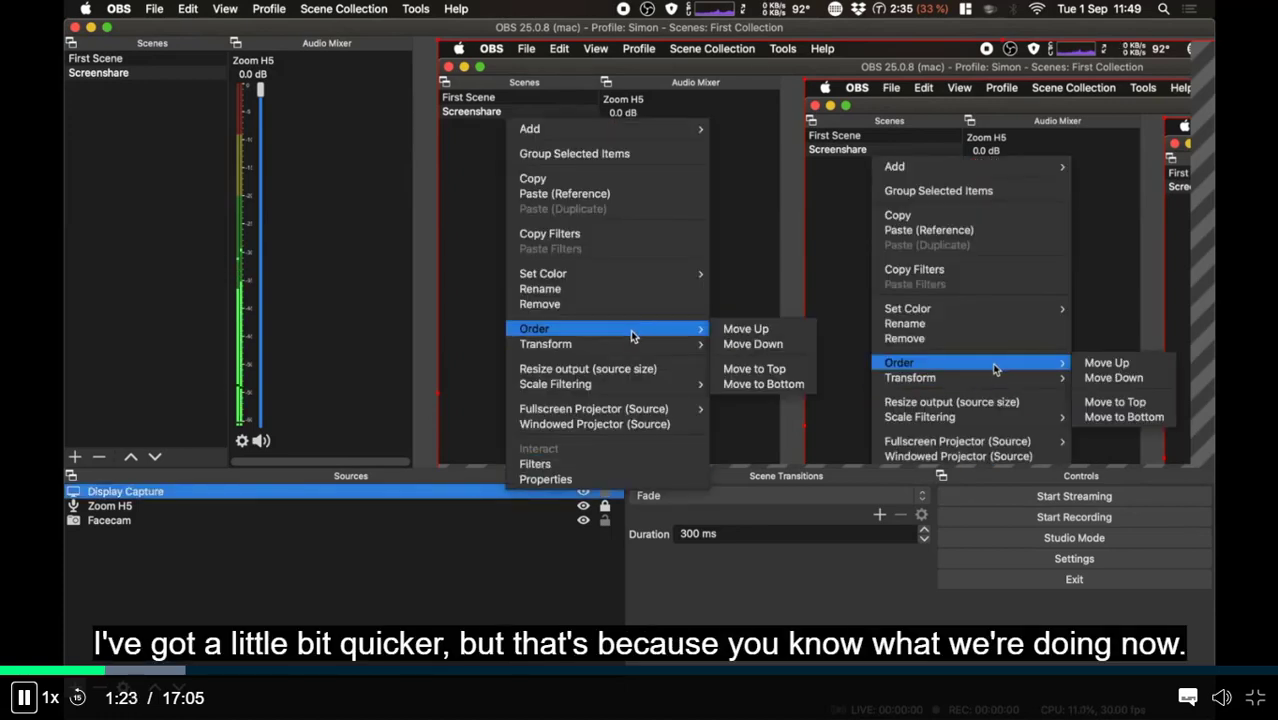
mouse_move(633, 344)
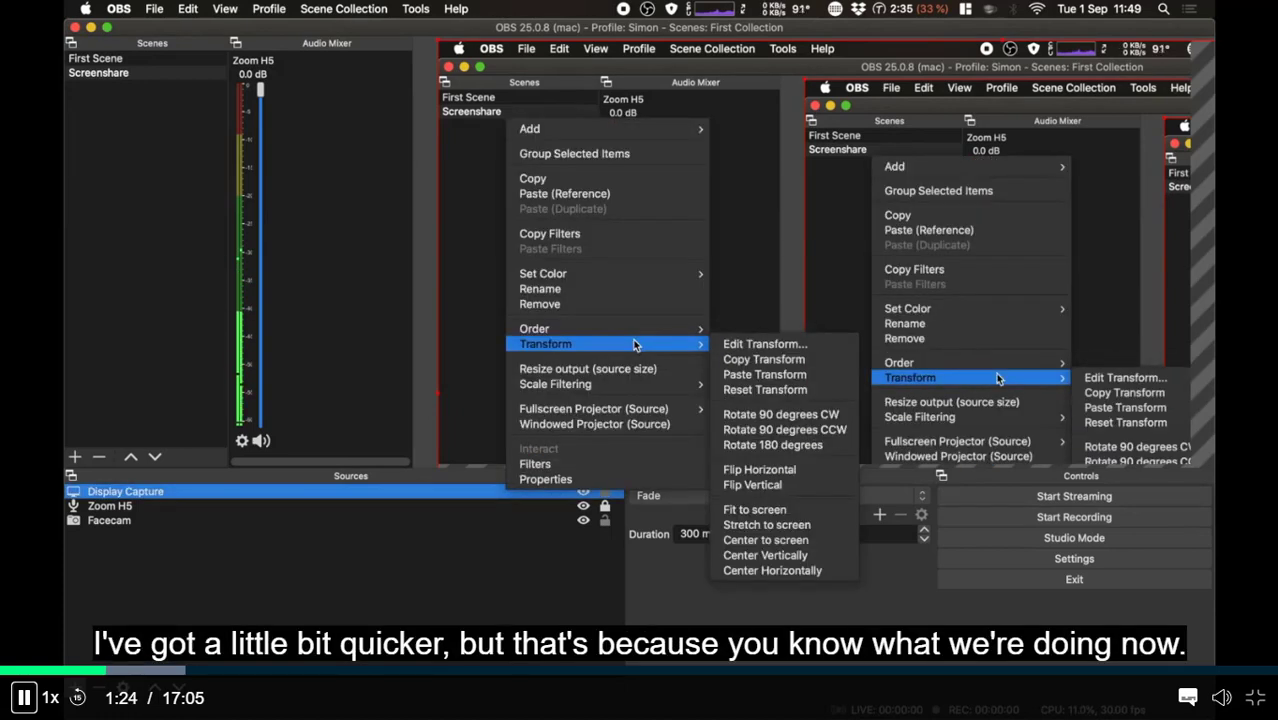
click(765, 510)
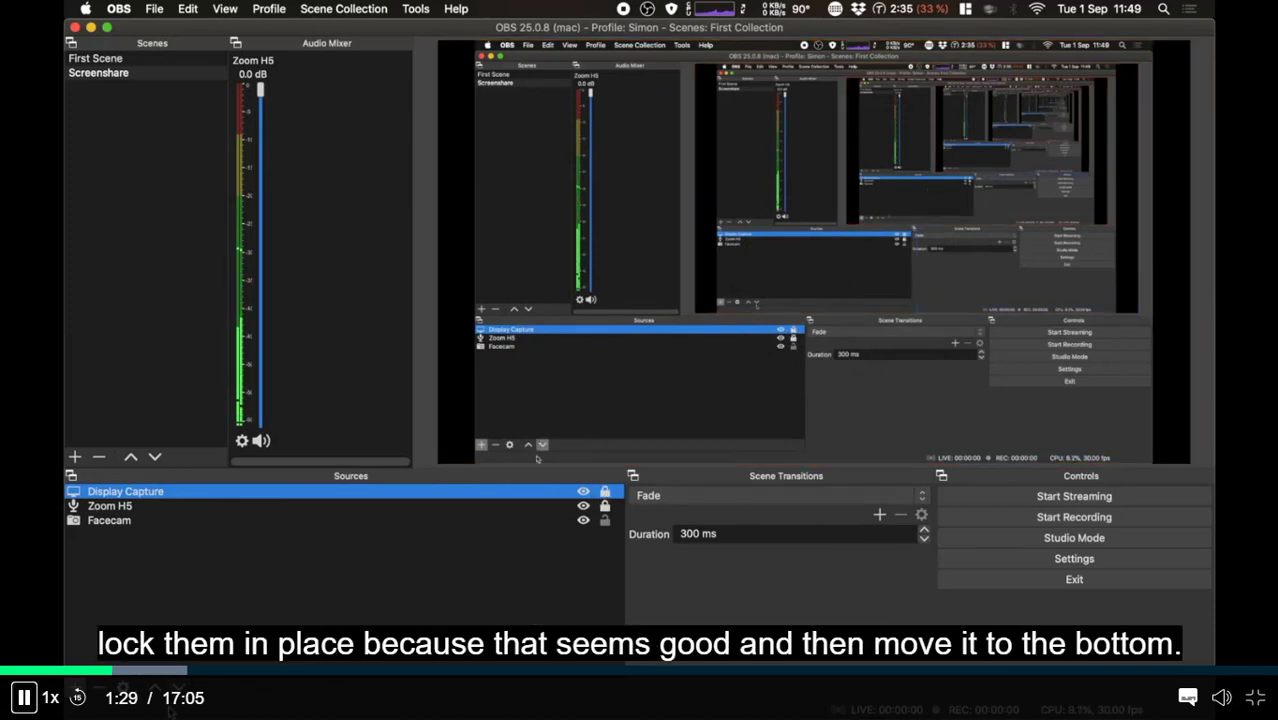
click(177, 689)
click(177, 689)
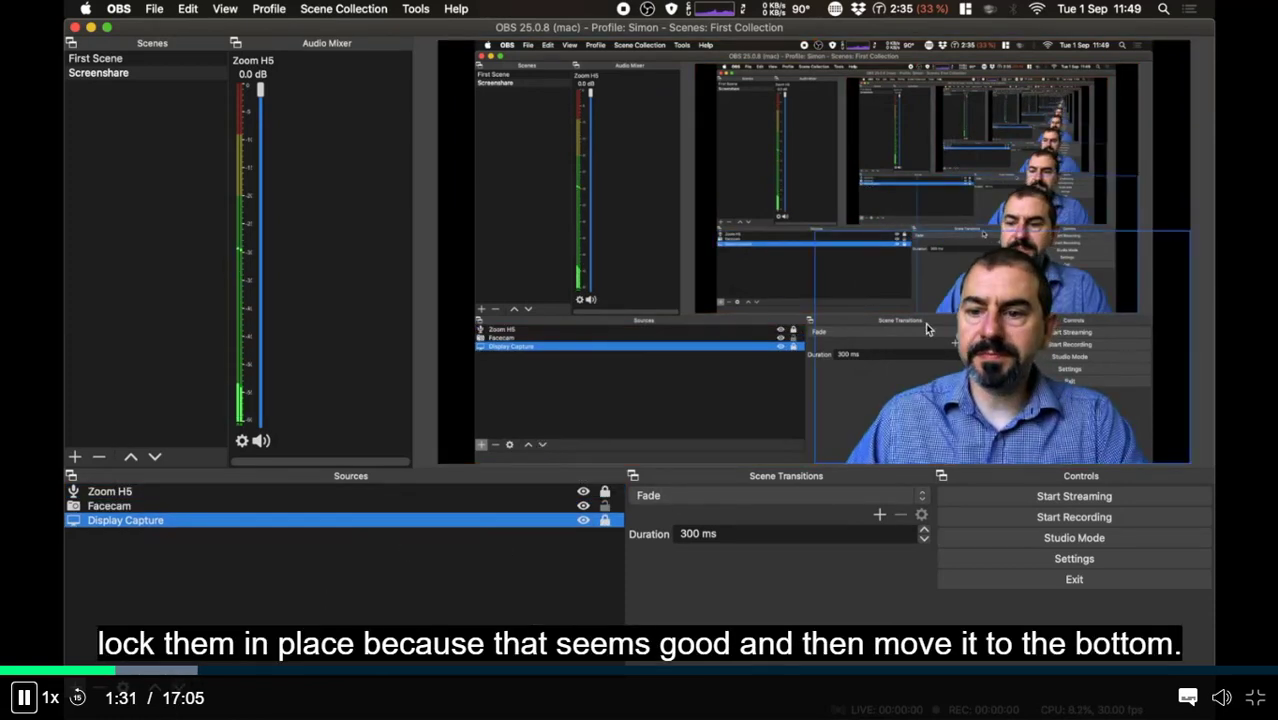
Step: Shift the Facecam slightly left along the canvas's lower edge and lock it in place
click(417, 505)
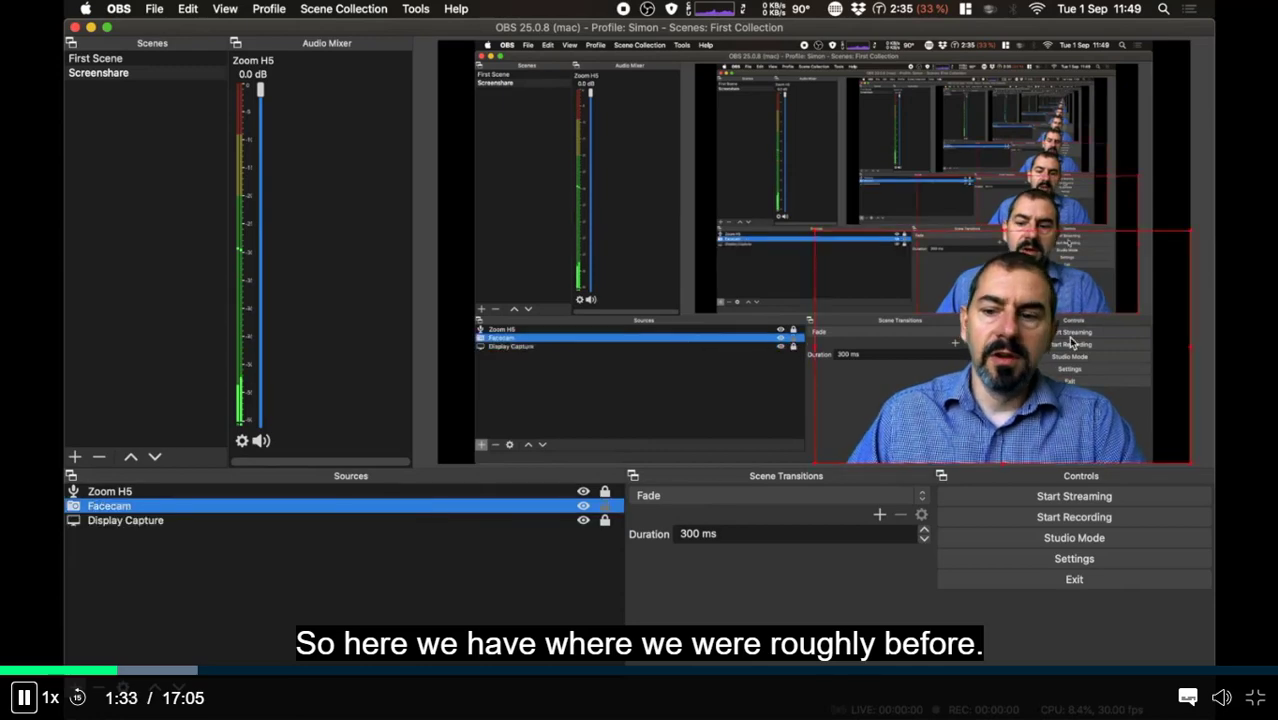
drag(993, 318, 1022, 338)
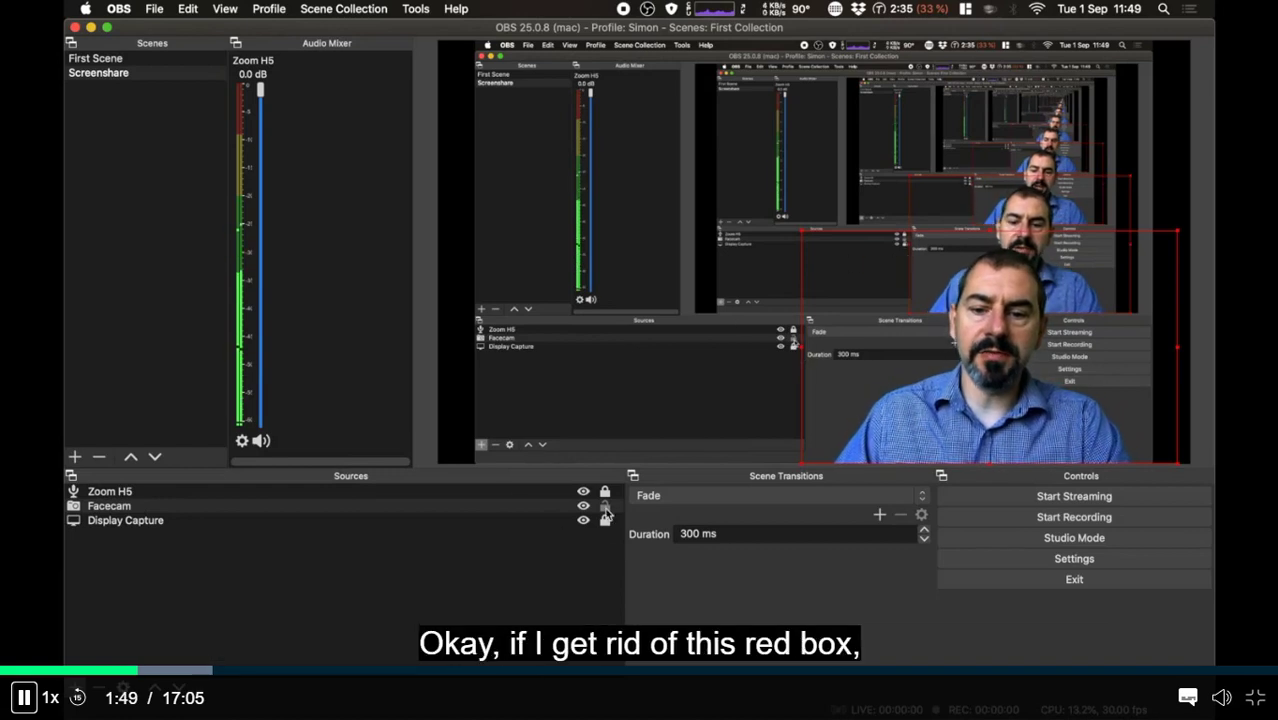
click(604, 508)
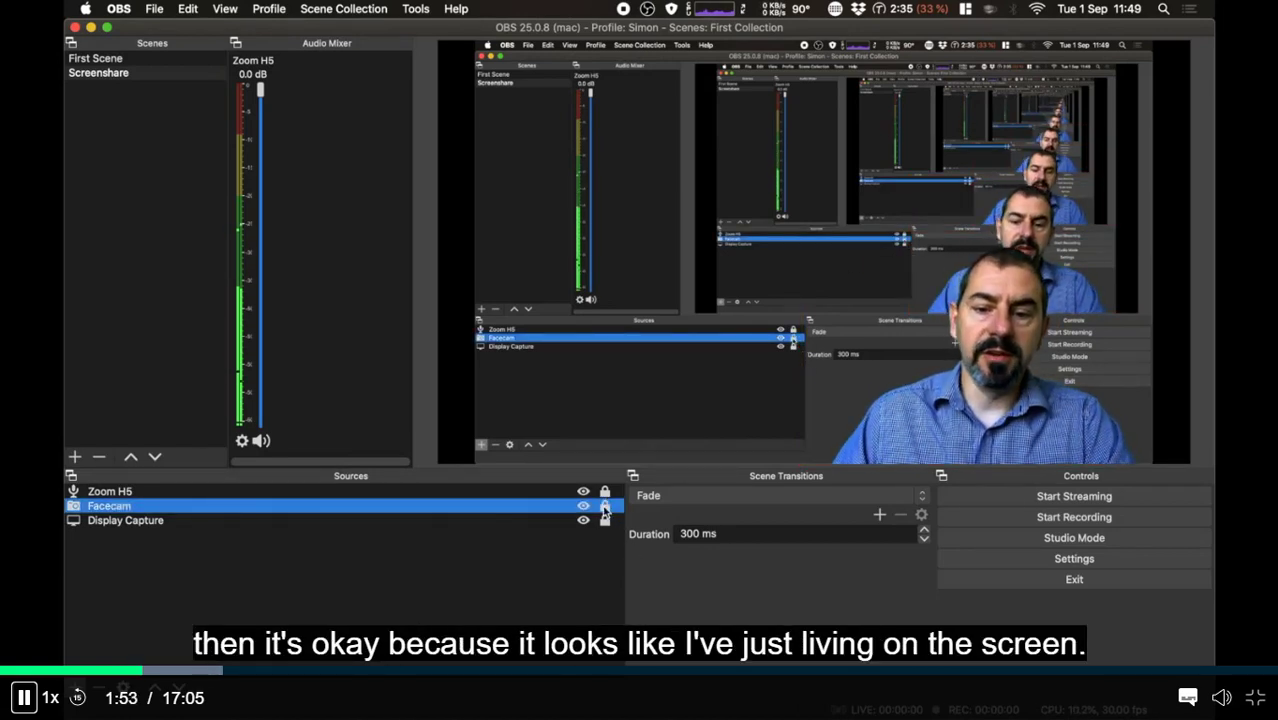
click(604, 508)
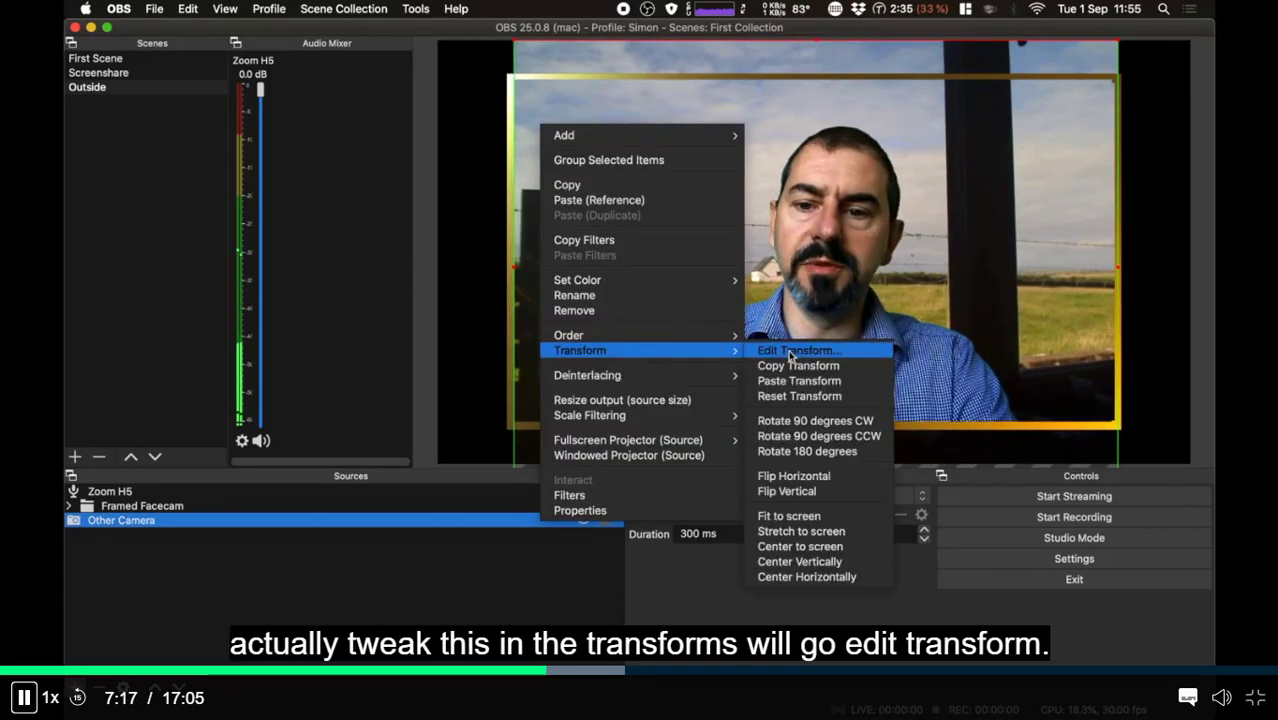
Step: Set the top crop of the Other Camera source to 37 in its transform settings
drag(689, 203, 351, 185)
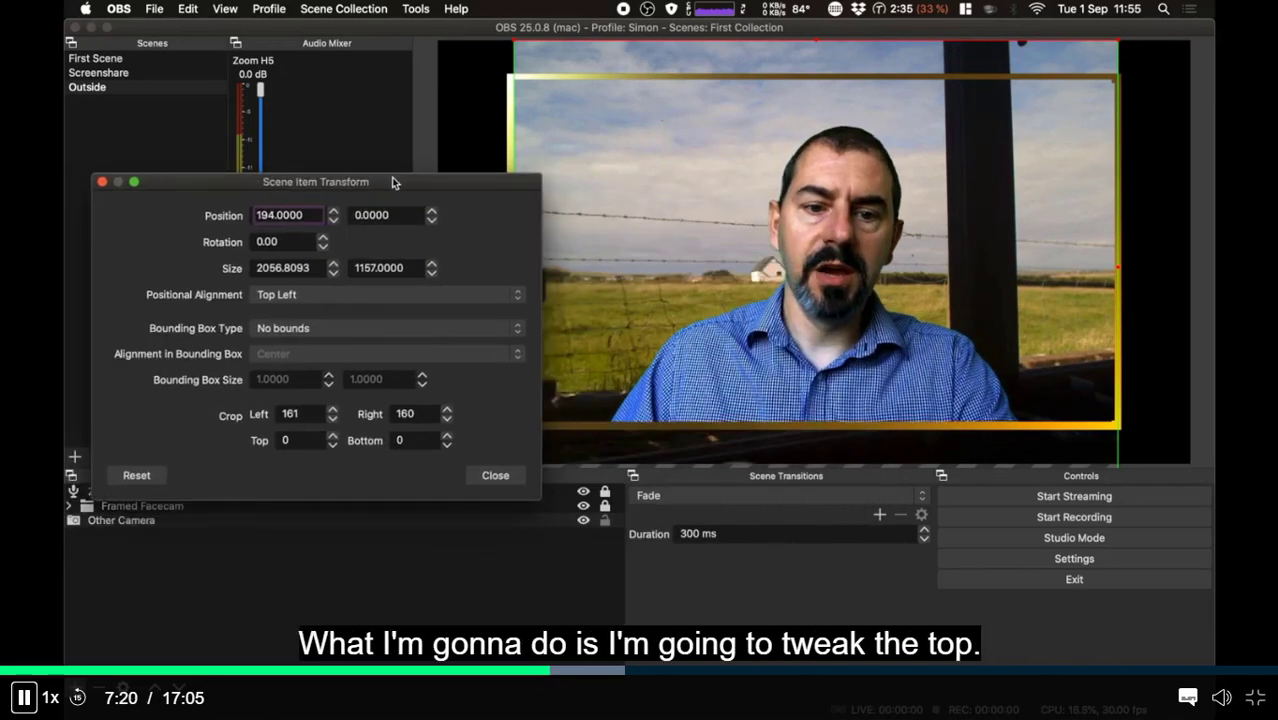
double_click(258, 441)
text(37)
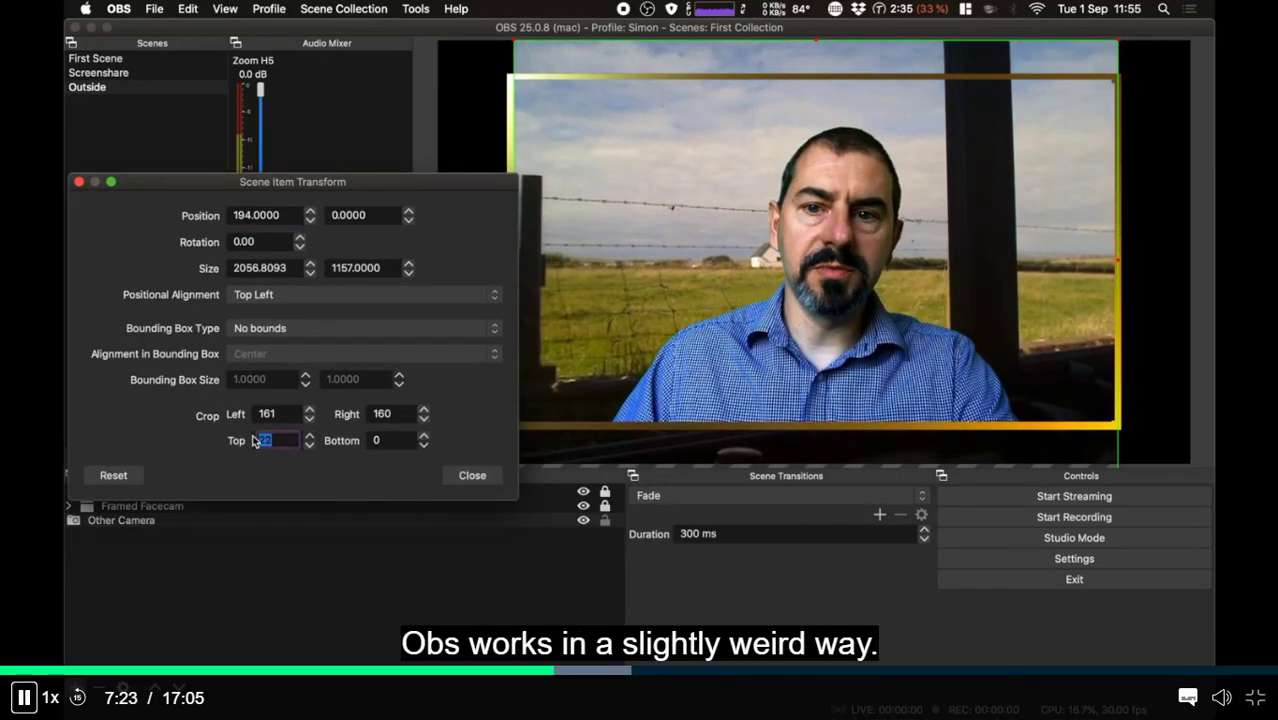
key(Return)
Step: Set the Other Camera's bottom crop to 68 and move the camera image down to meet the frame's upper edge
double_click(386, 434)
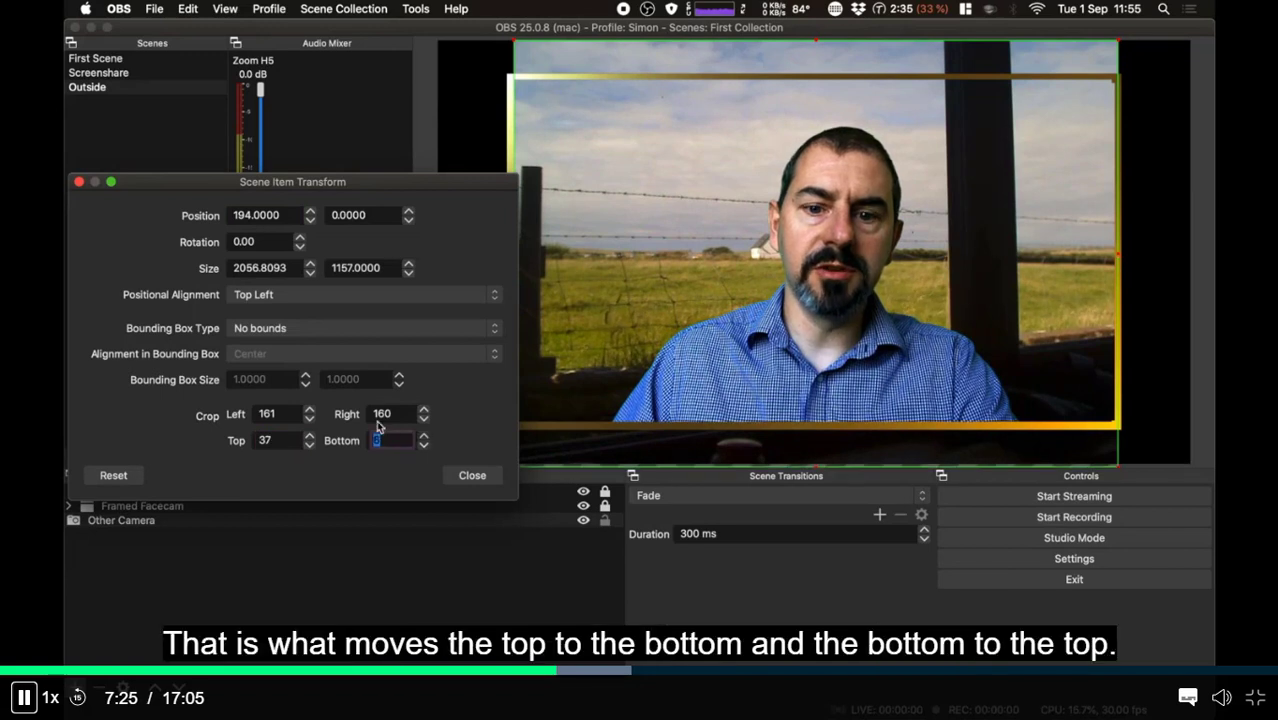
key(Up)
key(Up)
key(Up)
key(Up)
key(Up)
key(Up)
key(Up)
key(Up)
key(Up)
key(Up)
key(Up)
key(Up)
key(Up)
key(Up)
key(Up)
key(Up)
key(Up)
key(Up)
key(Up)
key(Up)
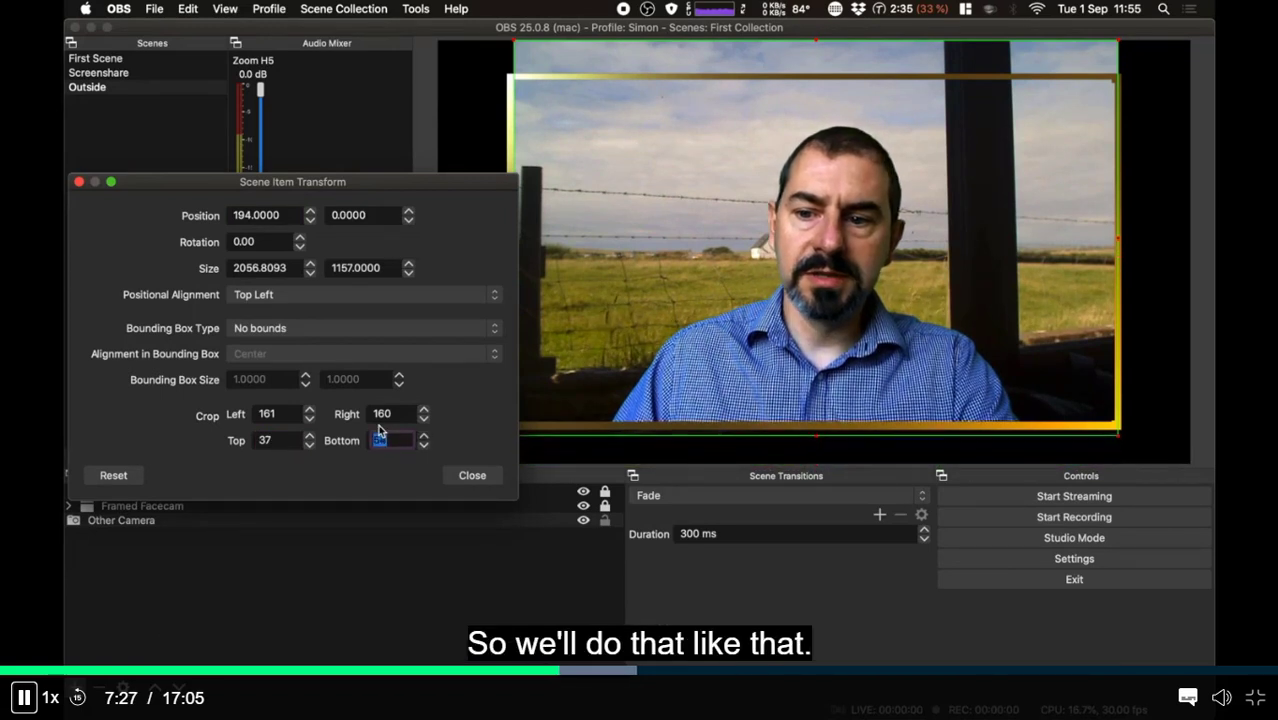
key(Up)
key(Up)
key(Up)
key(Up)
key(Up)
key(Up)
key(Up)
key(Up)
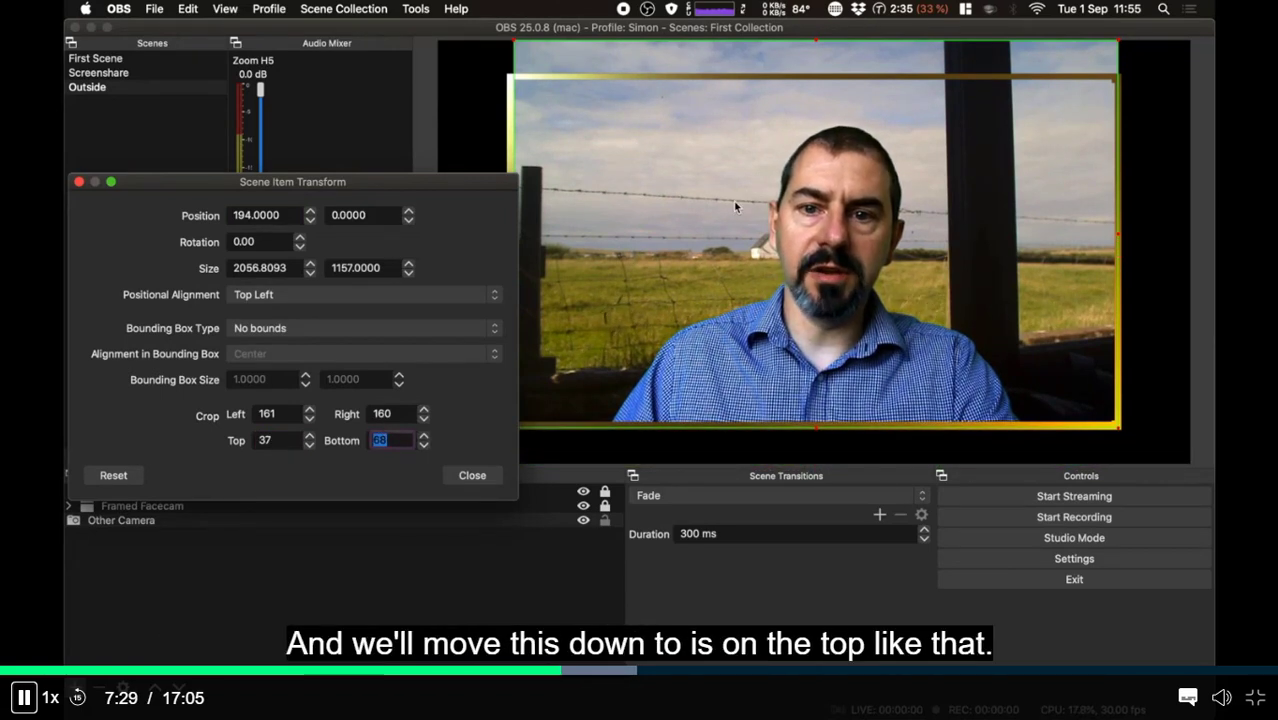
drag(770, 195, 782, 229)
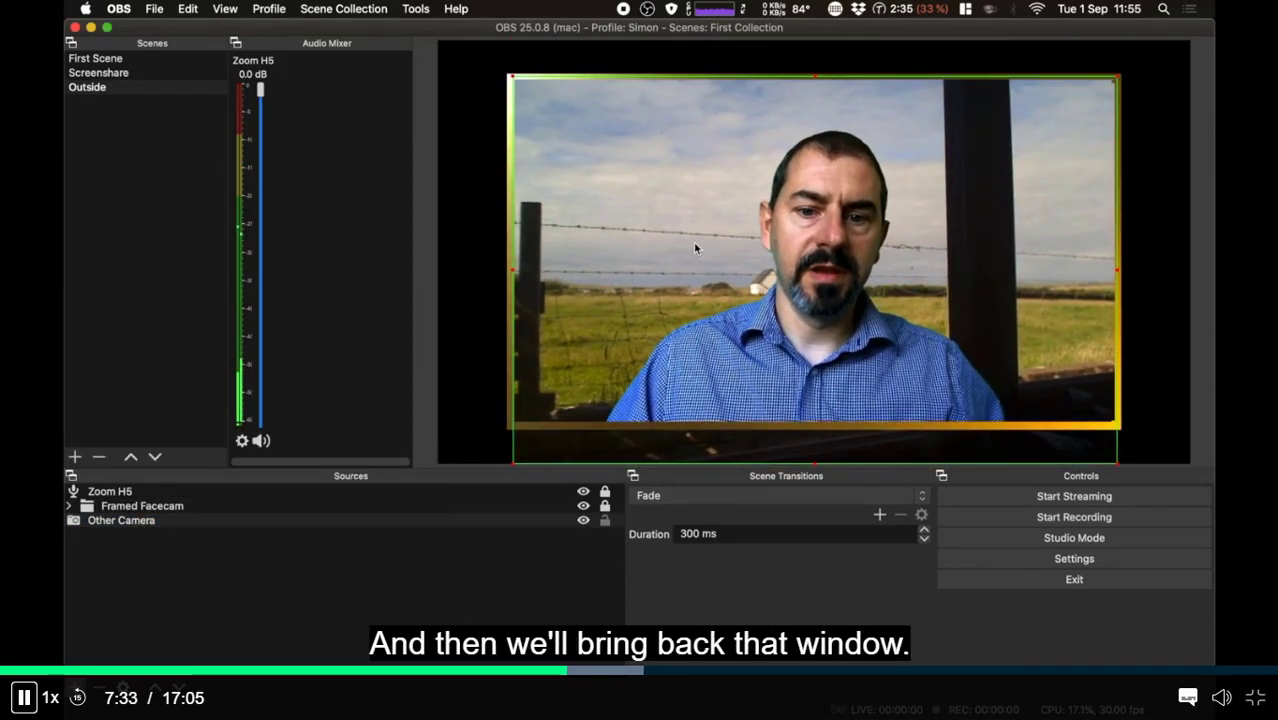
Step: Increase the Other Camera's bottom crop until its lower edge meets the frame's lower edge, and lock the source
key(super+e)
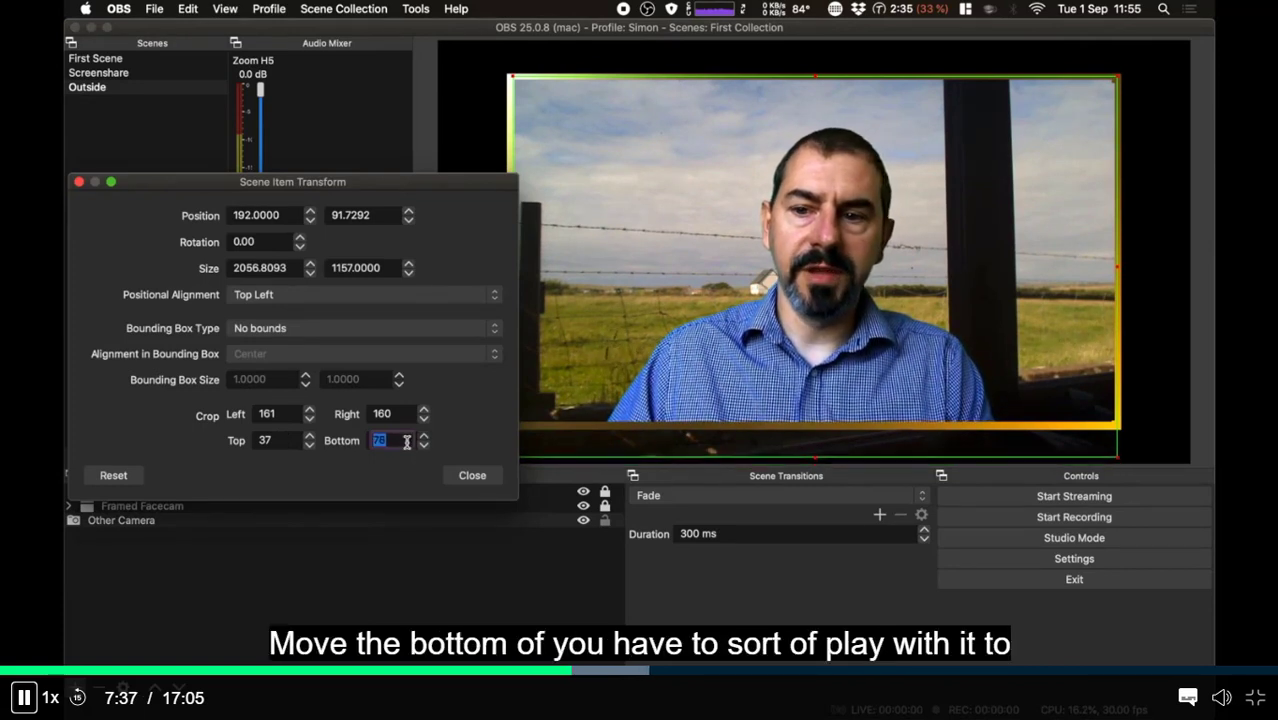
scroll(406, 442, up, 9)
scroll(406, 442, up, 20)
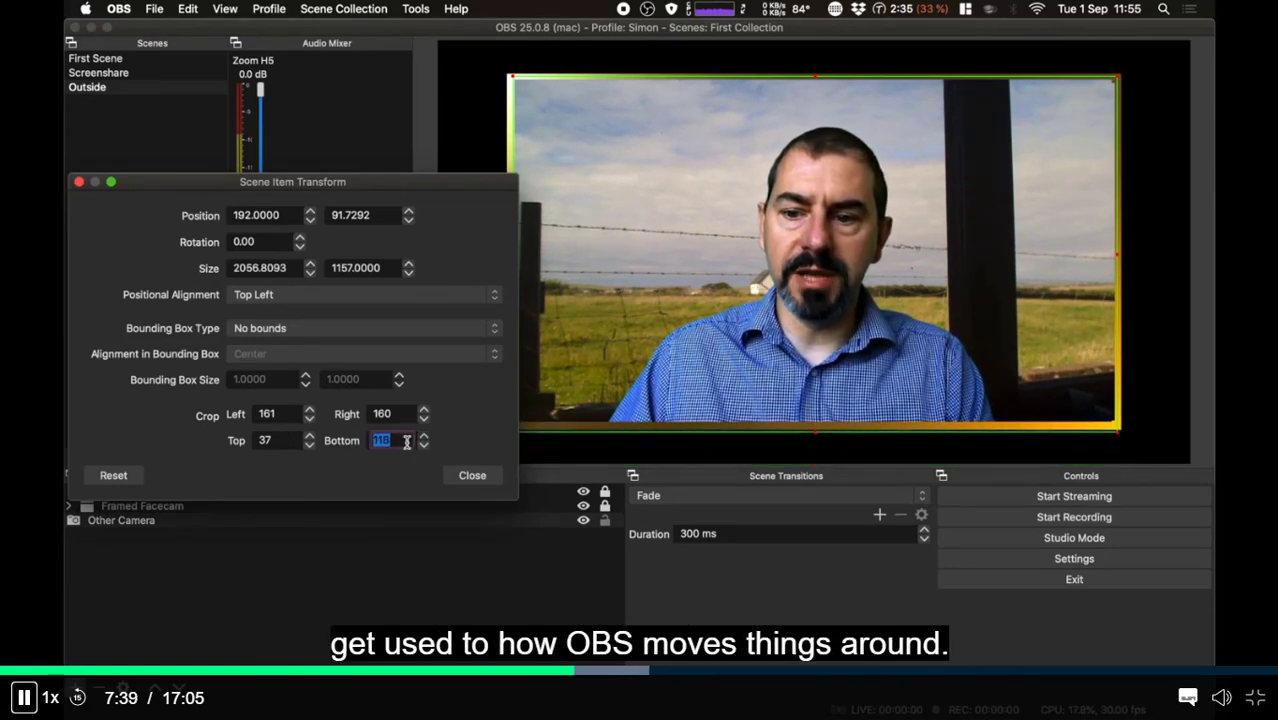
click(467, 476)
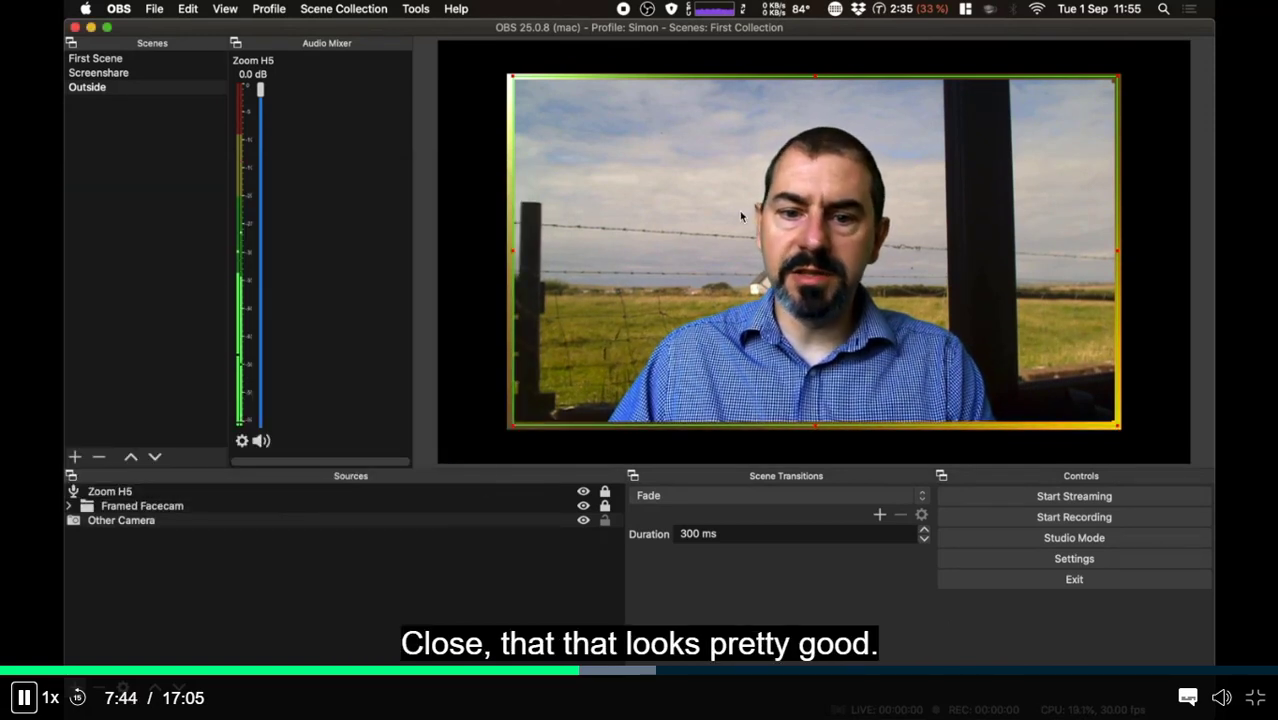
click(604, 521)
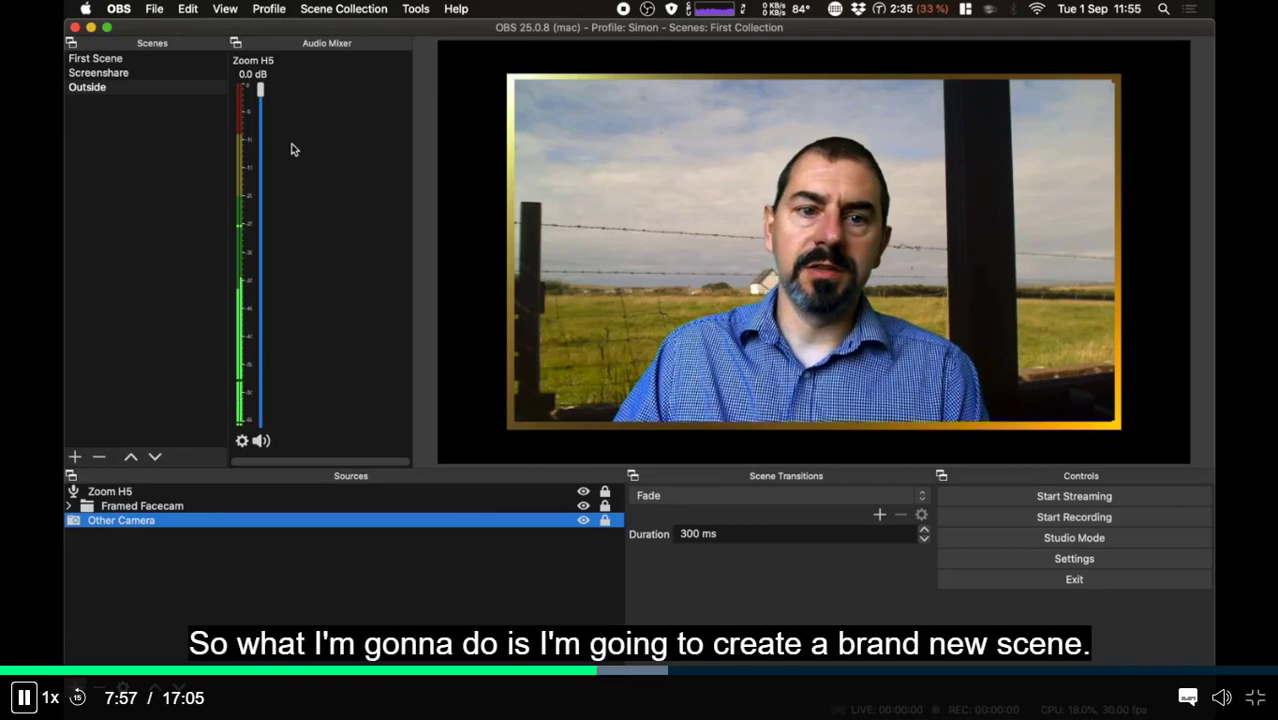
Step: Create a new empty scene named Funky Video
click(196, 145)
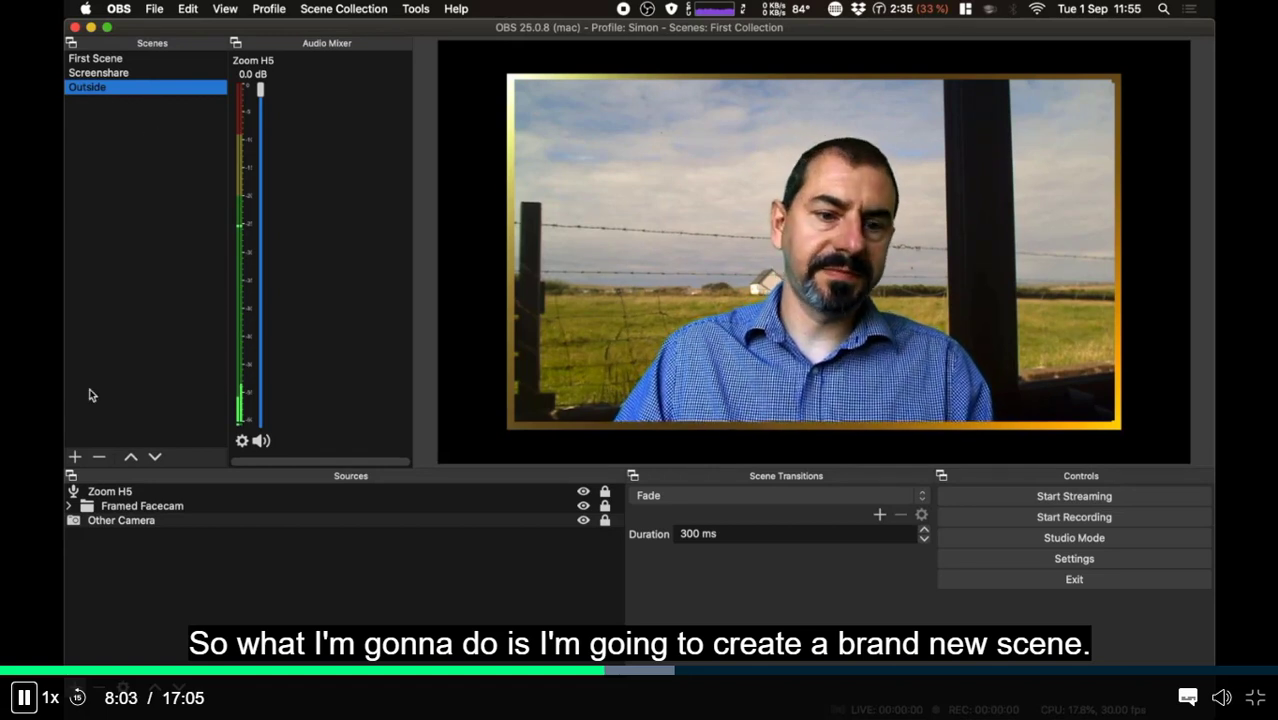
click(74, 457)
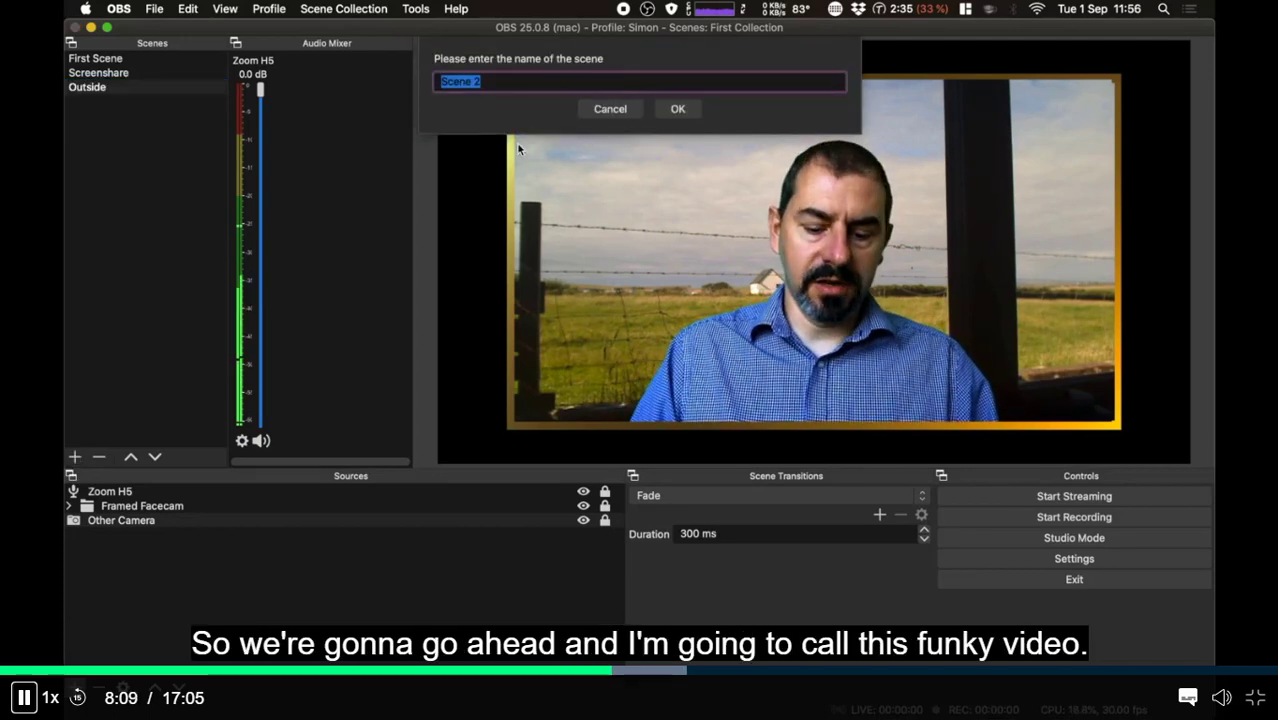
text(Funky )
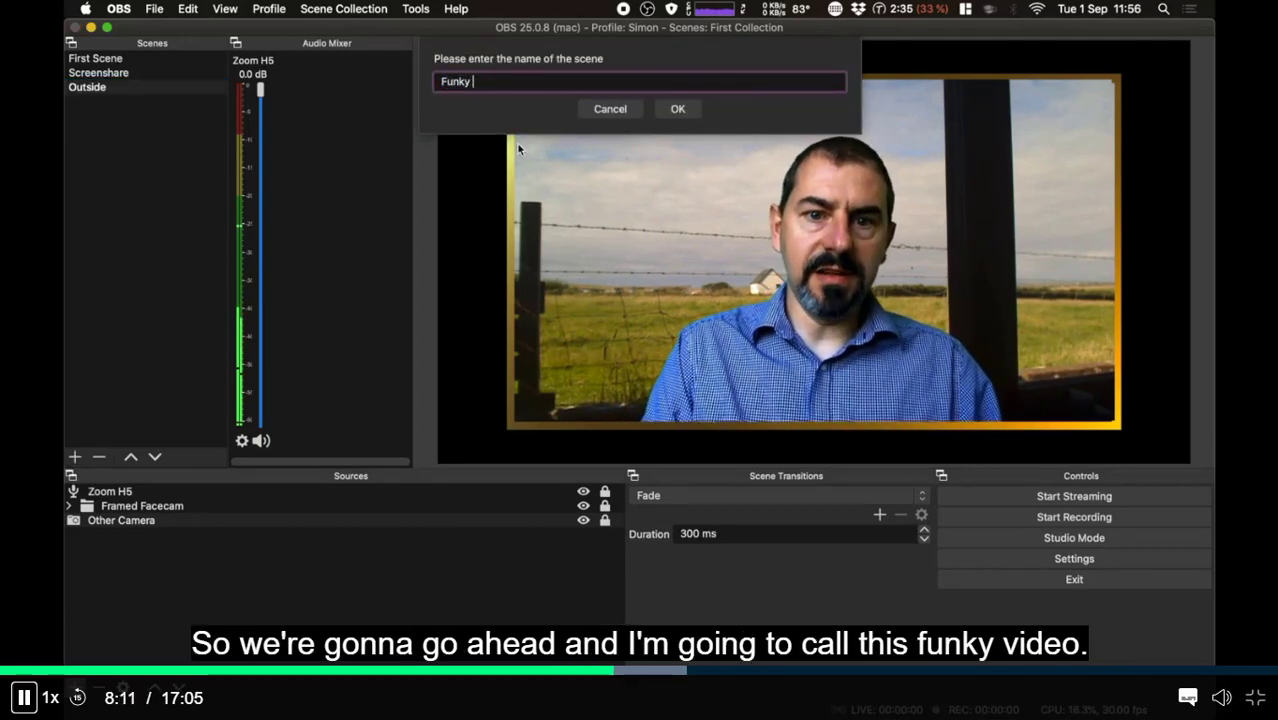
text(Video)
key(Return)
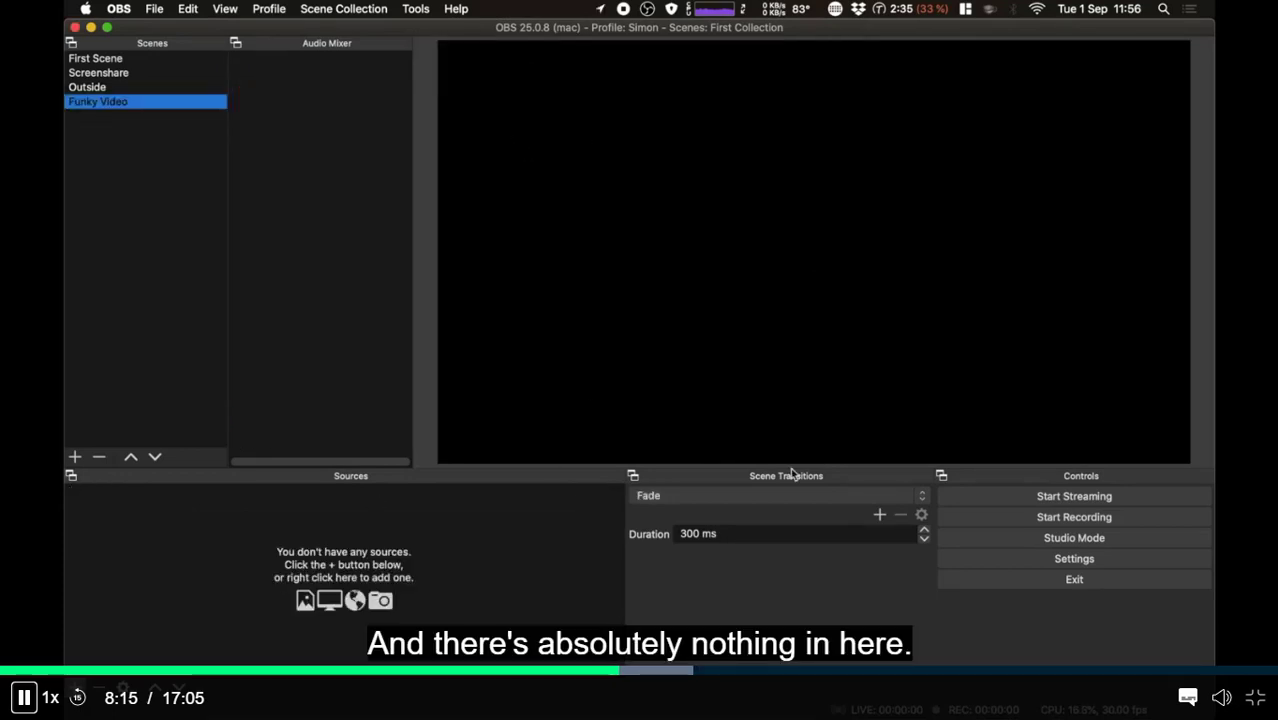
Step: Add a new media source named Funky BG Video to the Funky Video scene
click(75, 688)
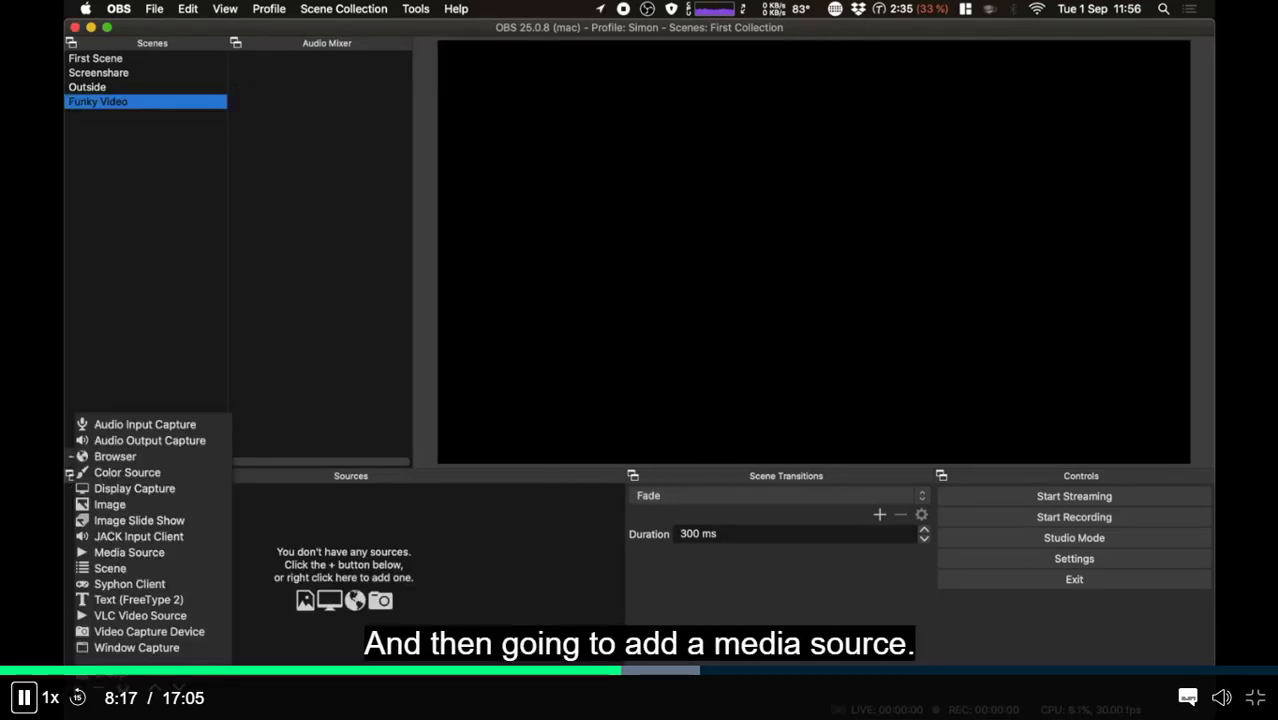
click(128, 553)
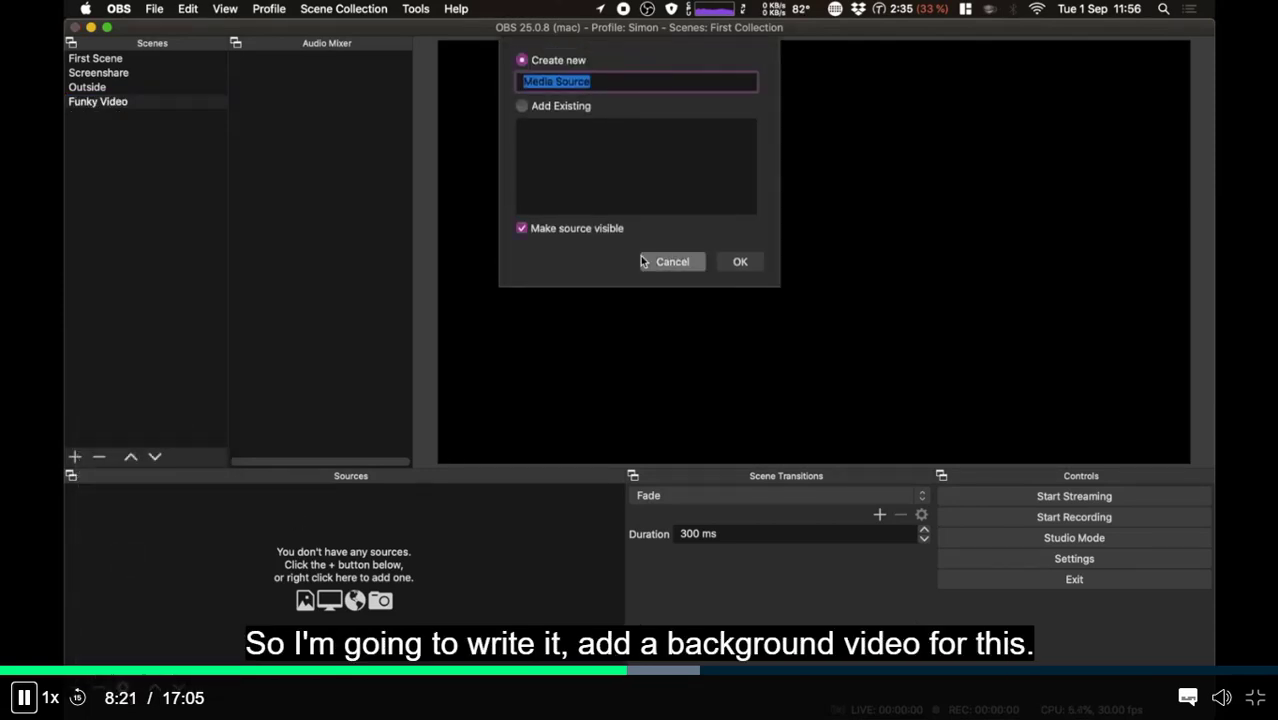
text(Funky)
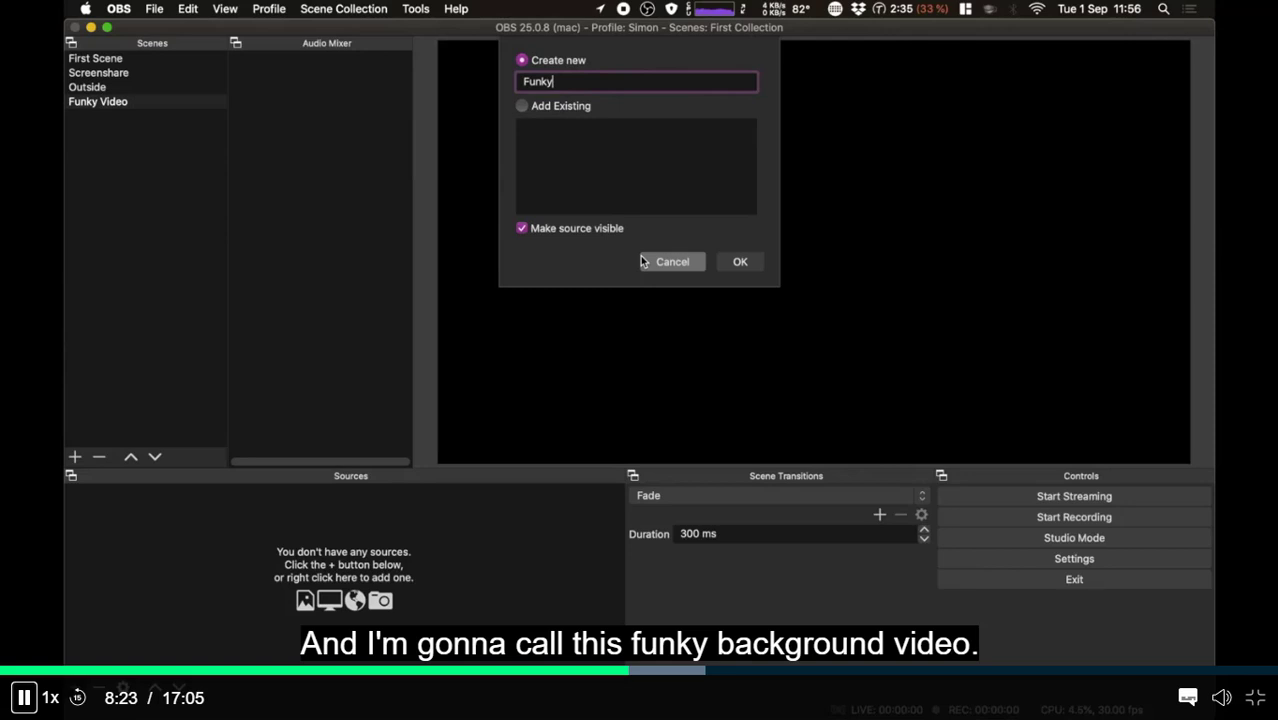
text( BG Video)
key(Return)
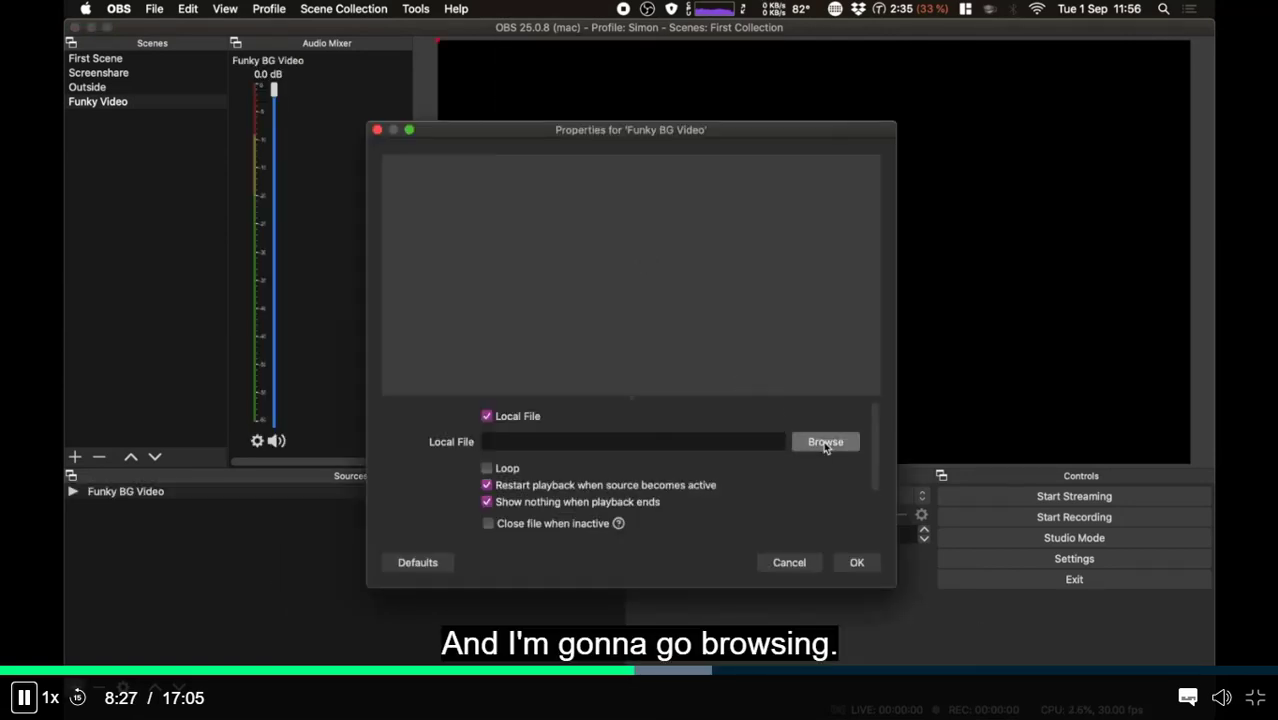
Step: Load Disco Background.mov from Downloads as the local file of the Funky BG Video source and accept its properties
click(826, 443)
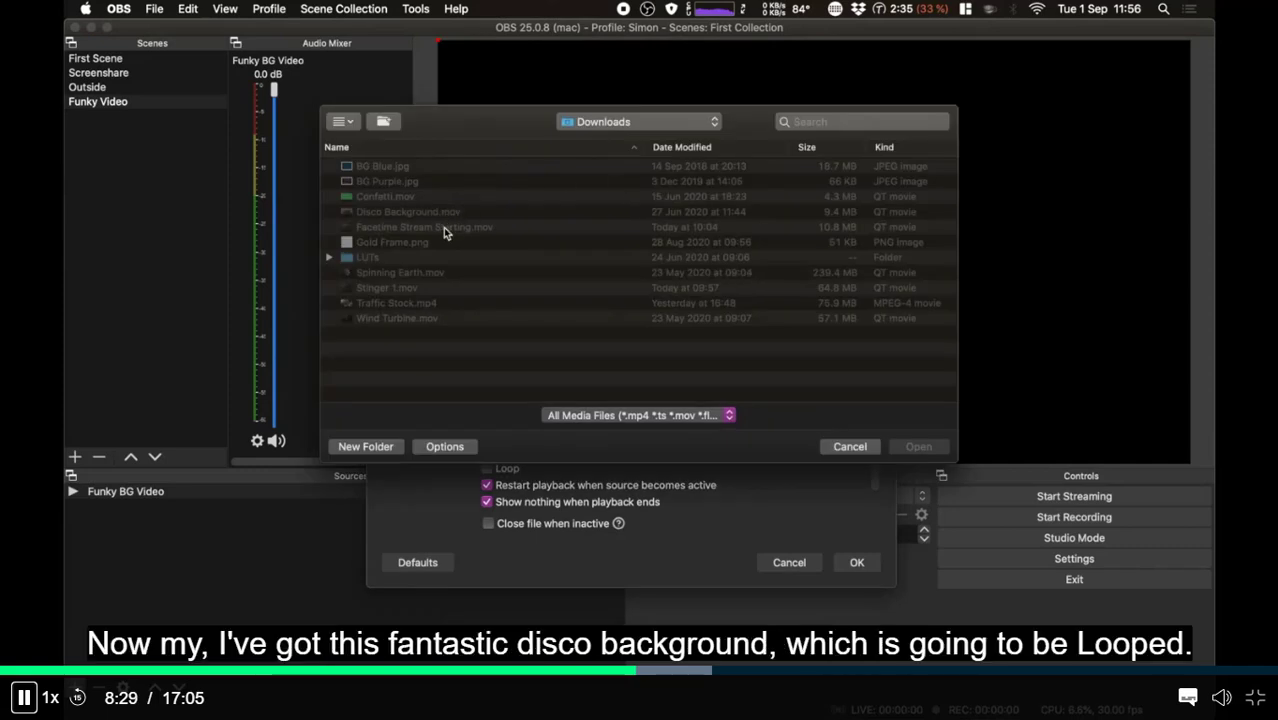
click(389, 215)
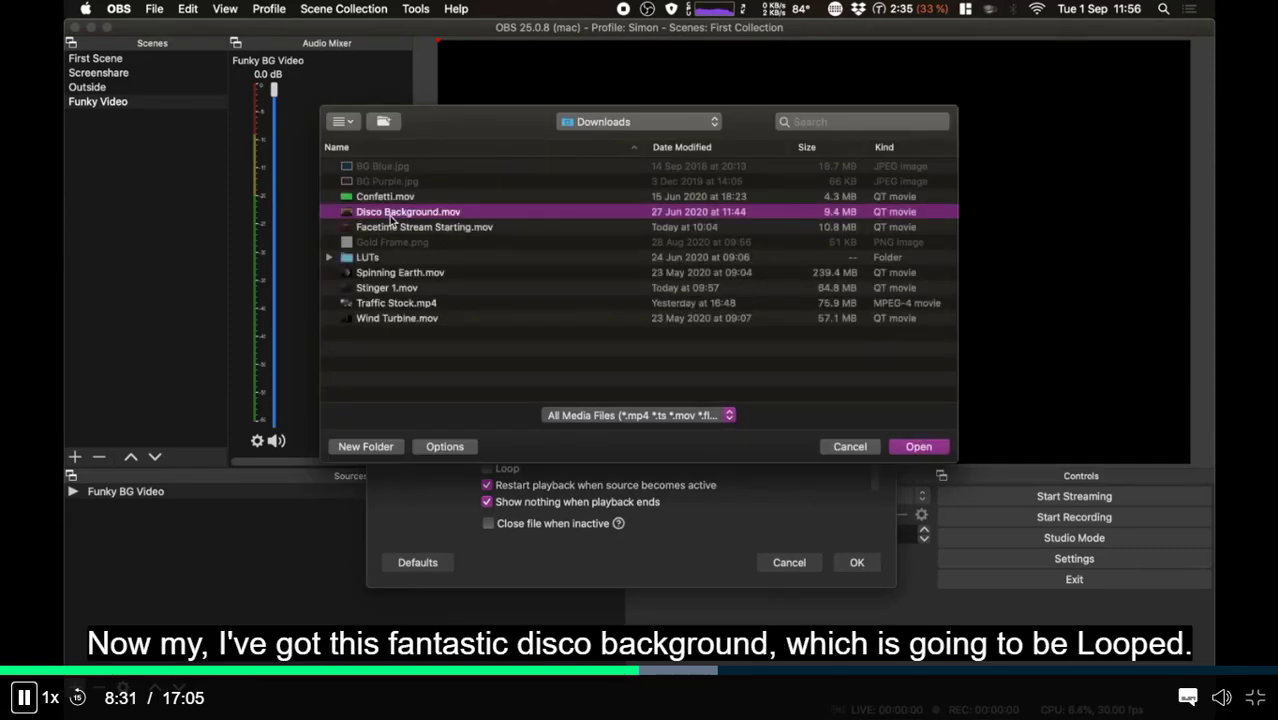
click(916, 447)
click(844, 563)
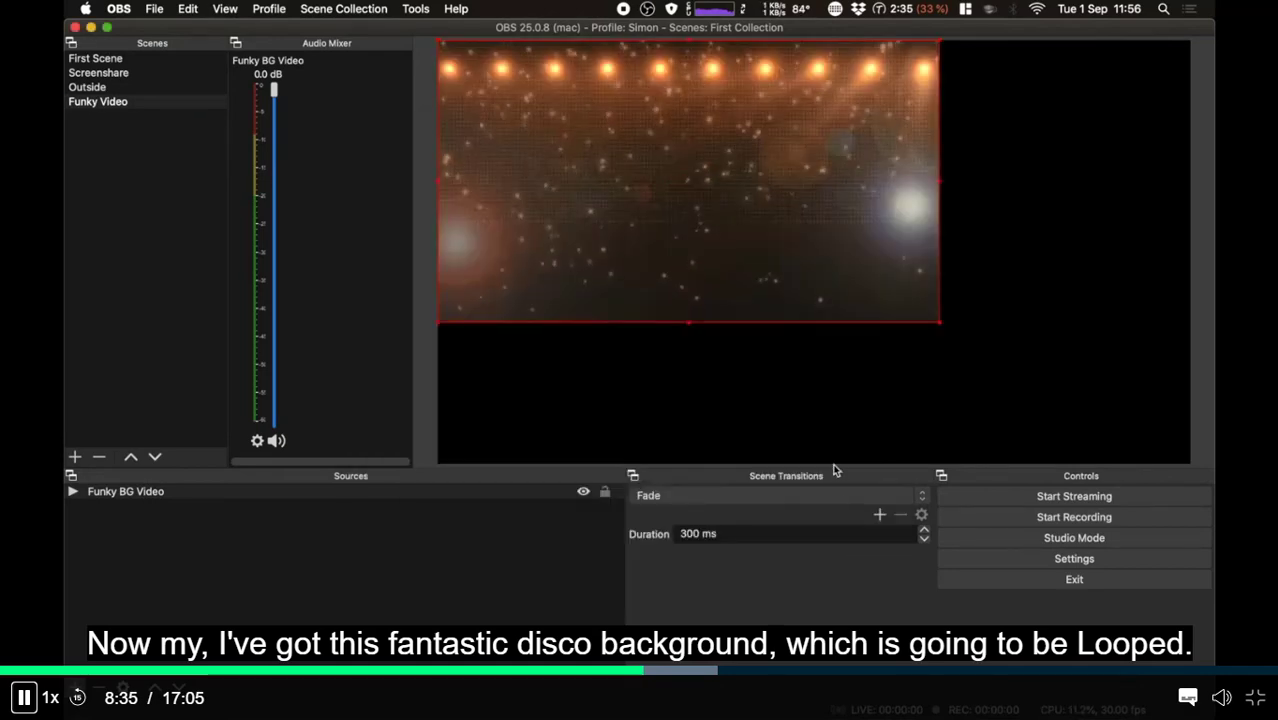
Step: Scale the Funky BG Video up to fill the whole canvas, lock the source and deselect it
drag(939, 327, 1087, 456)
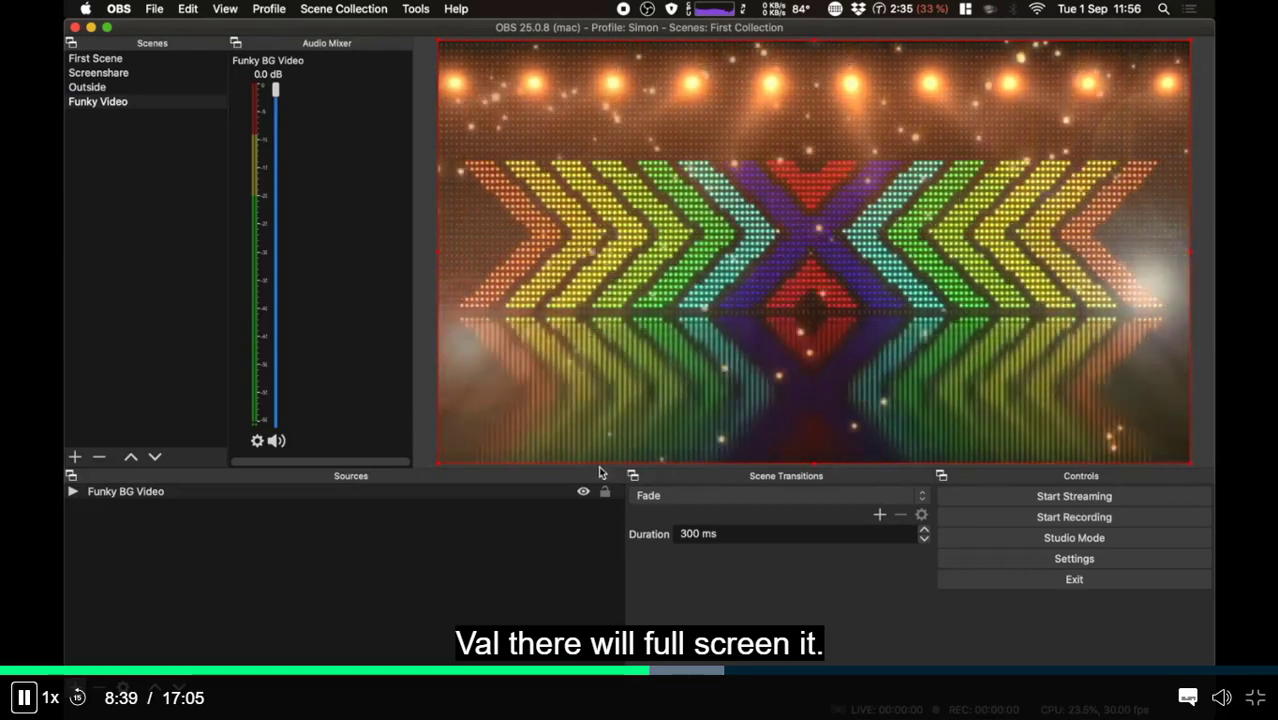
click(605, 493)
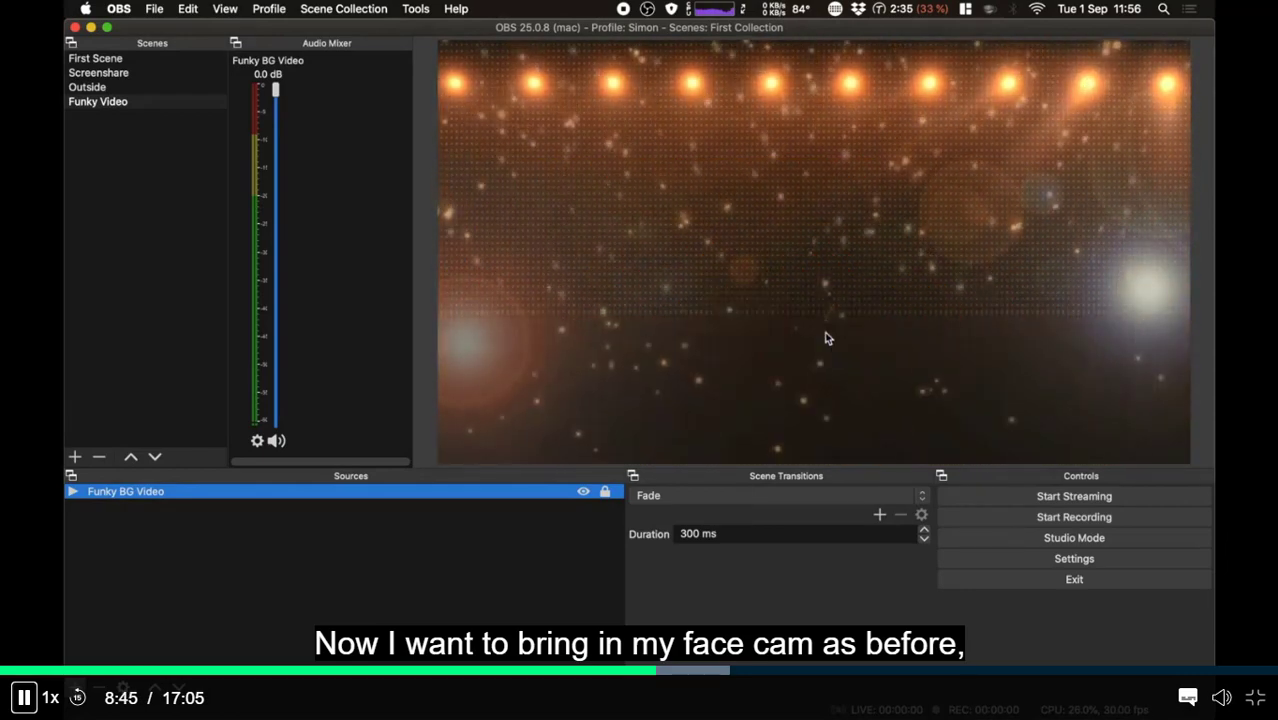
click(140, 574)
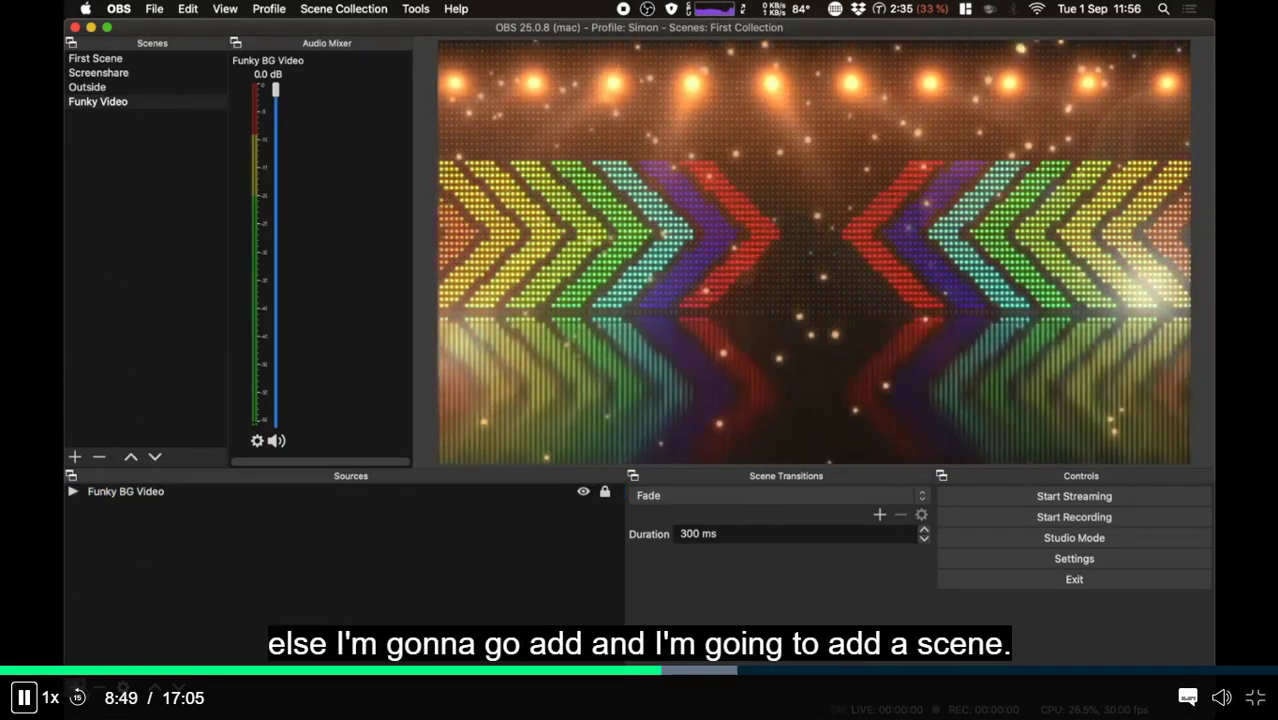
Step: Nest the existing Outside scene as a source above the background video in the Funky Video scene
click(75, 659)
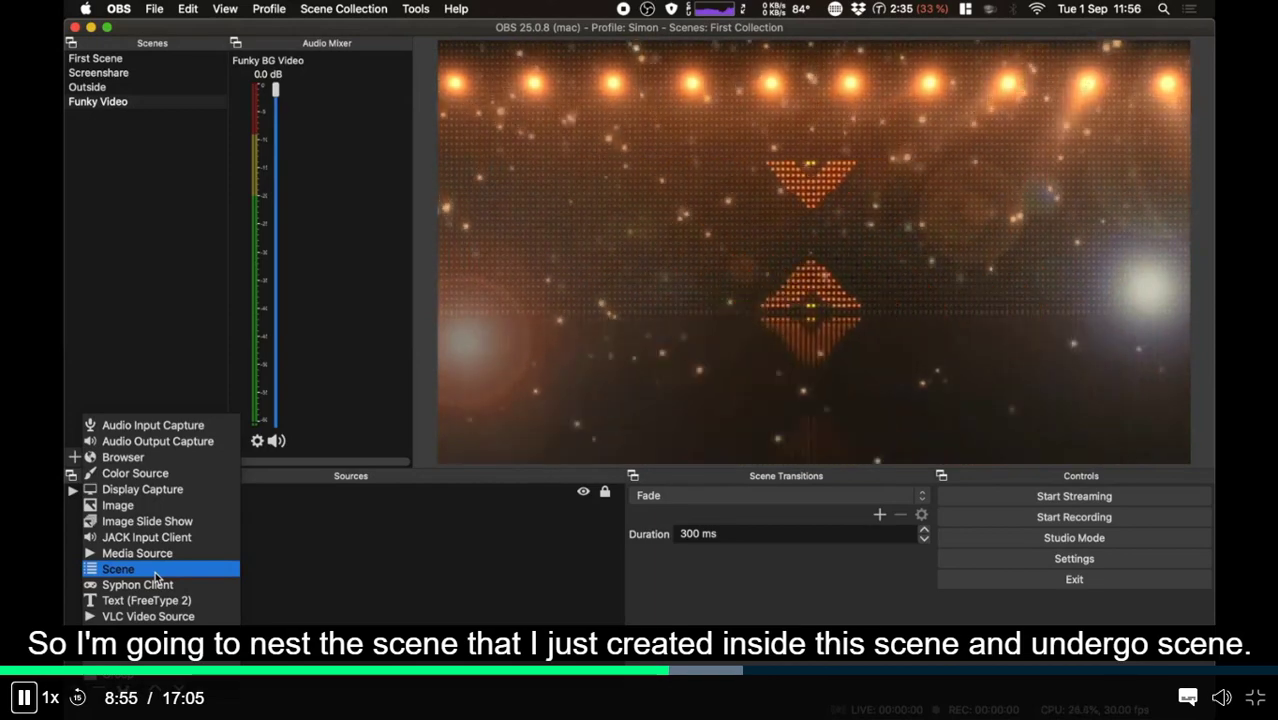
click(155, 570)
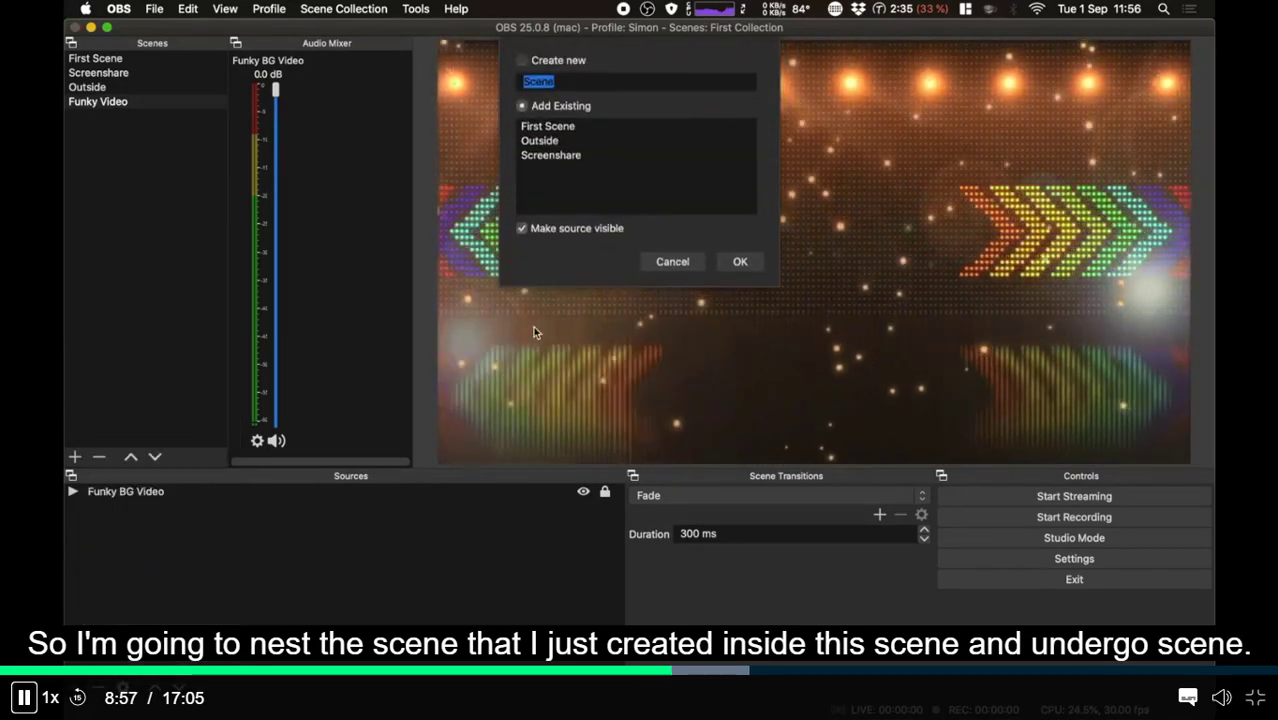
click(556, 143)
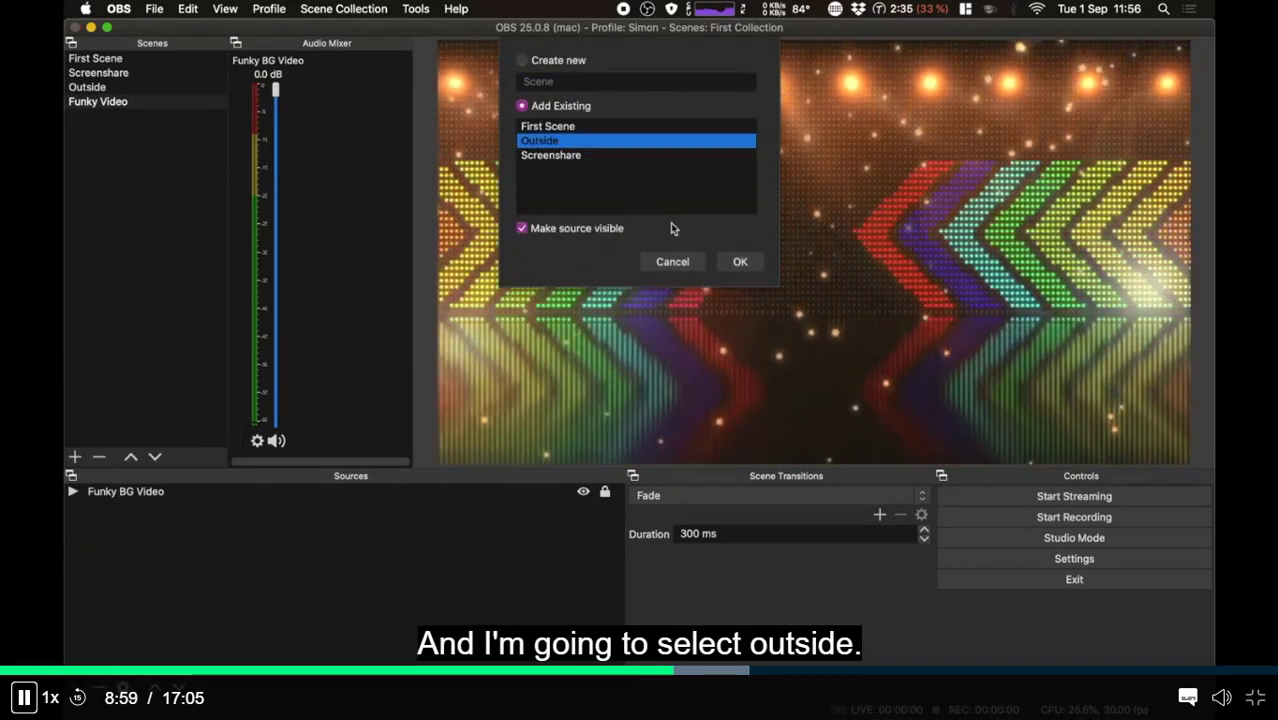
click(738, 263)
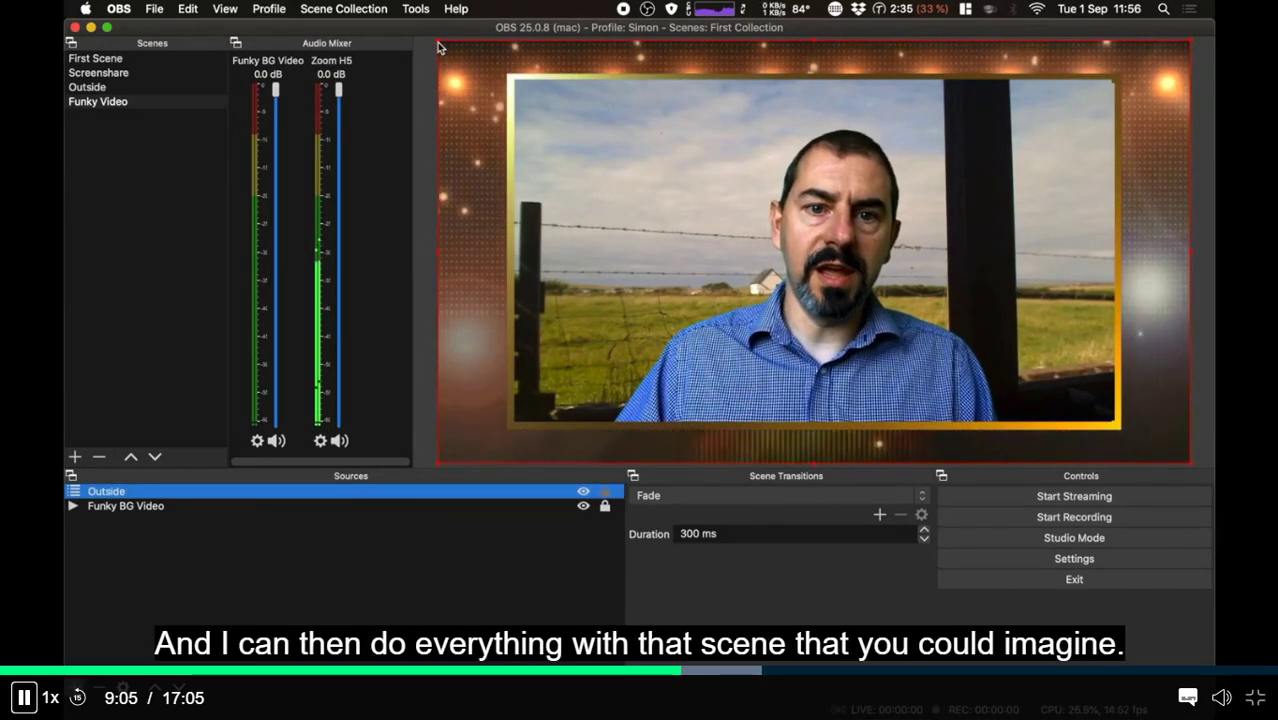
Step: Shrink the nested Outside scene to under half the canvas width, center it horizontally near the canvas bottom and lock it
drag(437, 45, 883, 316)
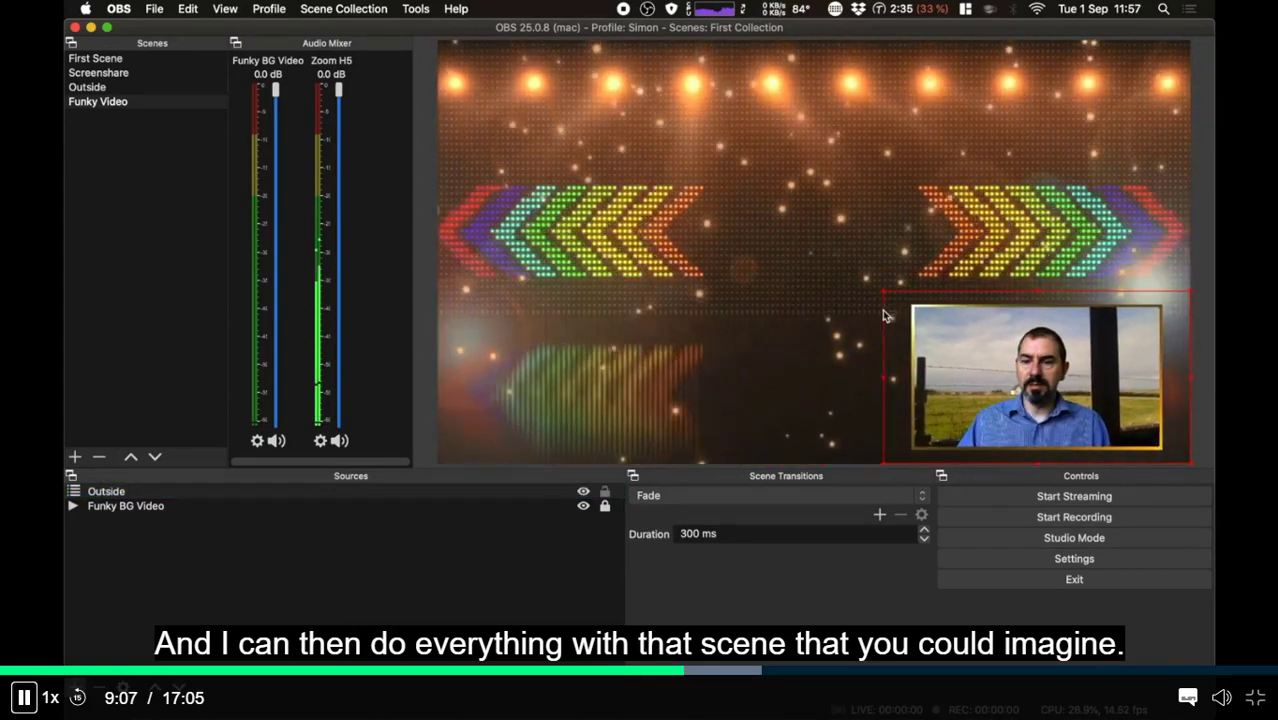
drag(1047, 344, 812, 320)
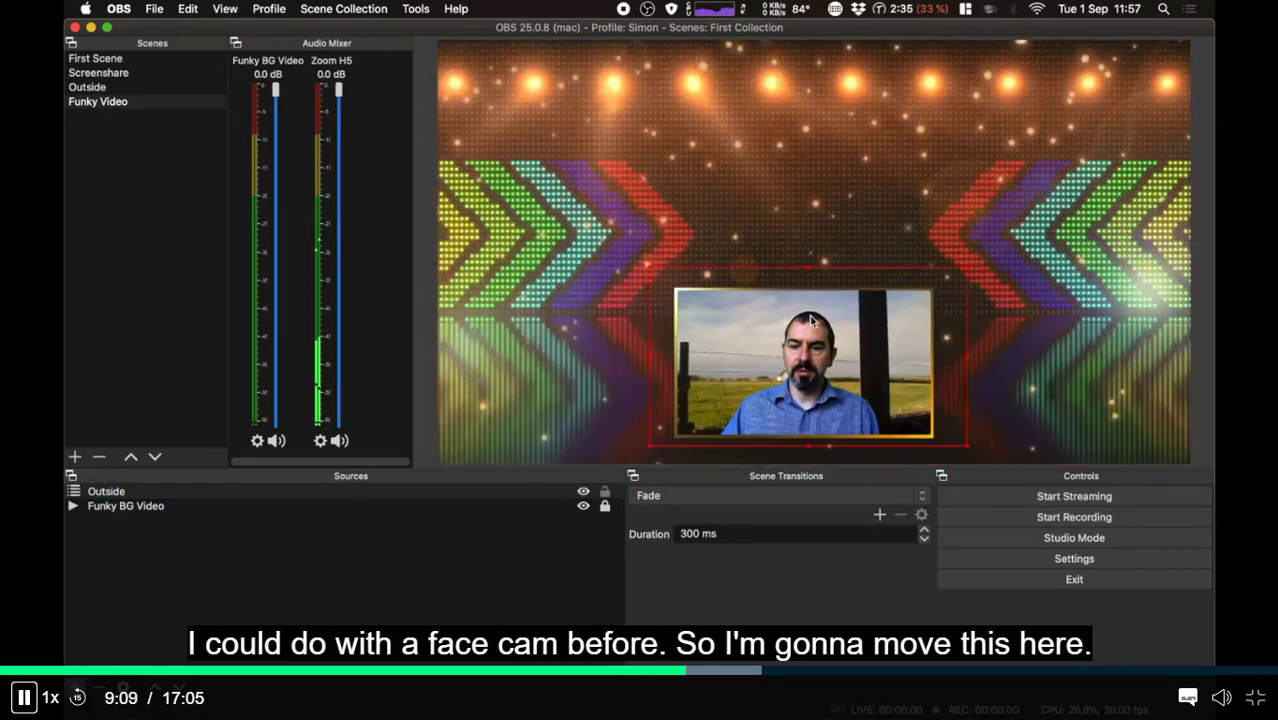
right_click(549, 498)
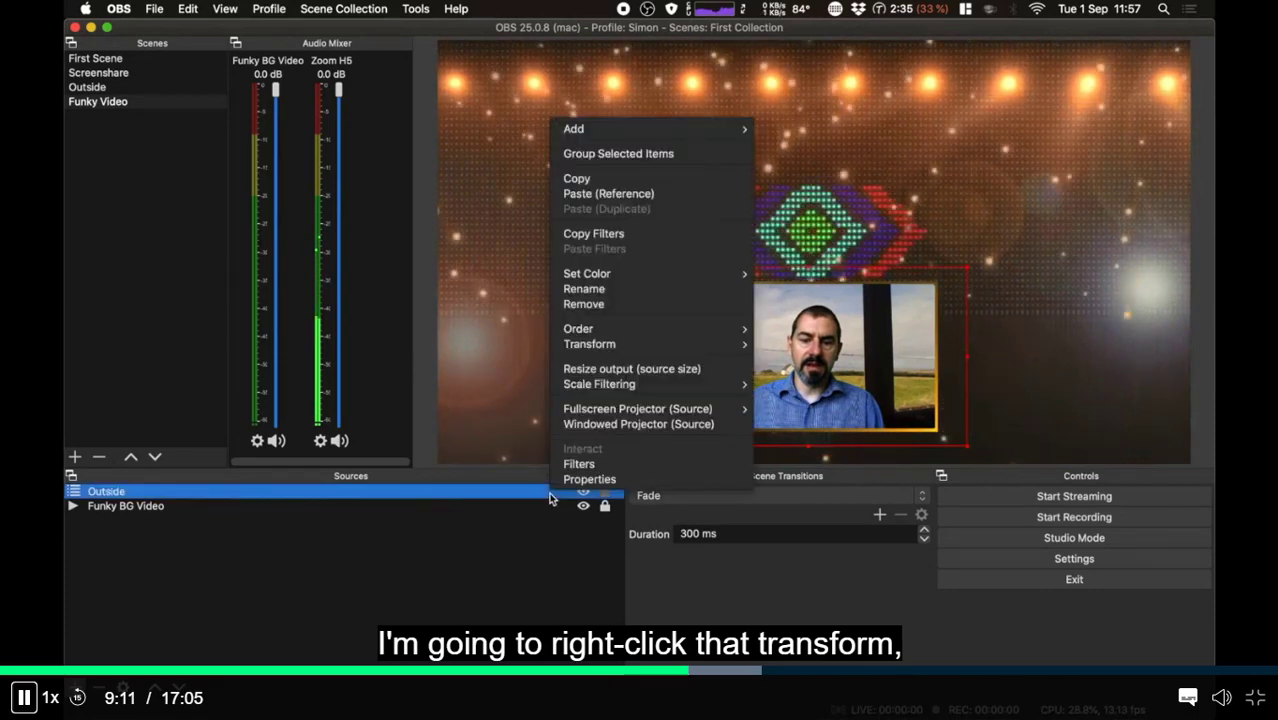
mouse_move(620, 344)
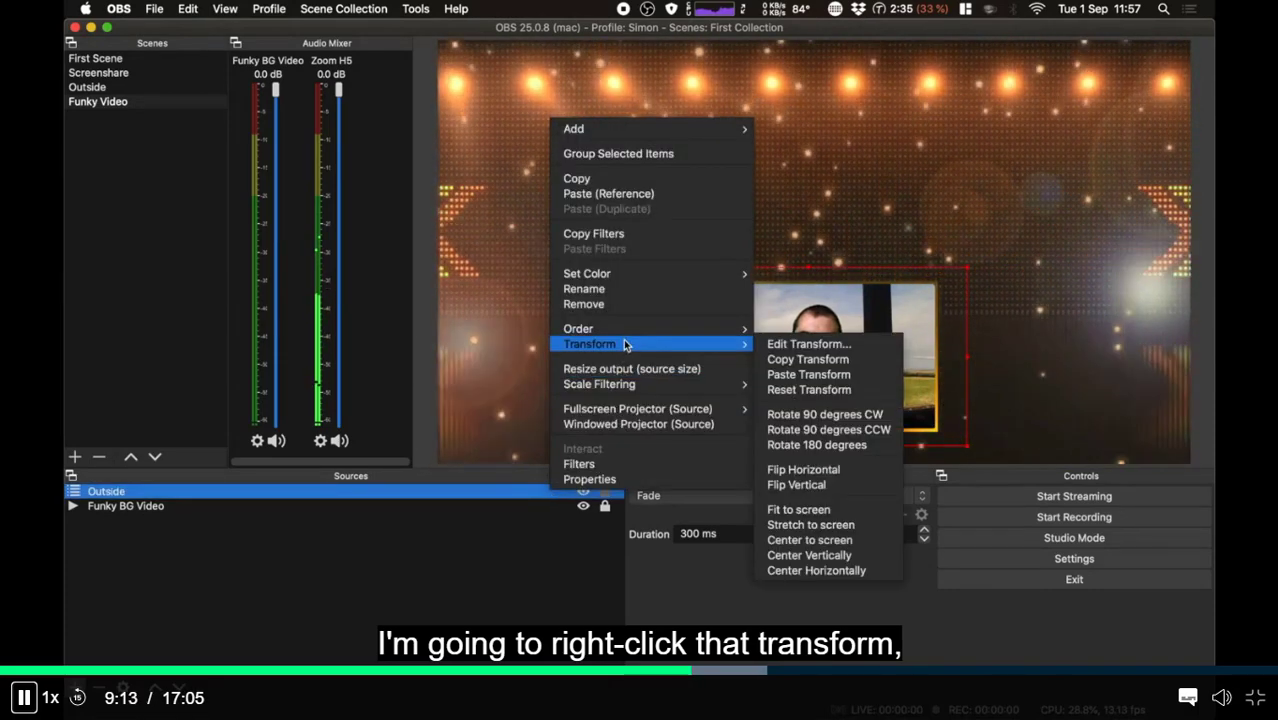
click(840, 571)
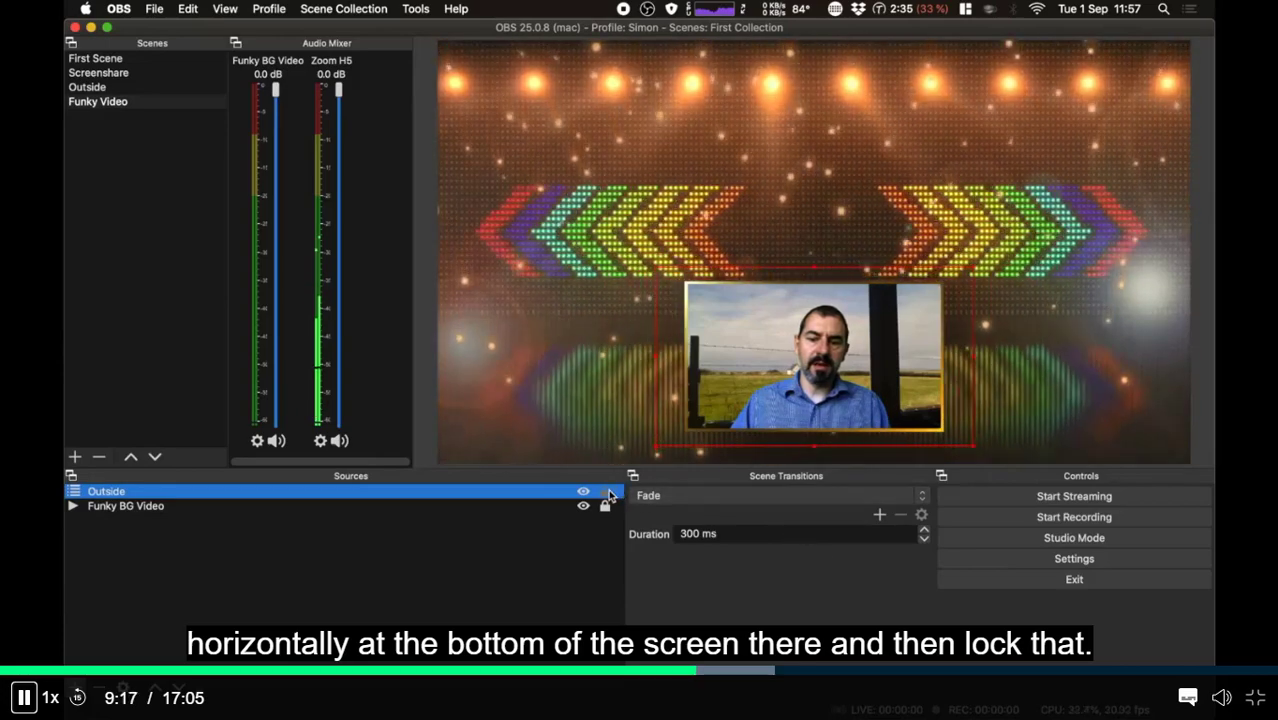
click(605, 492)
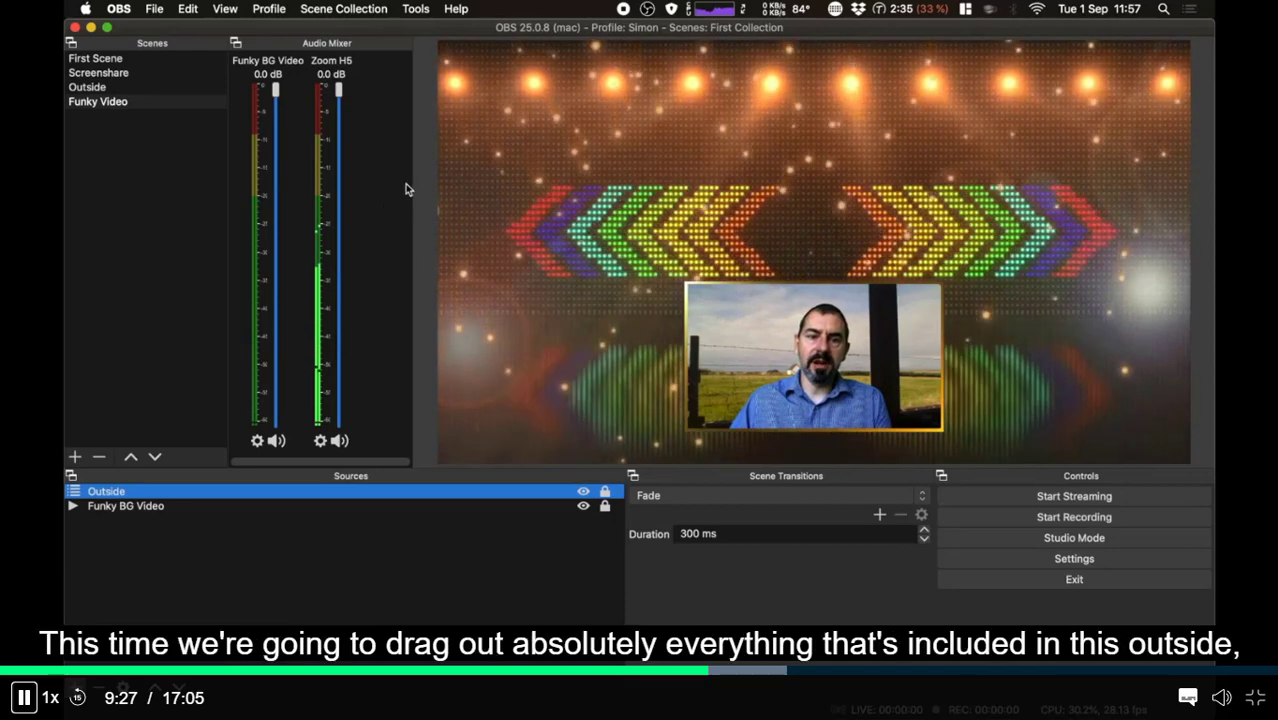
Step: Switch back and forth between the Outside and Funky Video scenes to compare the original with its nested copy
click(115, 89)
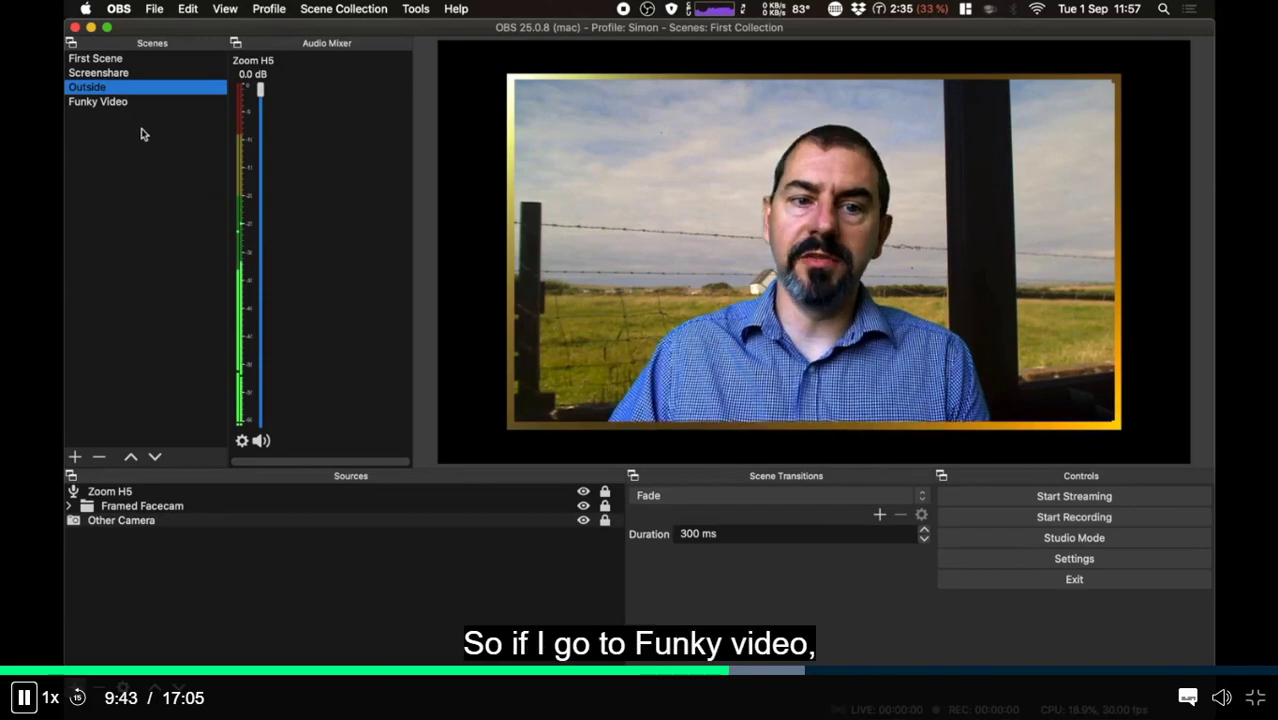
click(130, 102)
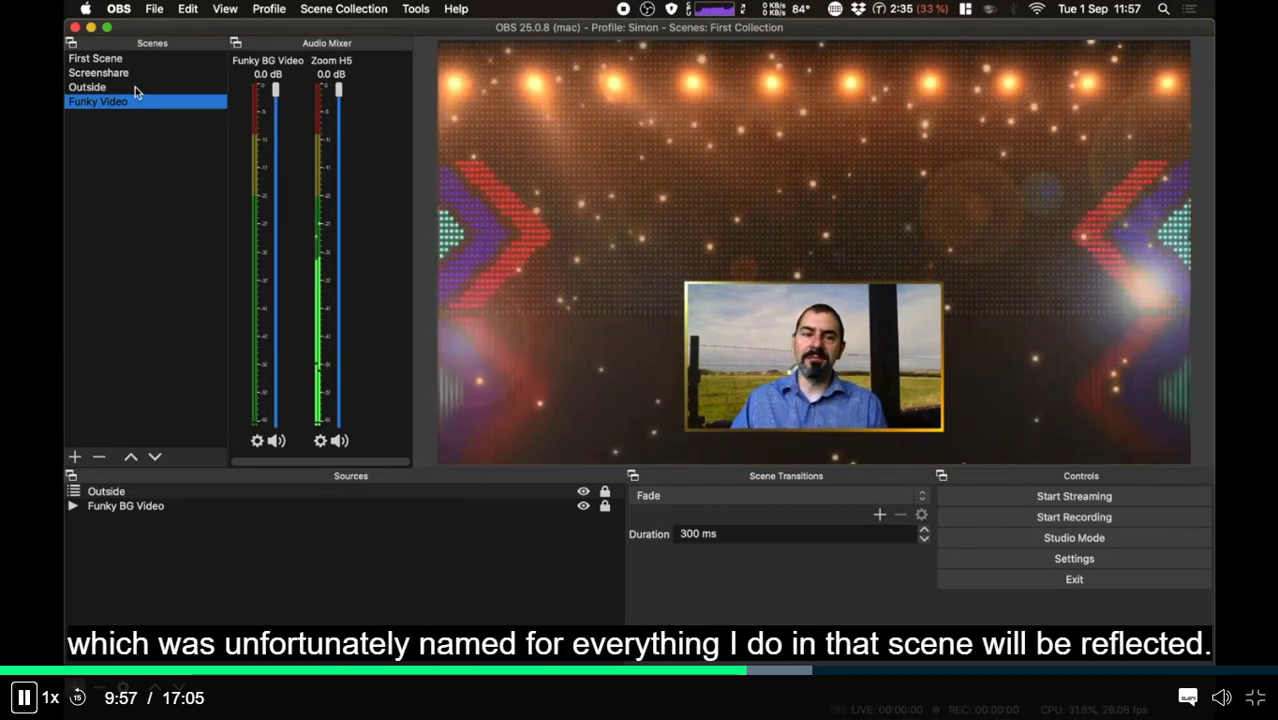
click(135, 87)
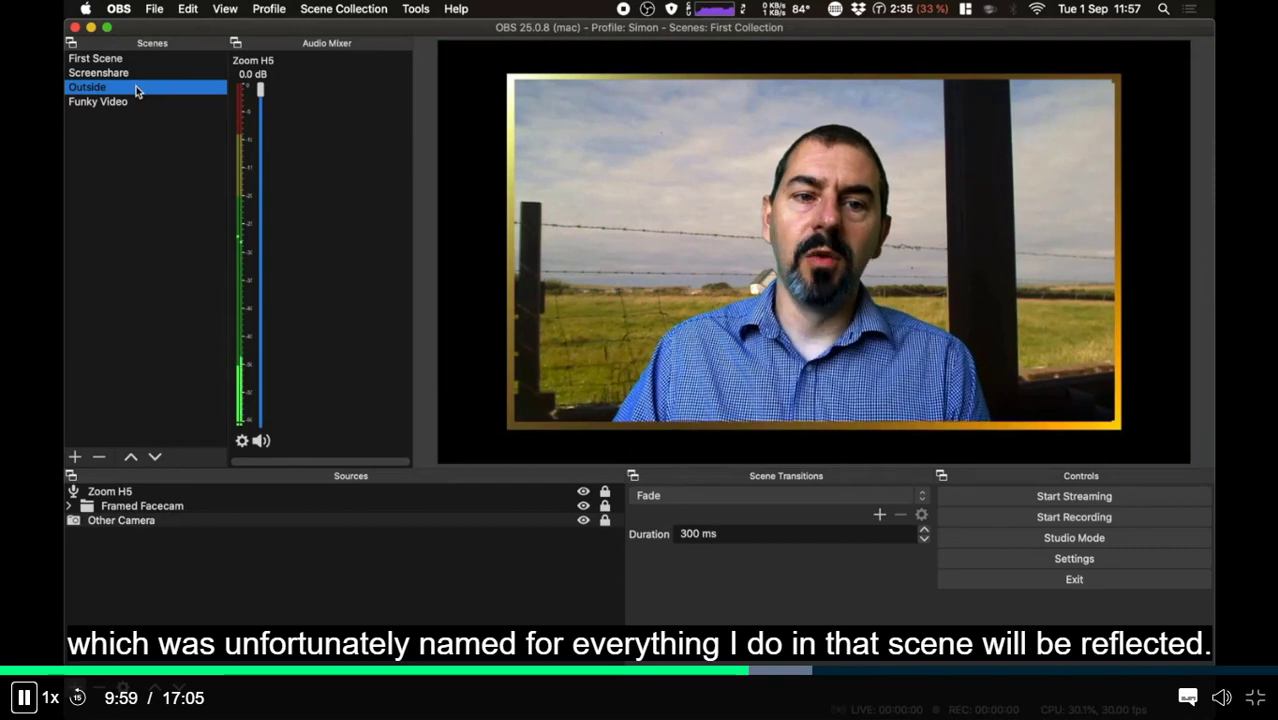
click(149, 104)
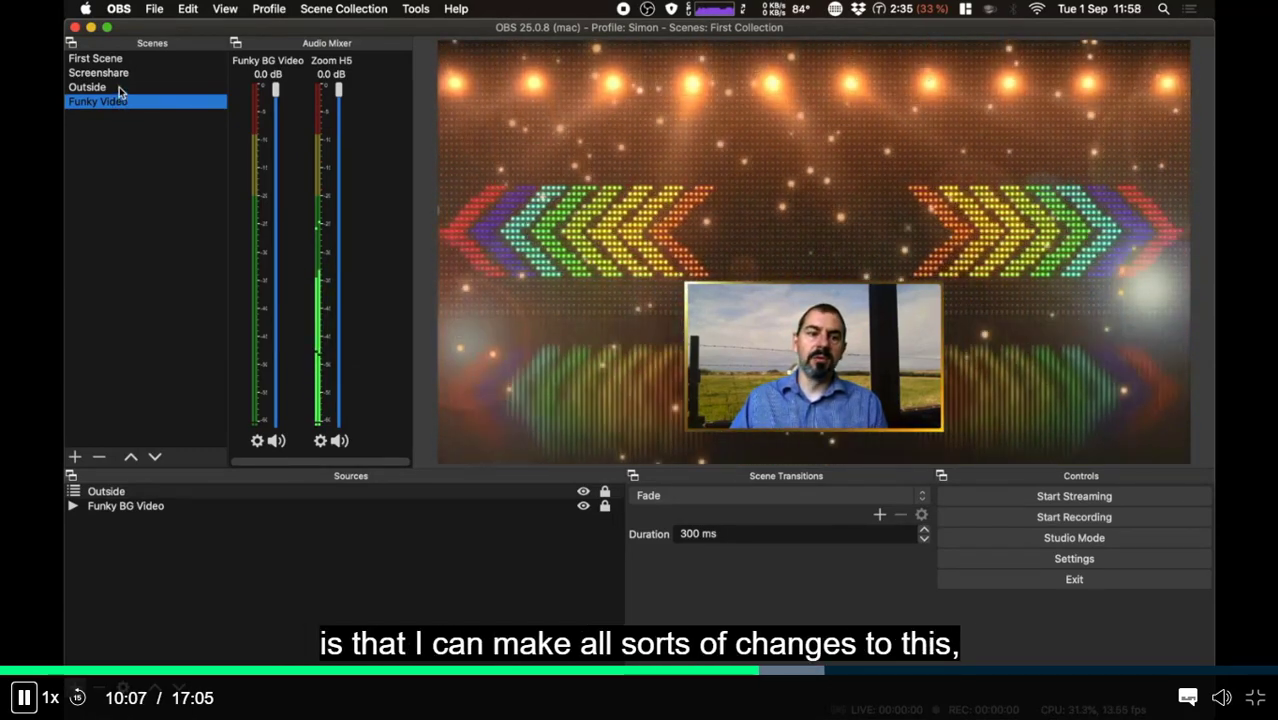
click(119, 87)
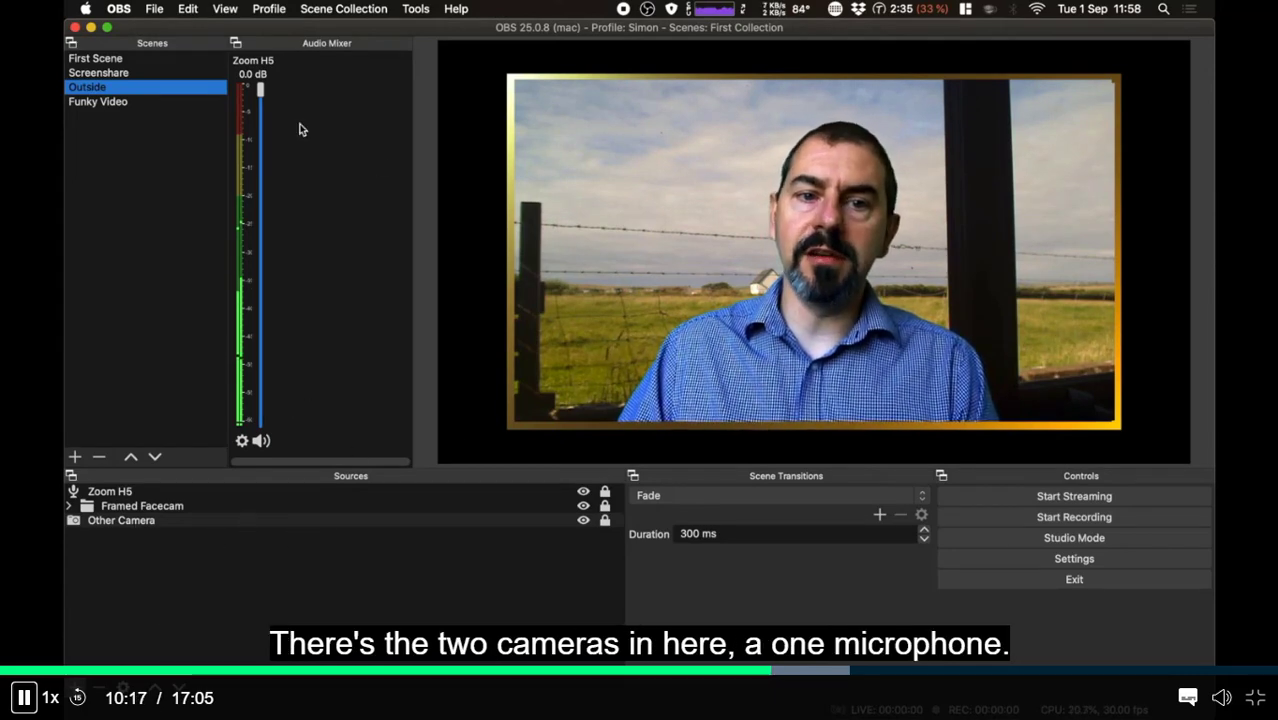
click(128, 103)
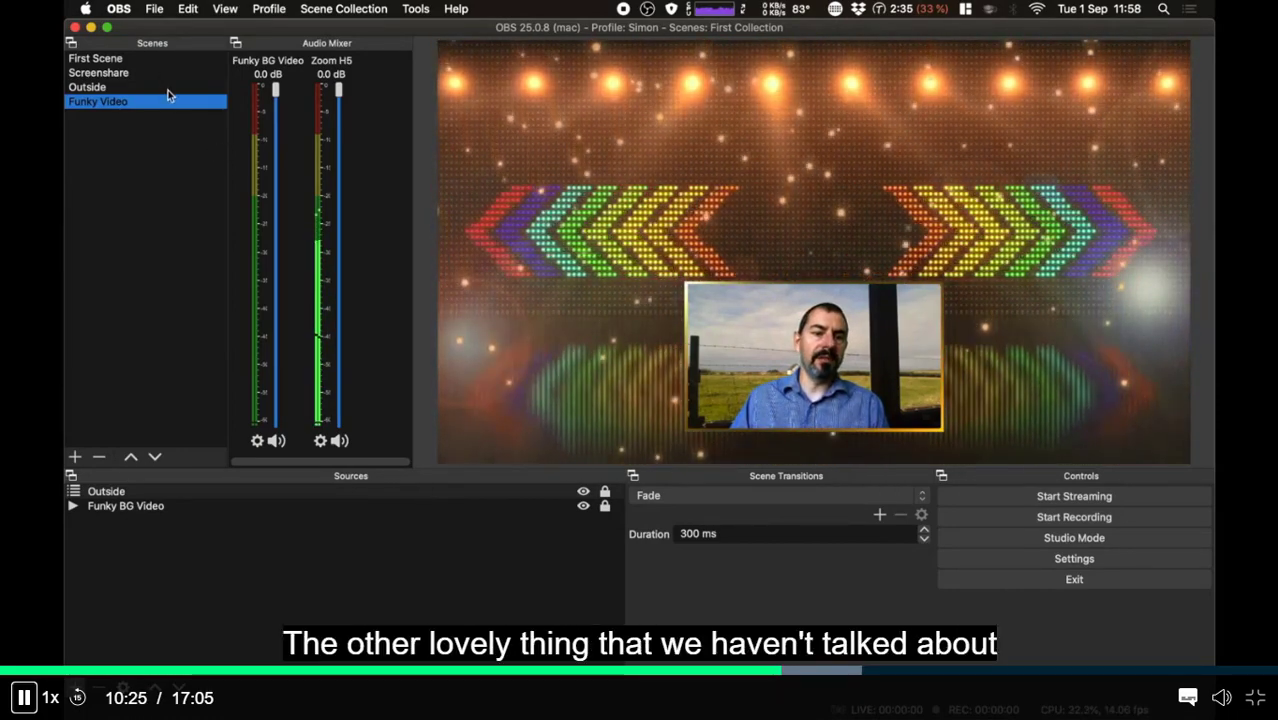
Step: Add a Color Correction filter with its default name to the whole Outside scene
click(167, 94)
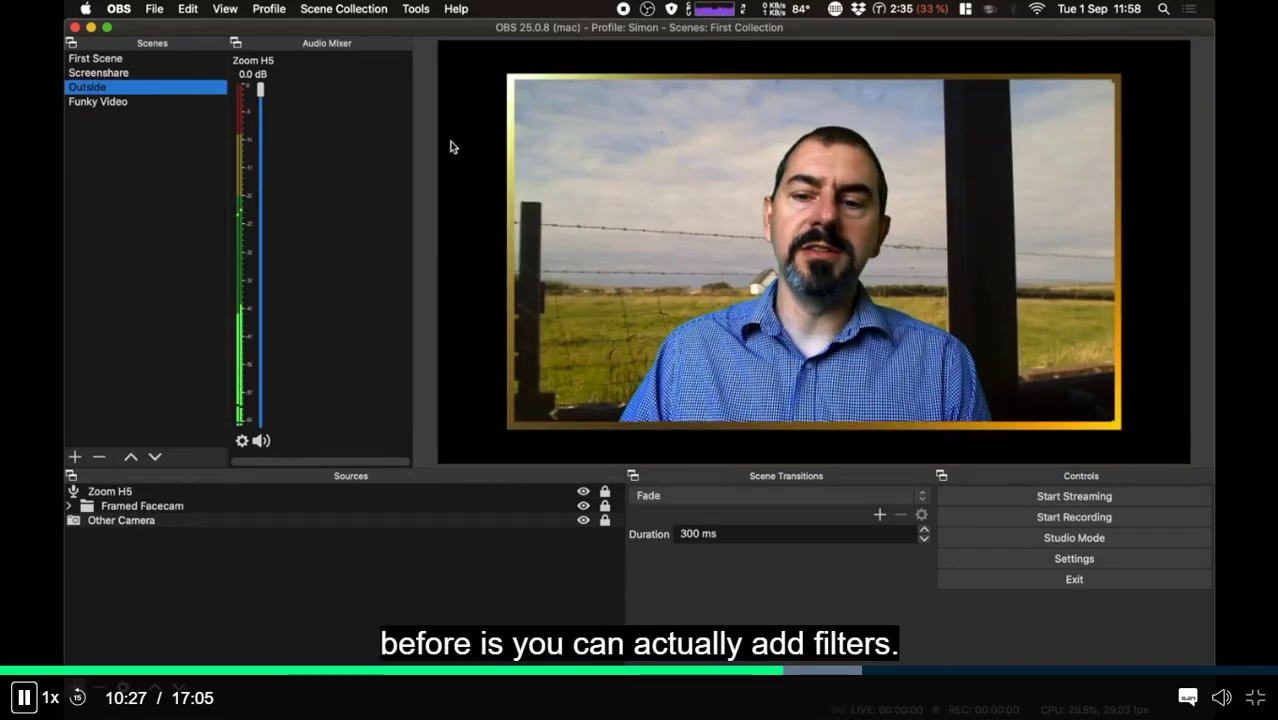
right_click(101, 90)
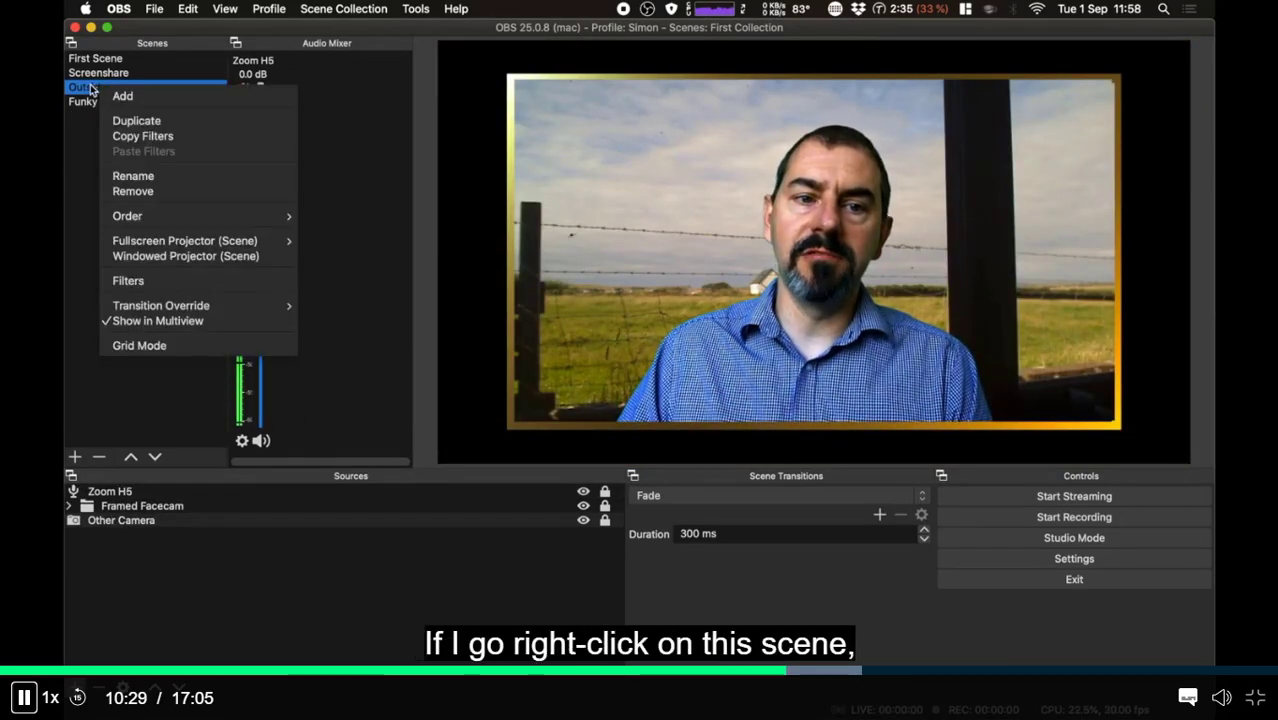
click(167, 287)
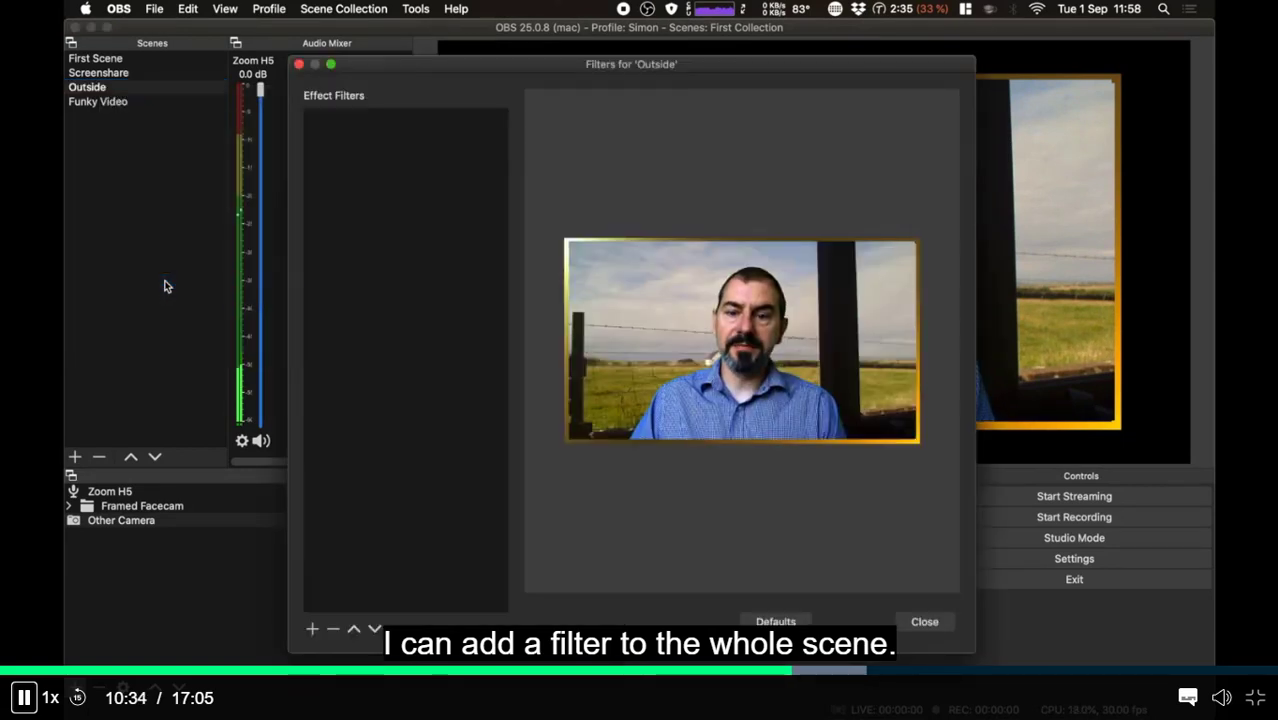
click(311, 630)
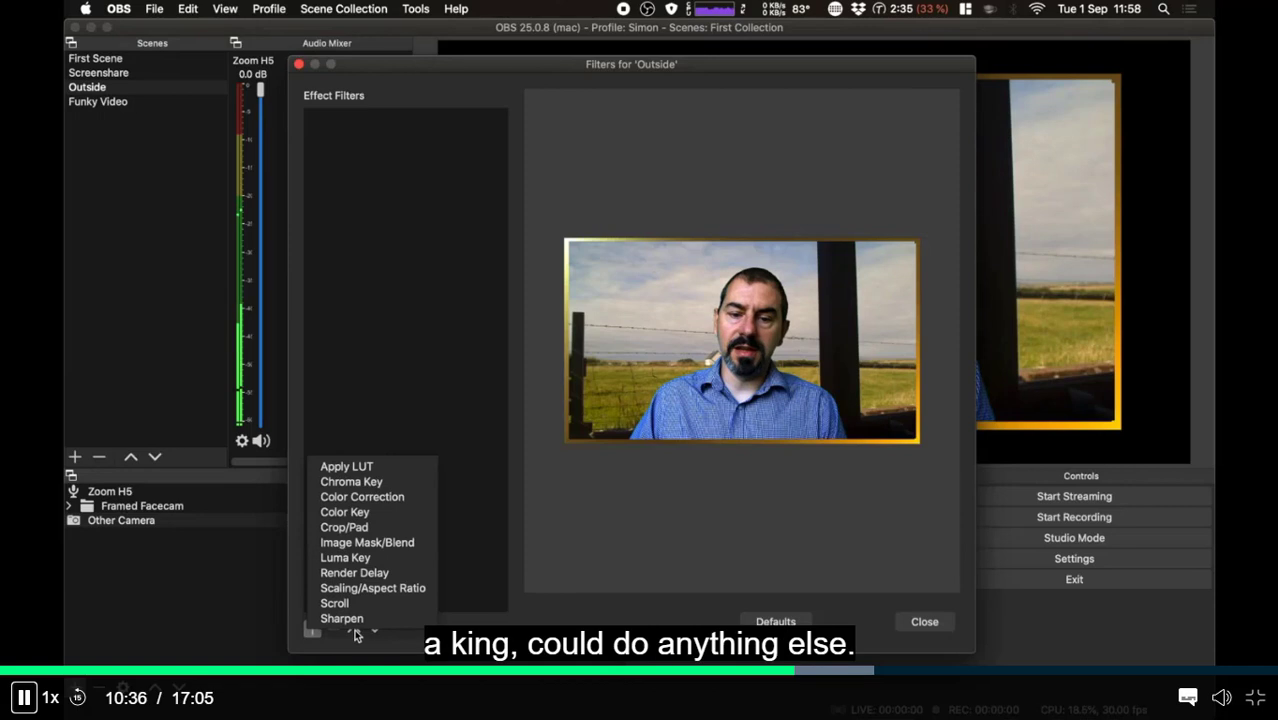
click(390, 504)
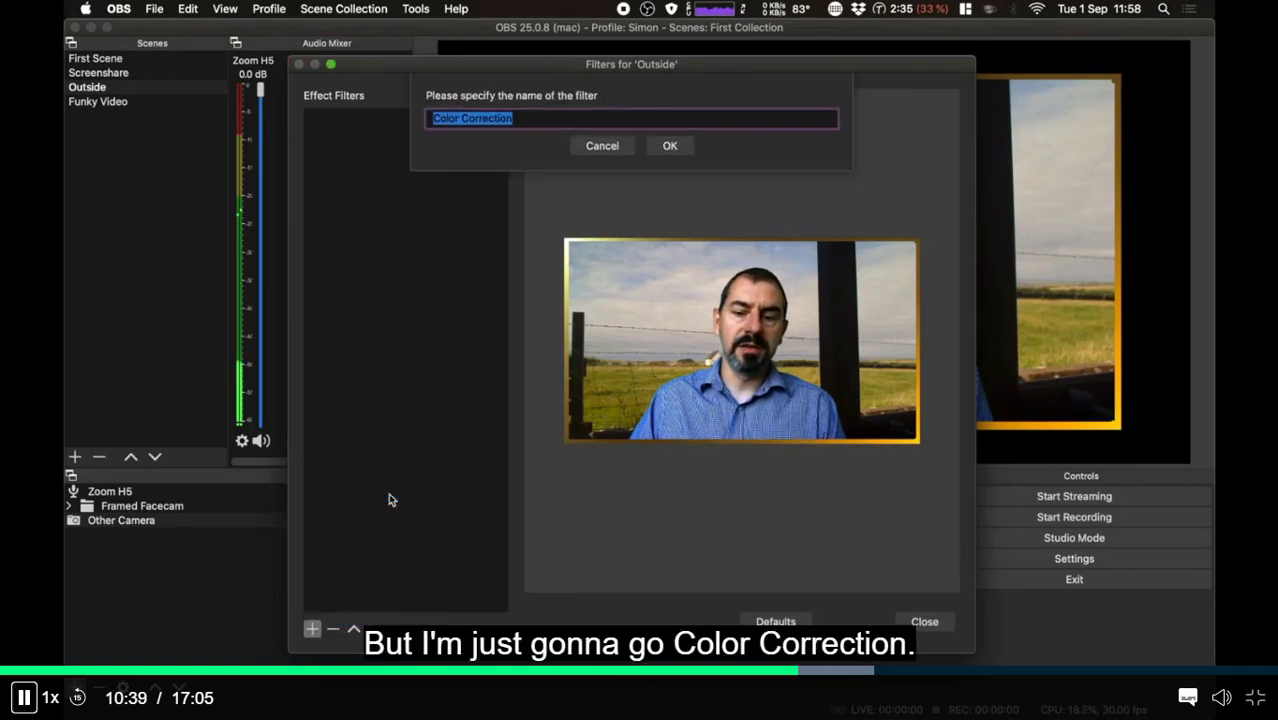
click(669, 146)
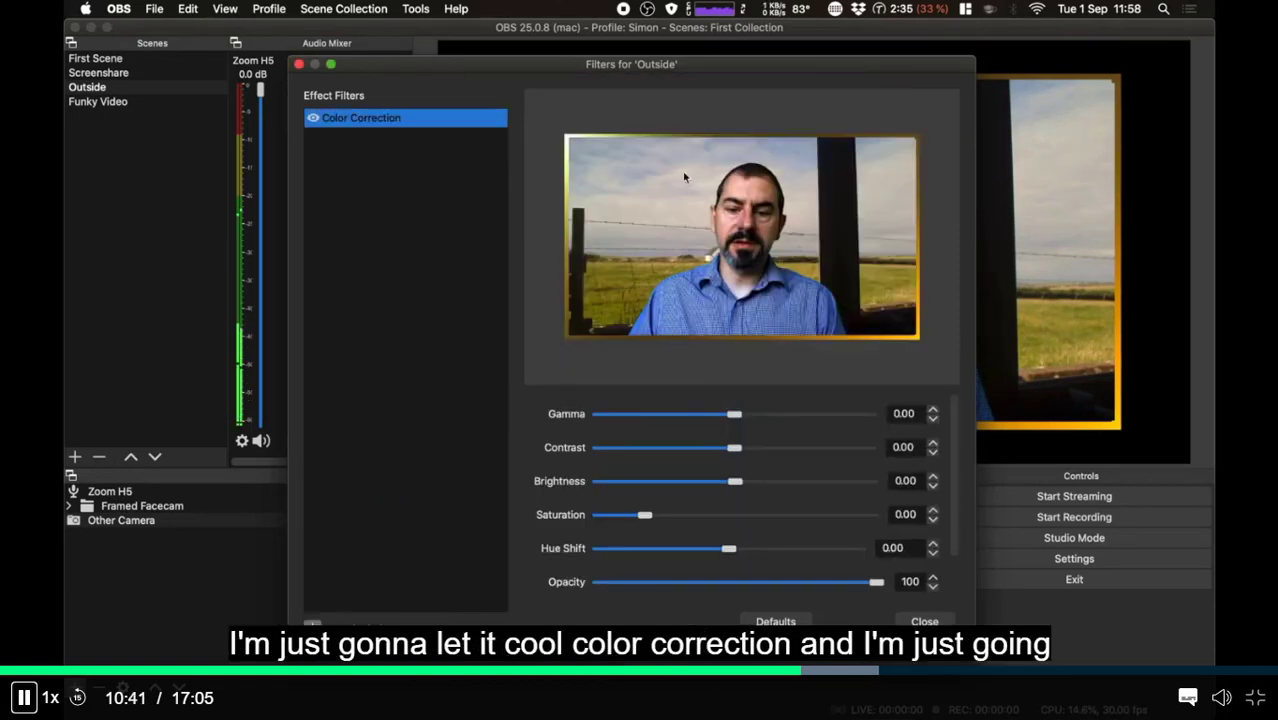
Step: Set the Color Correction filter's Saturation to -1.00 for black and white, and raise its Gamma slightly with the preview uncovered
drag(644, 516, 518, 518)
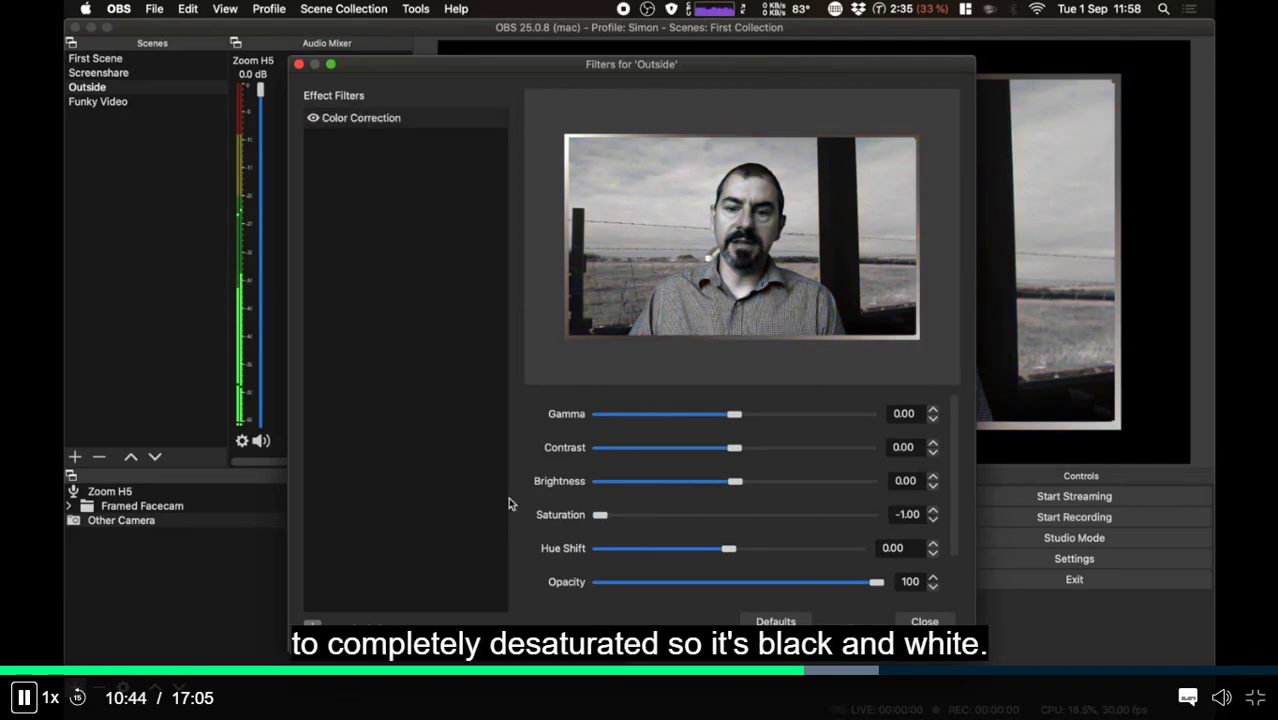
drag(754, 65, 501, 81)
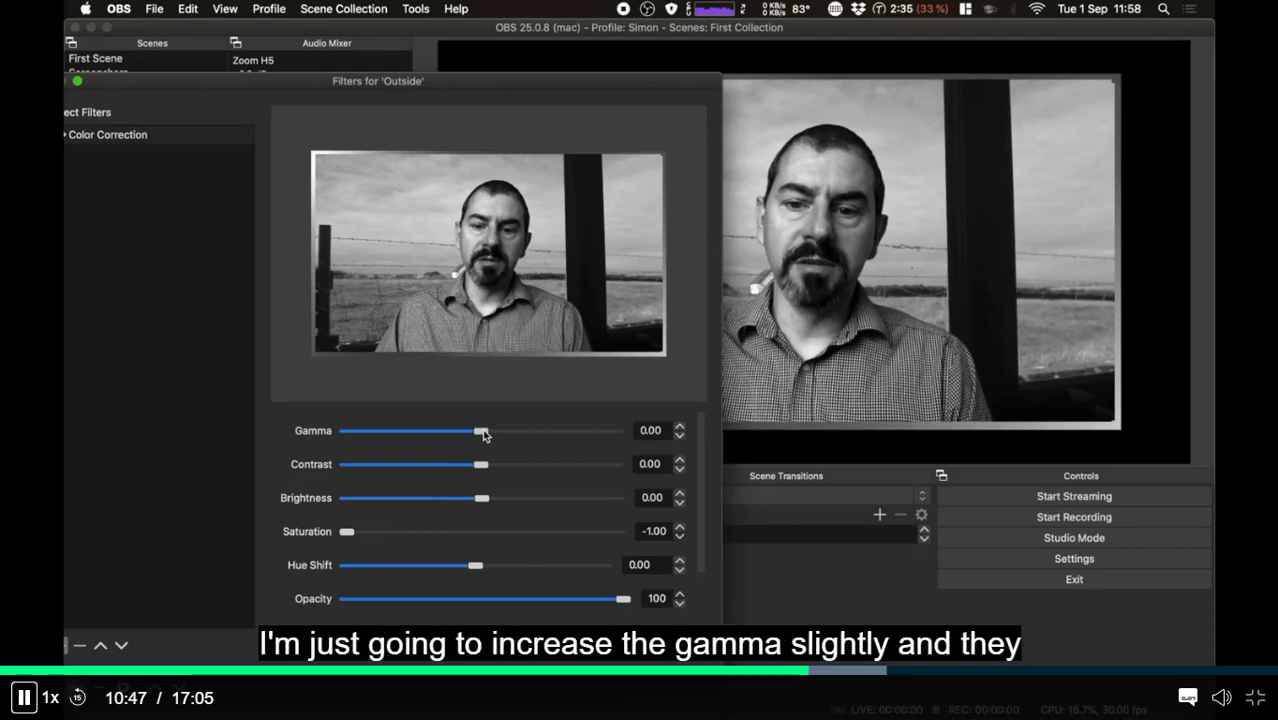
drag(491, 434, 507, 469)
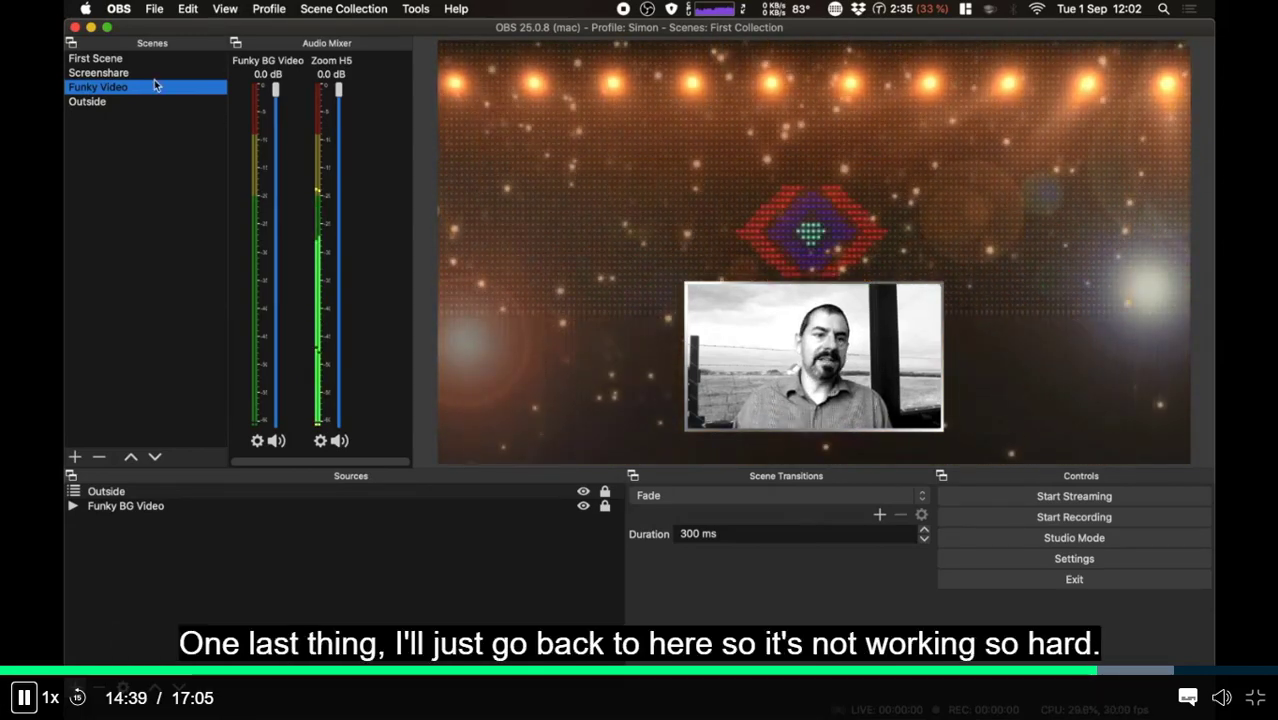
Step: Show the Outside scene on its own and check which scene collections exist
click(86, 101)
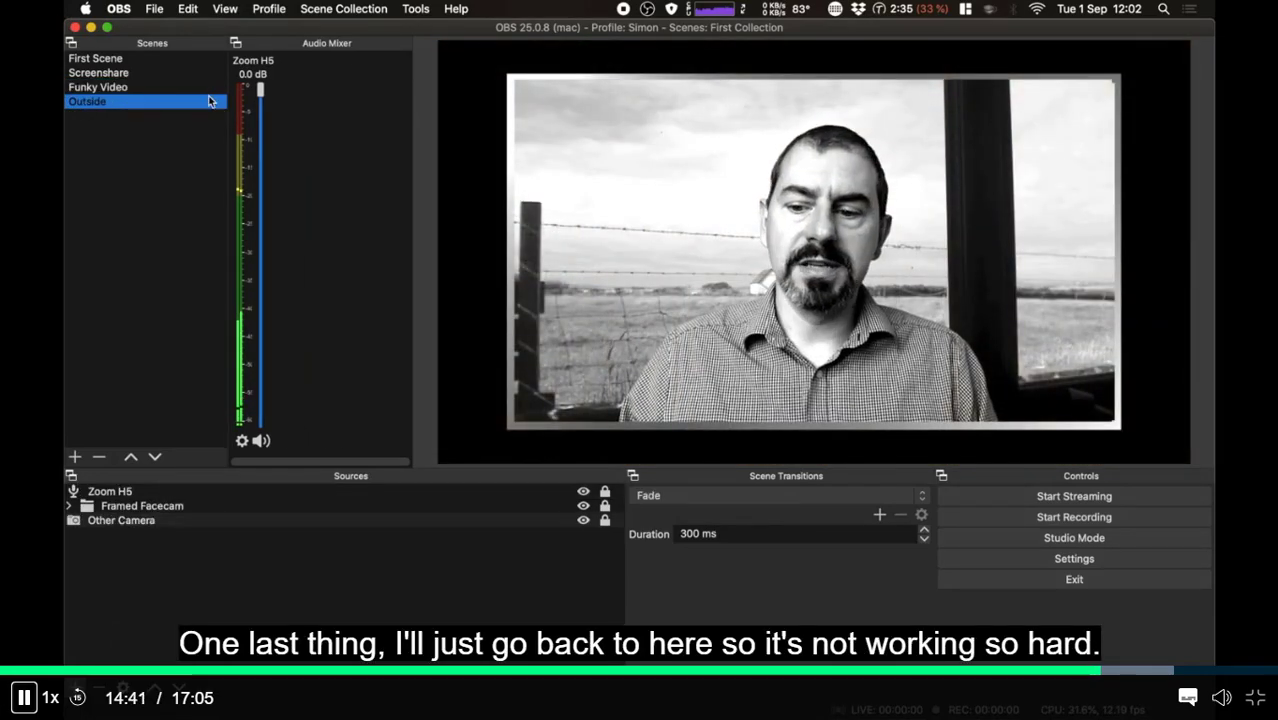
click(355, 8)
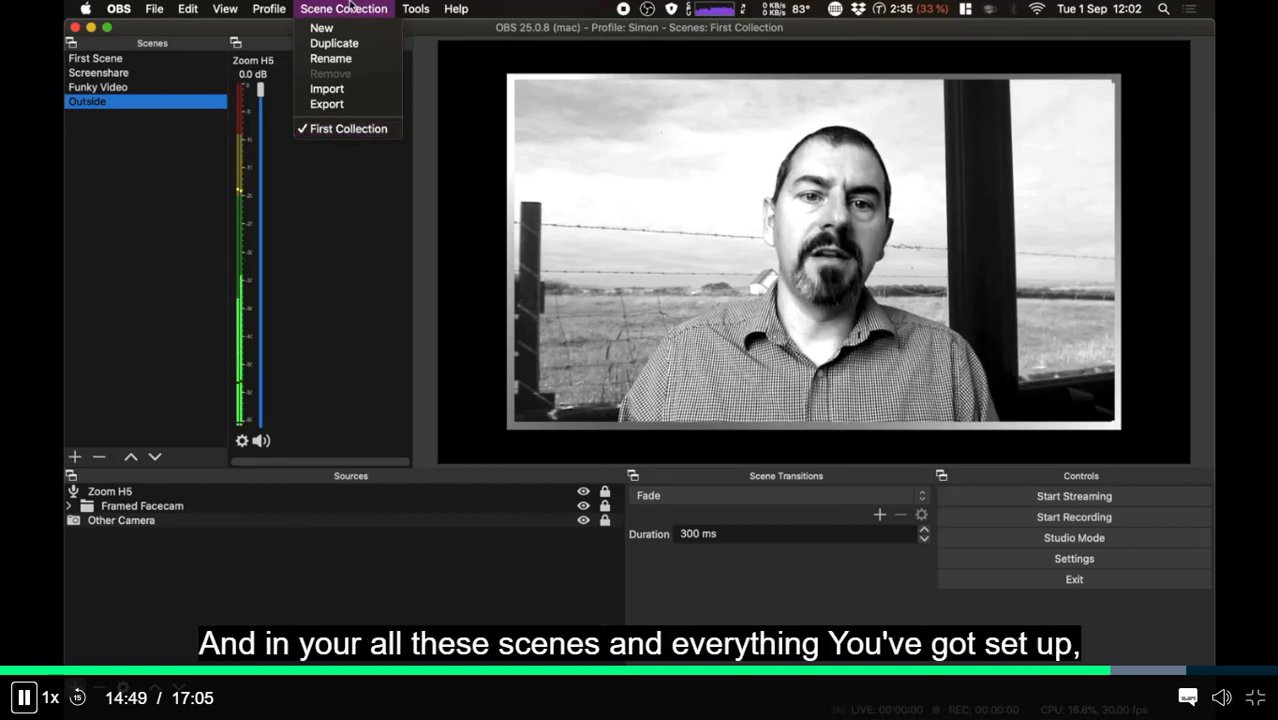
click(340, 129)
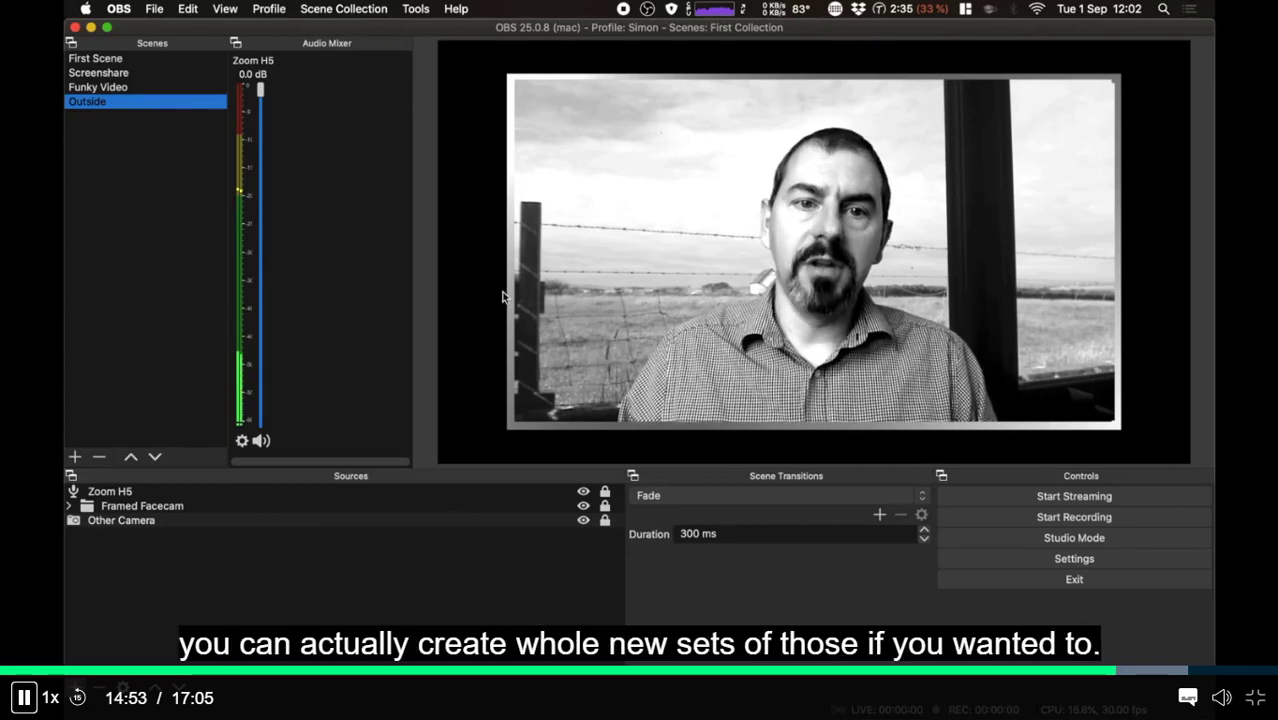
Step: Create a new scene collection named Another Collection and return to First Collection
click(337, 8)
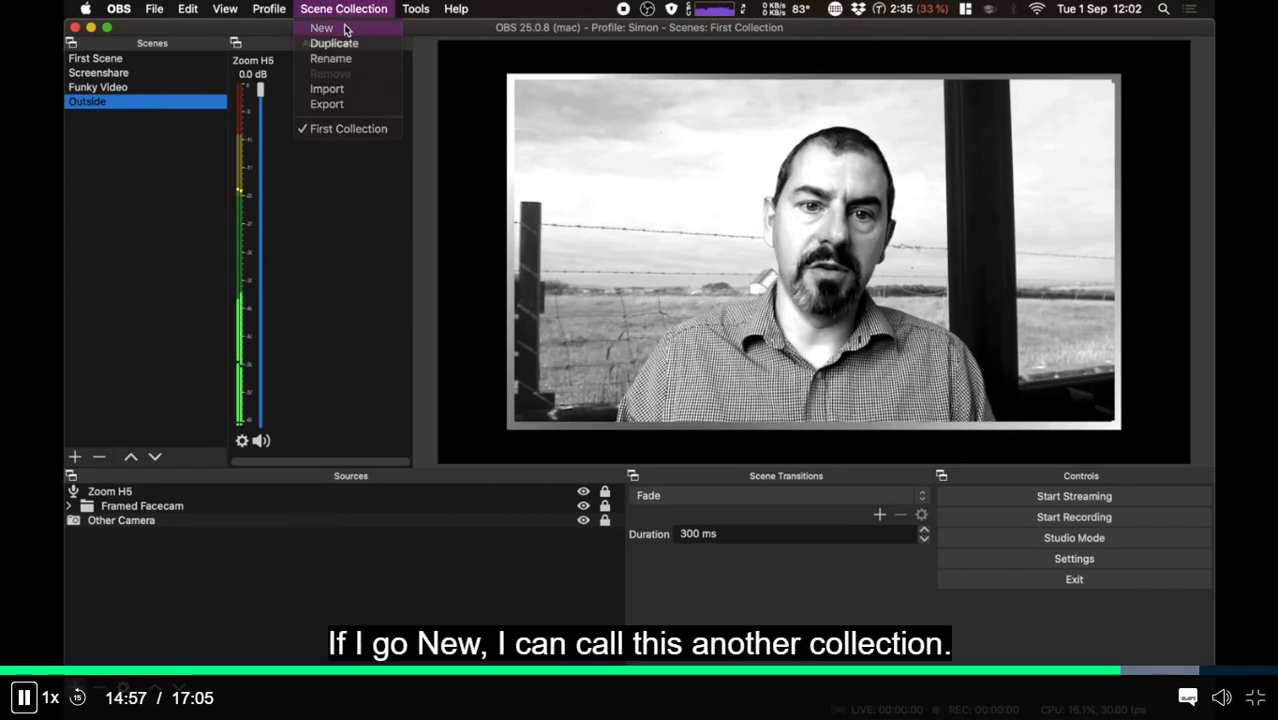
click(344, 29)
text(A)
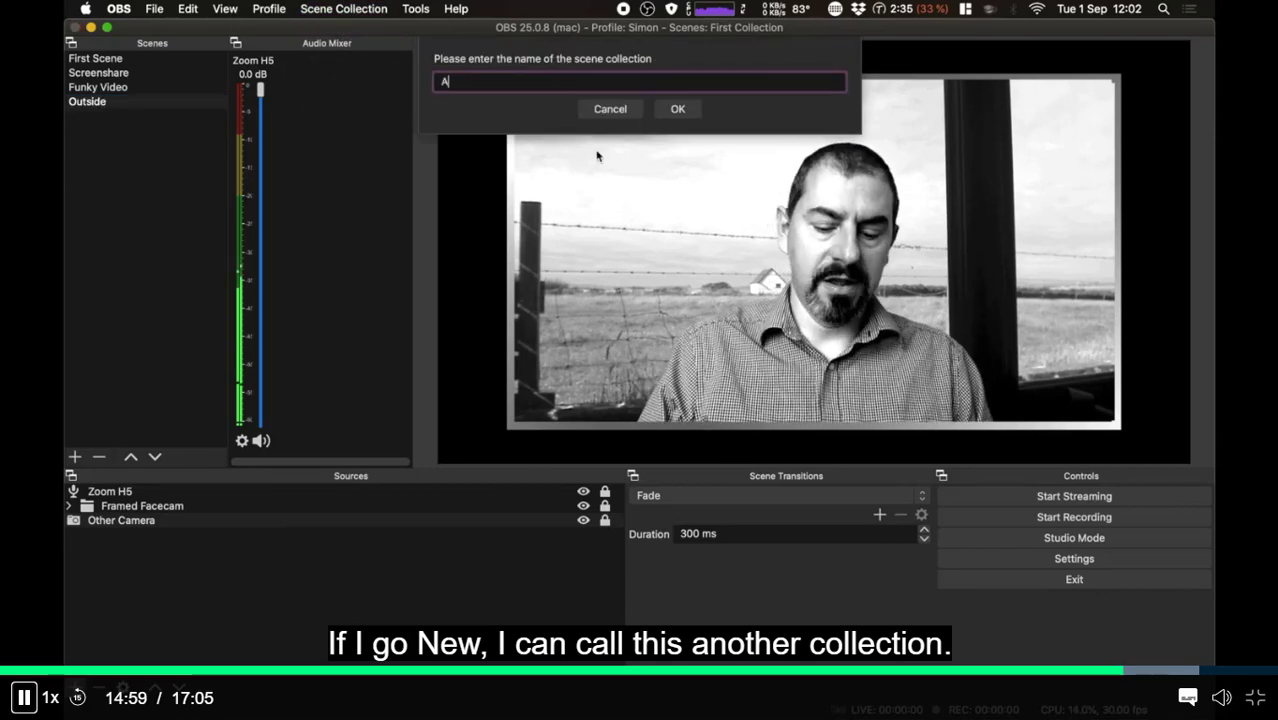
text(nother Collection)
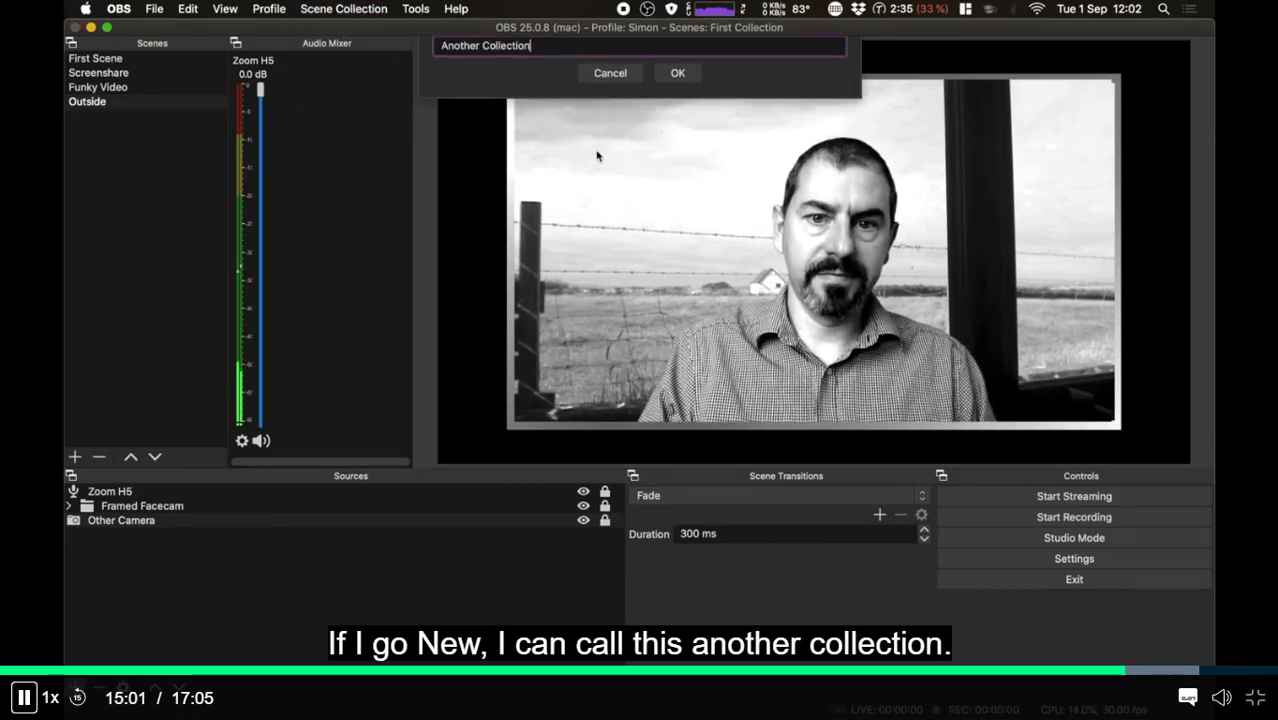
key(Return)
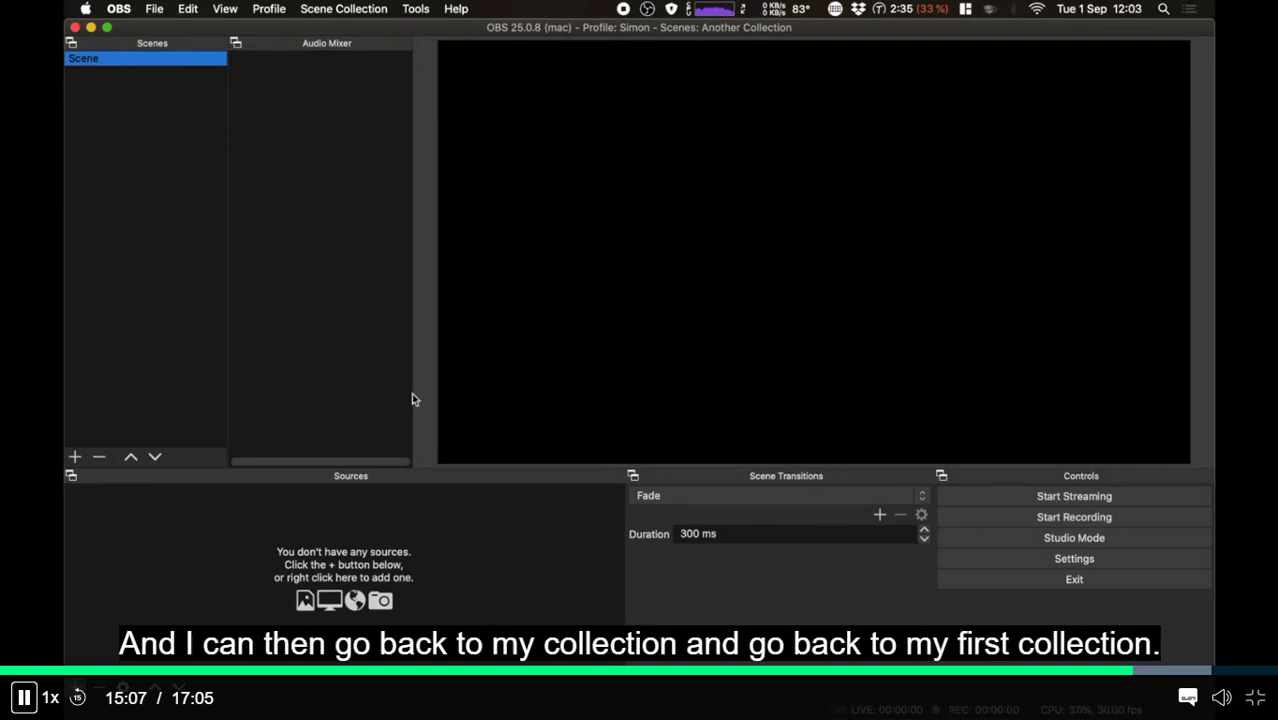
click(345, 10)
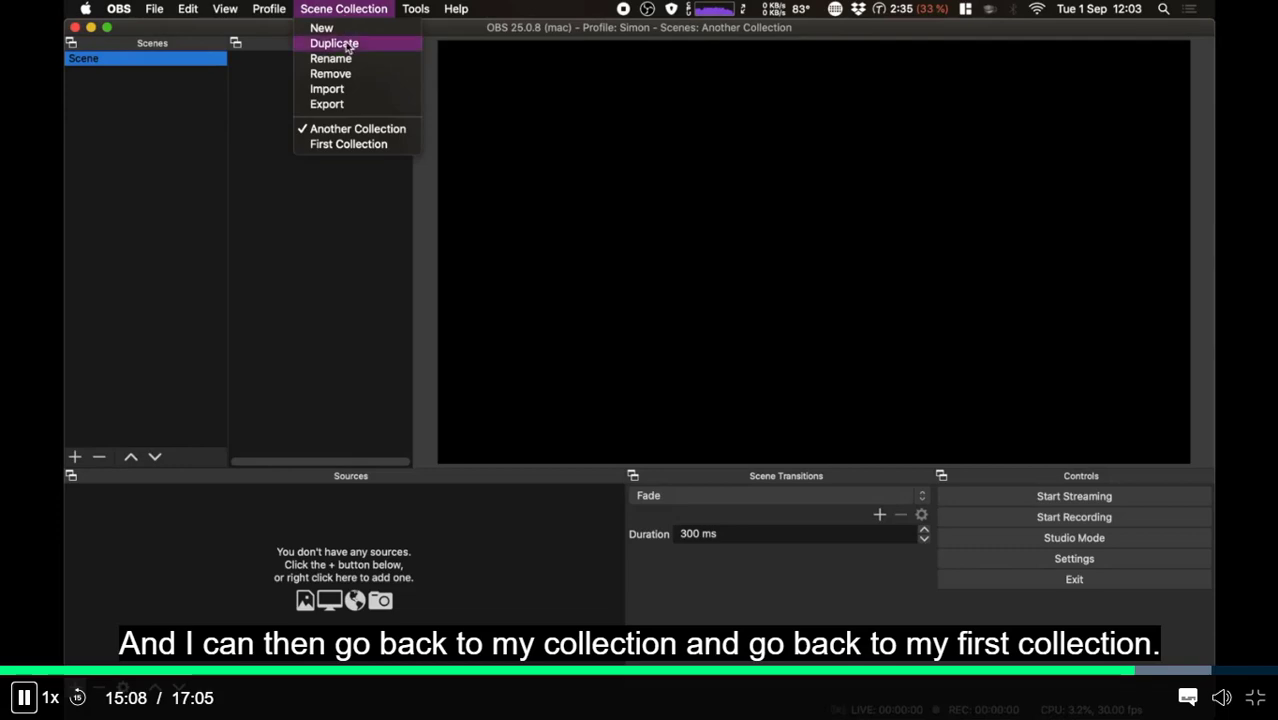
click(349, 144)
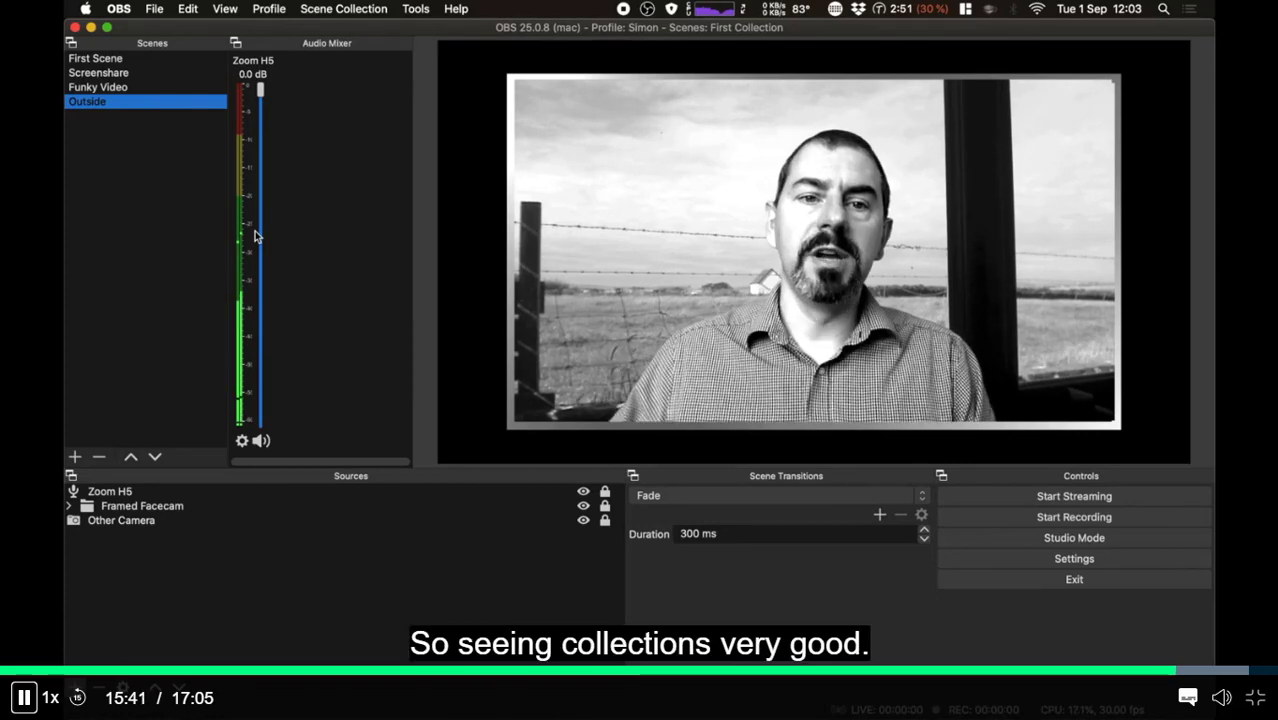
Step: Look up the commands for exporting and importing a scene collection
click(378, 7)
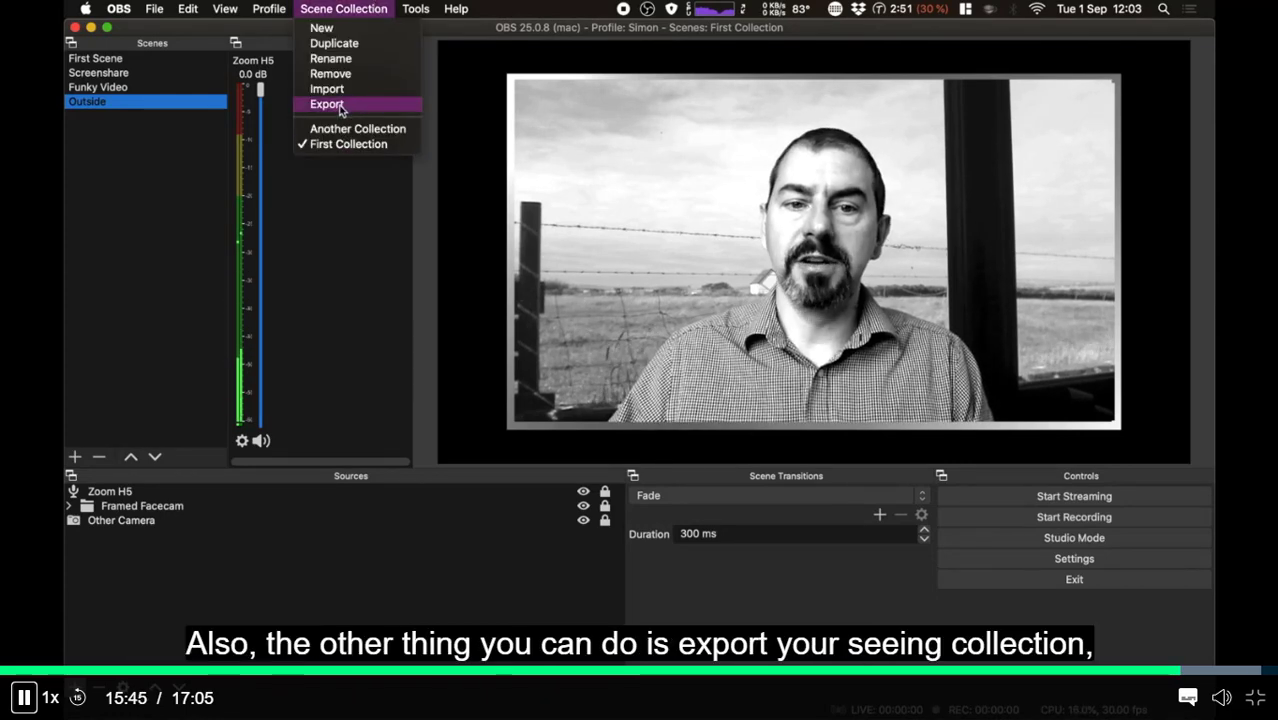
click(586, 34)
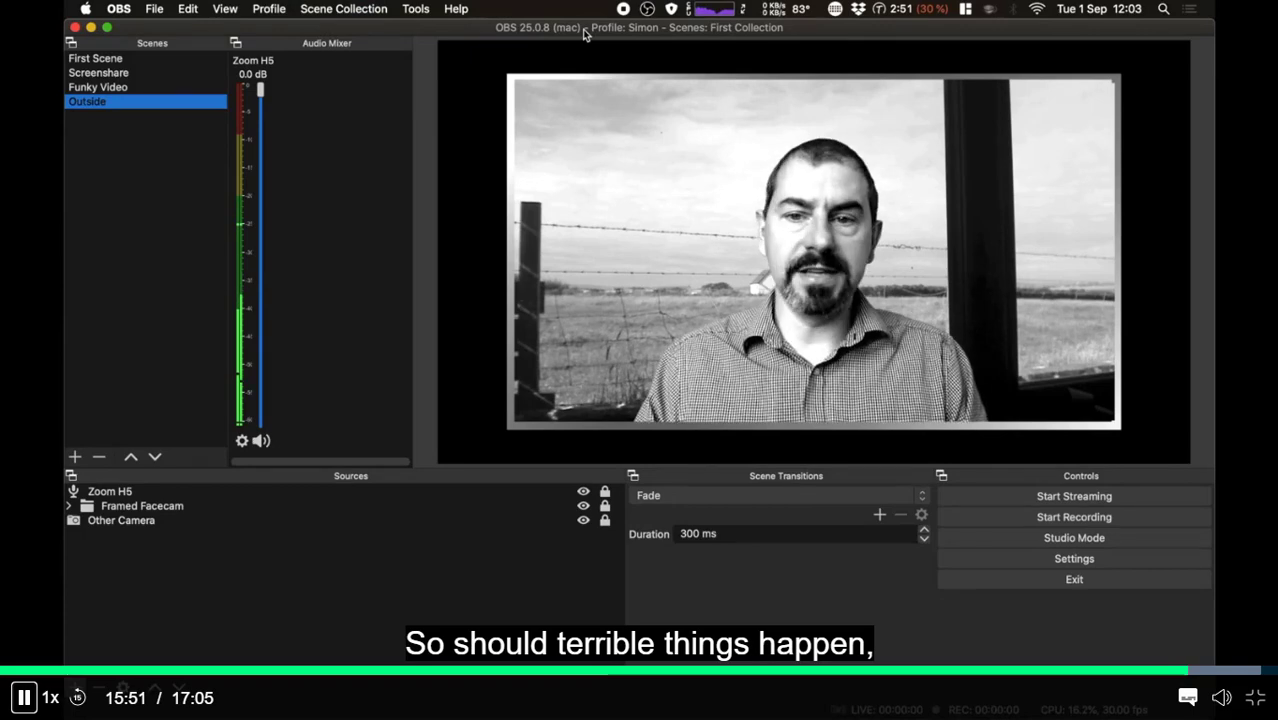
click(343, 9)
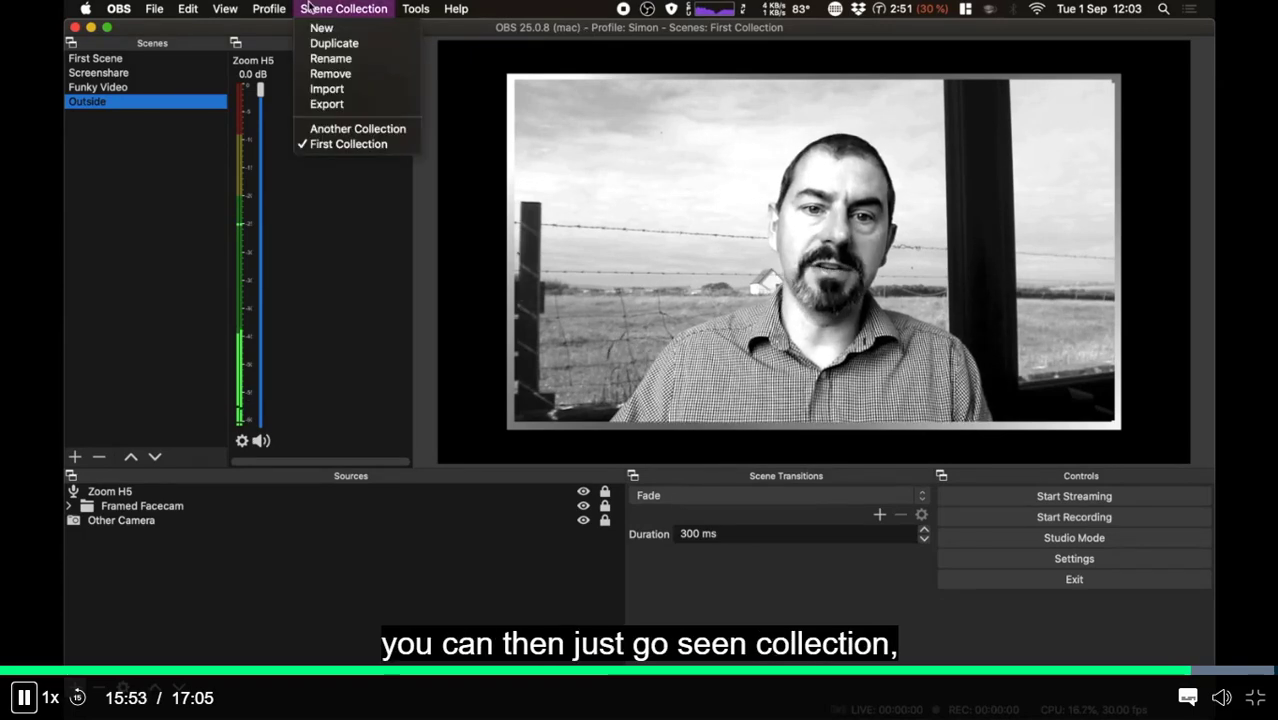
click(377, 89)
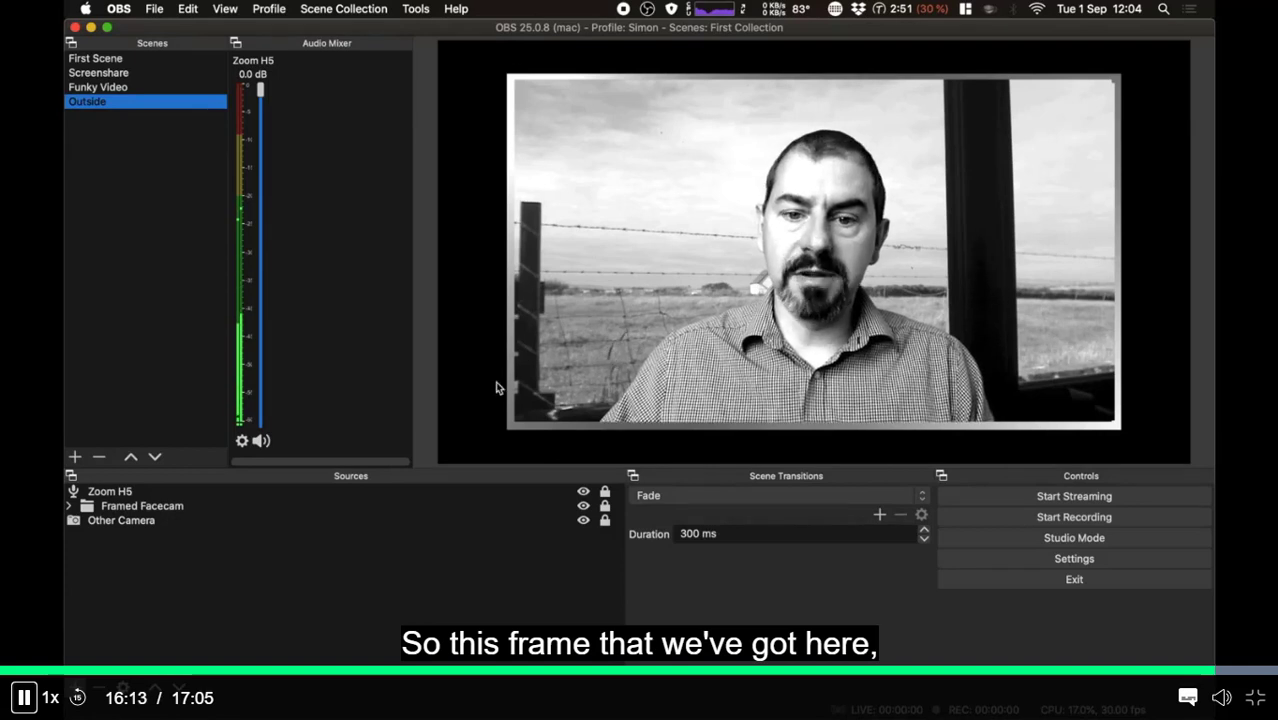
Step: Check the image file path of the Frame source inside the Framed Facecam group, and select the first scene in the list
click(70, 507)
double_click(217, 521)
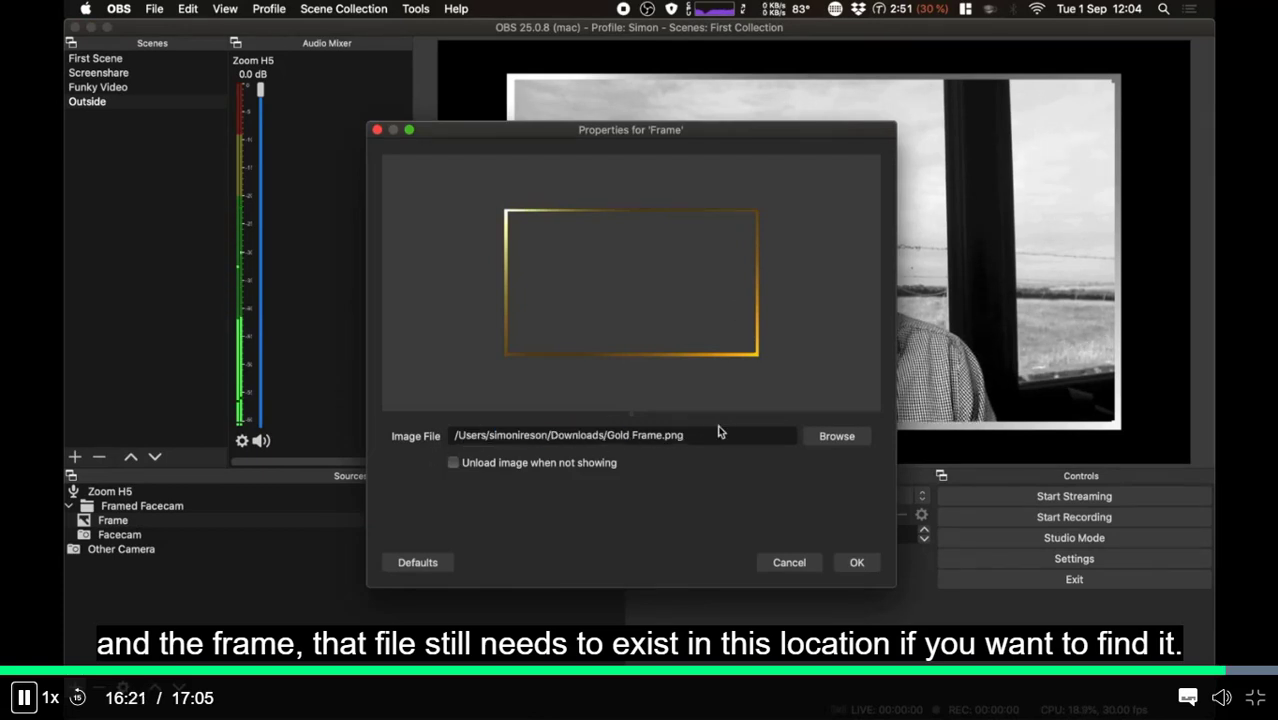
click(806, 565)
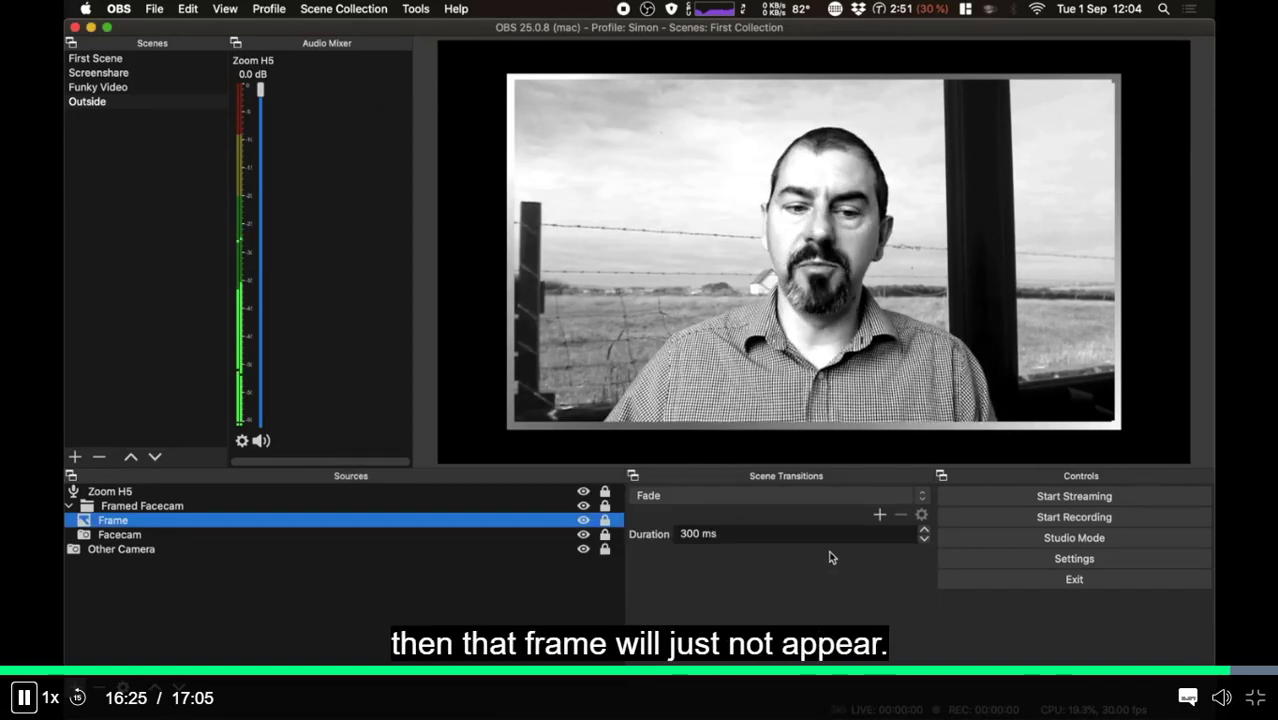
click(68, 506)
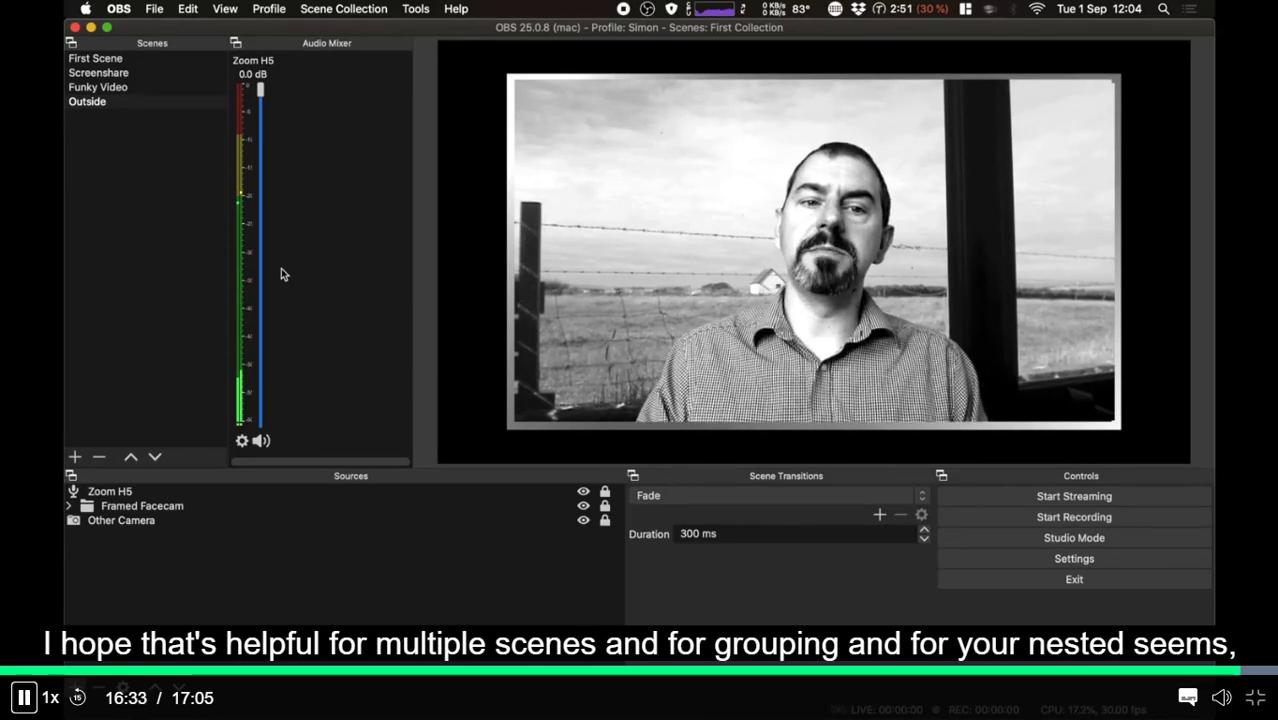
click(199, 58)
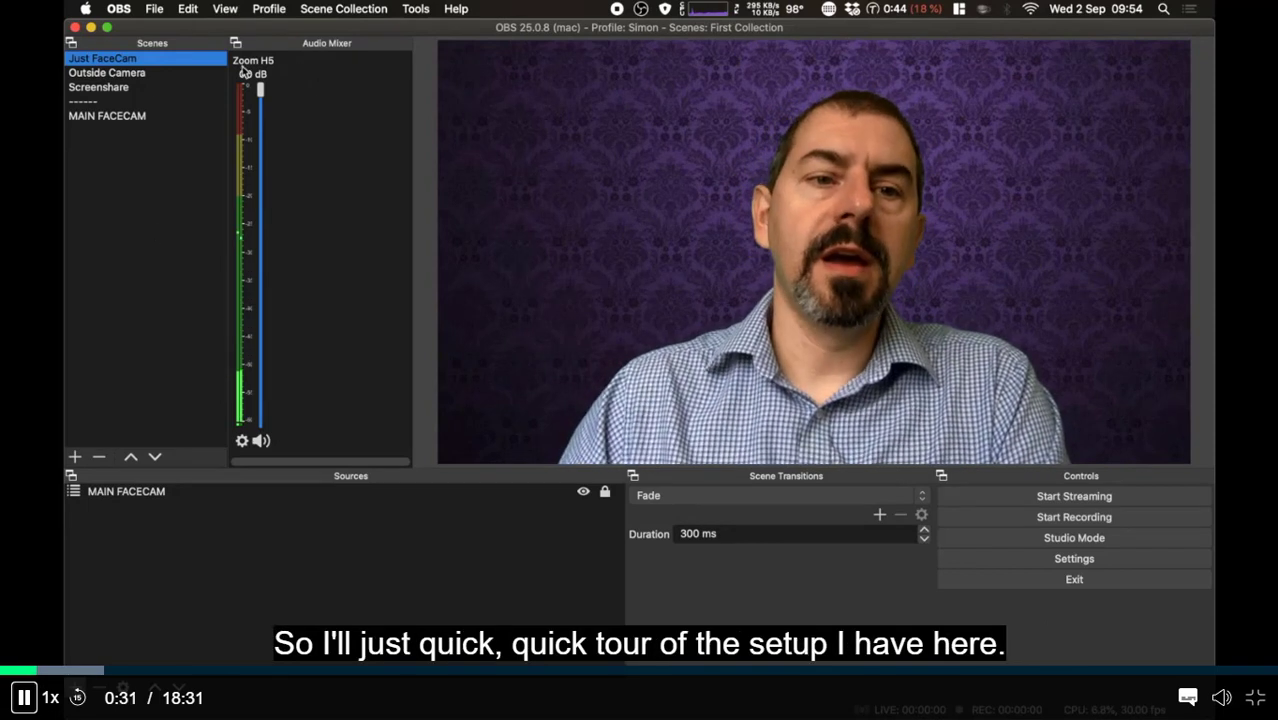
Step: Inspect the filters on the Facecam source in the MAIN FACECAM scene, including the Apply LUT path and amount
click(142, 117)
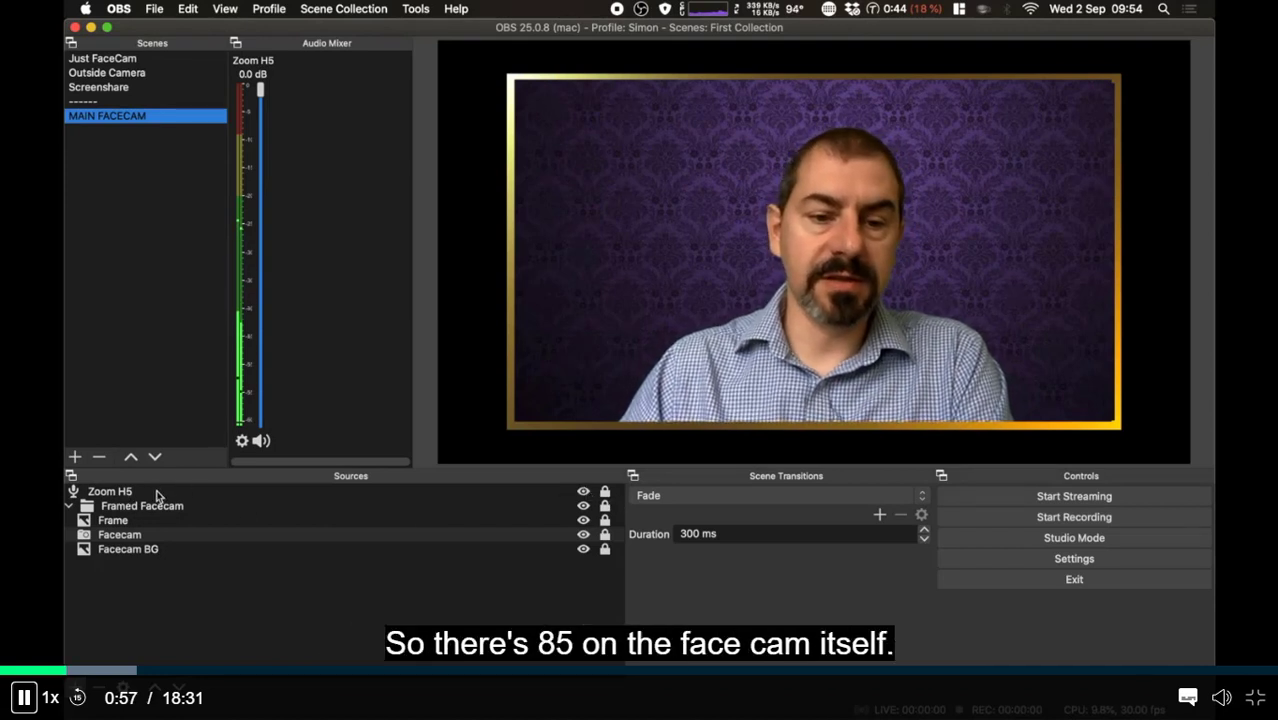
right_click(518, 541)
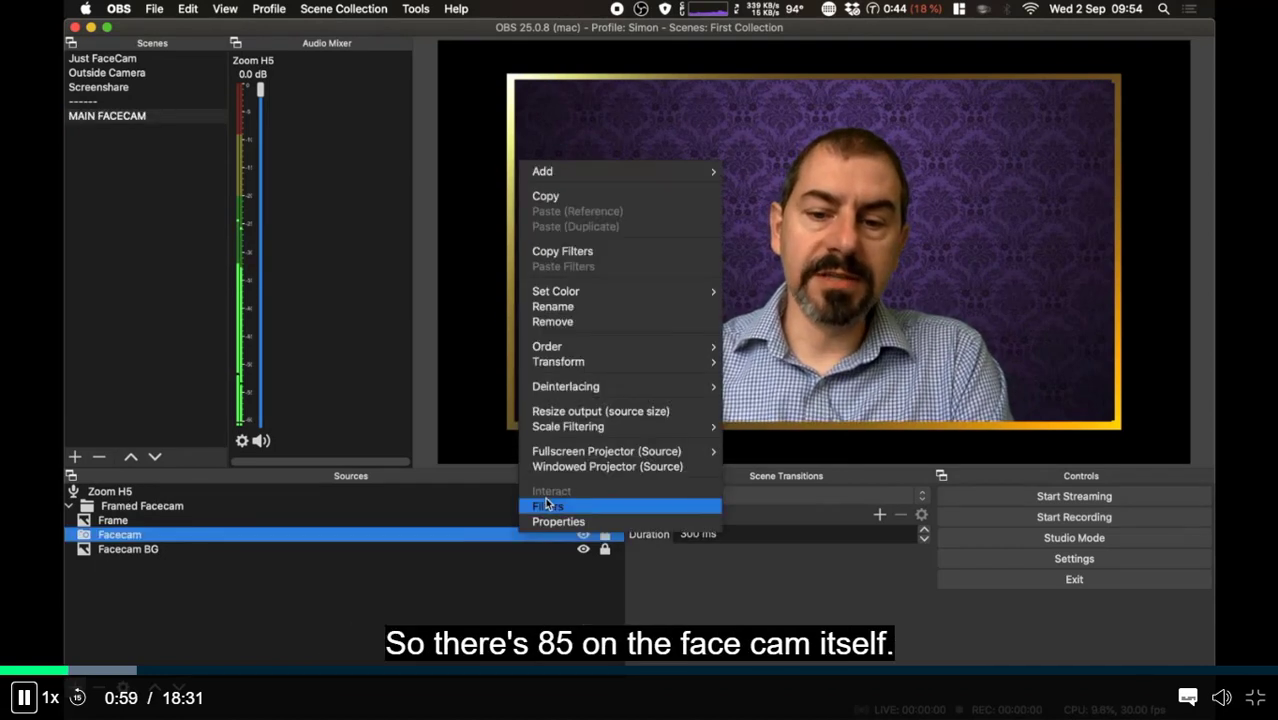
click(547, 506)
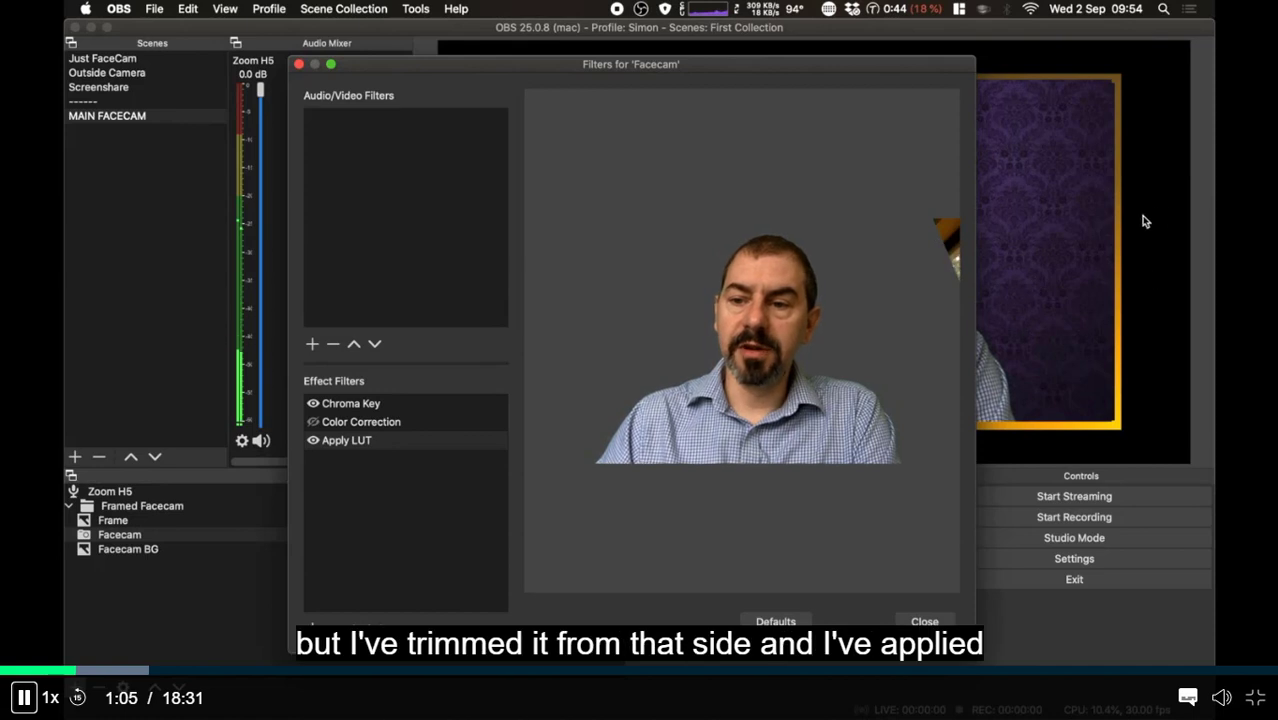
click(311, 444)
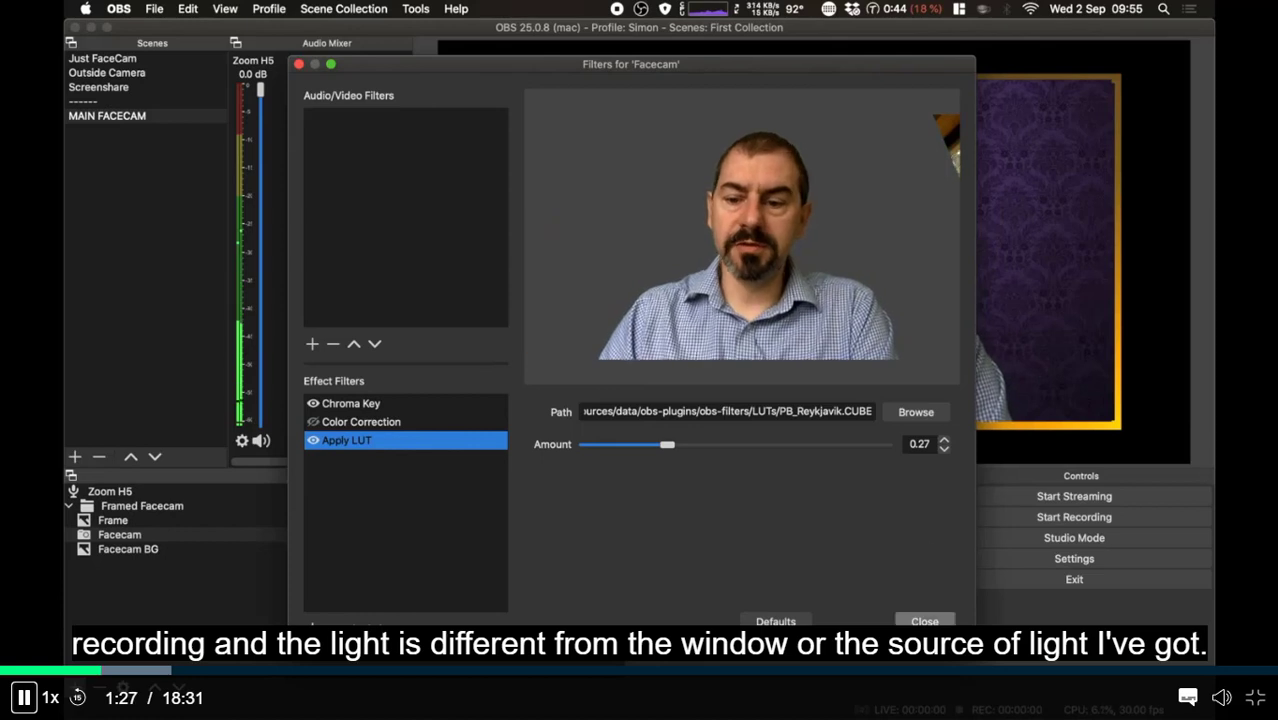
click(916, 620)
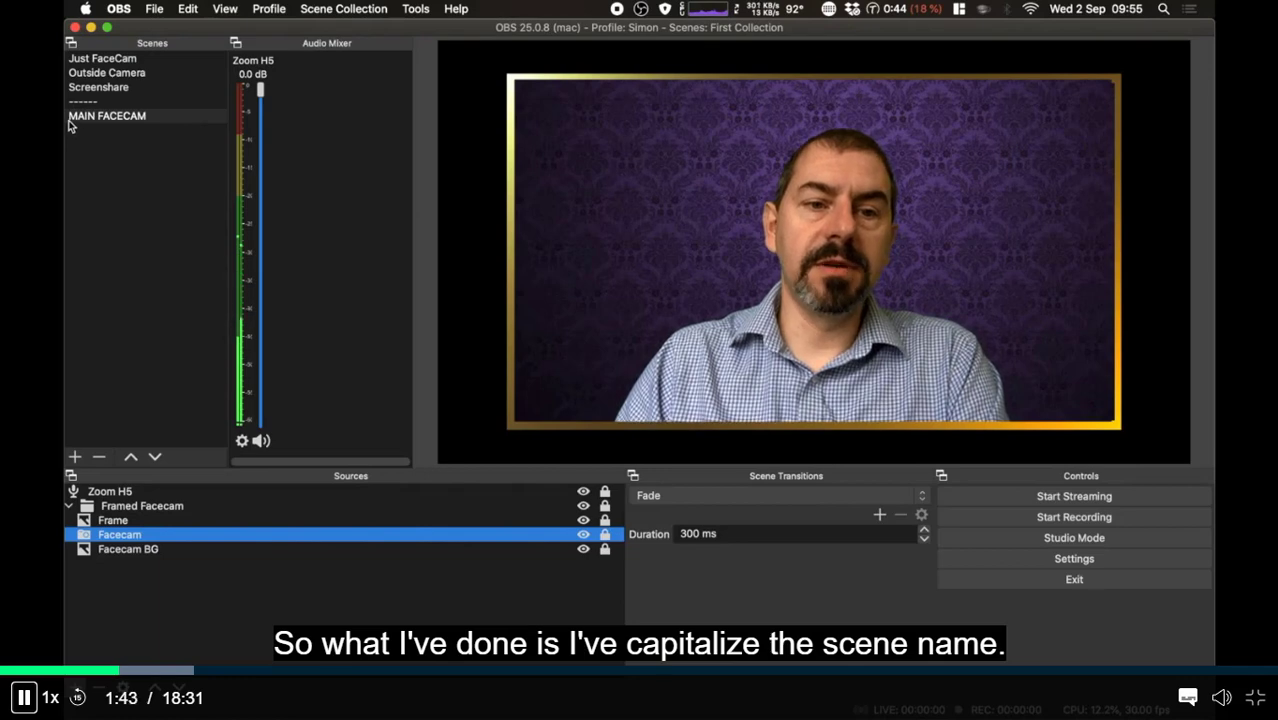
Step: View the dashed separator scene, and compare the Just FaceCam scene with the MAIN FACECAM scene it nests
click(158, 101)
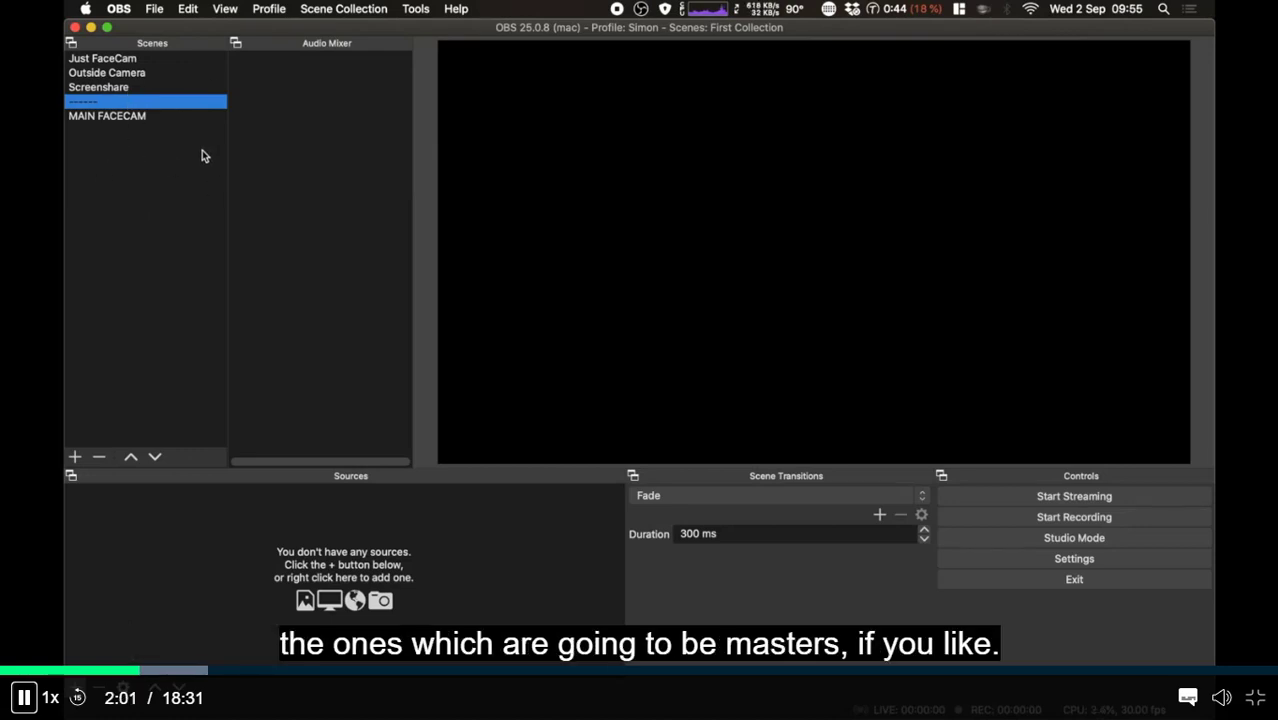
click(174, 59)
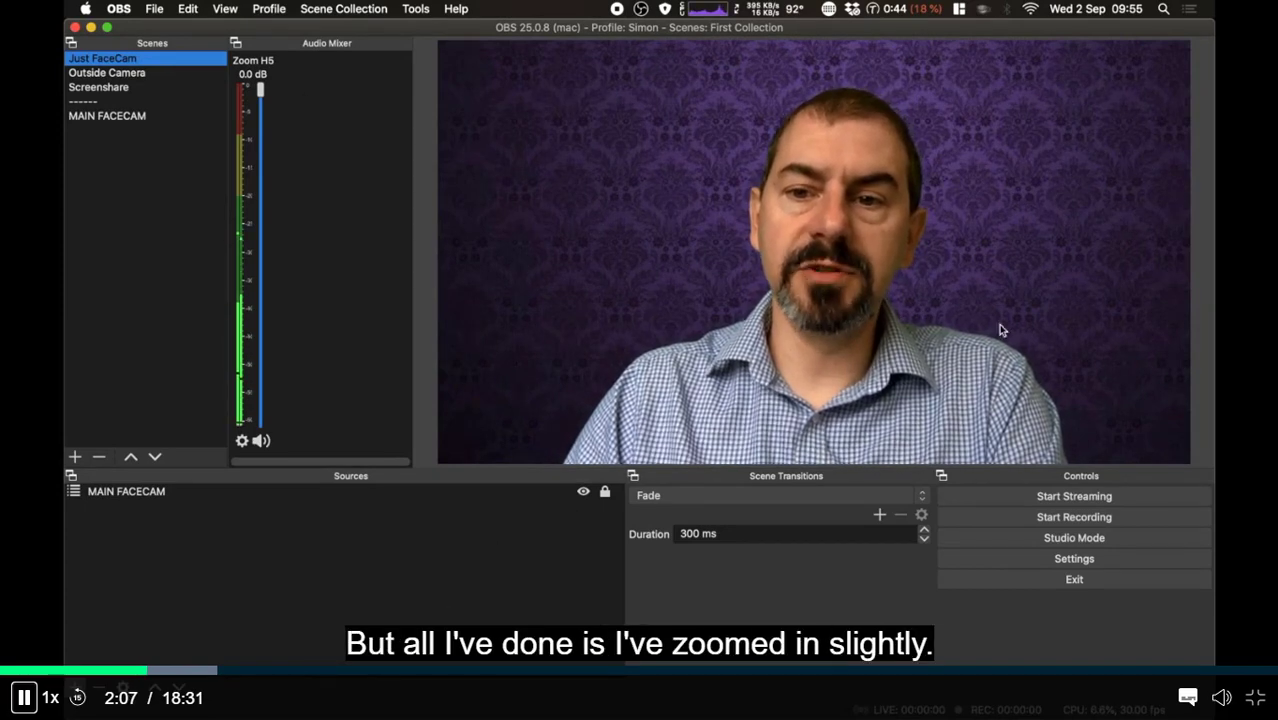
click(165, 116)
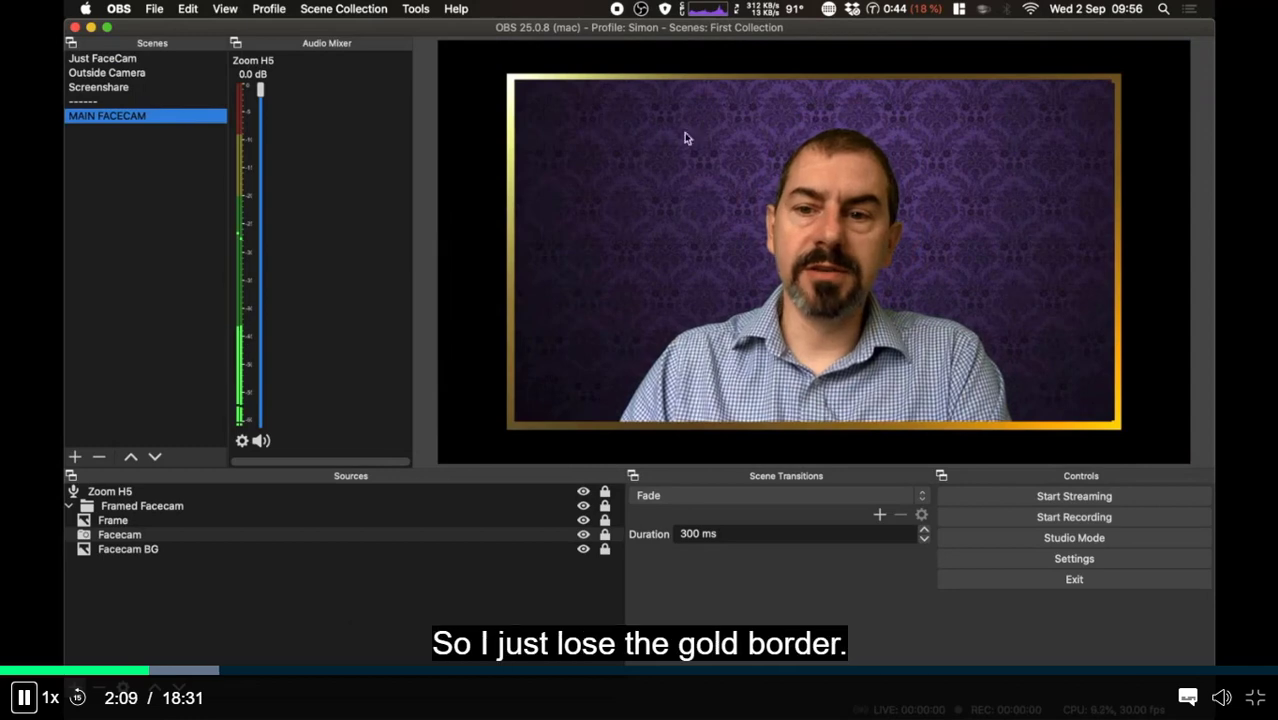
click(141, 60)
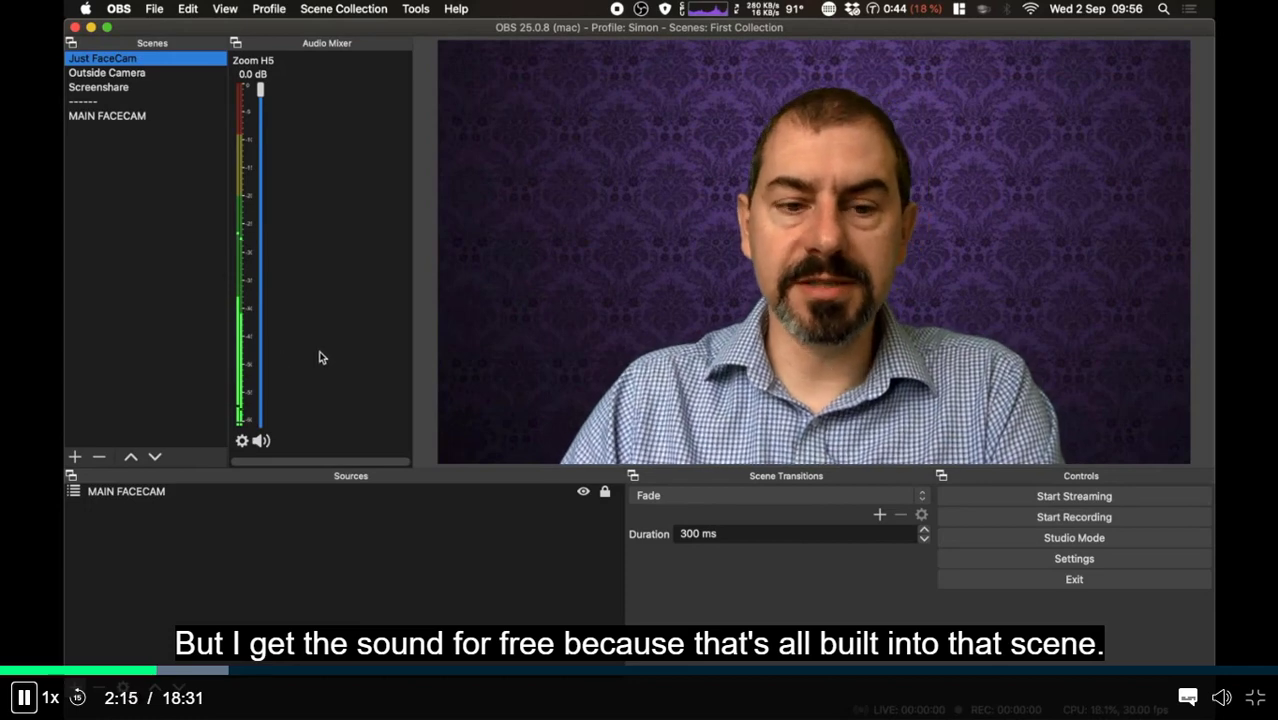
Step: In the Outside Camera scene, set the Hue Shift of Other Camera's Color Correction filter to 124.10
click(151, 73)
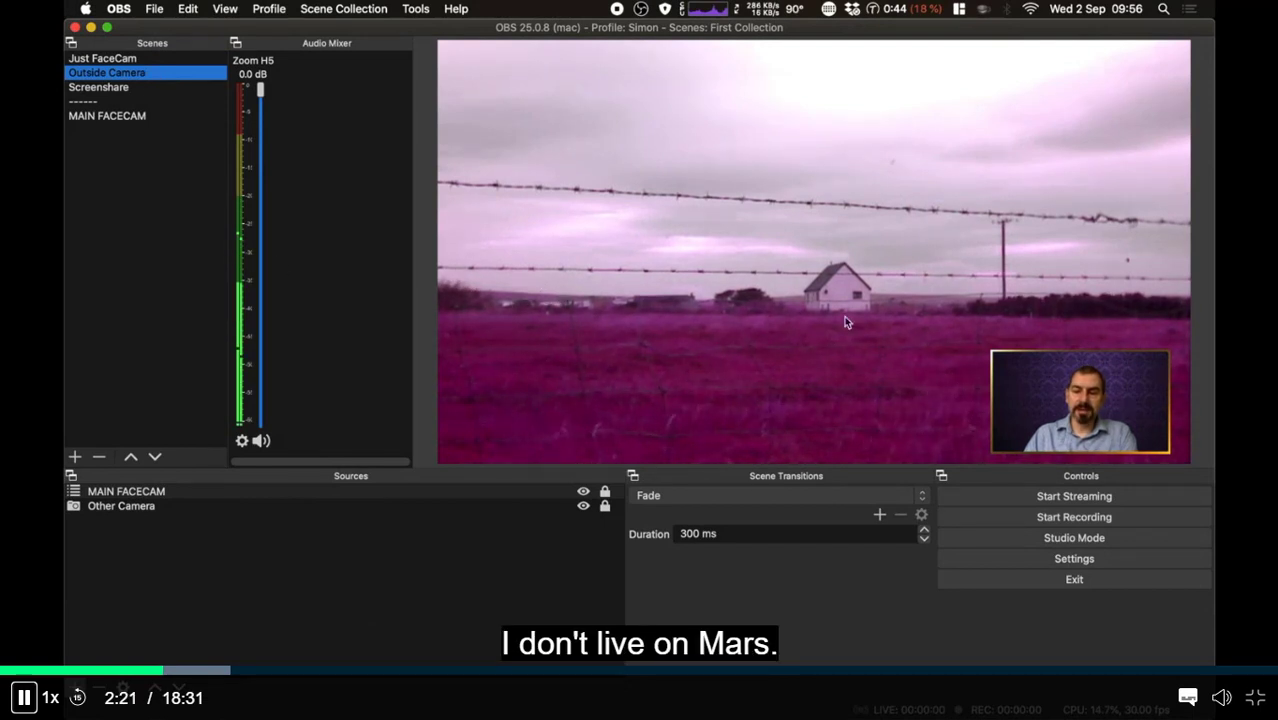
click(484, 508)
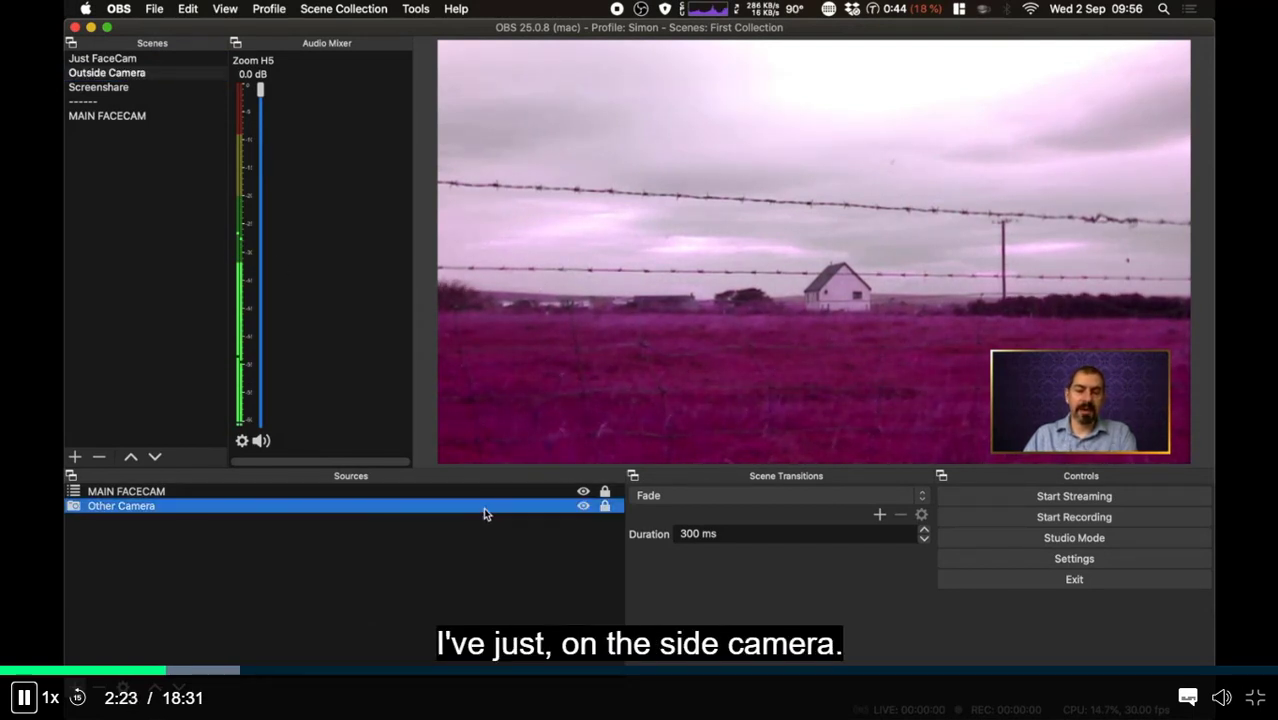
right_click(484, 508)
click(514, 483)
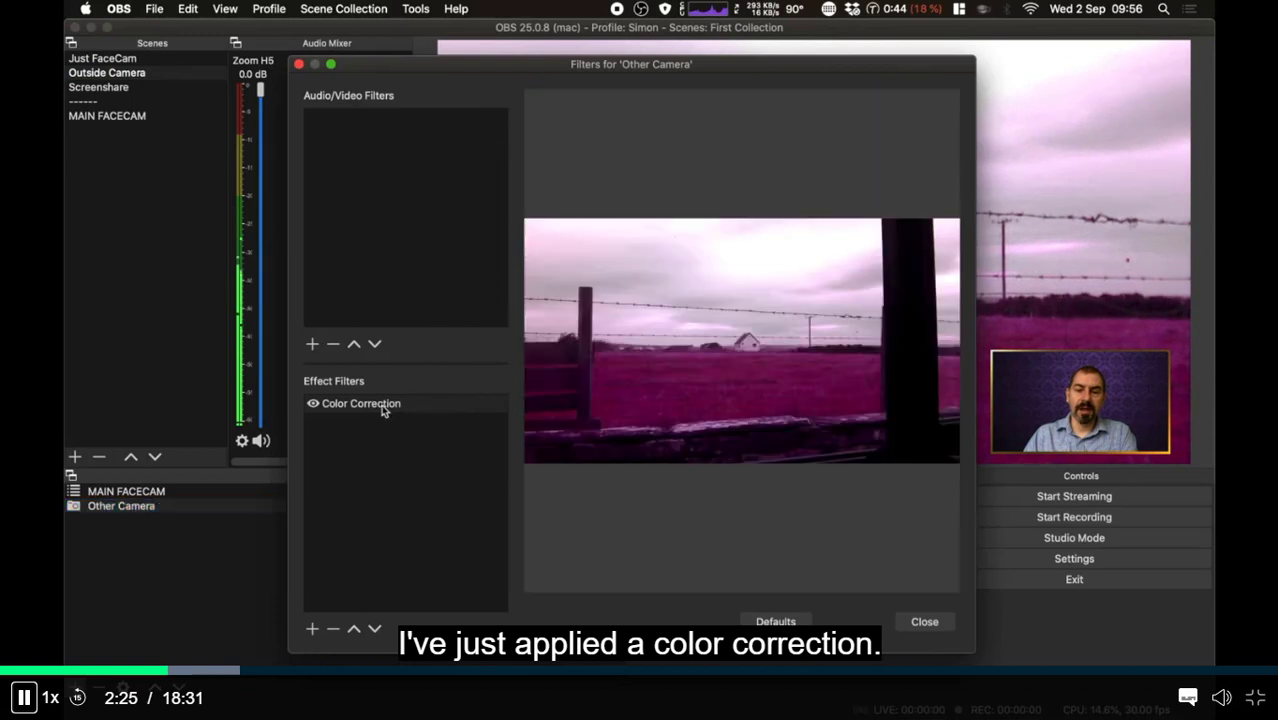
click(440, 404)
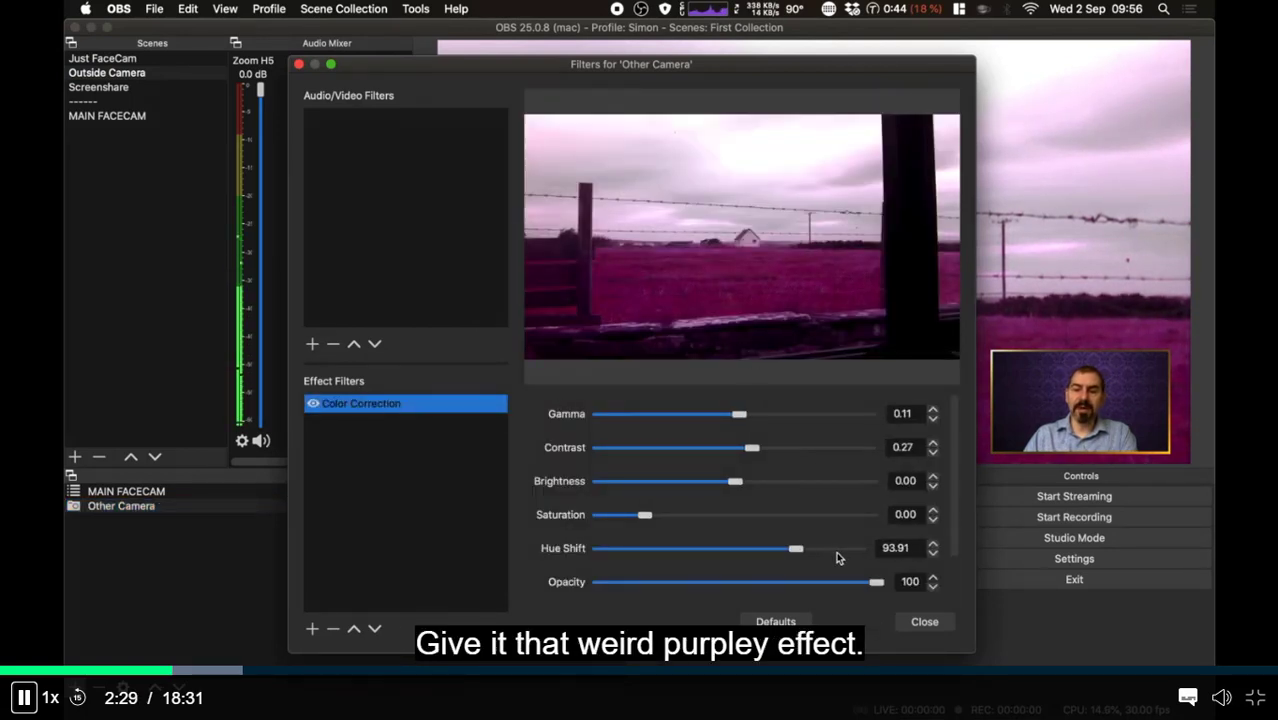
mouse_move(799, 553)
mouse_down()
mouse_move(656, 549)
mouse_move(820, 557)
mouse_up()
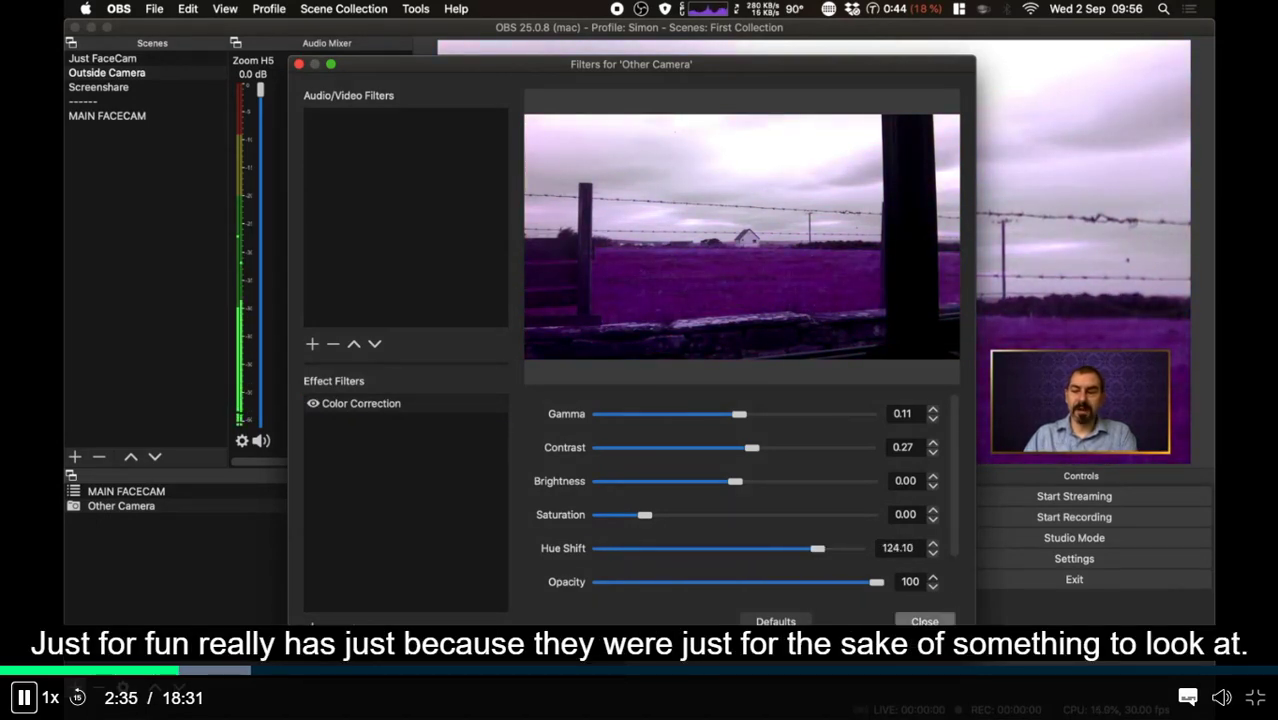
key(Escape)
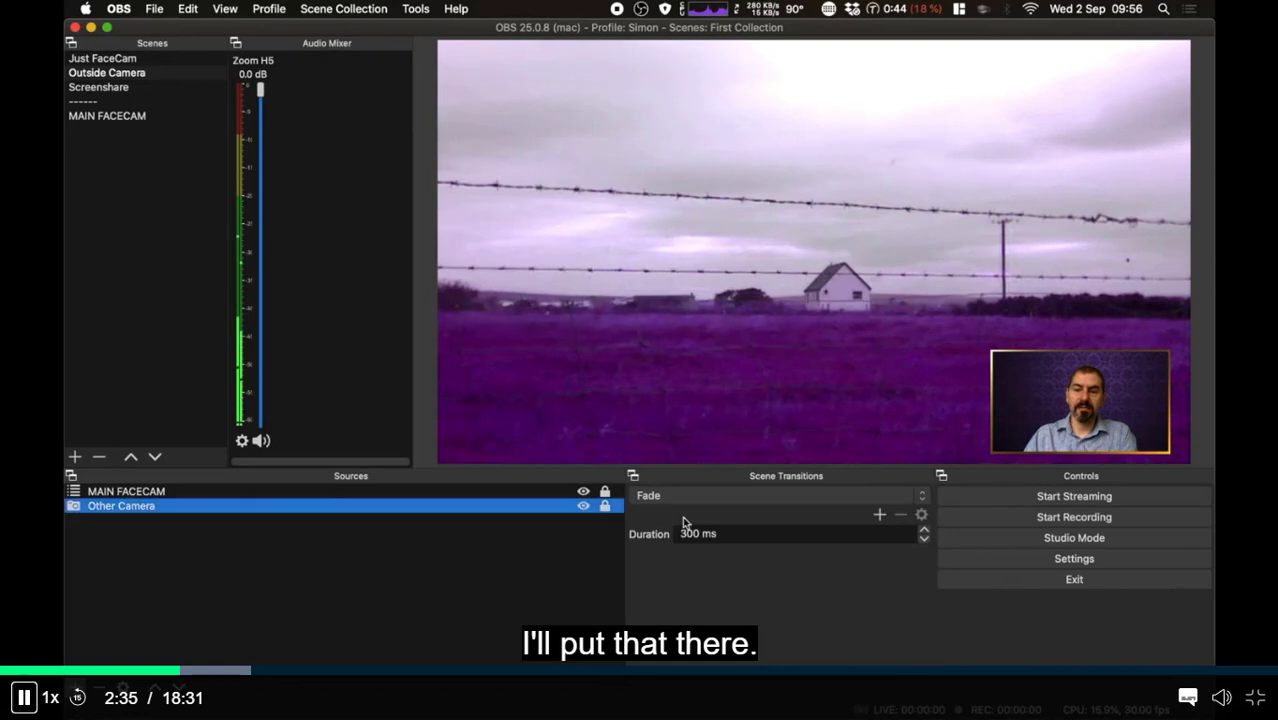
Step: Switch through the Screenshare, Just FaceCam and Outside Camera scenes, ending on Just FaceCam
click(173, 88)
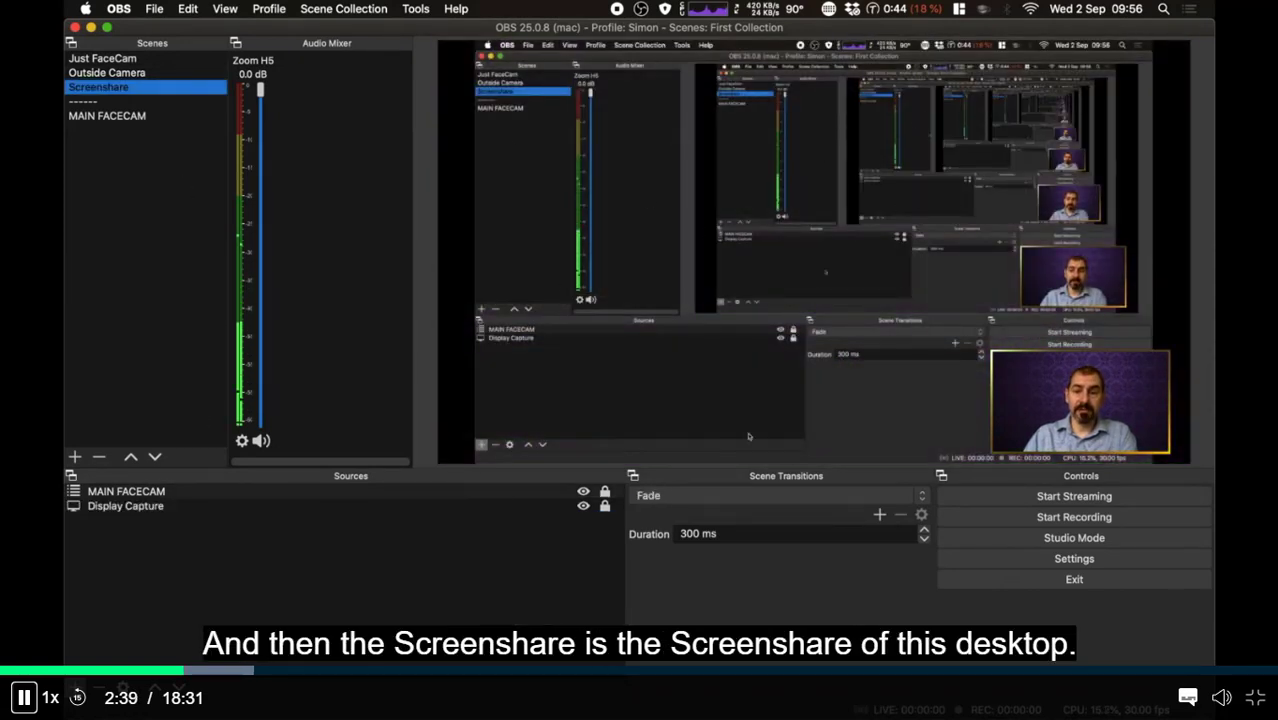
click(166, 58)
click(178, 70)
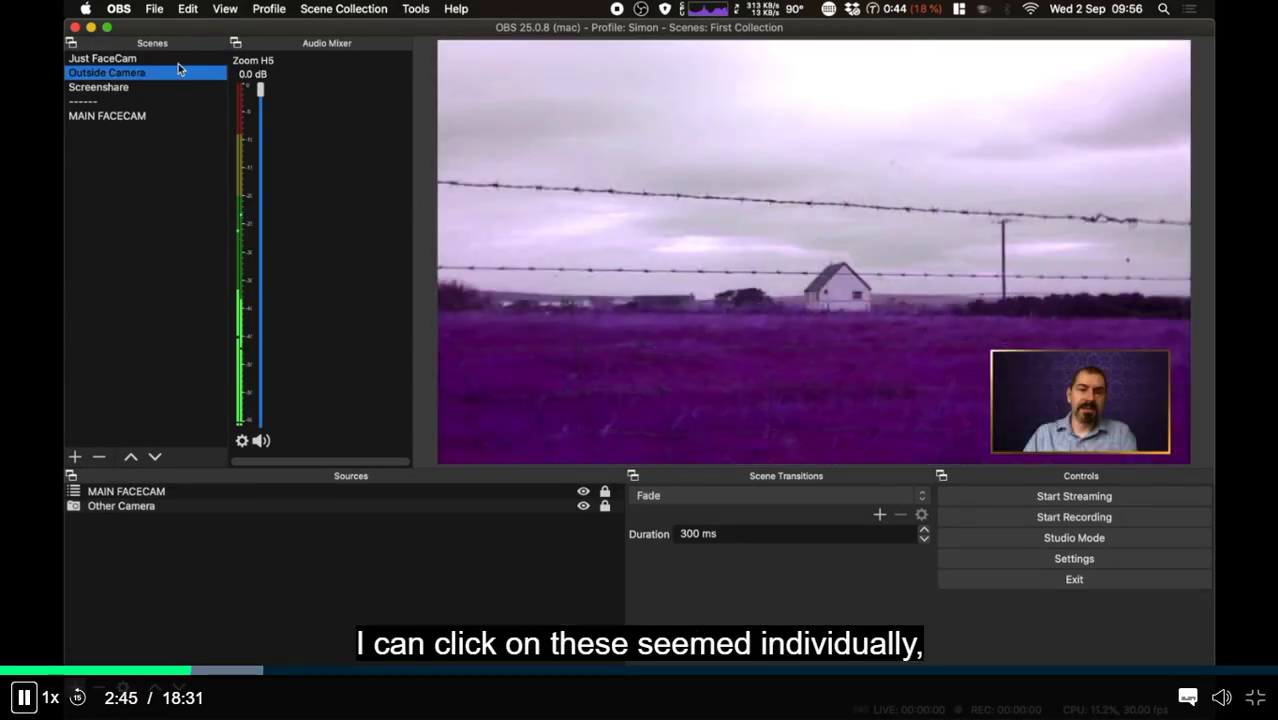
click(186, 59)
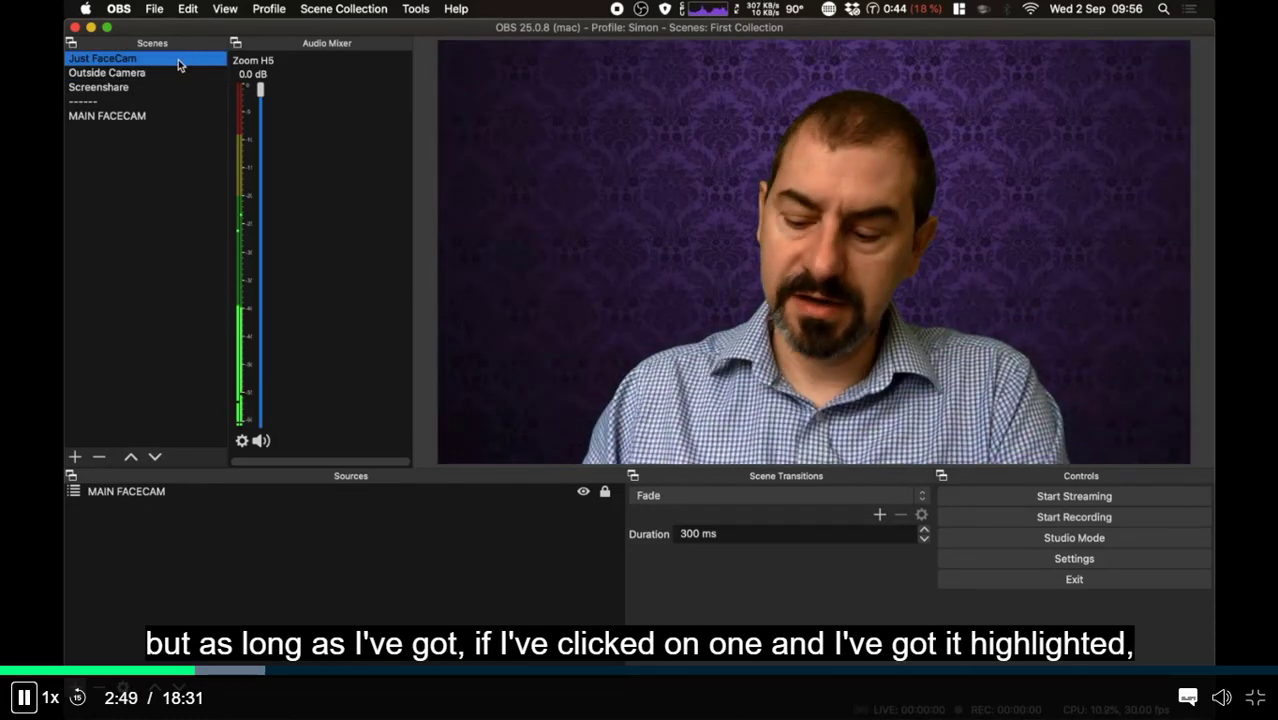
Step: Step down through the Outside Camera and Screenshare scenes in the preview, and return to Just FaceCam
key(Down)
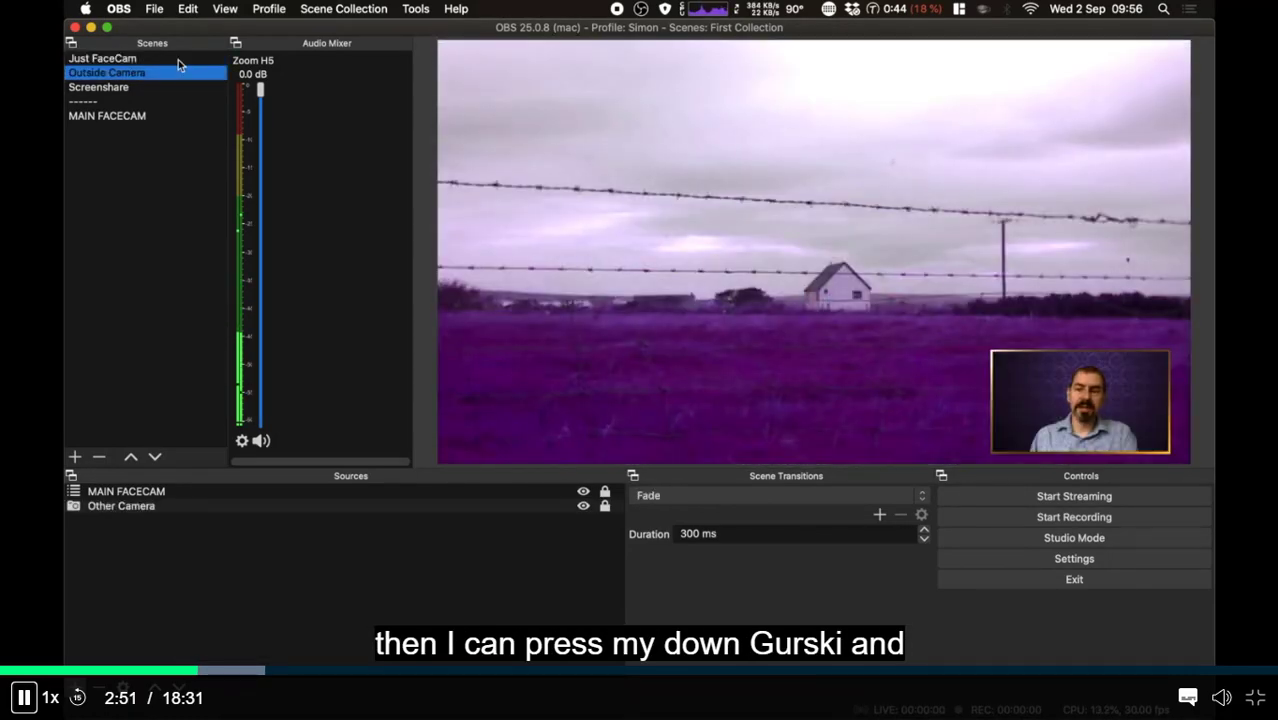
key(Down)
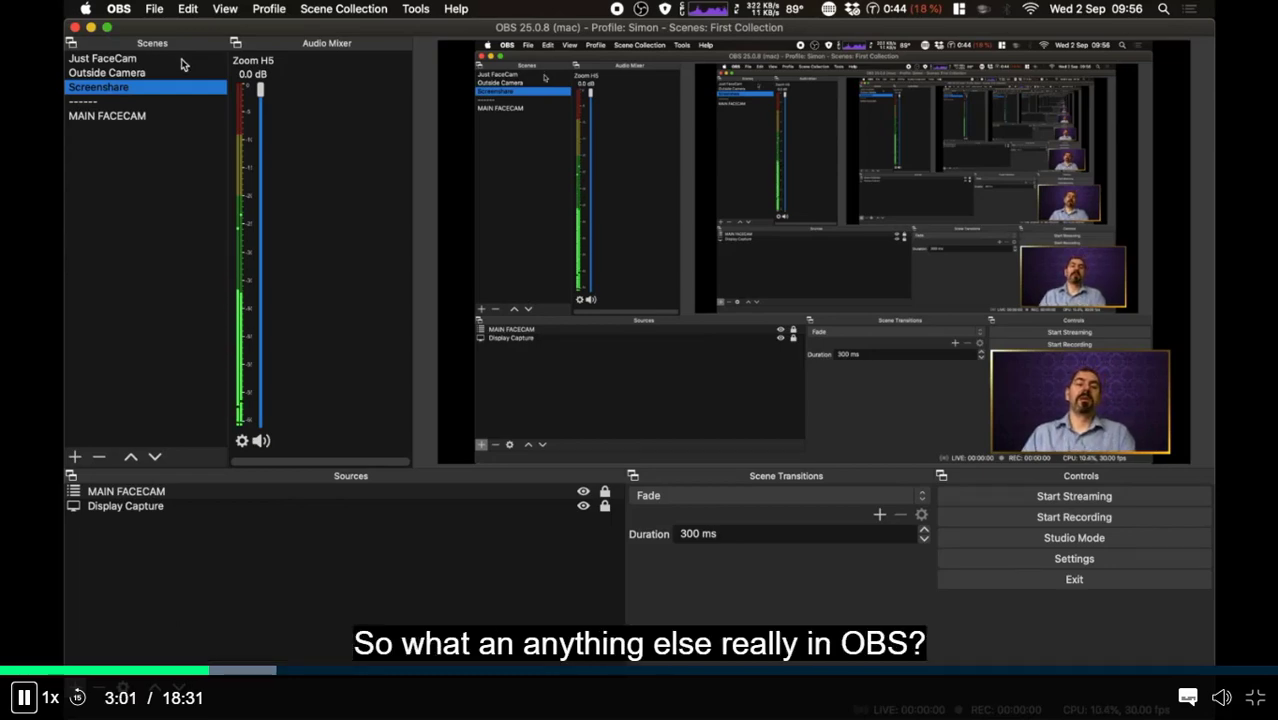
click(181, 58)
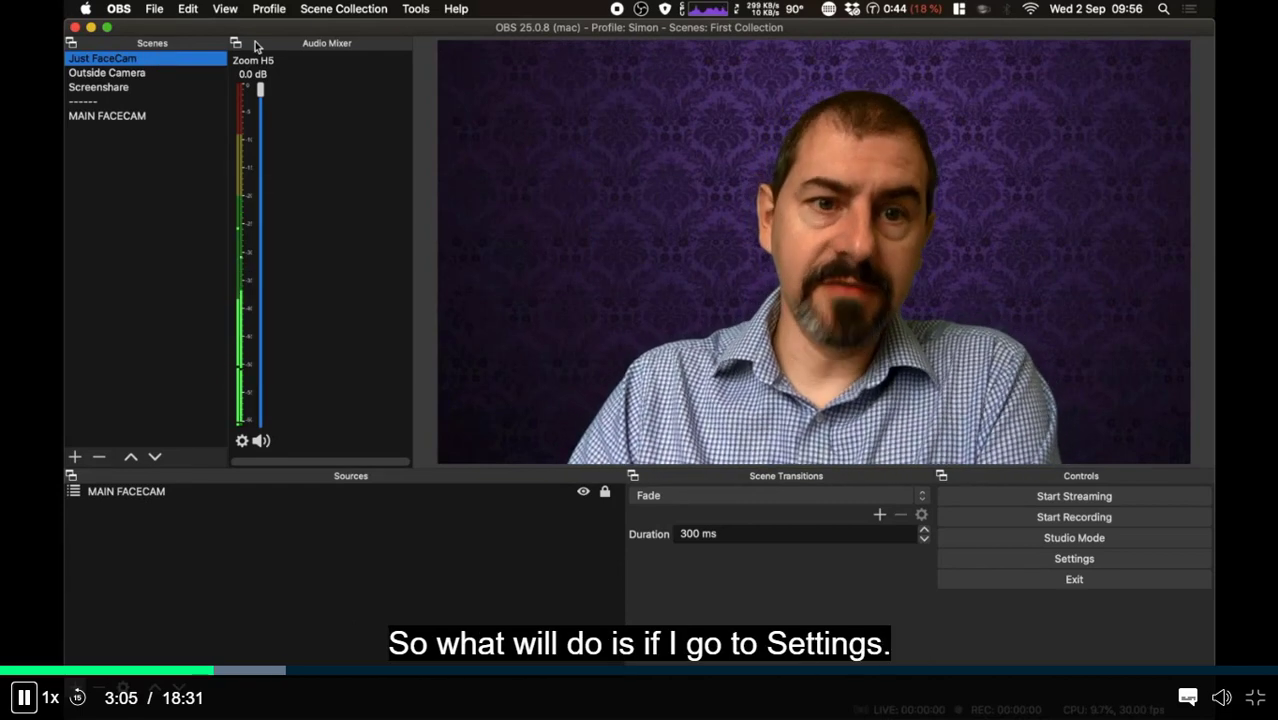
Step: Assign keypad 1, 2 and 3 as the Switch to scene hotkeys for Just FaceCam, Outside Camera and Screenshare respectively
click(1127, 560)
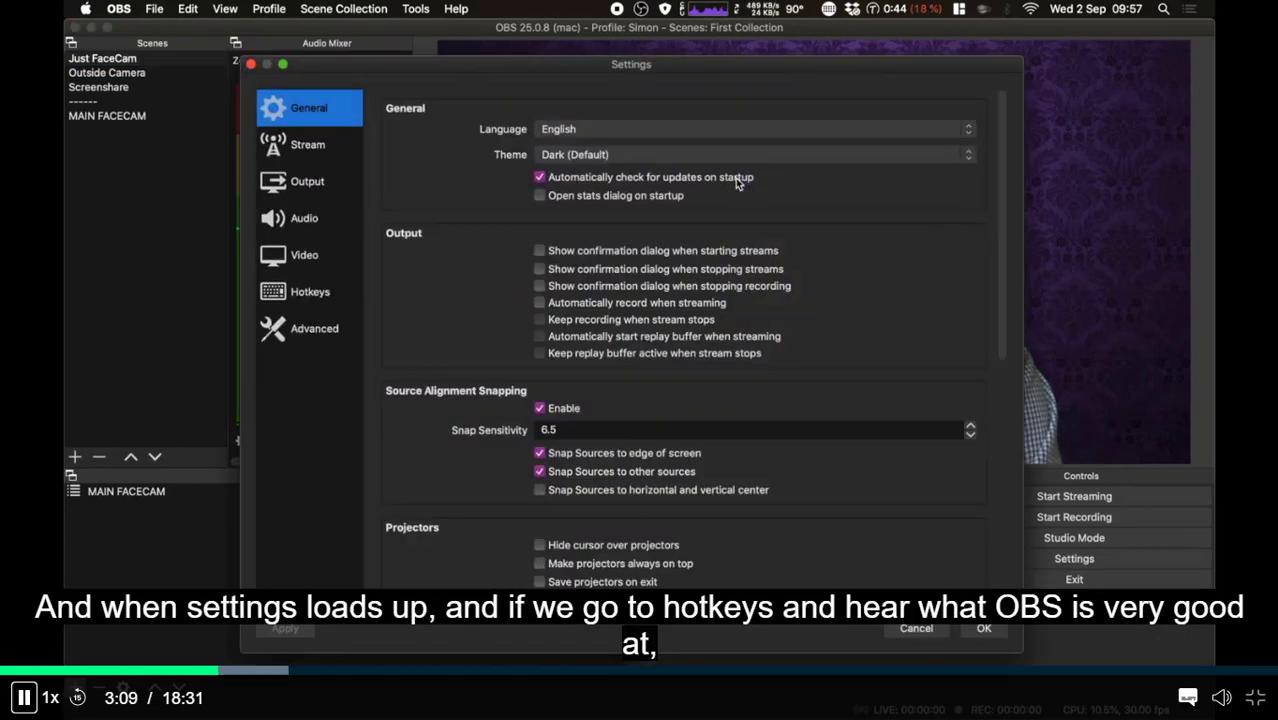
click(300, 293)
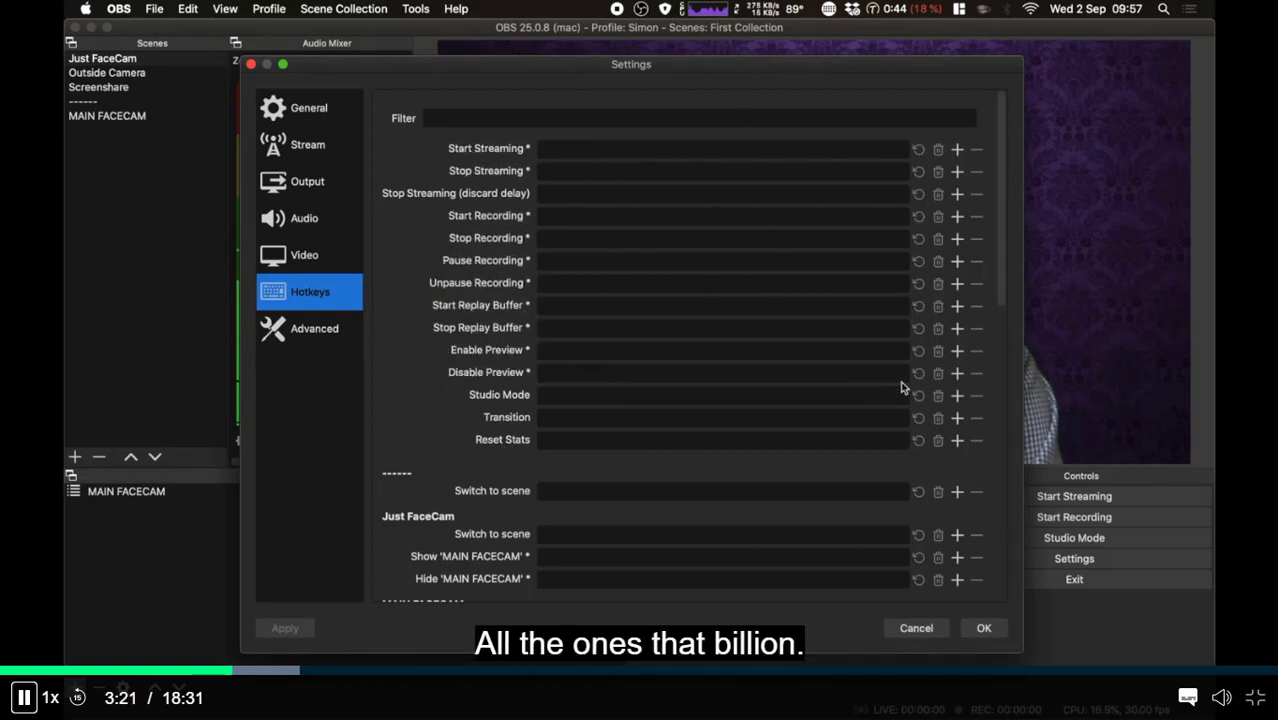
drag(1003, 295, 994, 430)
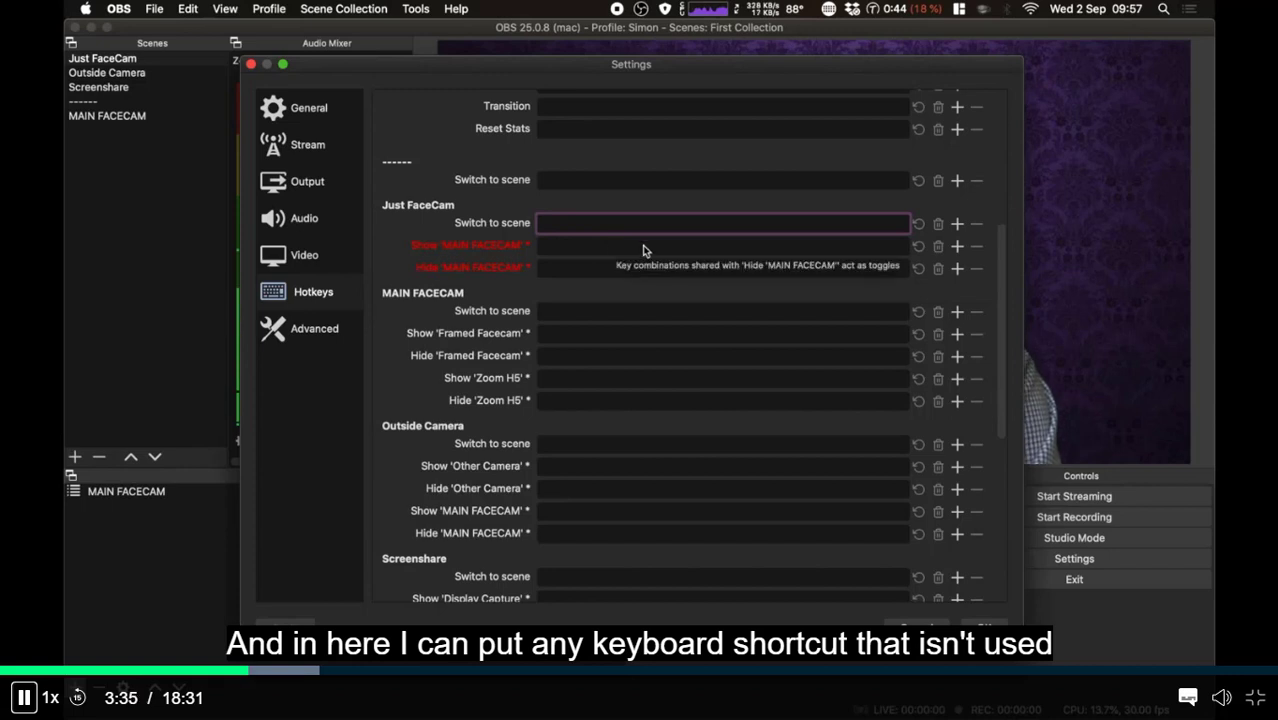
drag(829, 70, 843, 65)
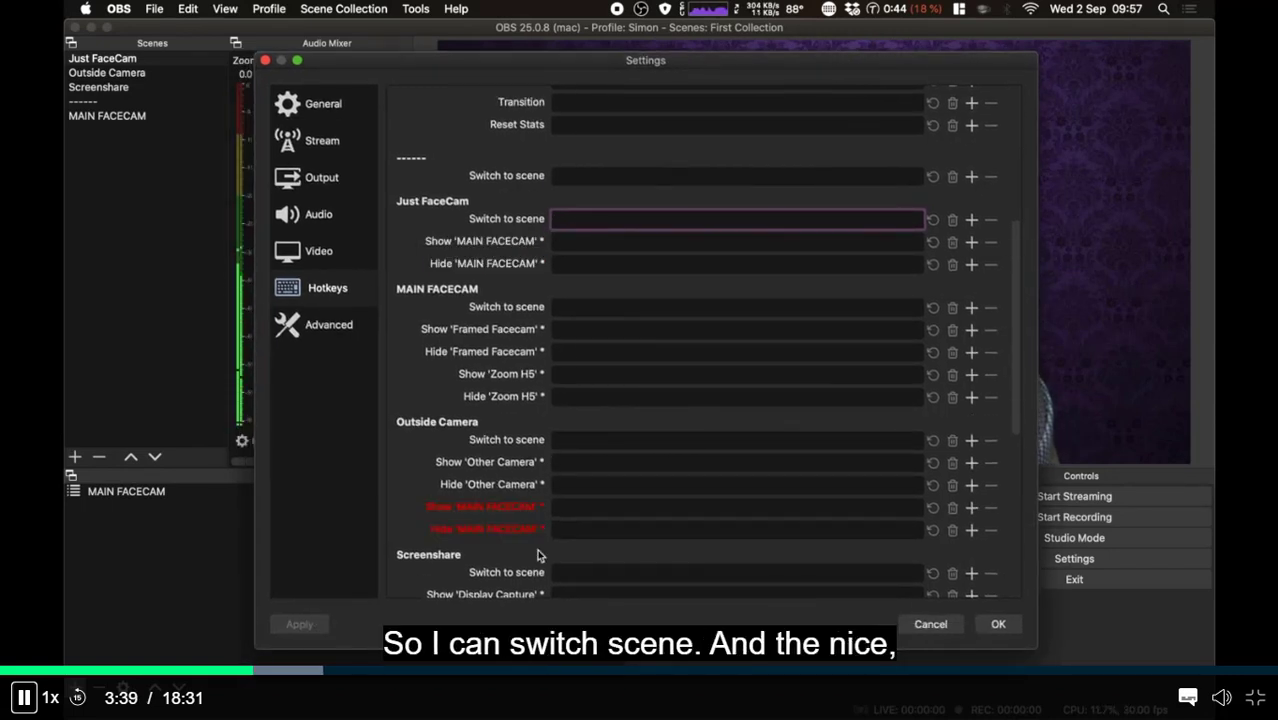
drag(807, 64, 753, 50)
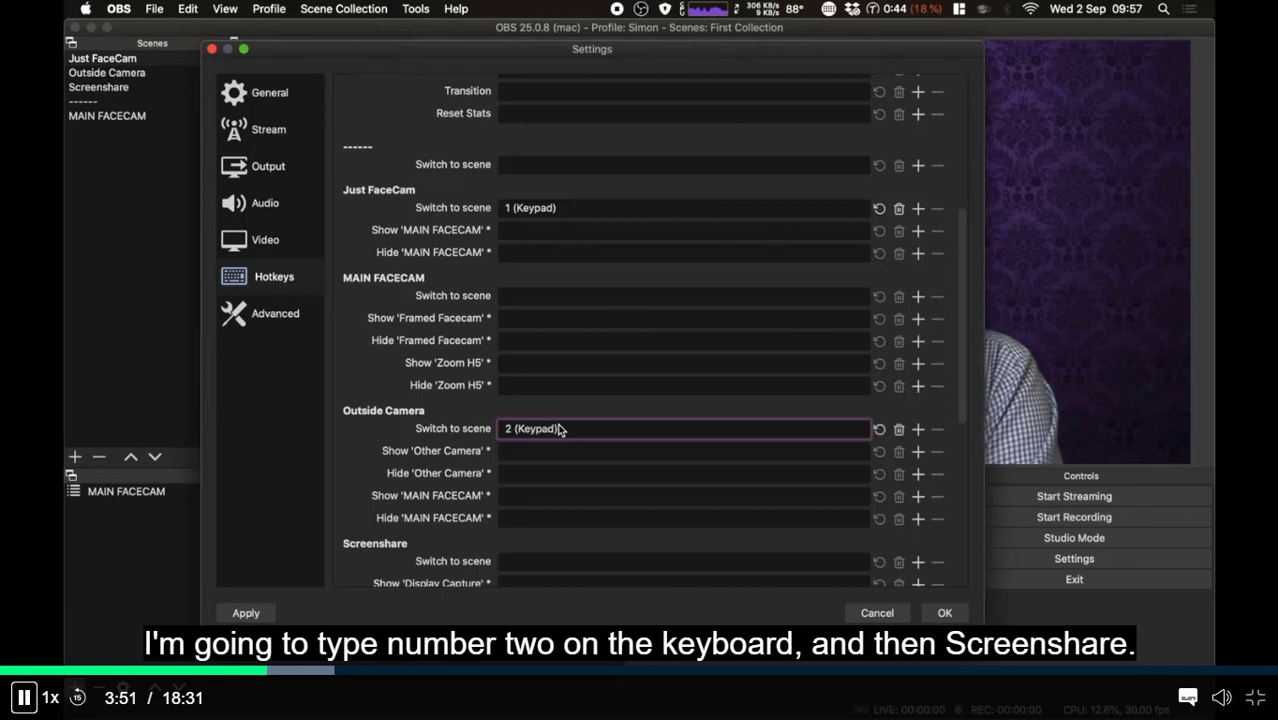
scroll(560, 430, down, 3)
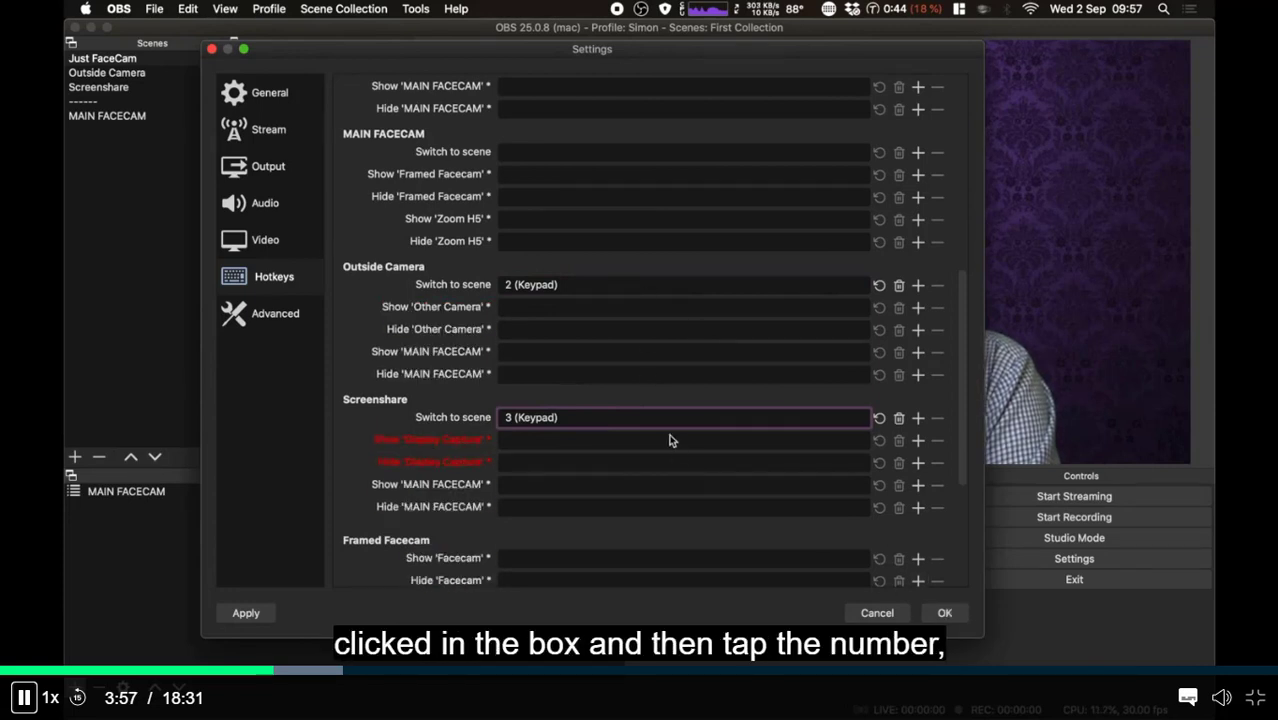
click(944, 614)
Step: Test the scene hotkeys by switching to Just FaceCam, Outside Camera, Screenshare and back to Just FaceCam
key(KP_1)
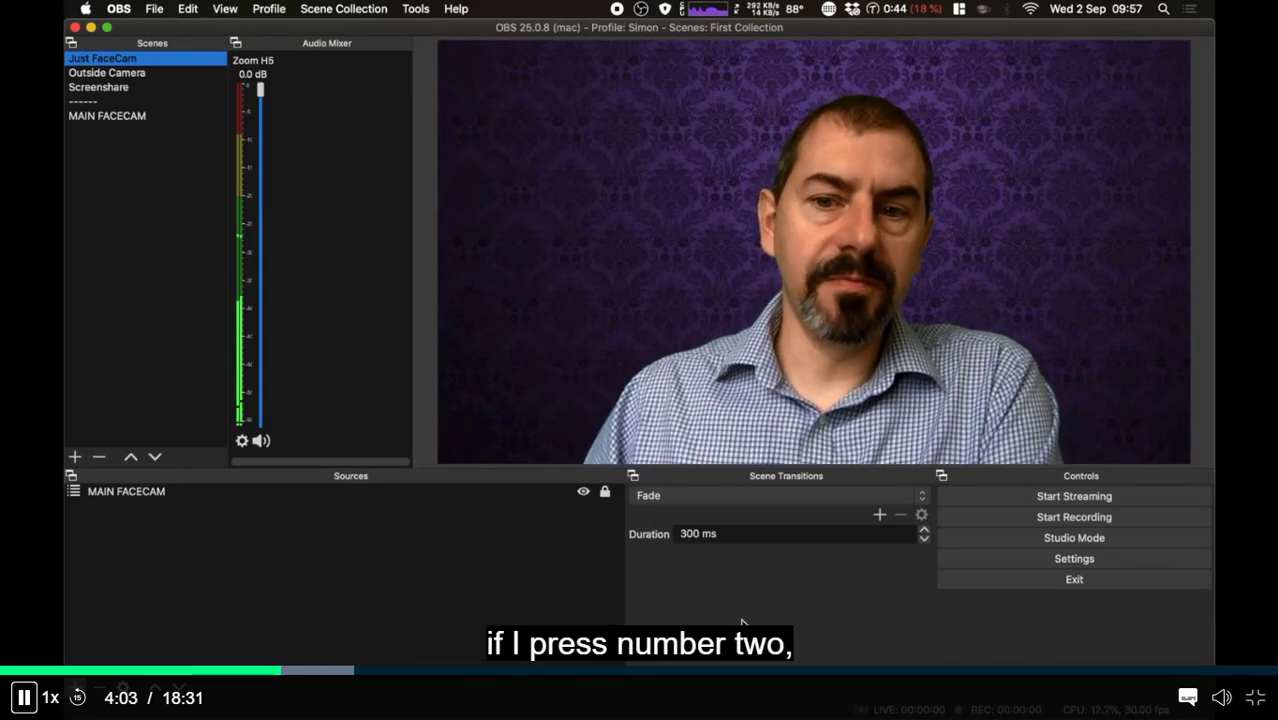
key(KP_2)
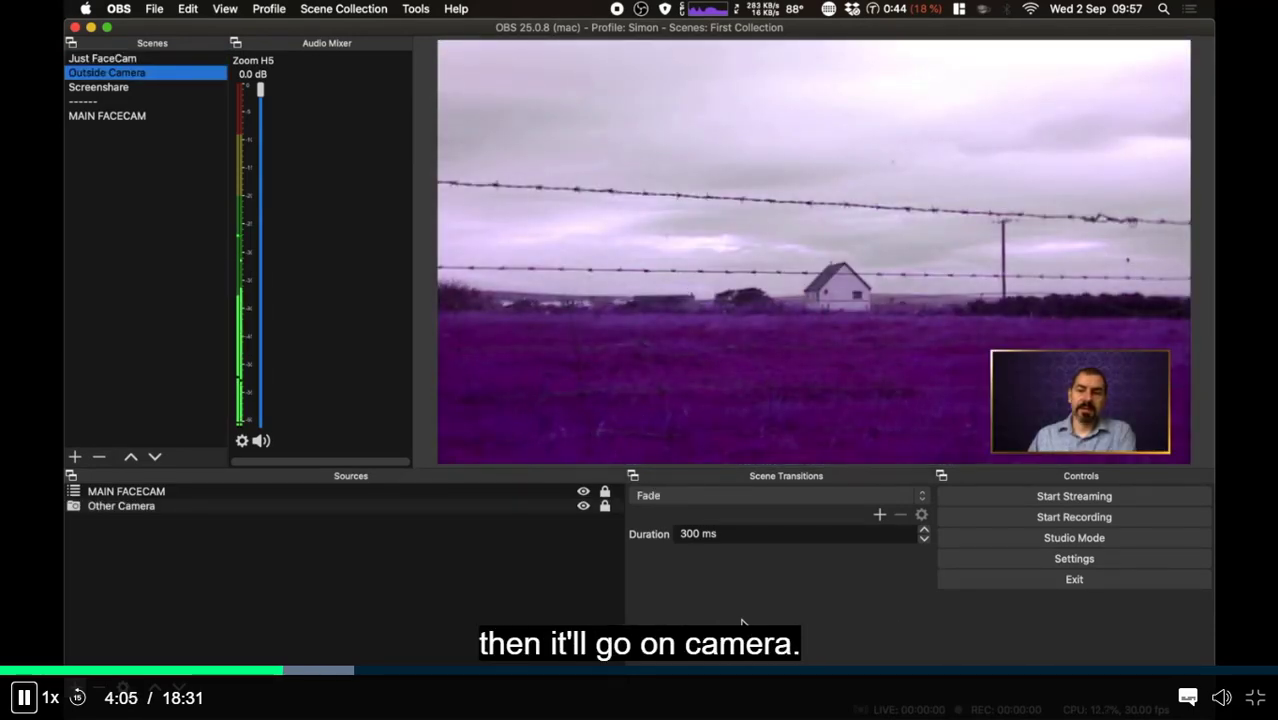
key(KP_3)
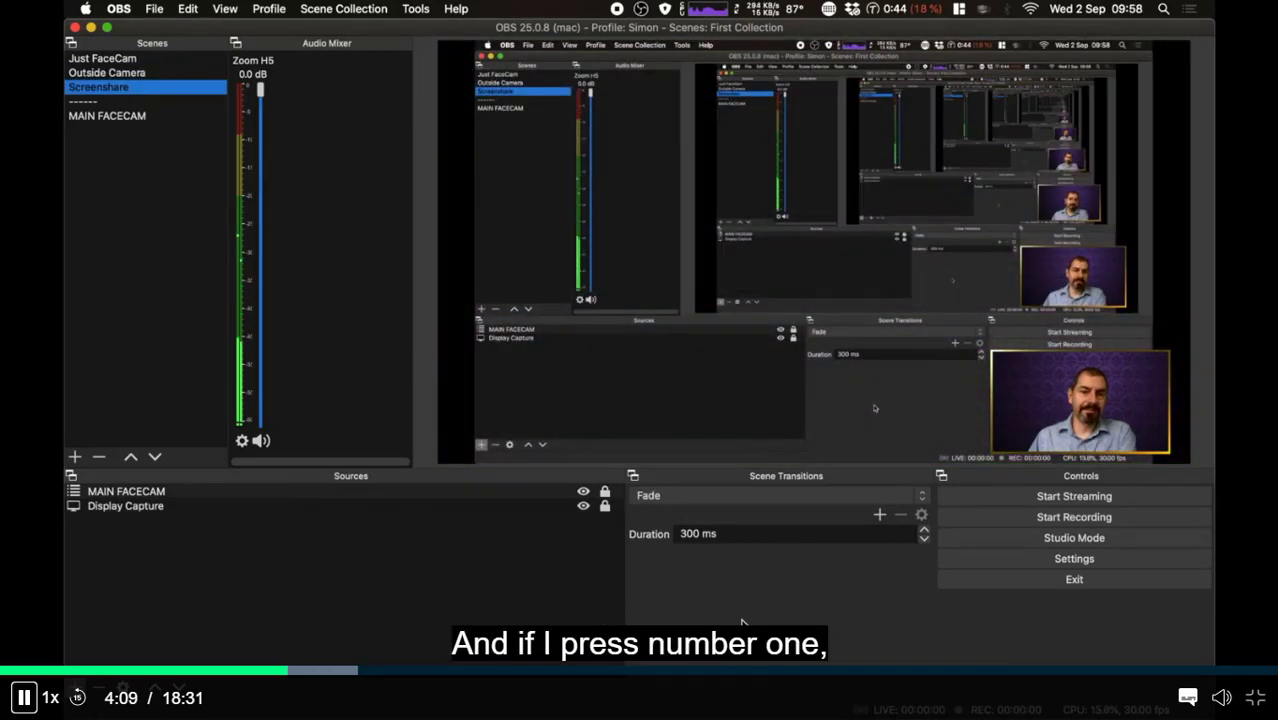
key(KP_1)
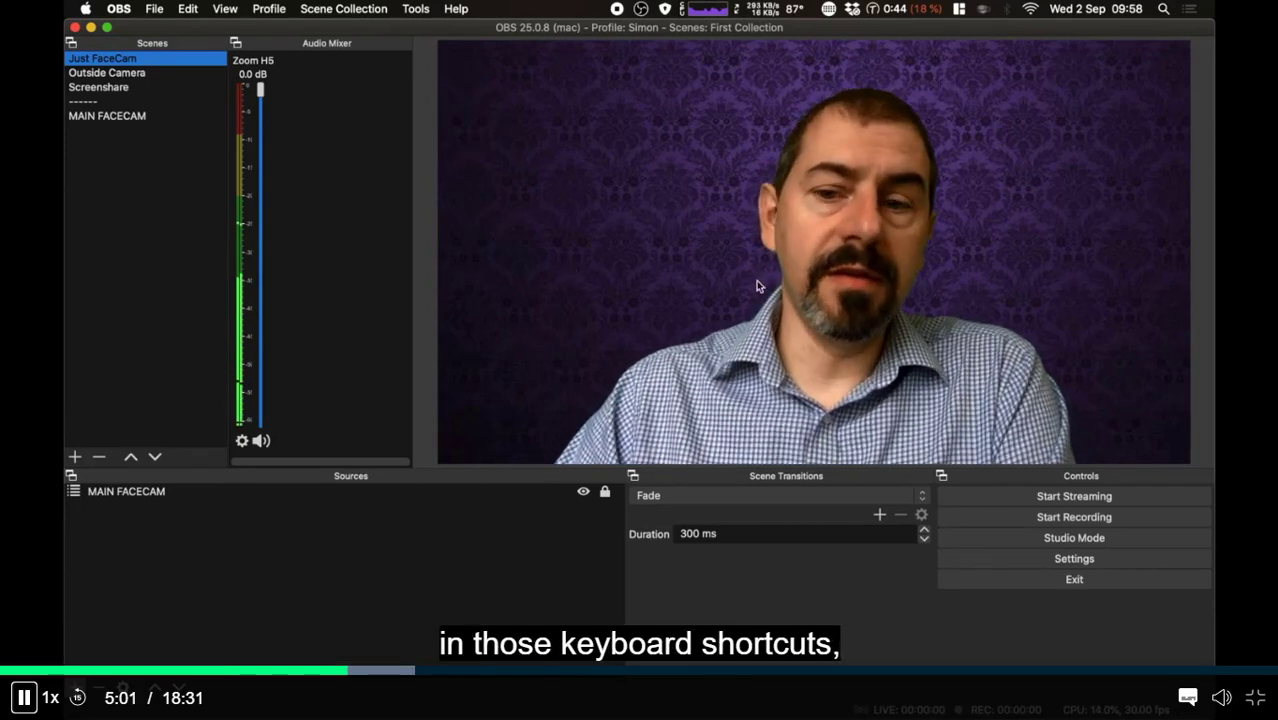
Step: Assign keypad 5 as the hotkey for both Show and Hide 'Framed Facecam' in the MAIN FACECAM scene
click(1020, 564)
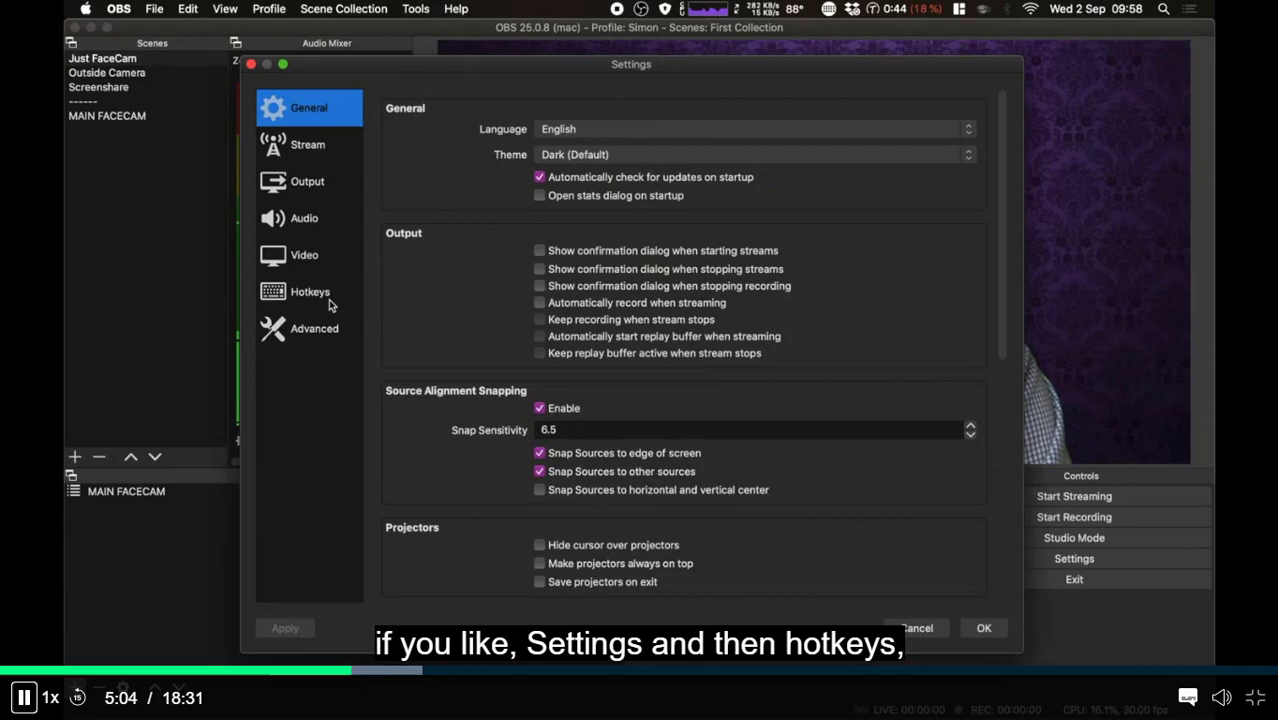
click(325, 296)
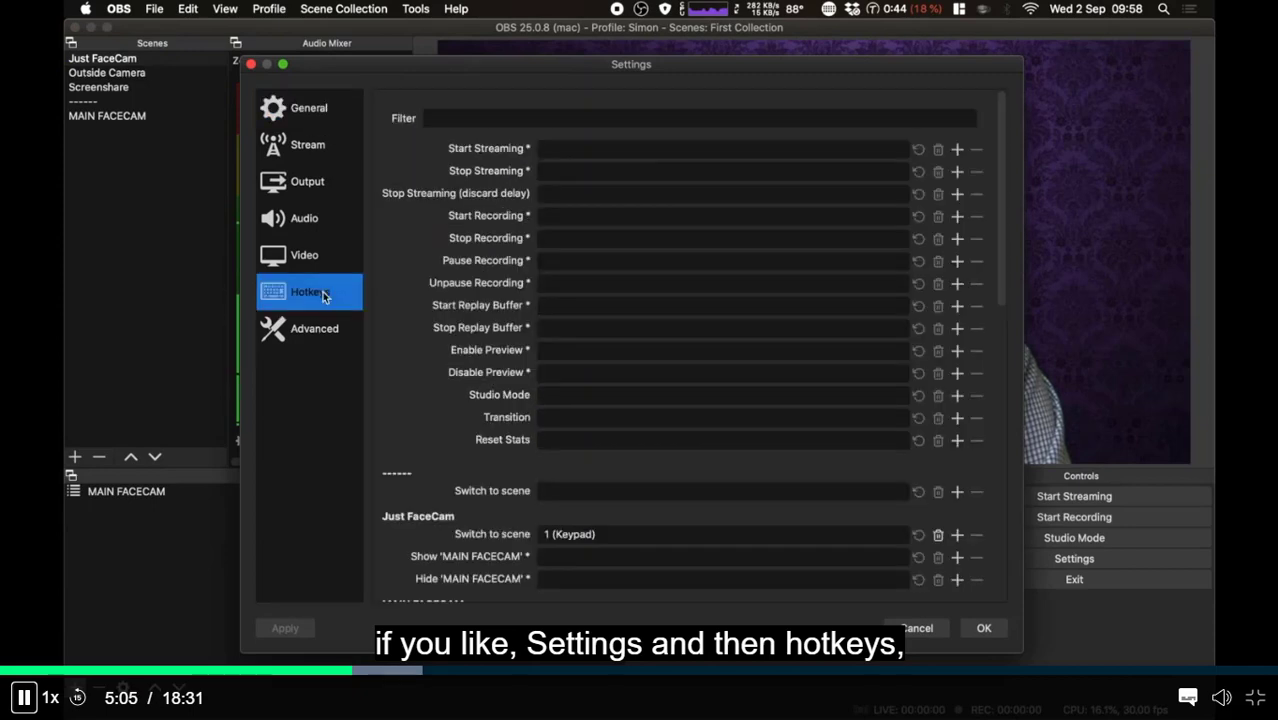
drag(1007, 199, 1013, 520)
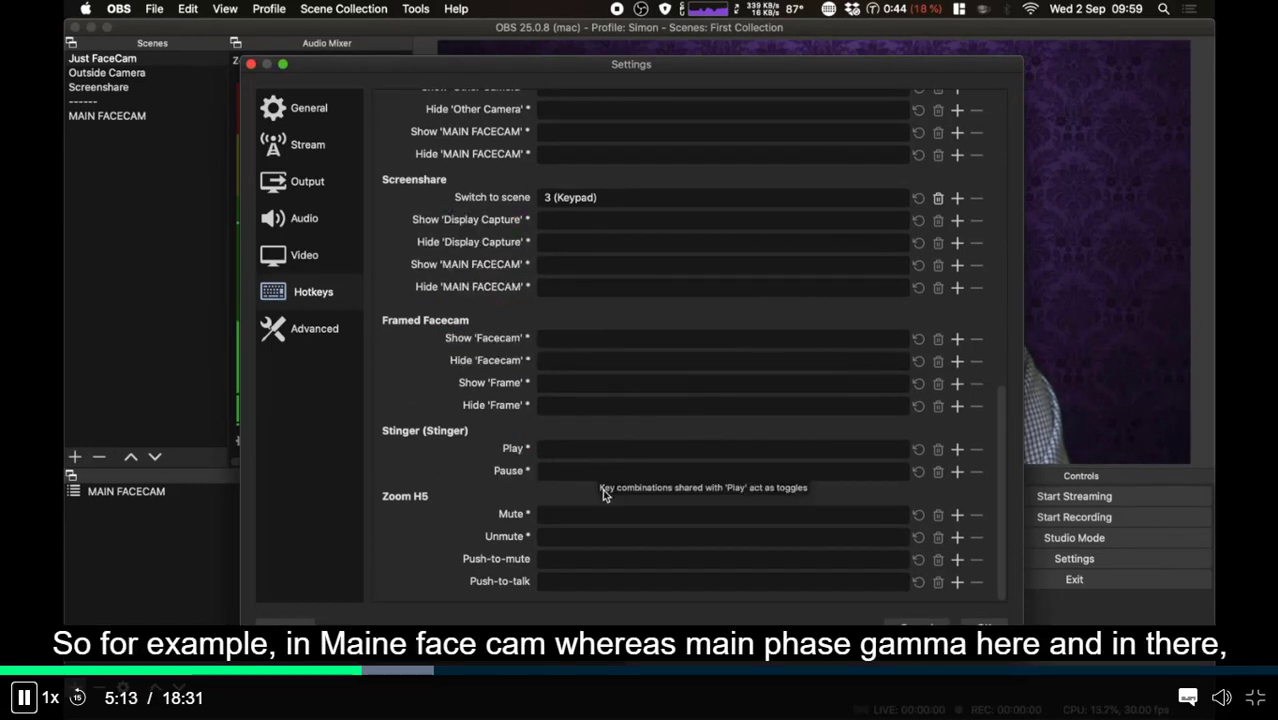
scroll(633, 345, up, 5)
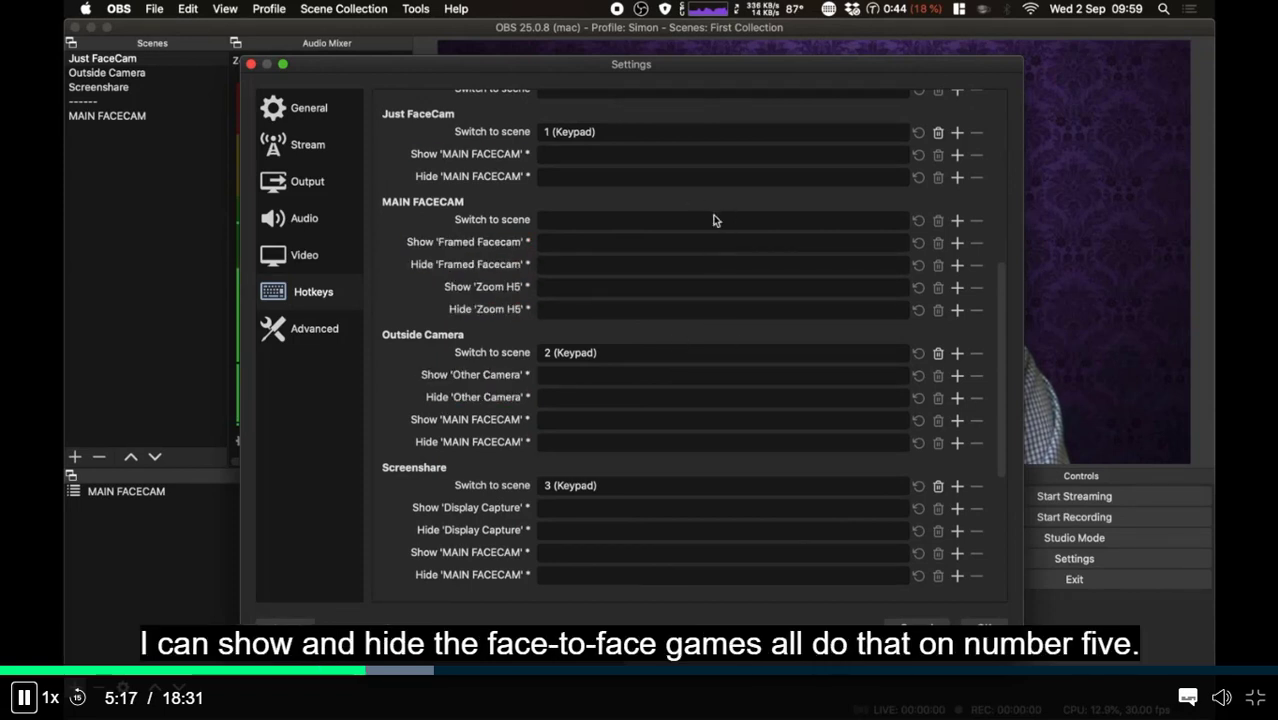
click(589, 247)
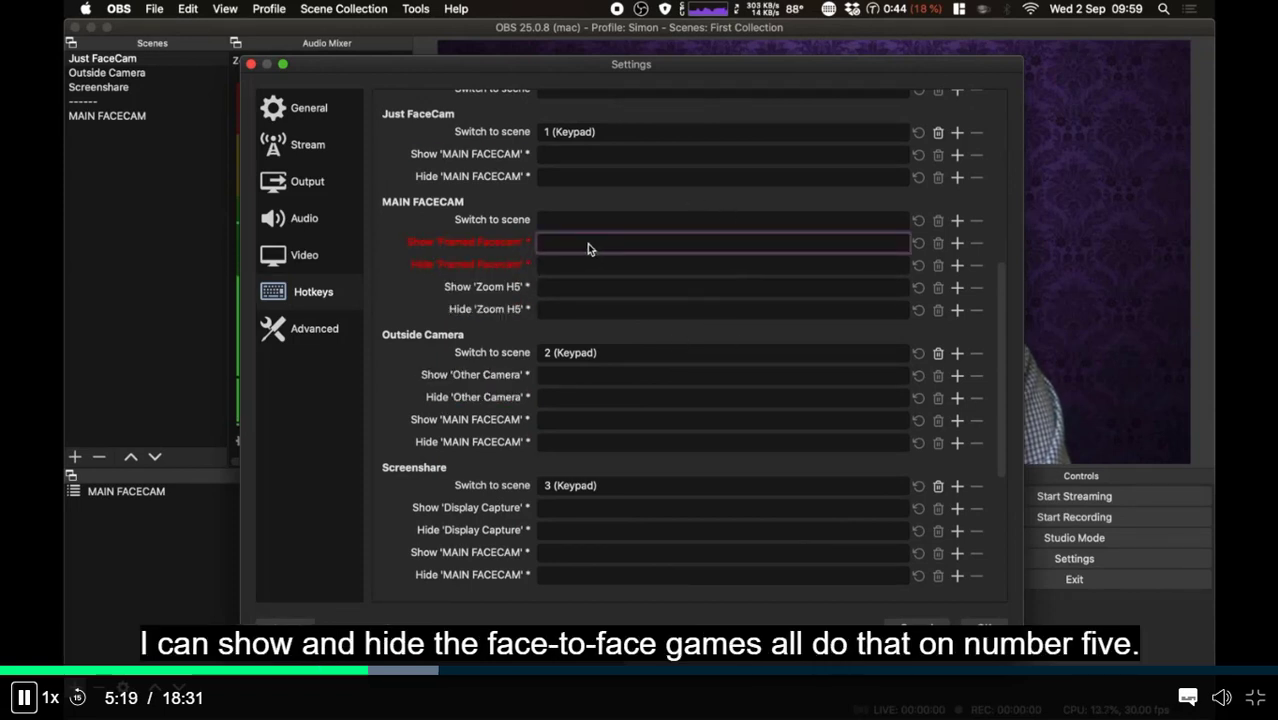
key(KP_5)
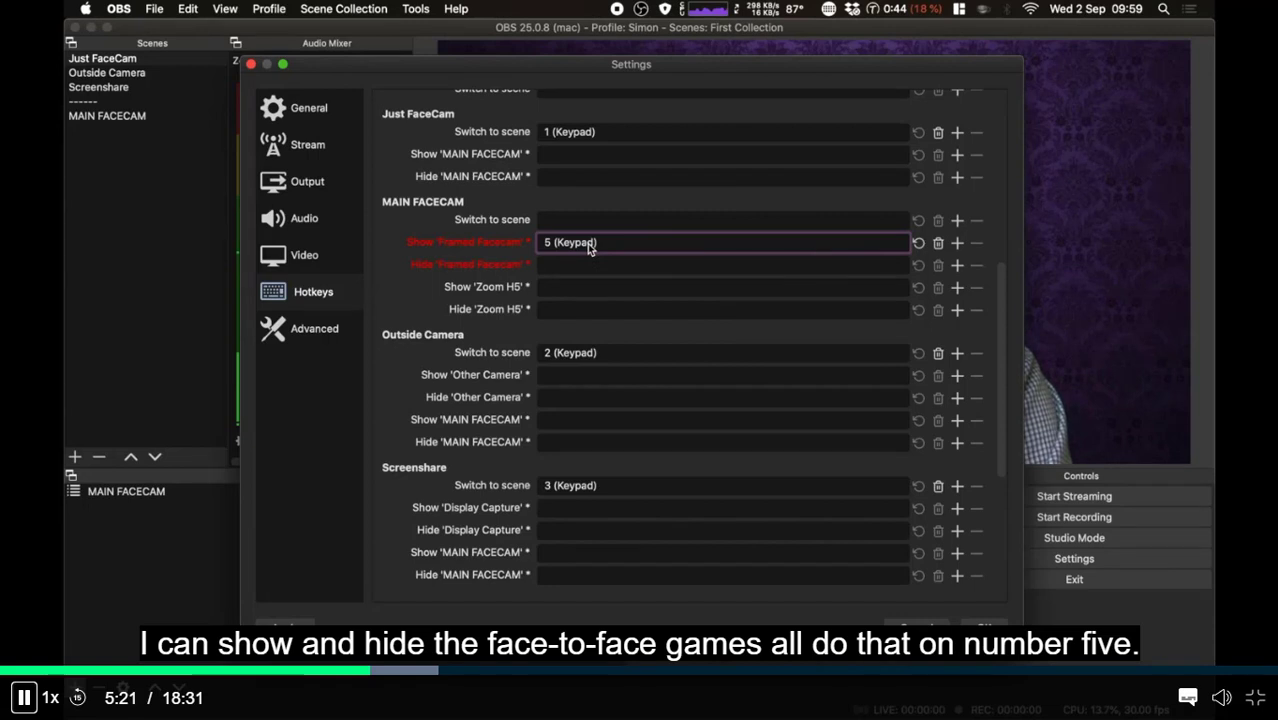
click(630, 266)
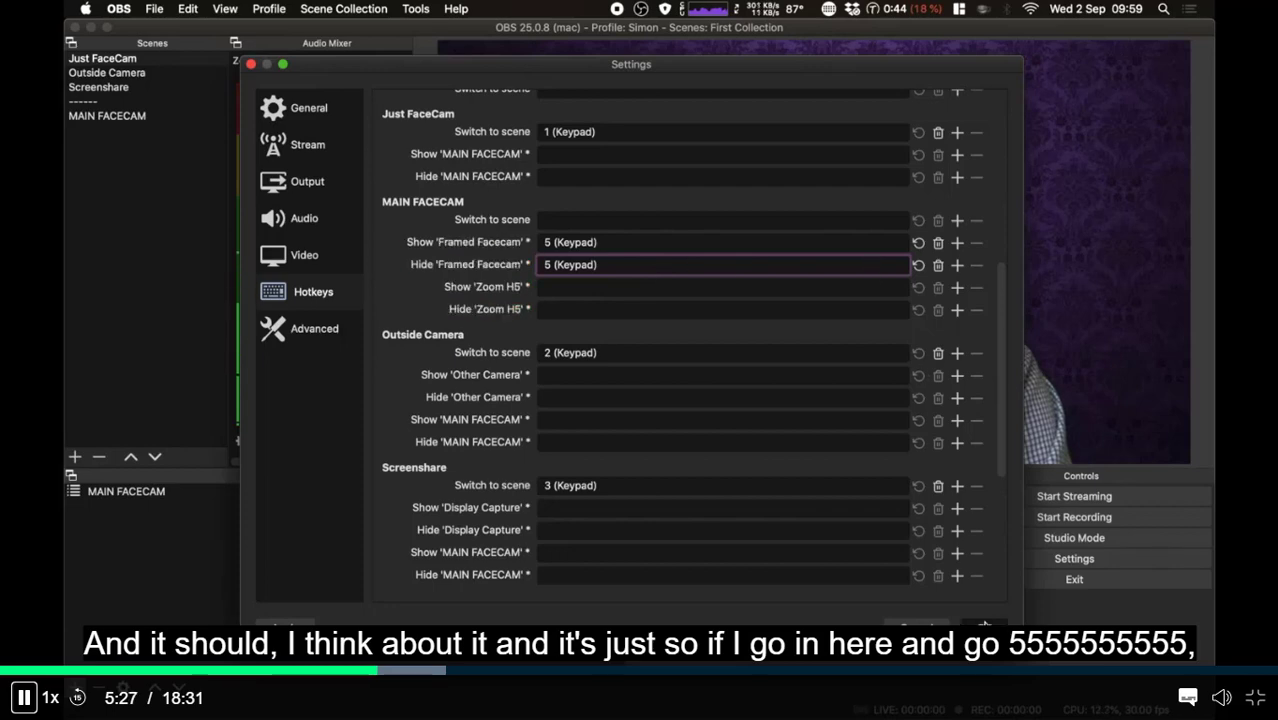
click(985, 625)
Step: In the MAIN FACECAM scene, toggle the Framed Facecam group's visibility repeatedly with its hotkey, leaving it shown
click(125, 116)
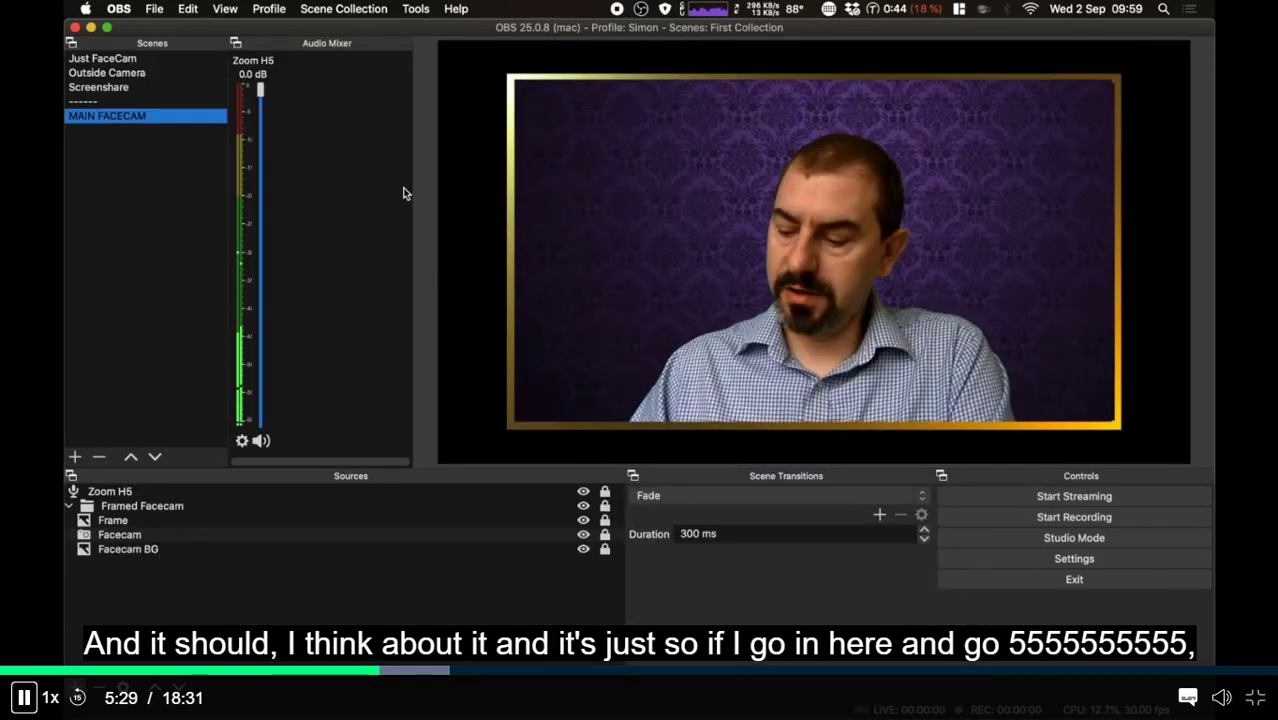
key(KP_5)
key(KP_5)
key(KP_5)
key(KP_5)
key(KP_5)
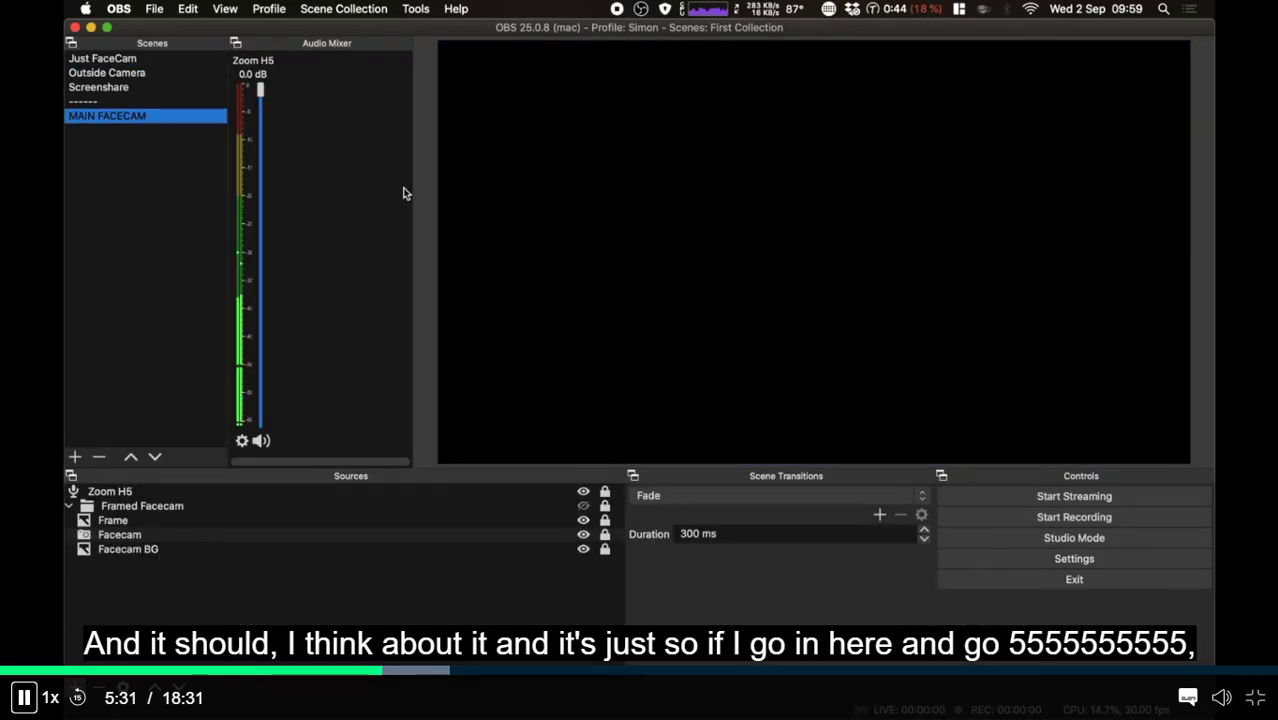
key(KP_5)
key(KP_5)
key(KP_5)
key(KP_5)
key(KP_5)
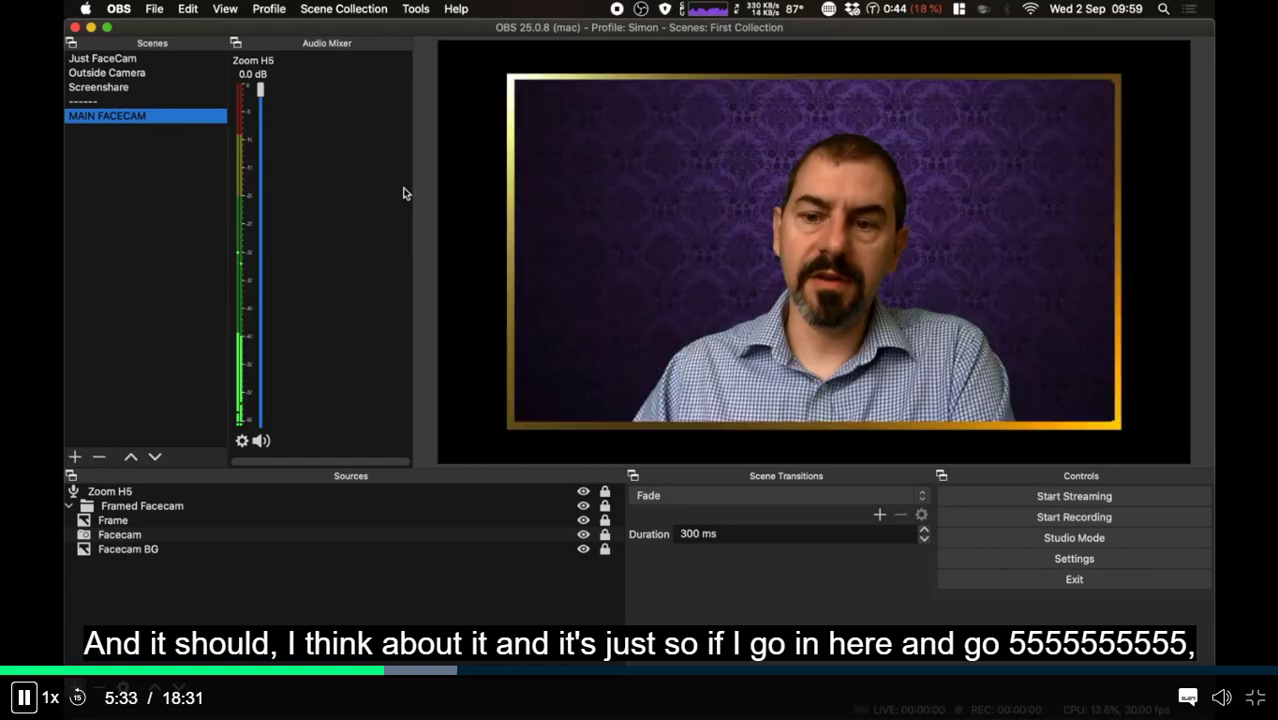
key(KP_5)
key(KP_5)
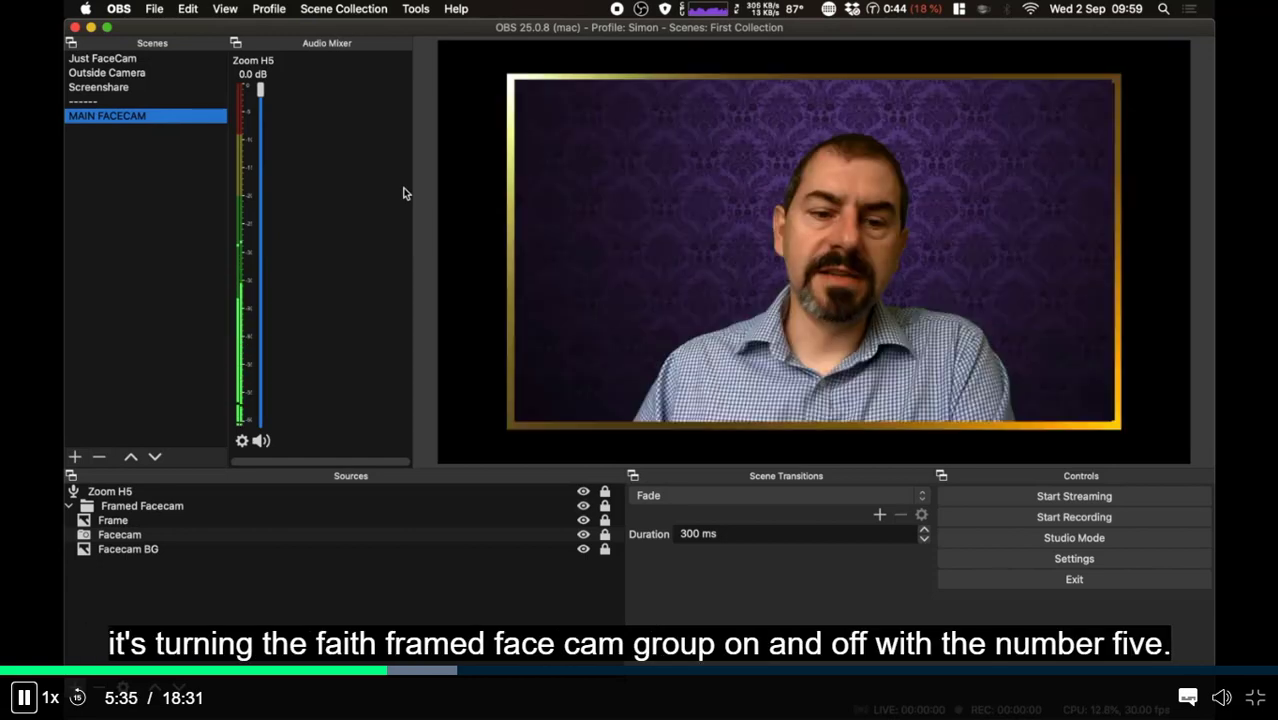
key(KP_5)
key(KP_5)
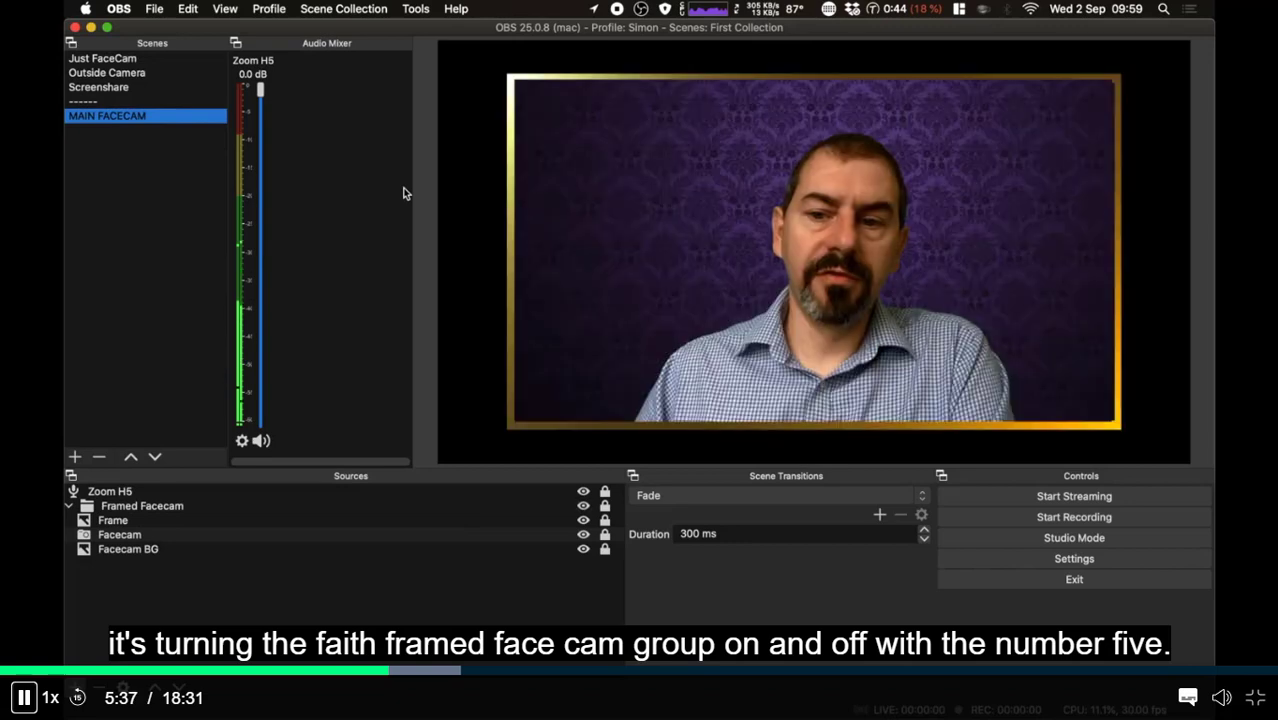
key(KP_5)
key(KP_5)
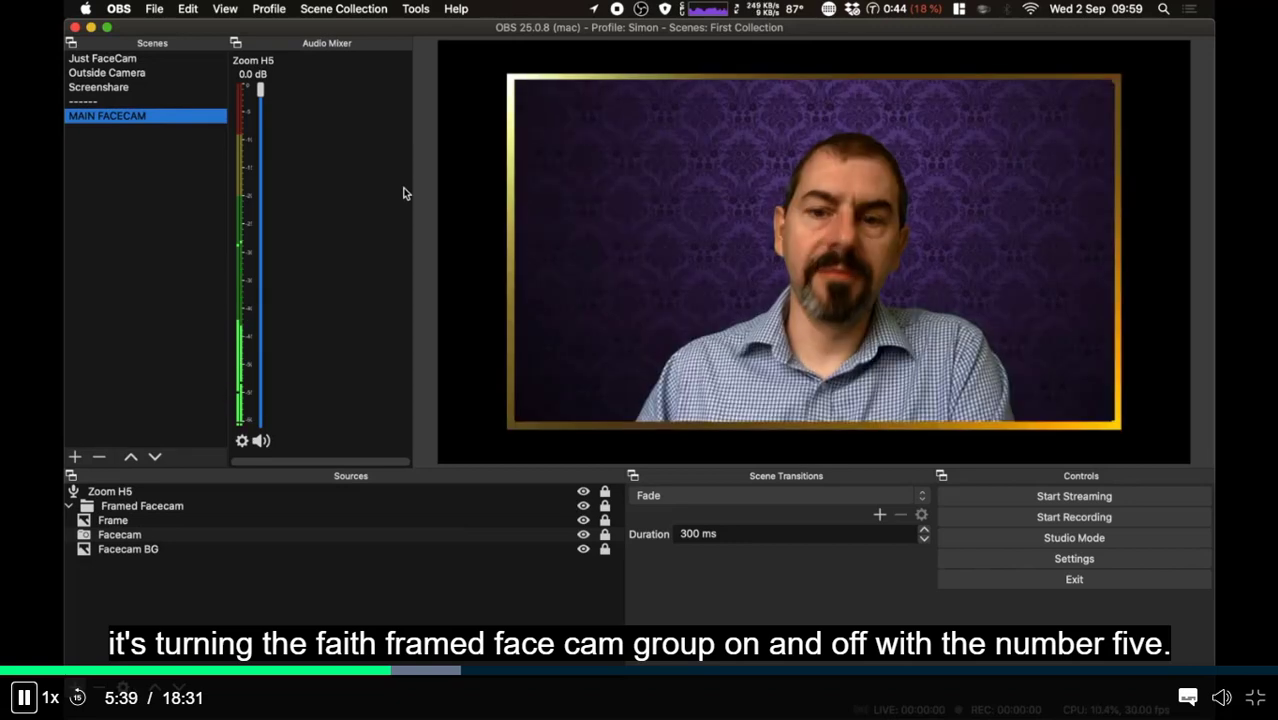
Step: Hide the Framed Facecam group by hotkey from the Just FaceCam scene, check it in MAIN FACECAM, and return to Just FaceCam
click(190, 60)
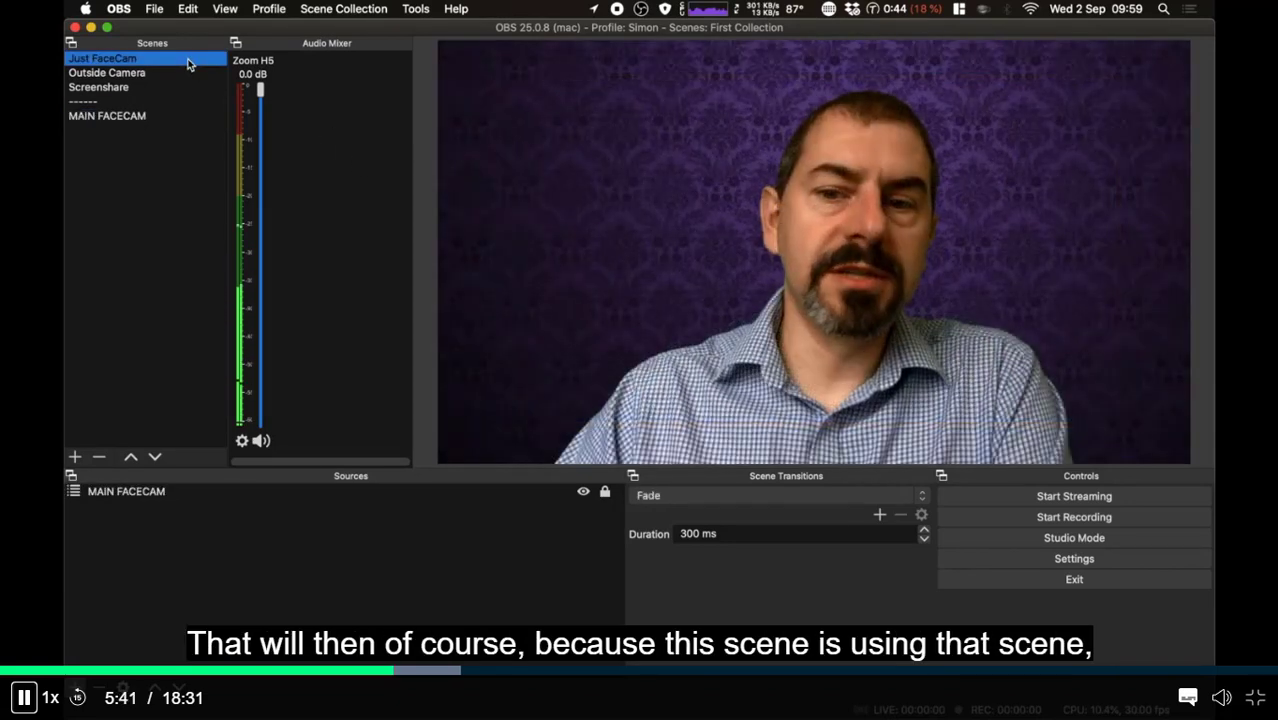
key(F5)
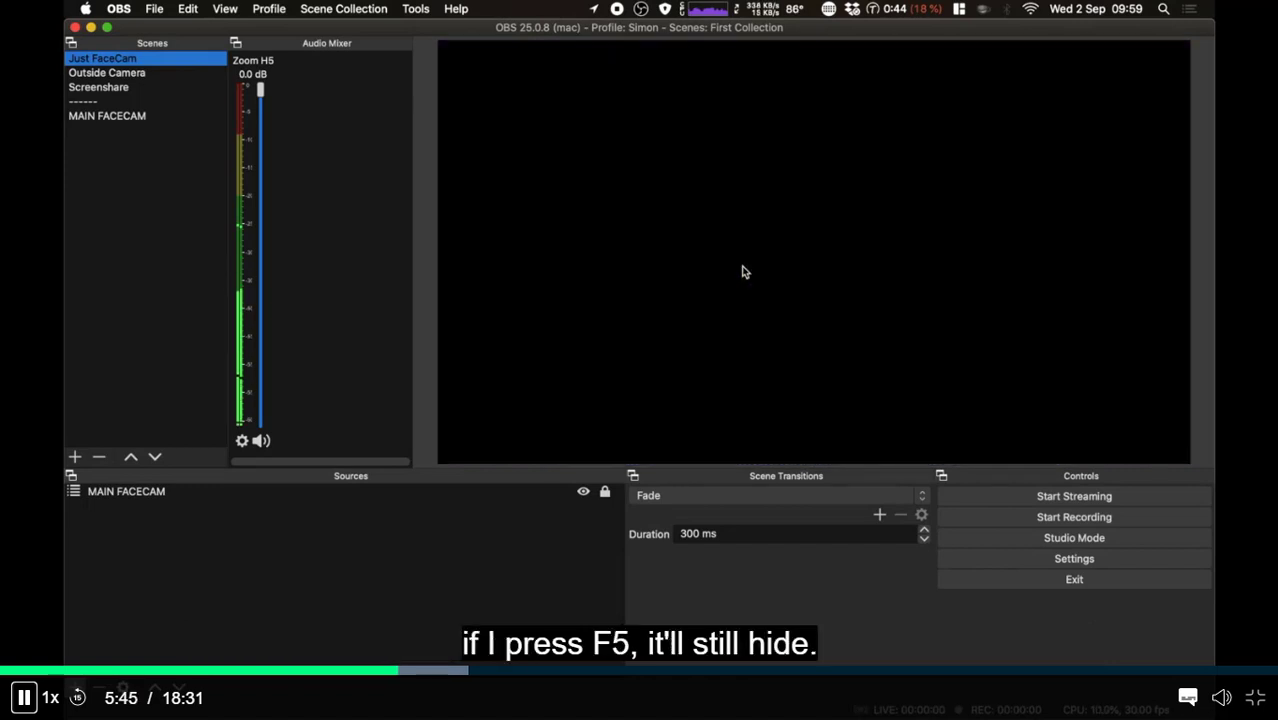
click(203, 118)
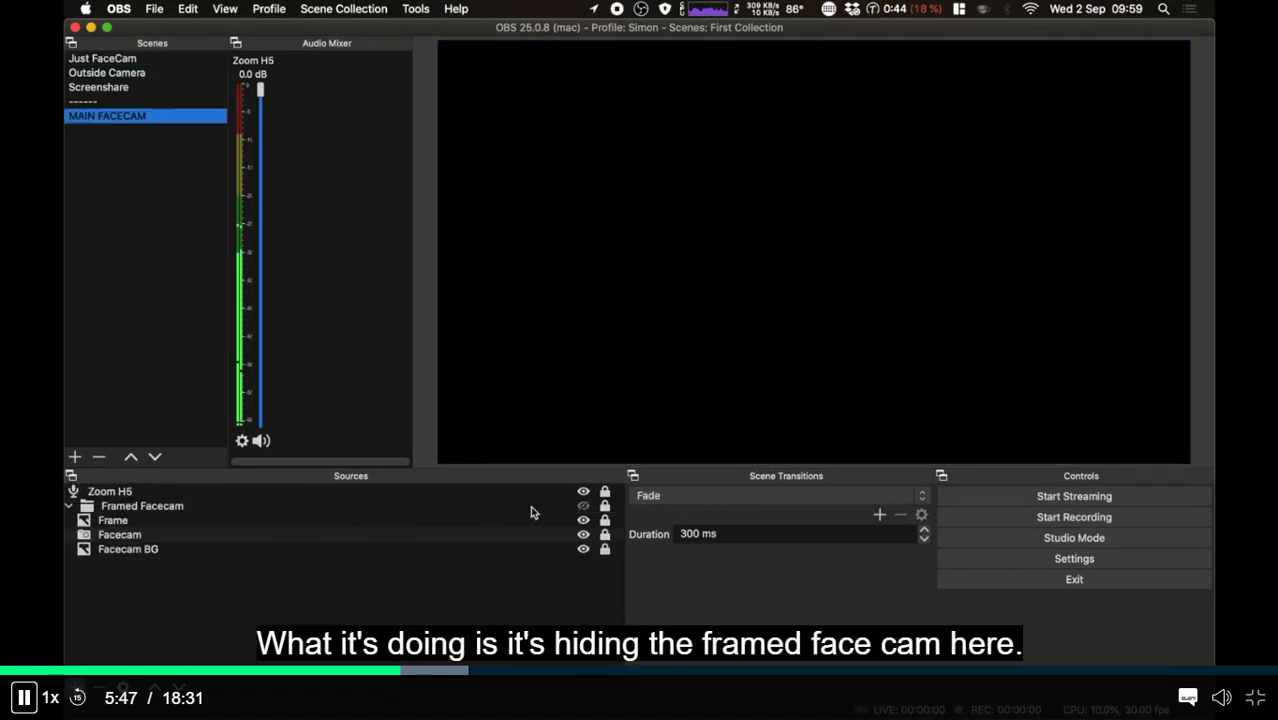
click(147, 57)
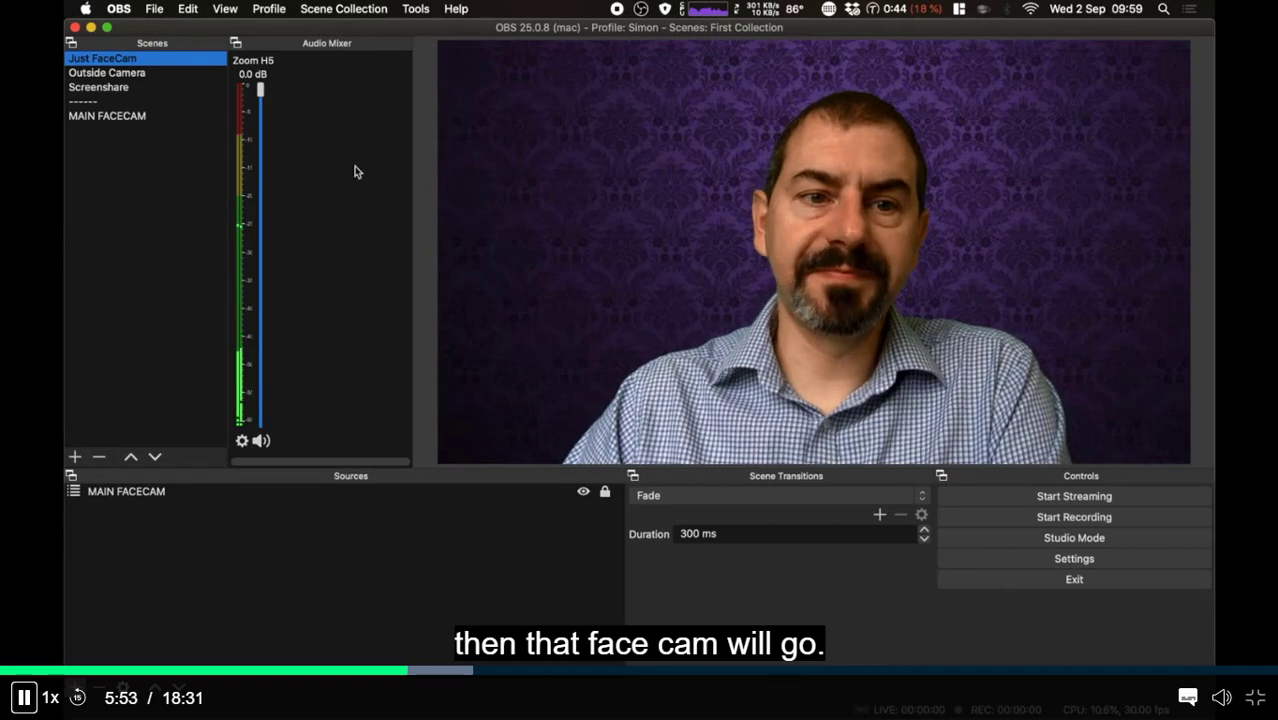
Step: In the Screenshare scene, hide the nested facecam with the toggle hotkey and show it again
click(162, 88)
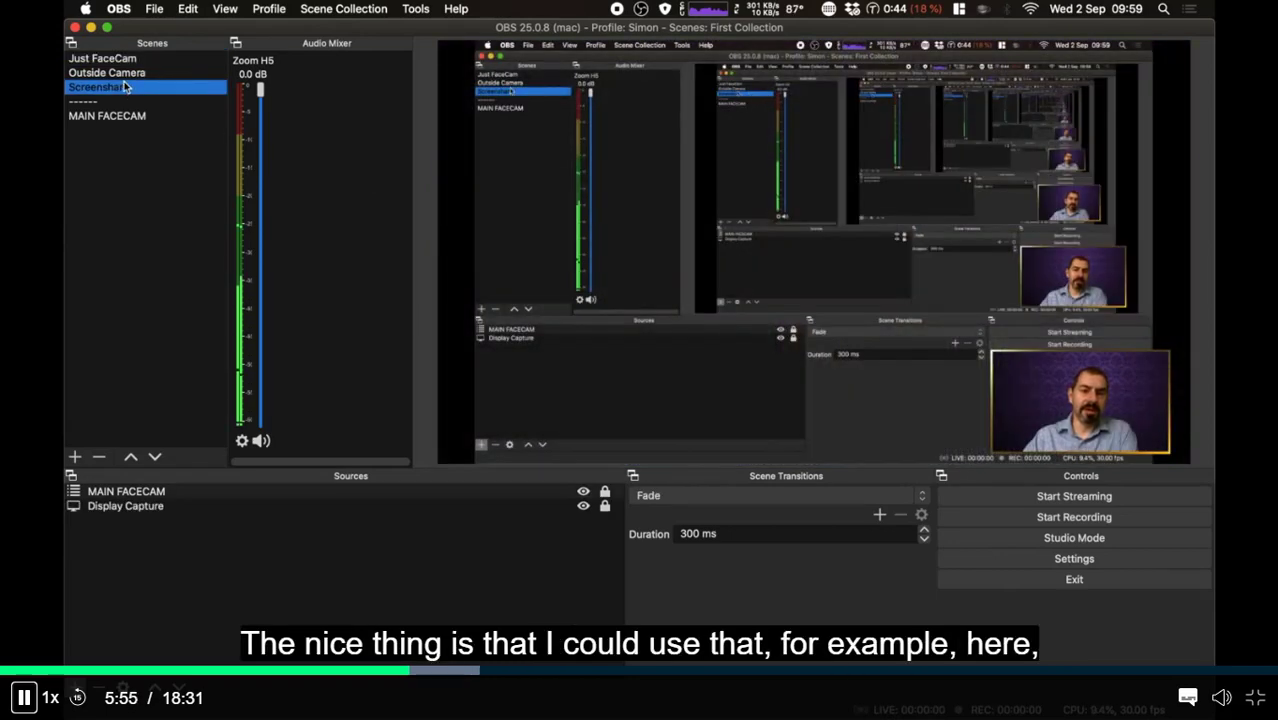
key(F1)
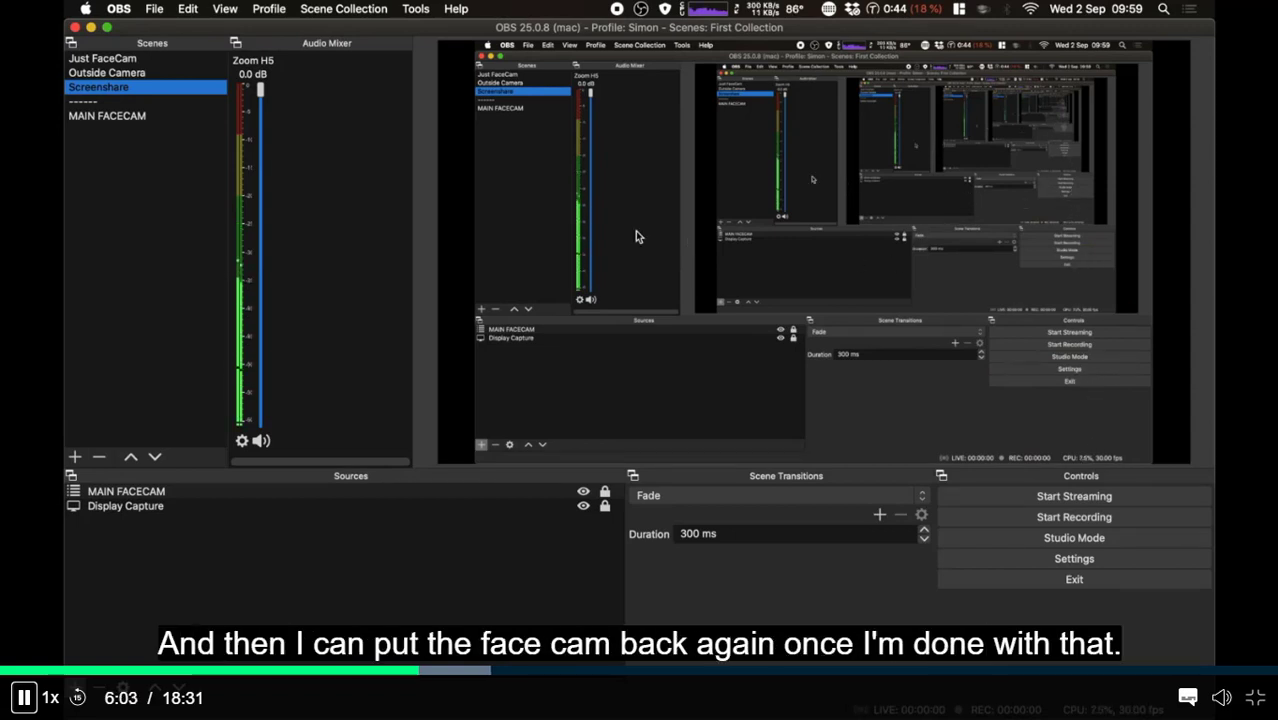
key(F1)
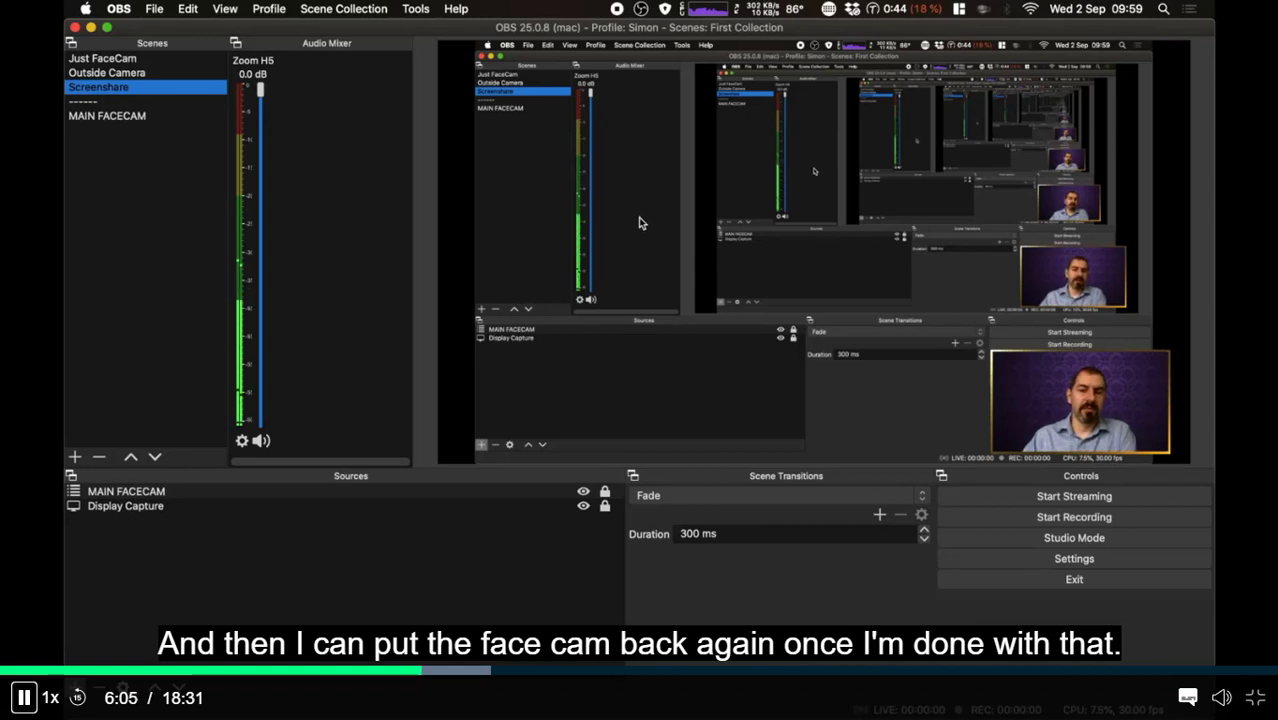
Step: Review the hotkey assignments for the MAIN FACECAM, Outside Camera and Screenshare scenes in the settings, leaving them unedited
click(1068, 556)
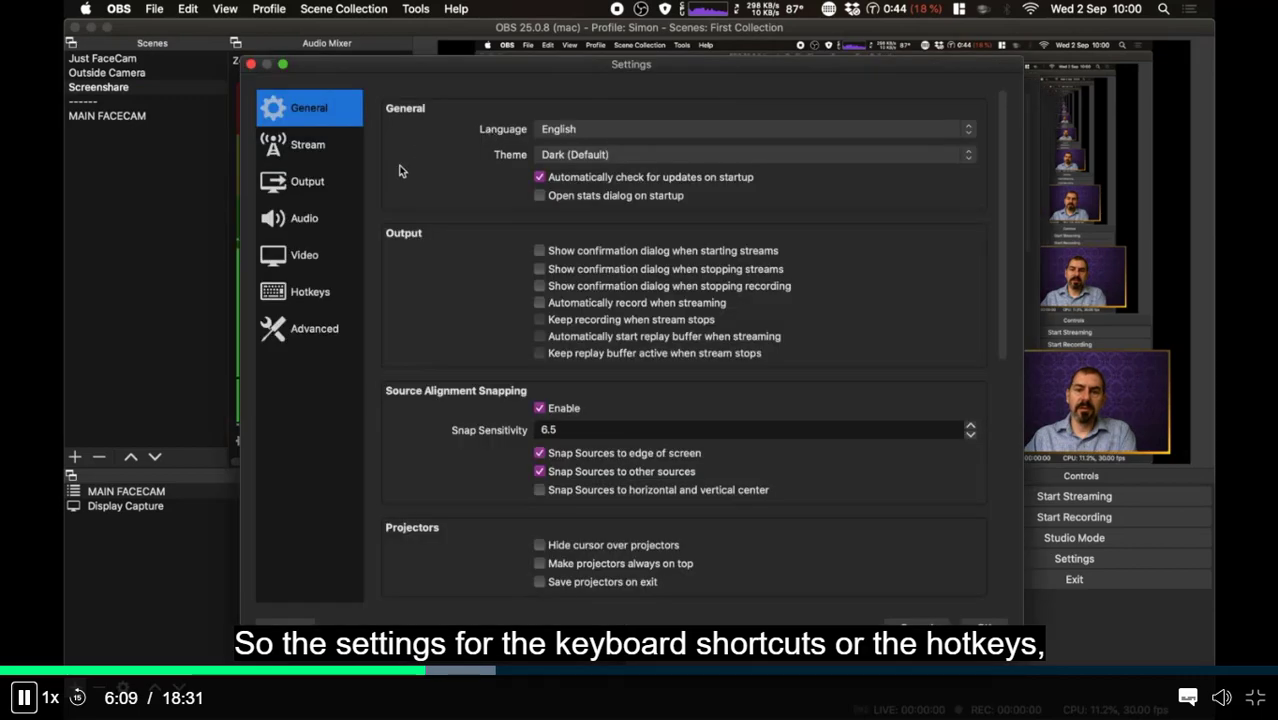
click(310, 291)
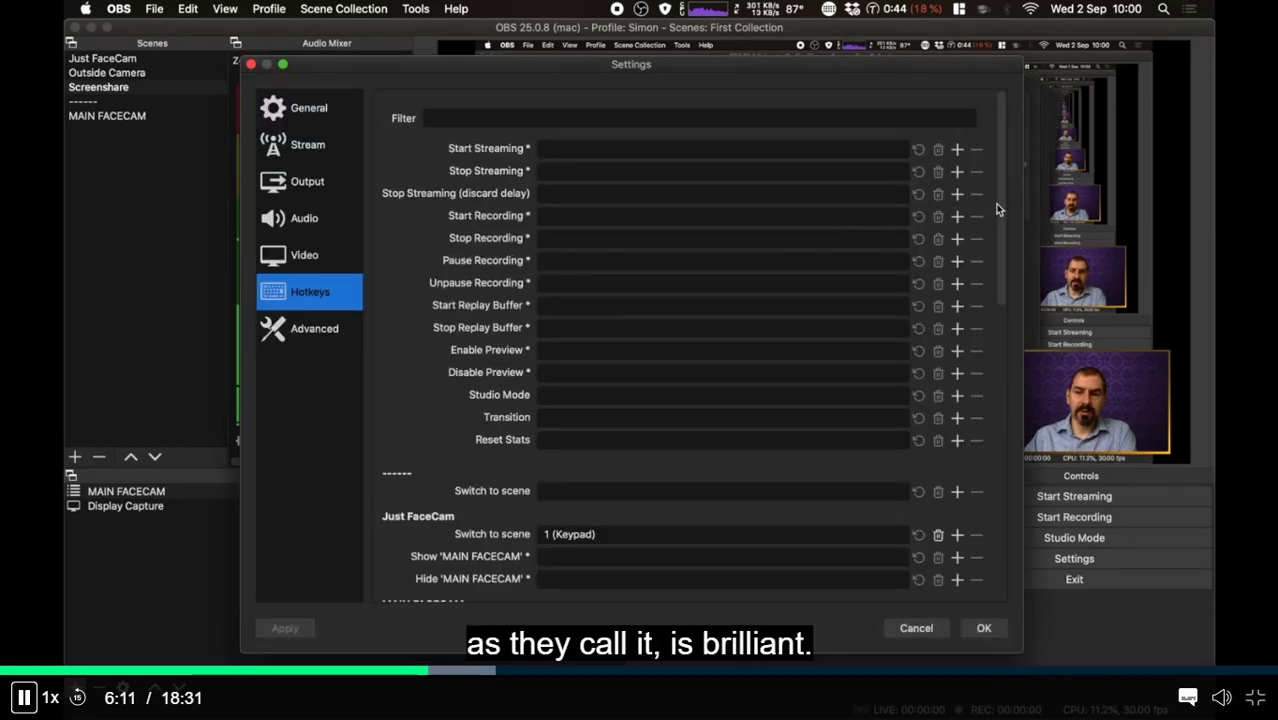
drag(999, 257, 983, 558)
scroll(987, 405, up, 5)
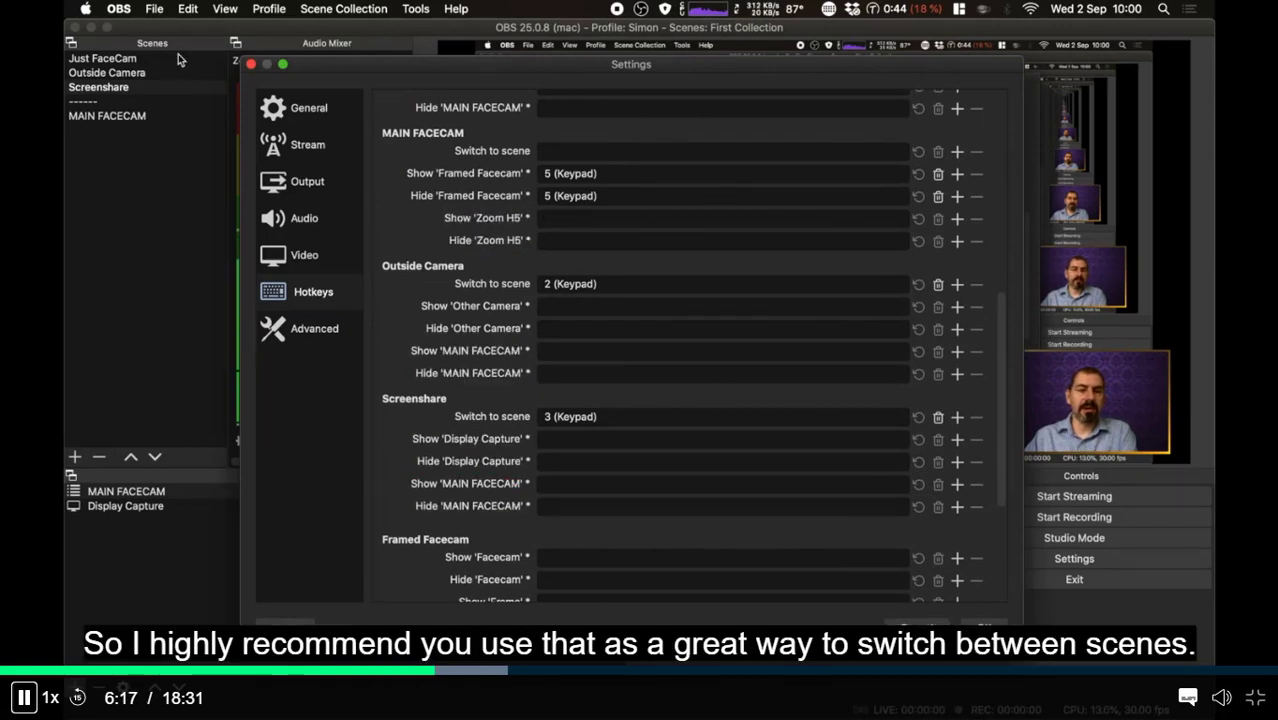
click(916, 625)
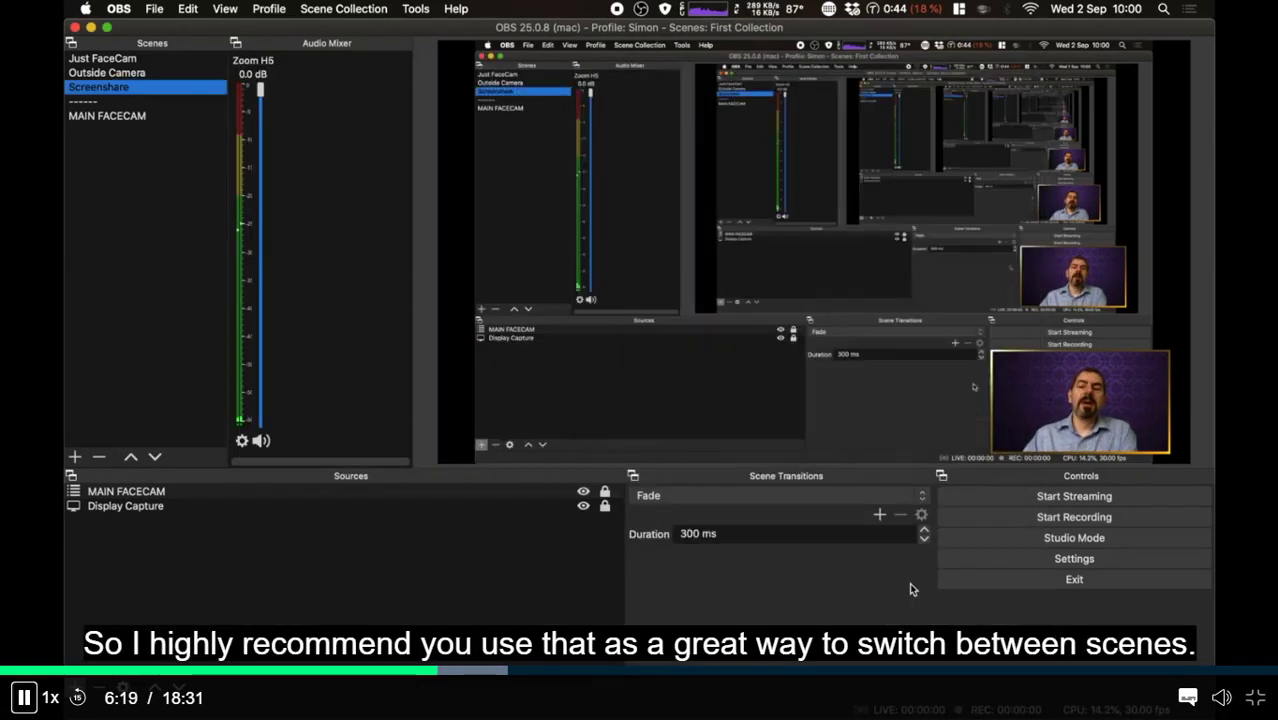
Step: From the Just FaceCam scene, change the scene transition to Stinger and test it by switching to Outside Camera and back
click(178, 59)
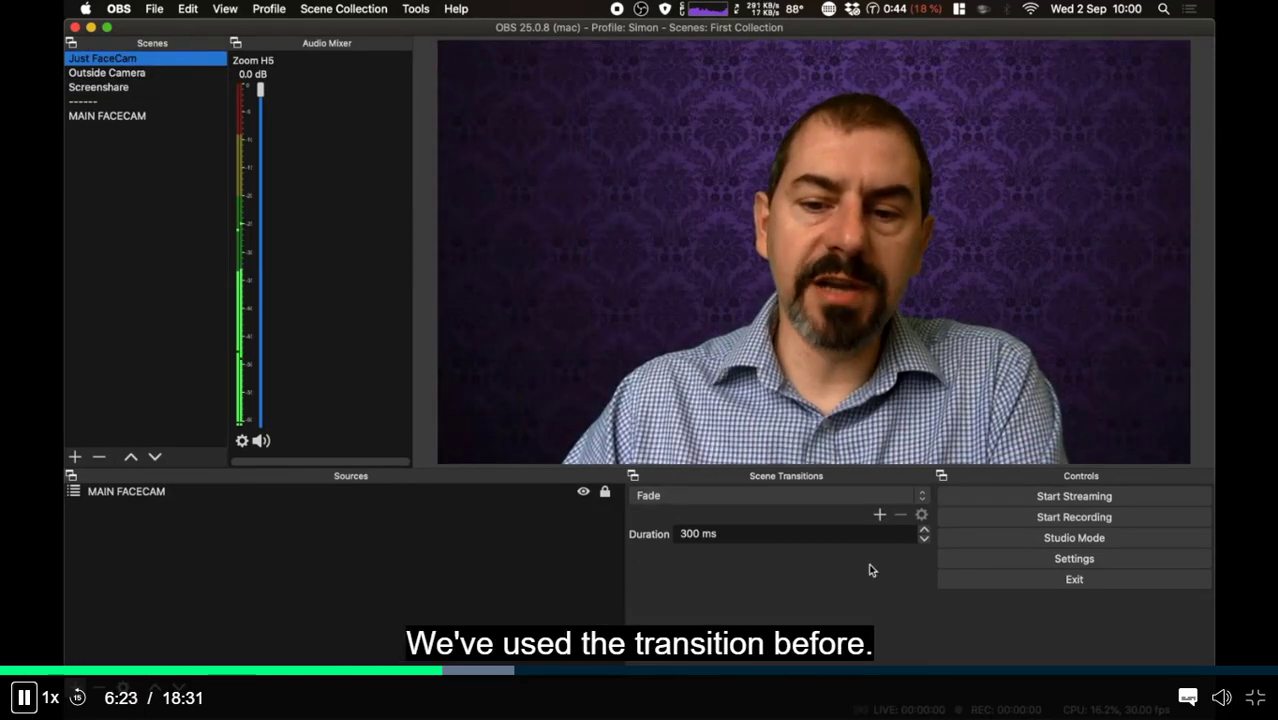
click(856, 494)
click(638, 513)
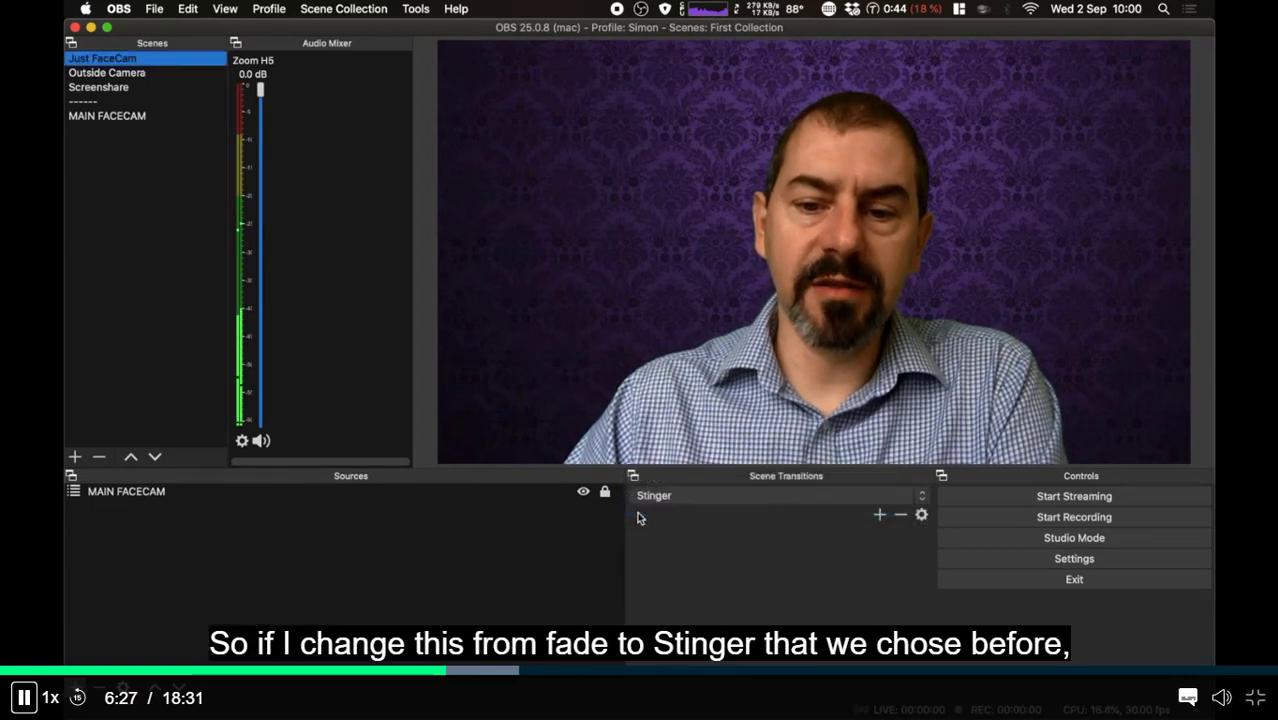
click(207, 75)
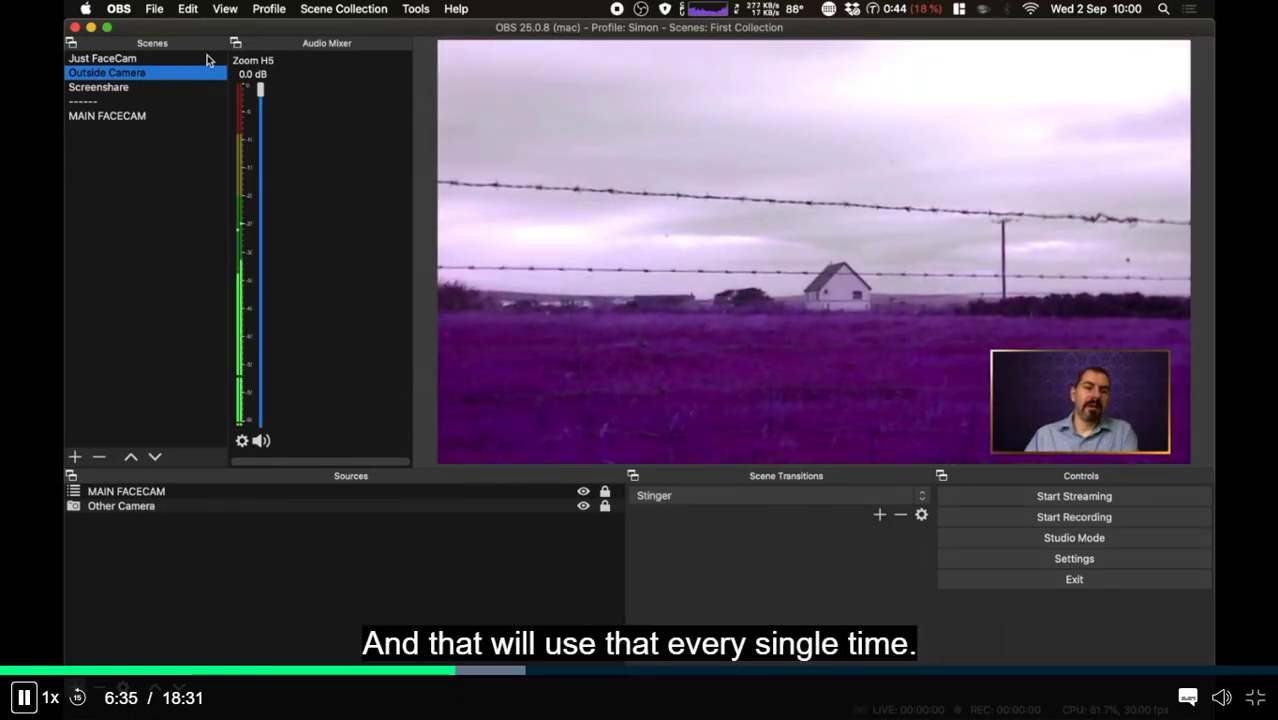
click(207, 58)
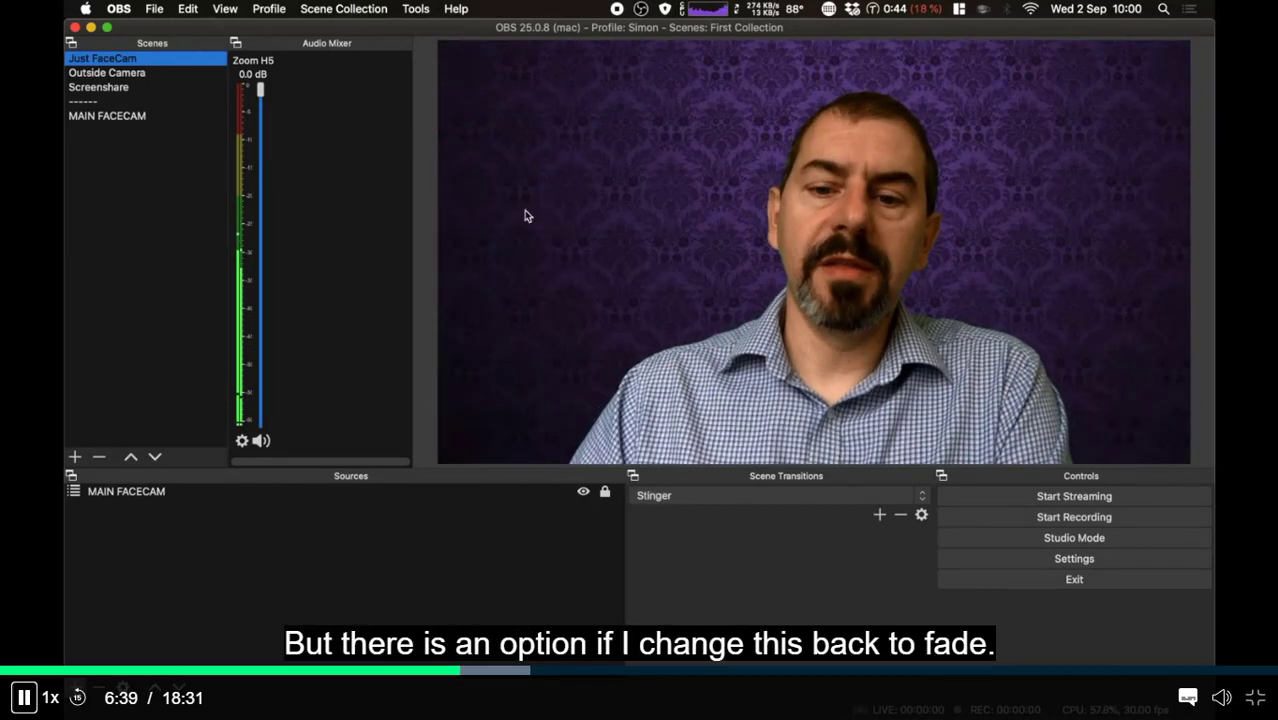
Step: Set the scene transition back to Fade and test it by switching through Outside Camera and Screenshare to Just FaceCam
click(873, 497)
click(746, 482)
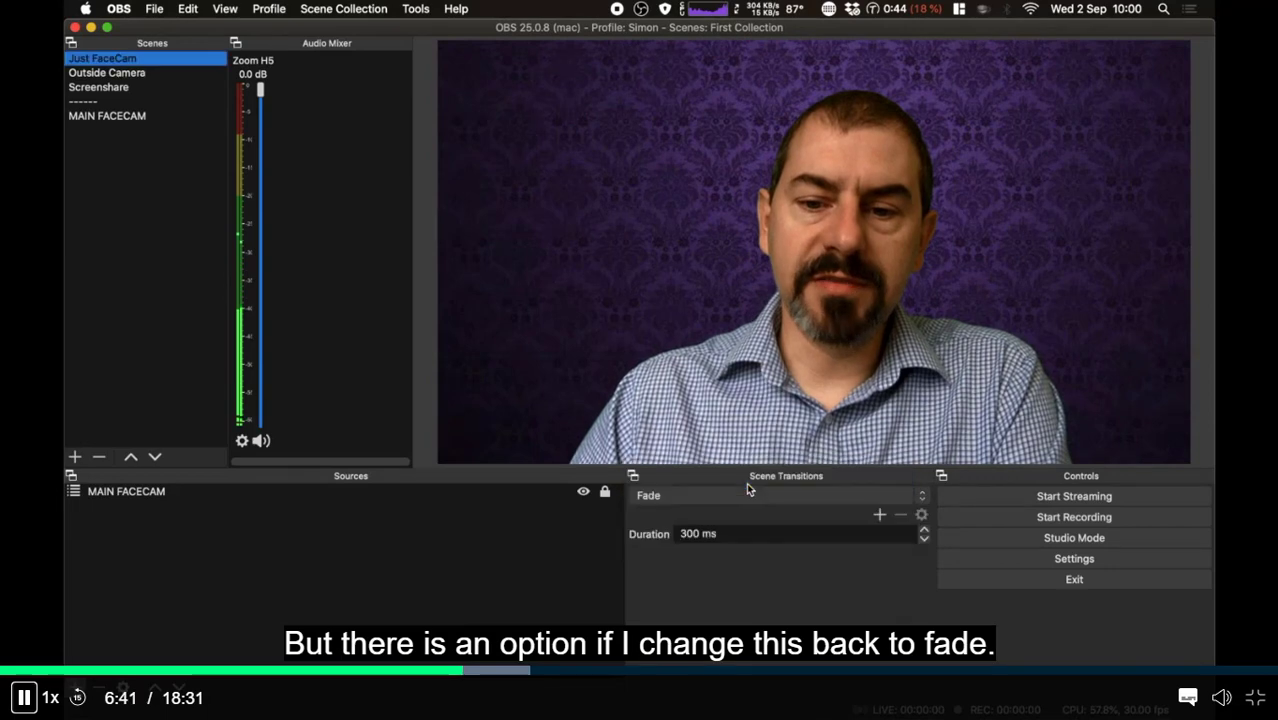
click(166, 75)
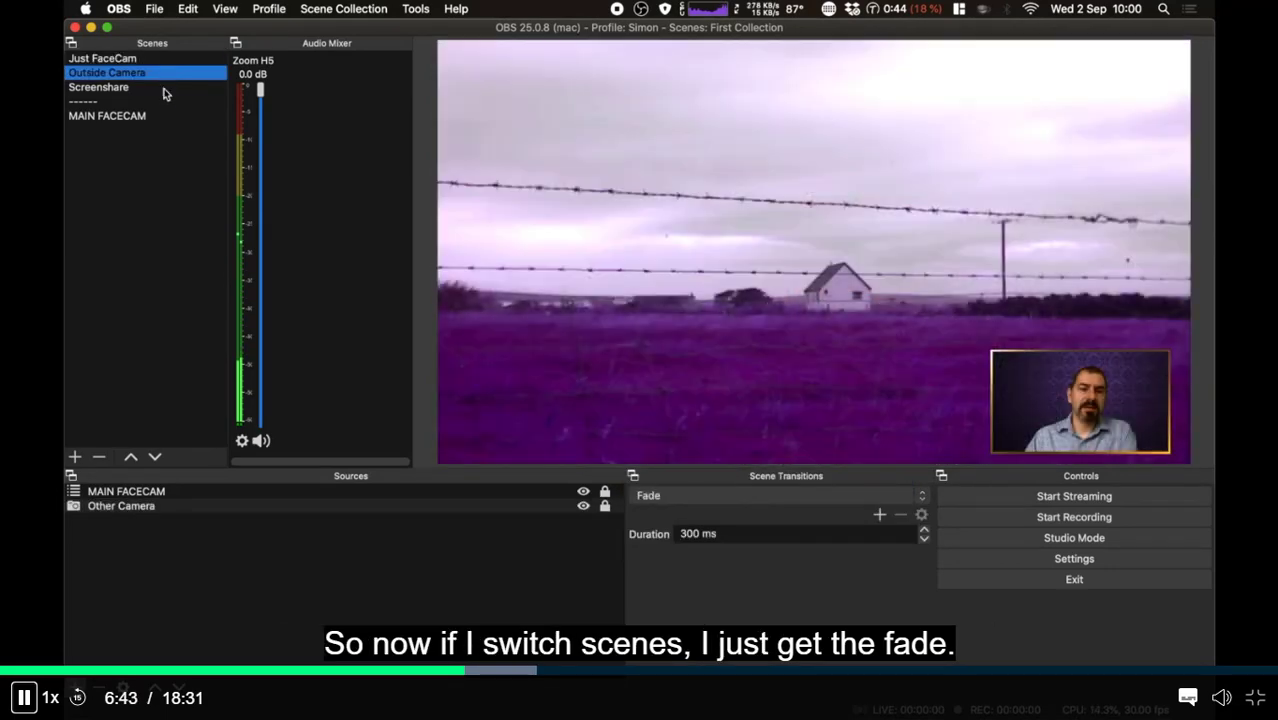
click(166, 90)
click(161, 59)
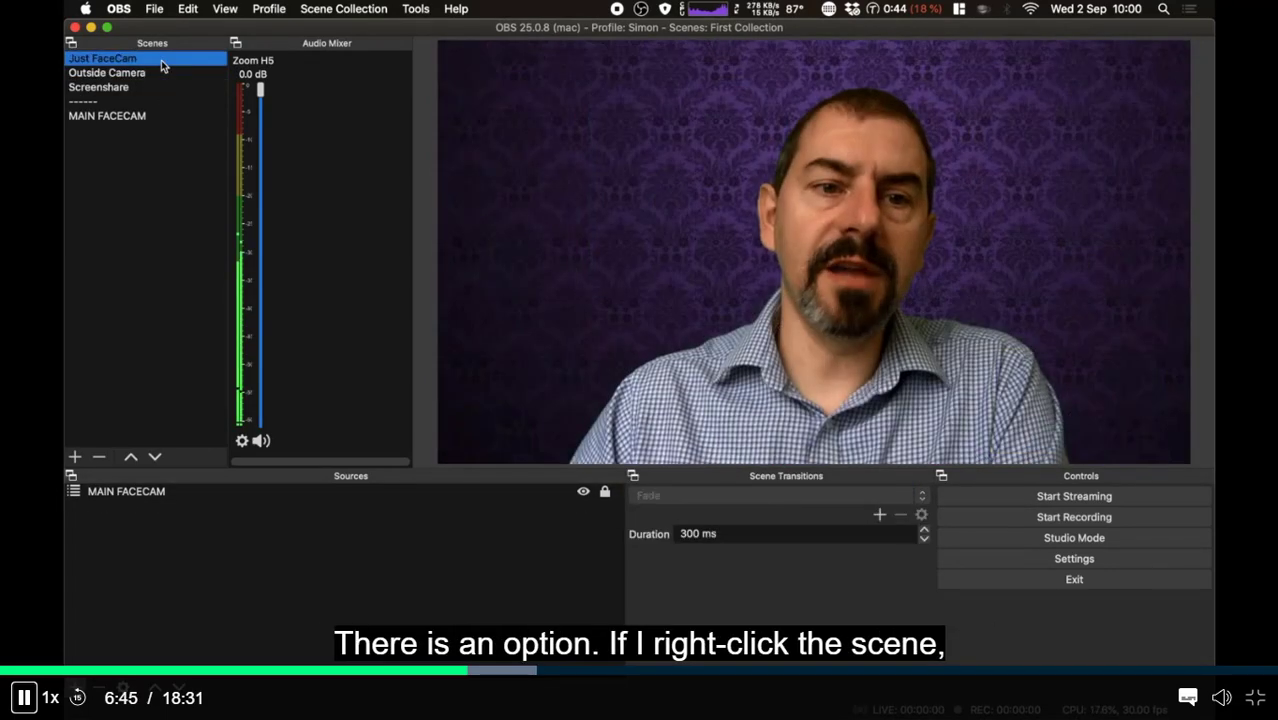
Step: Set the Just FaceCam scene's transition override to Stinger and test it by switching to Outside Camera, Screenshare and back
right_click(131, 60)
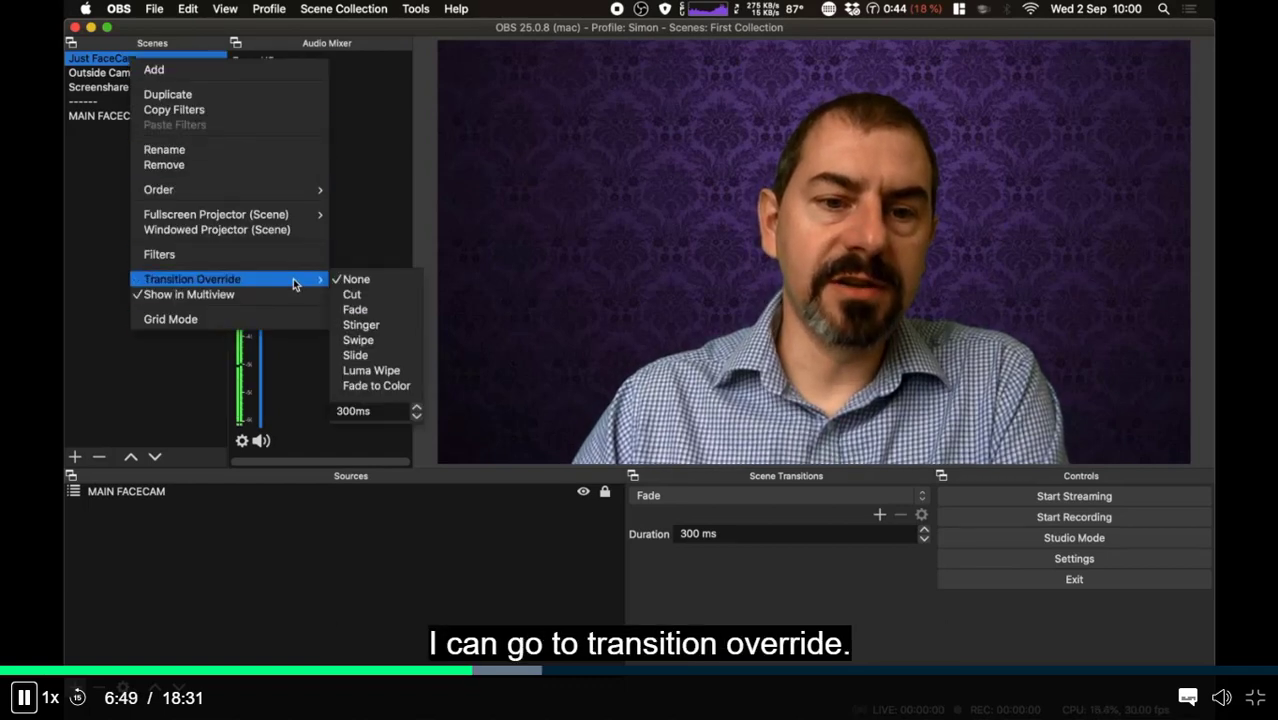
click(385, 326)
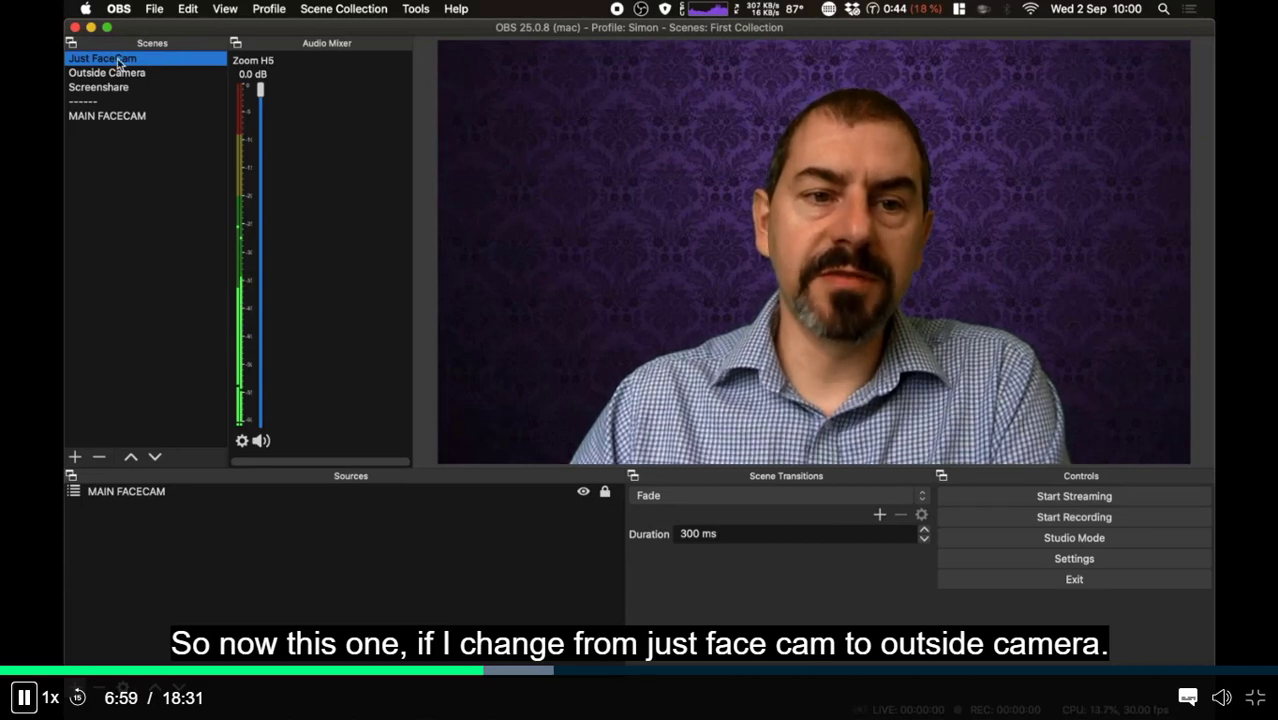
click(143, 74)
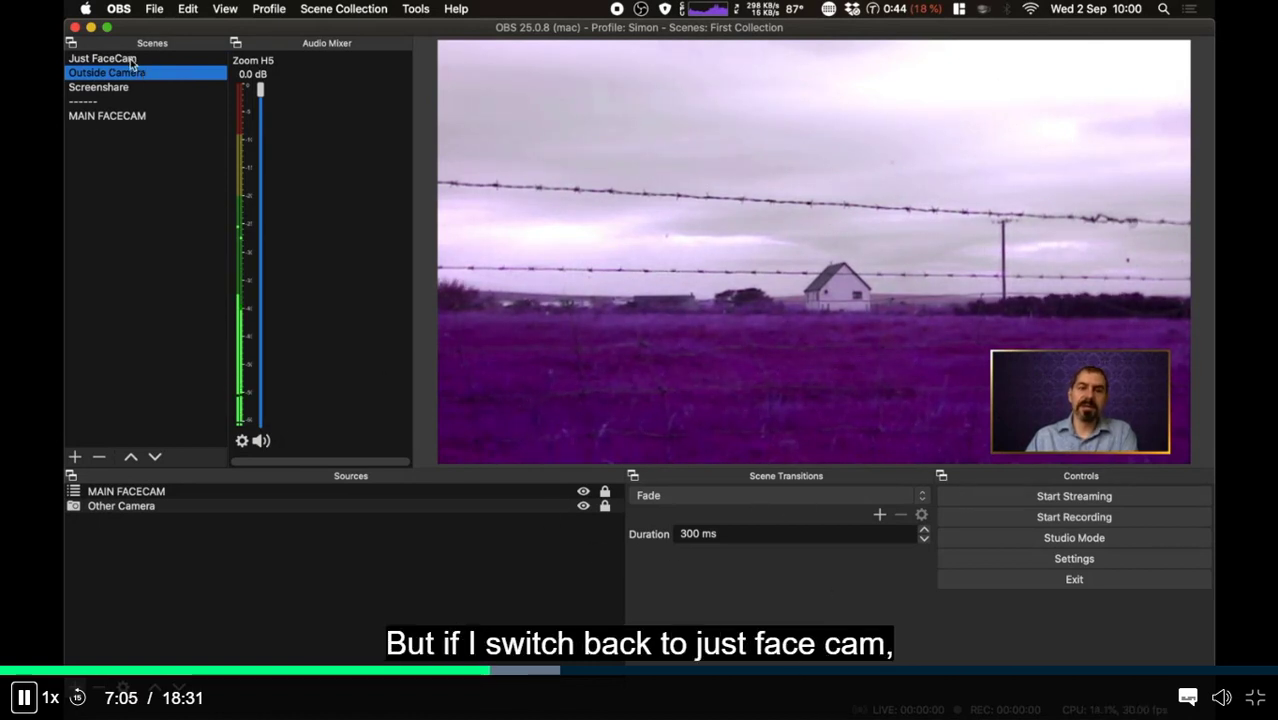
click(130, 60)
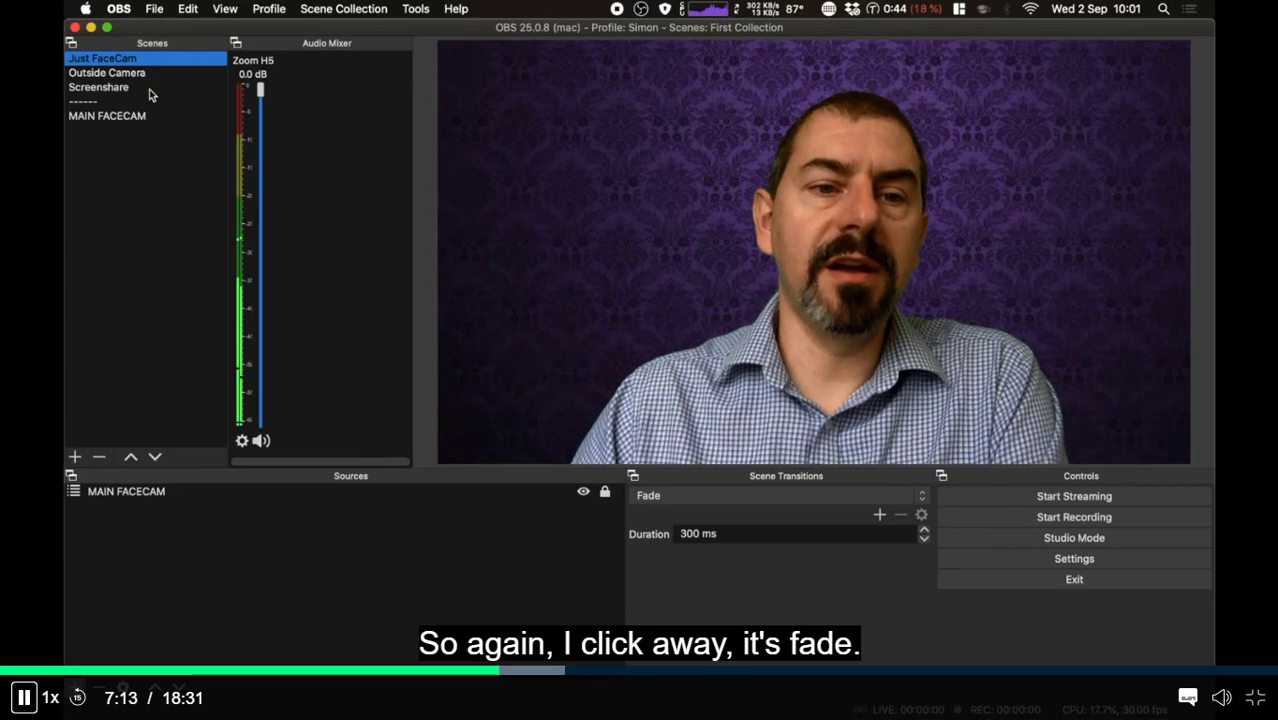
click(149, 89)
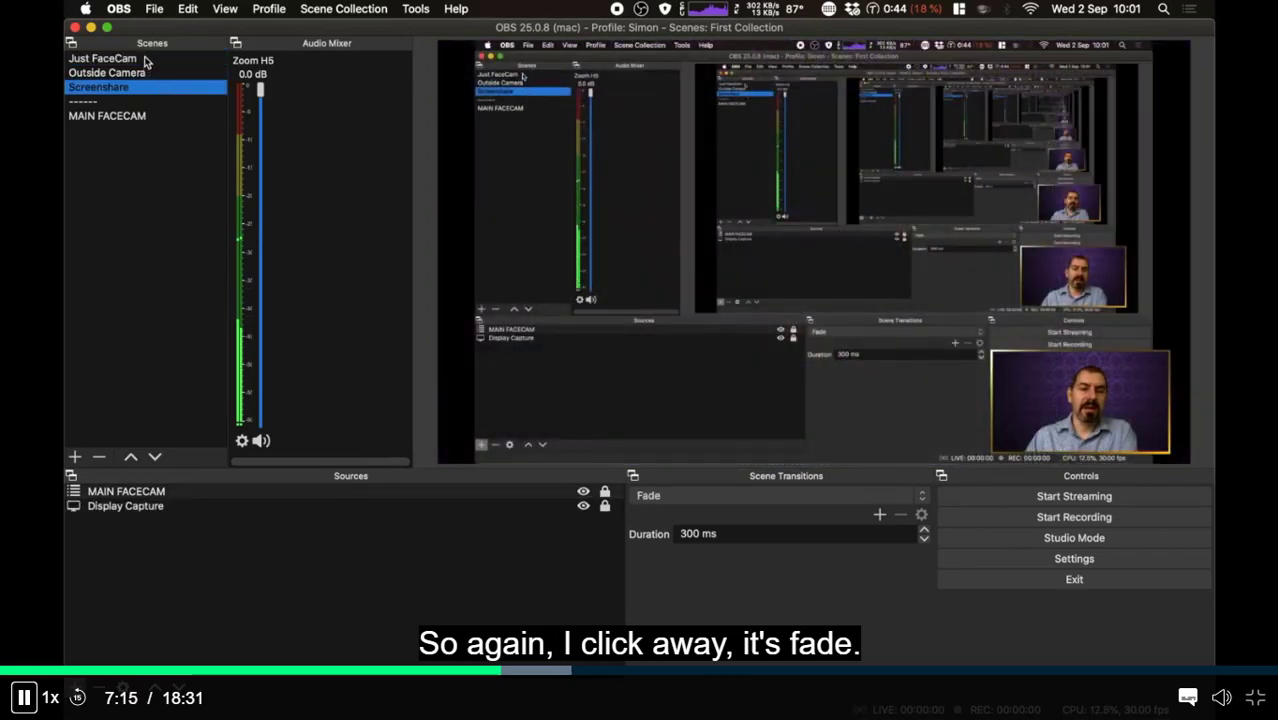
click(146, 62)
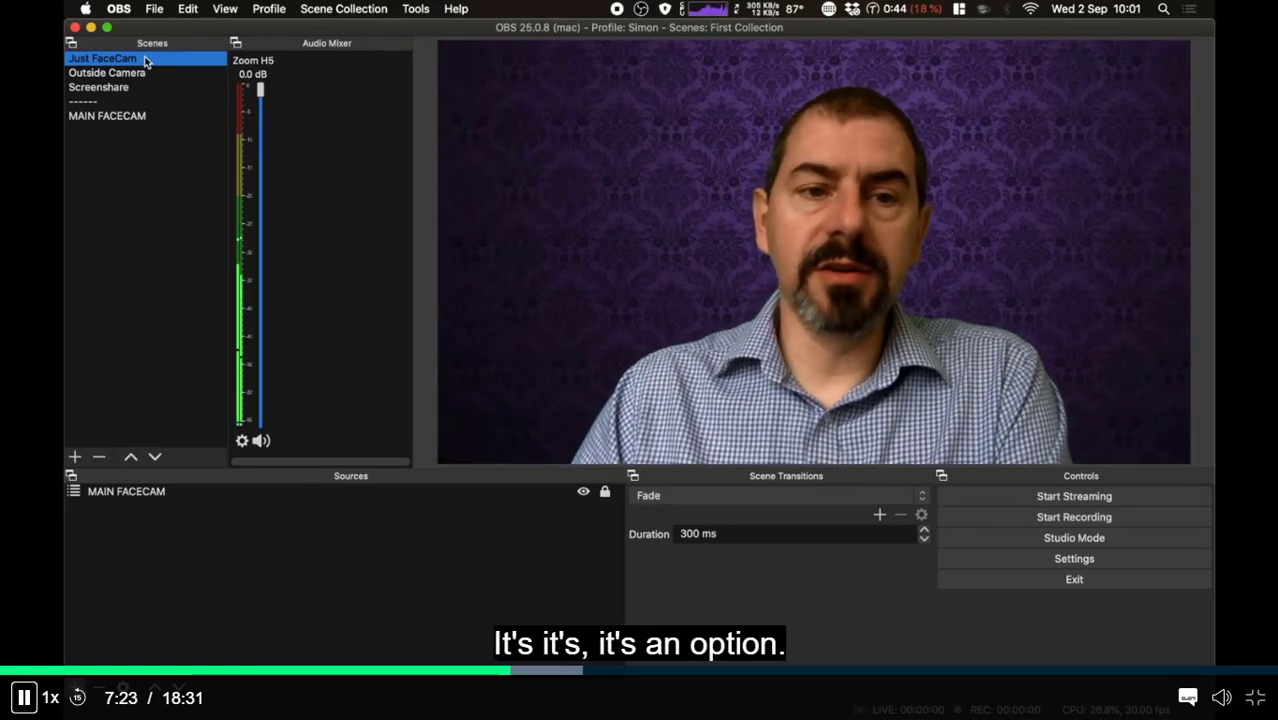
Step: Look at the transition override choices of the Just FaceCam scene without changing the selection
right_click(146, 62)
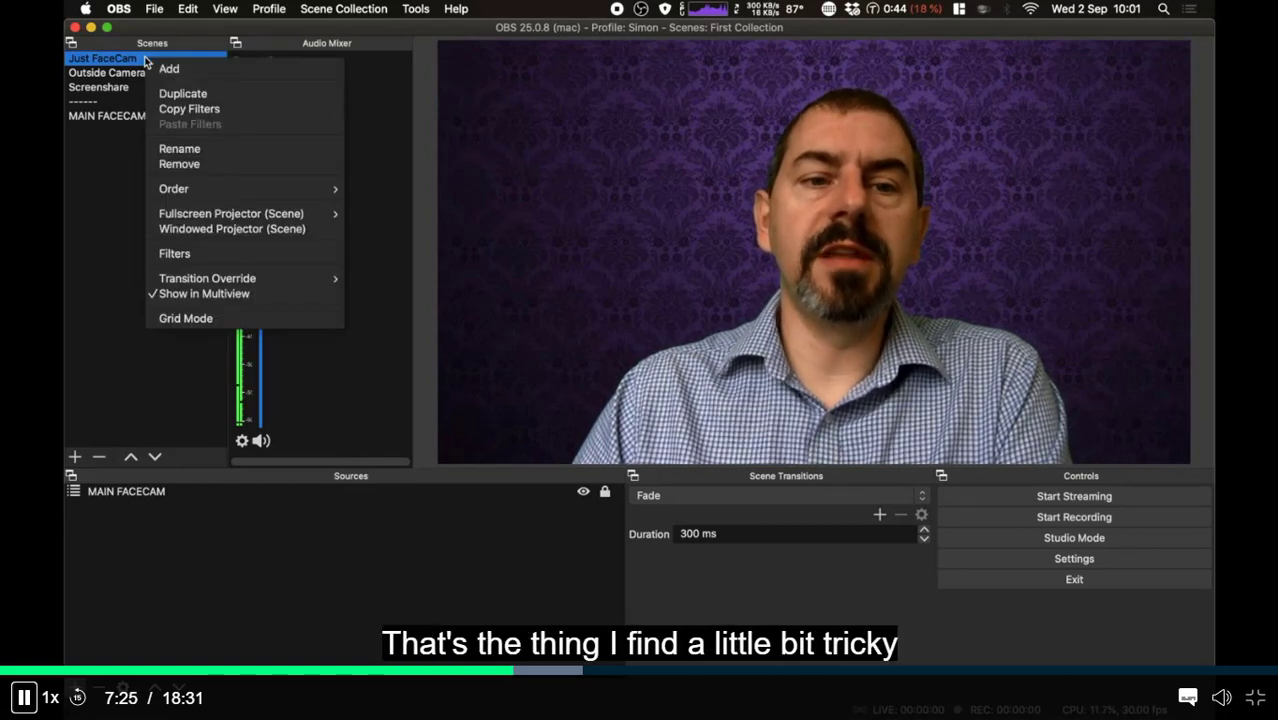
mouse_move(248, 278)
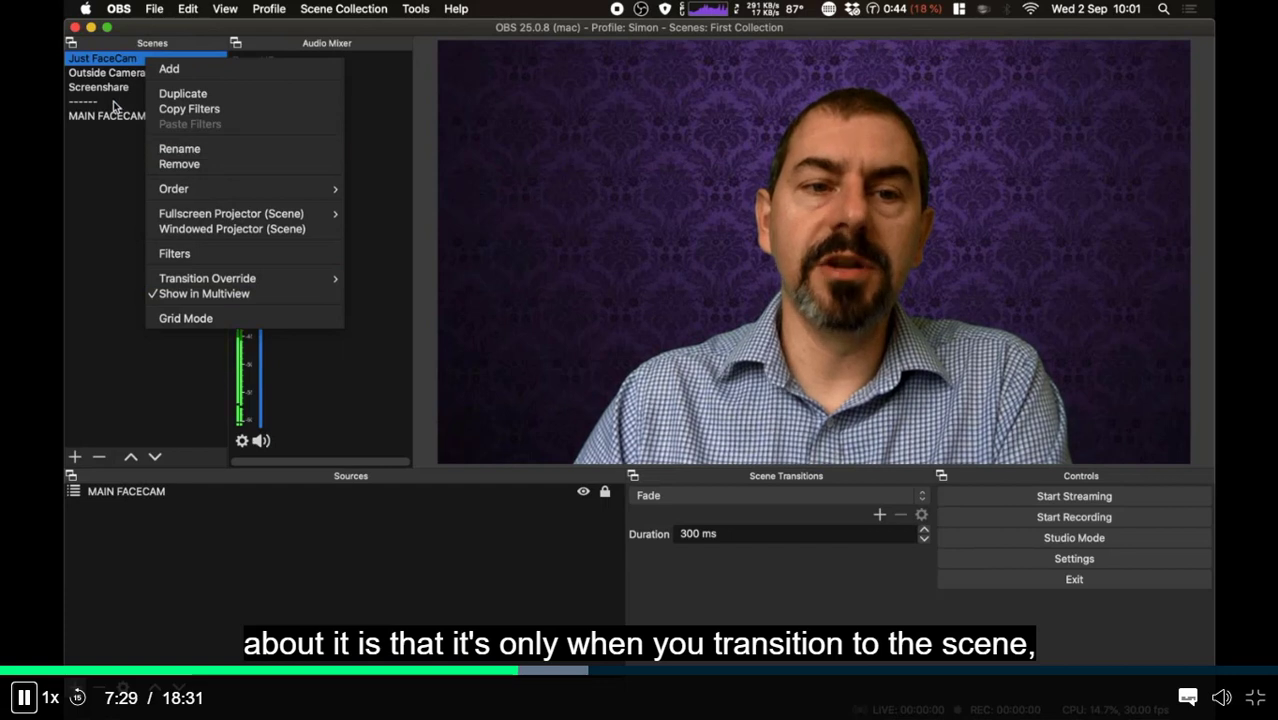
mouse_move(288, 278)
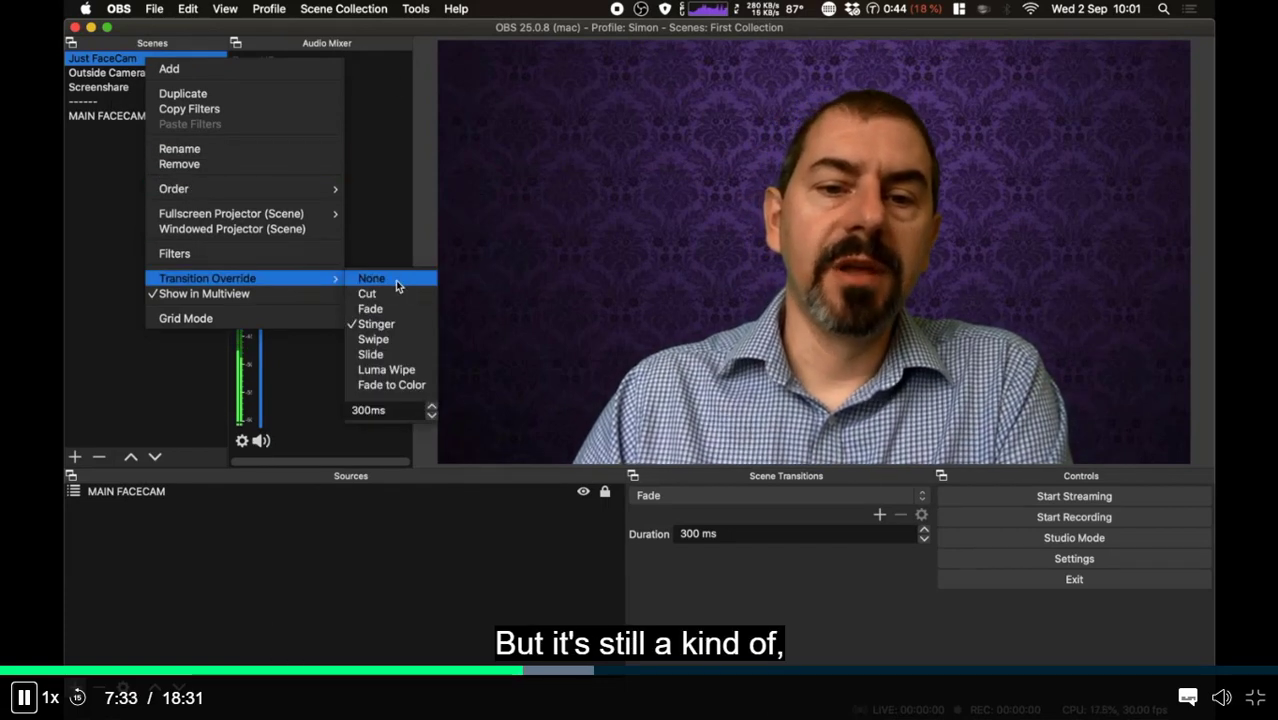
click(428, 44)
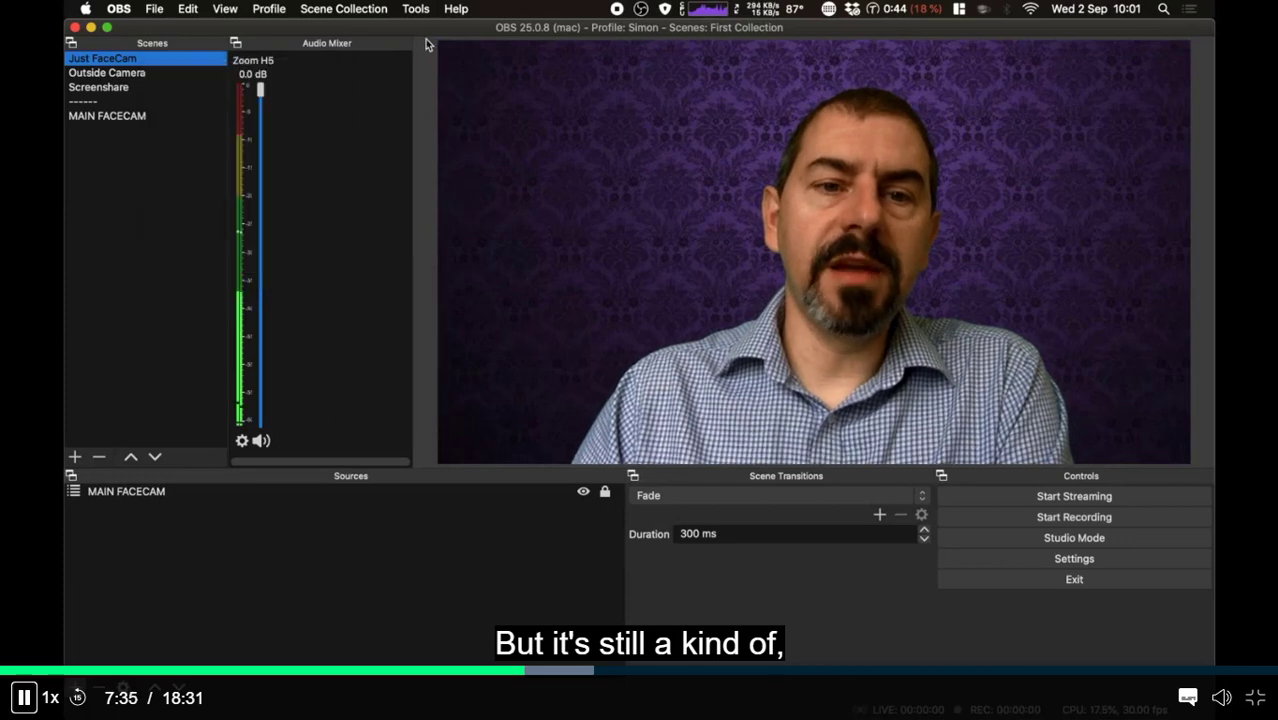
Step: Switch from Outside Camera to Screenshare, back to Outside Camera and on to Just FaceCam to compare the transitions
click(141, 74)
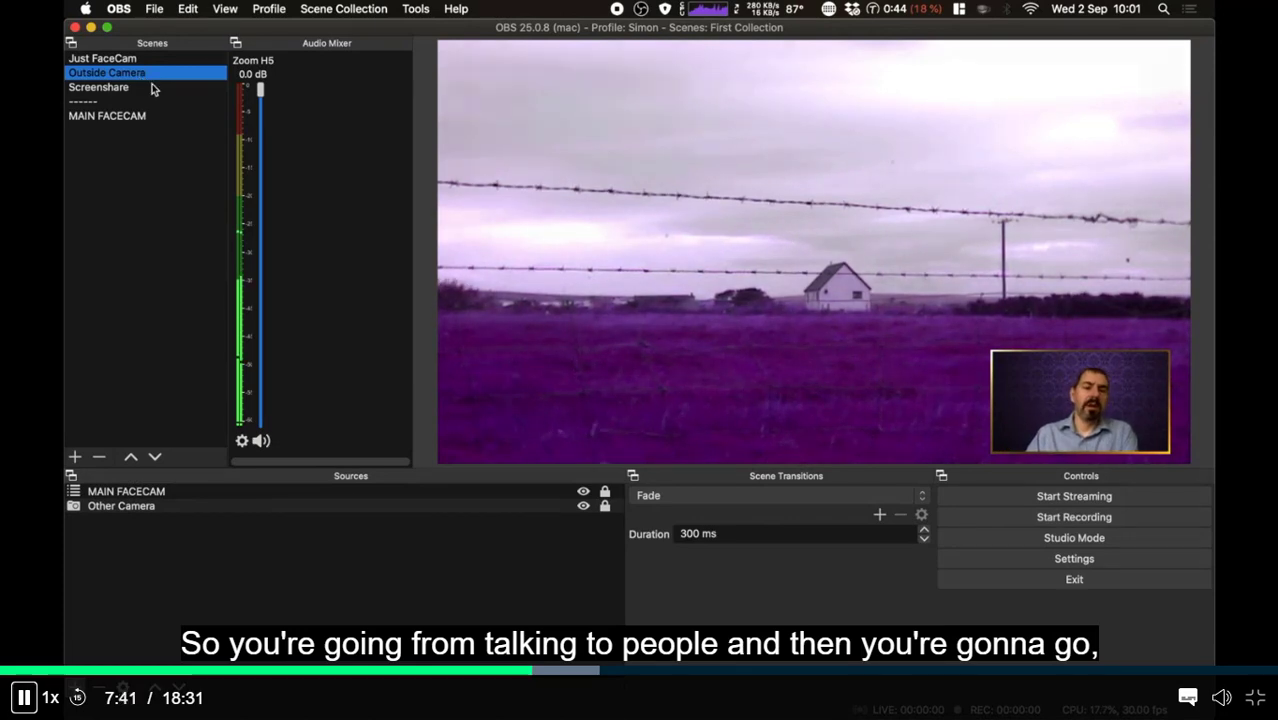
click(153, 88)
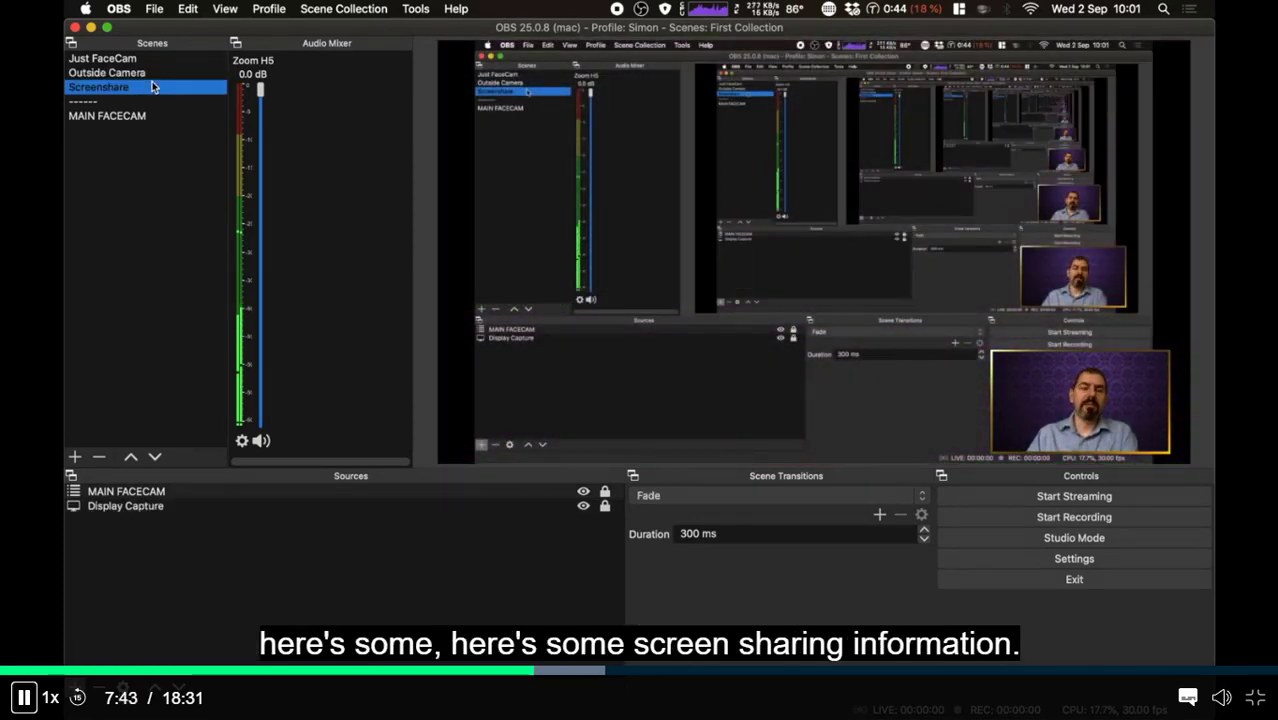
click(153, 75)
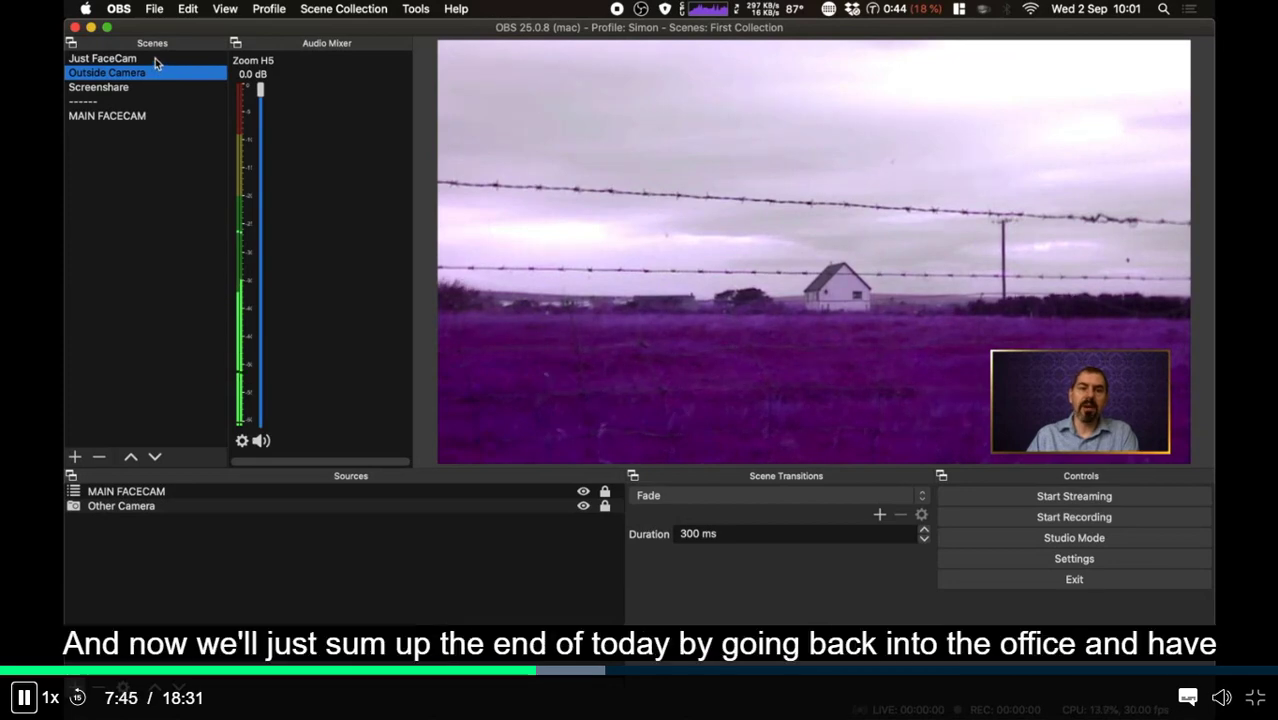
click(155, 60)
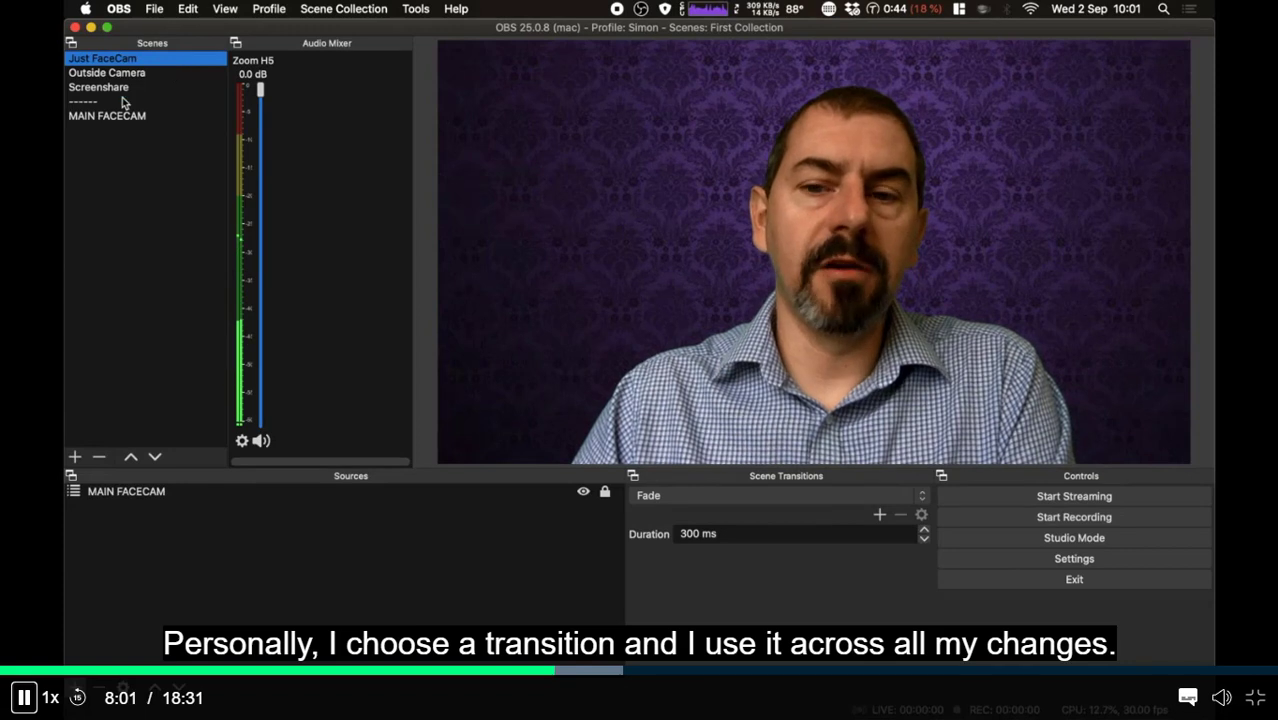
Step: Reset the Just FaceCam scene's transition override to None and check it by switching to Outside Camera and back
right_click(157, 58)
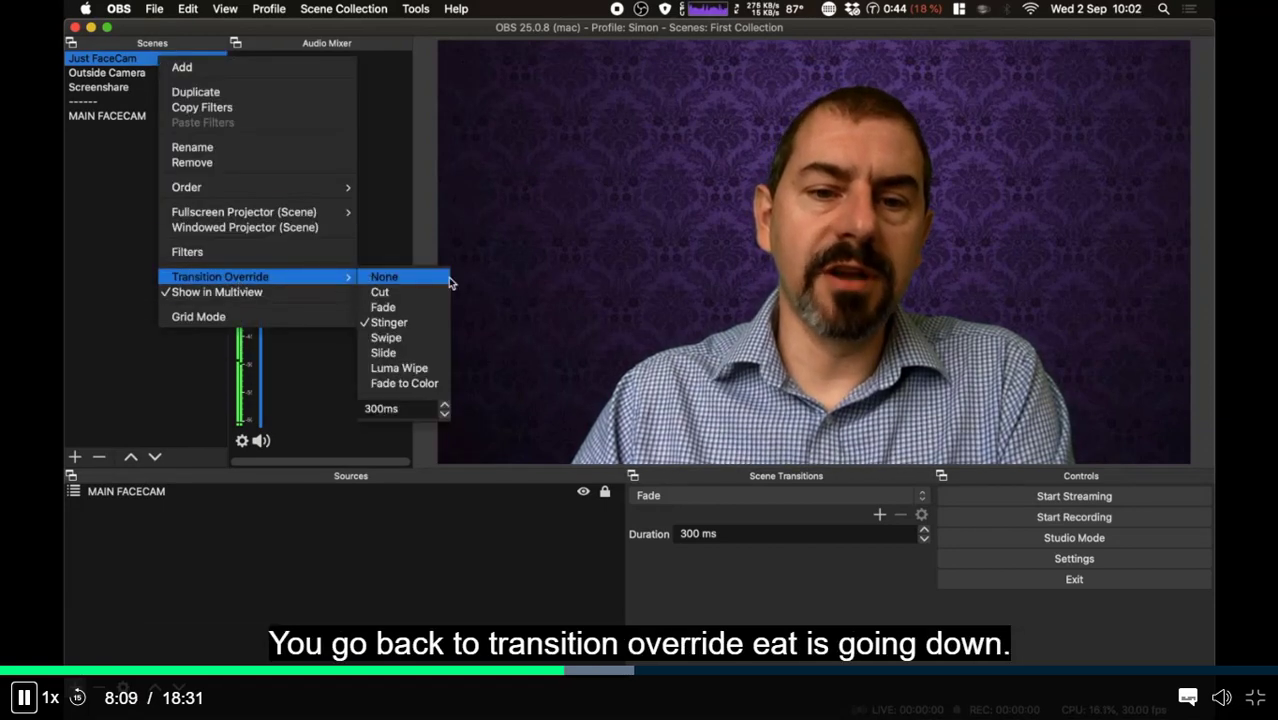
click(390, 278)
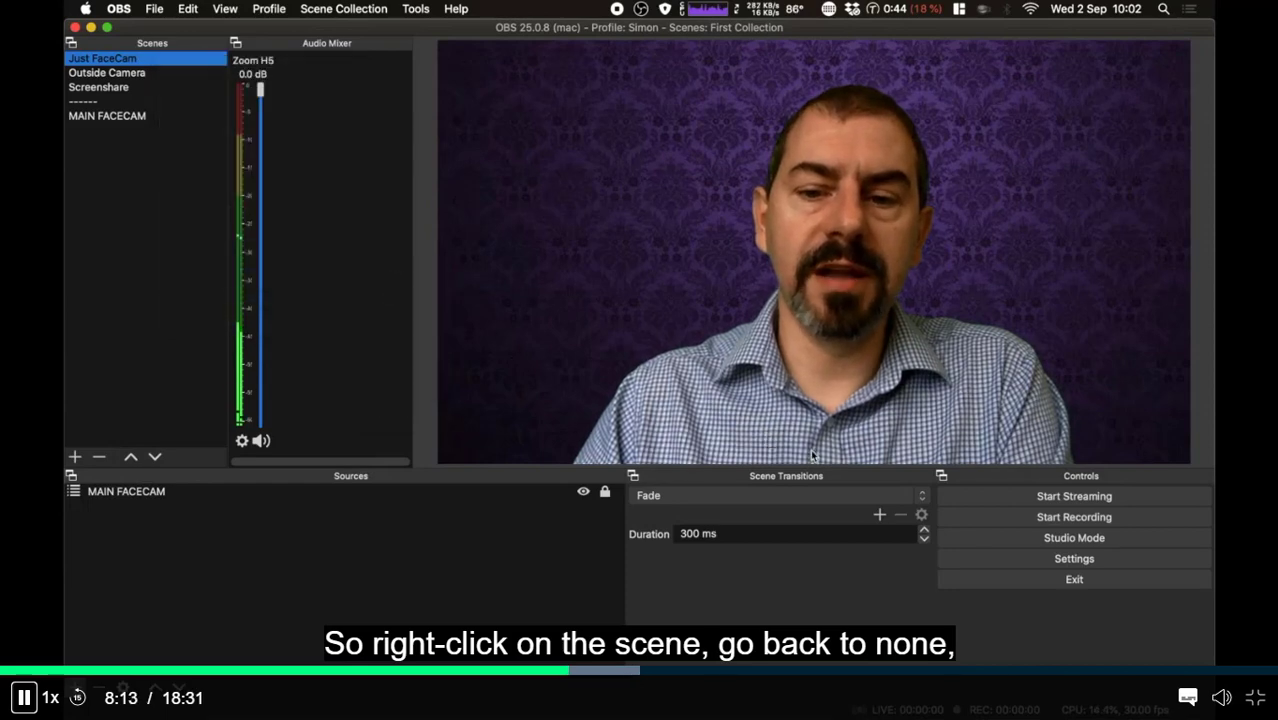
click(145, 72)
click(153, 60)
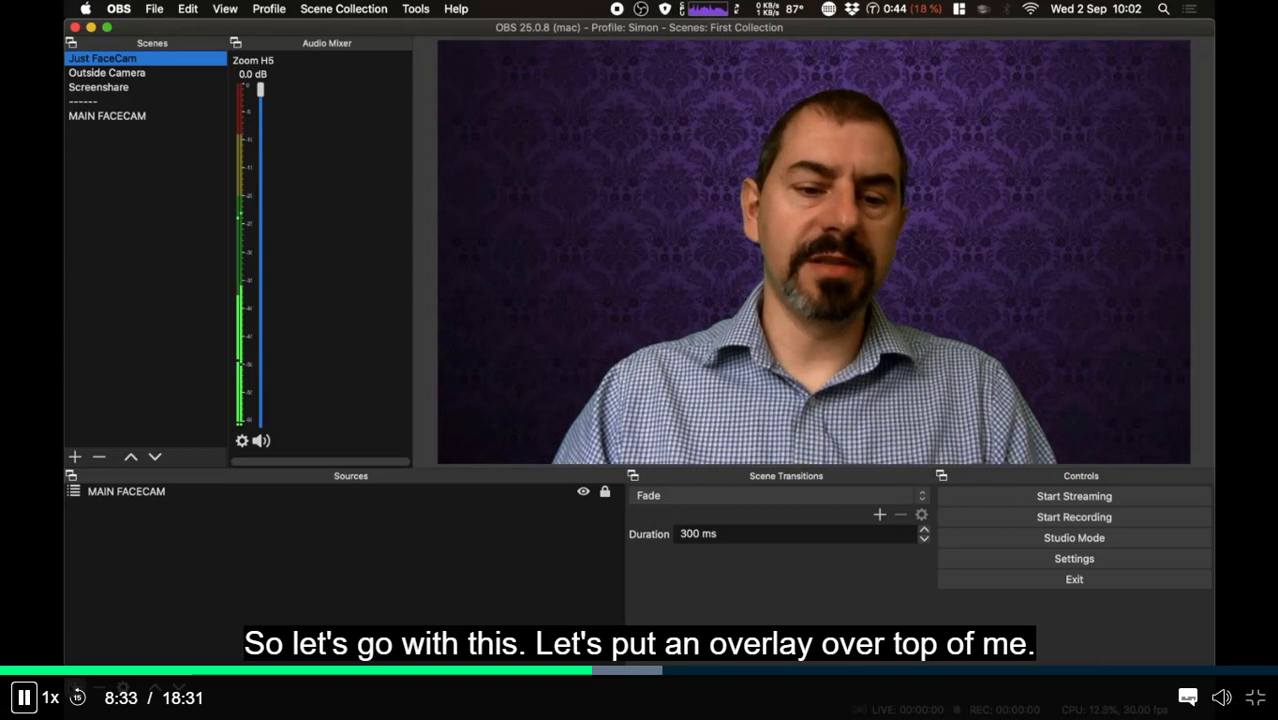
Step: Add a new image source named Viewfinder to the Just FaceCam scene
click(76, 688)
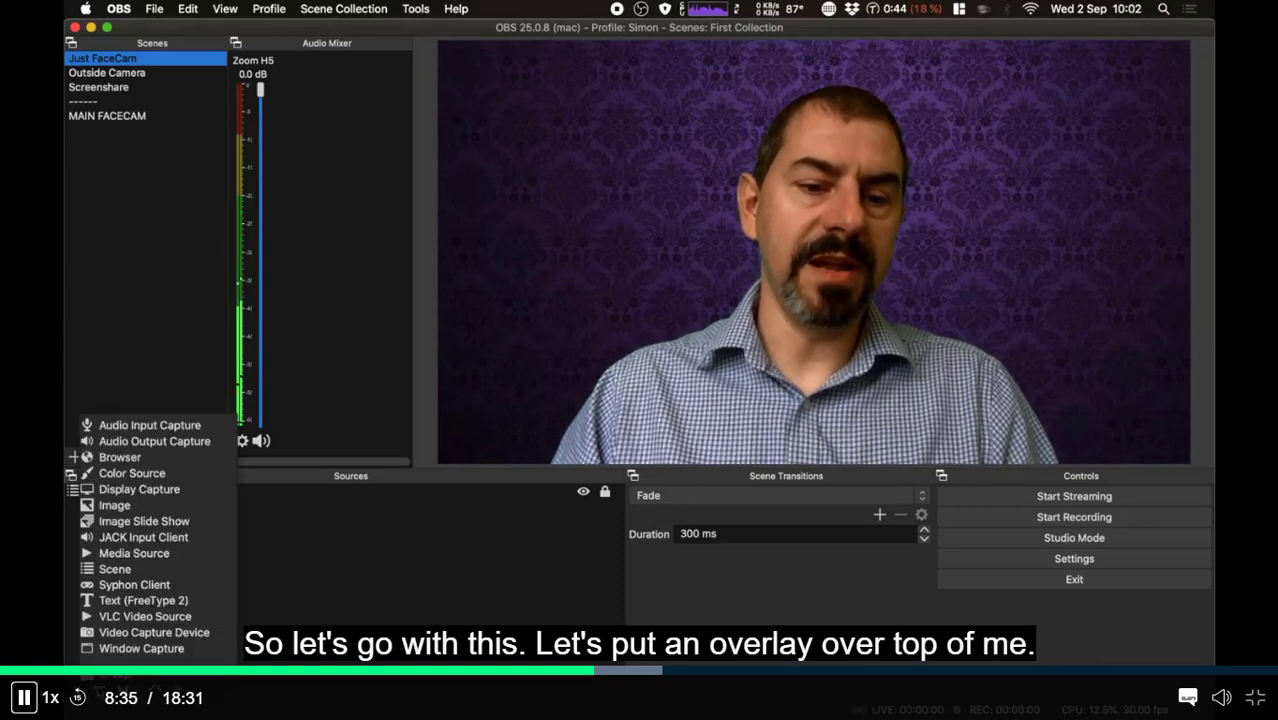
click(151, 506)
text(Viewfinder)
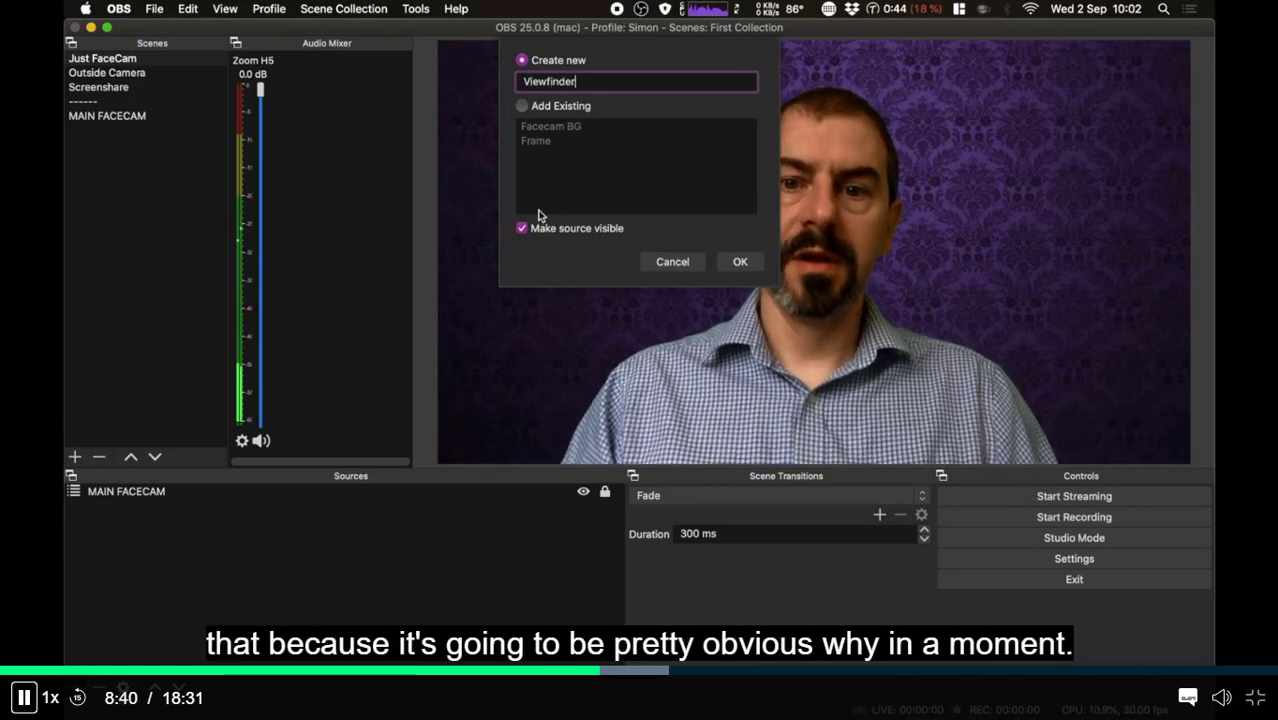
key(Return)
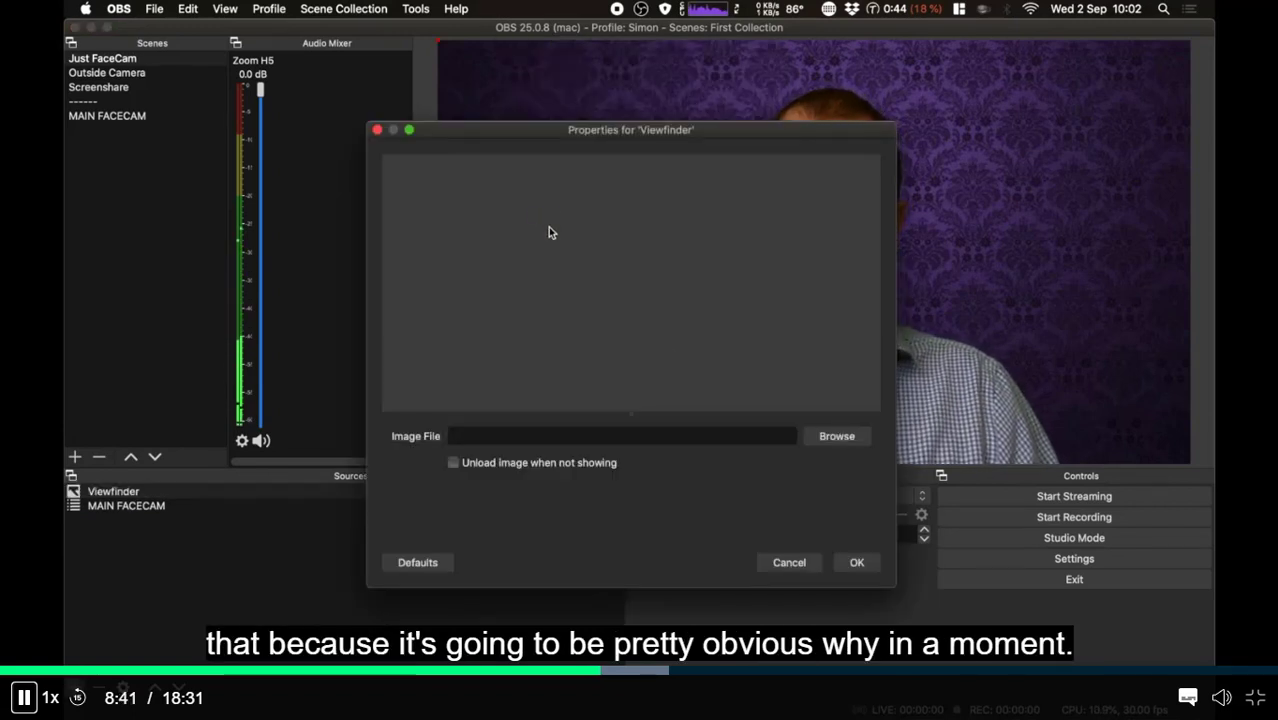
Step: Load Frame Viewfinder.png from the Effects folder as the Viewfinder source's image and lock the source
click(838, 439)
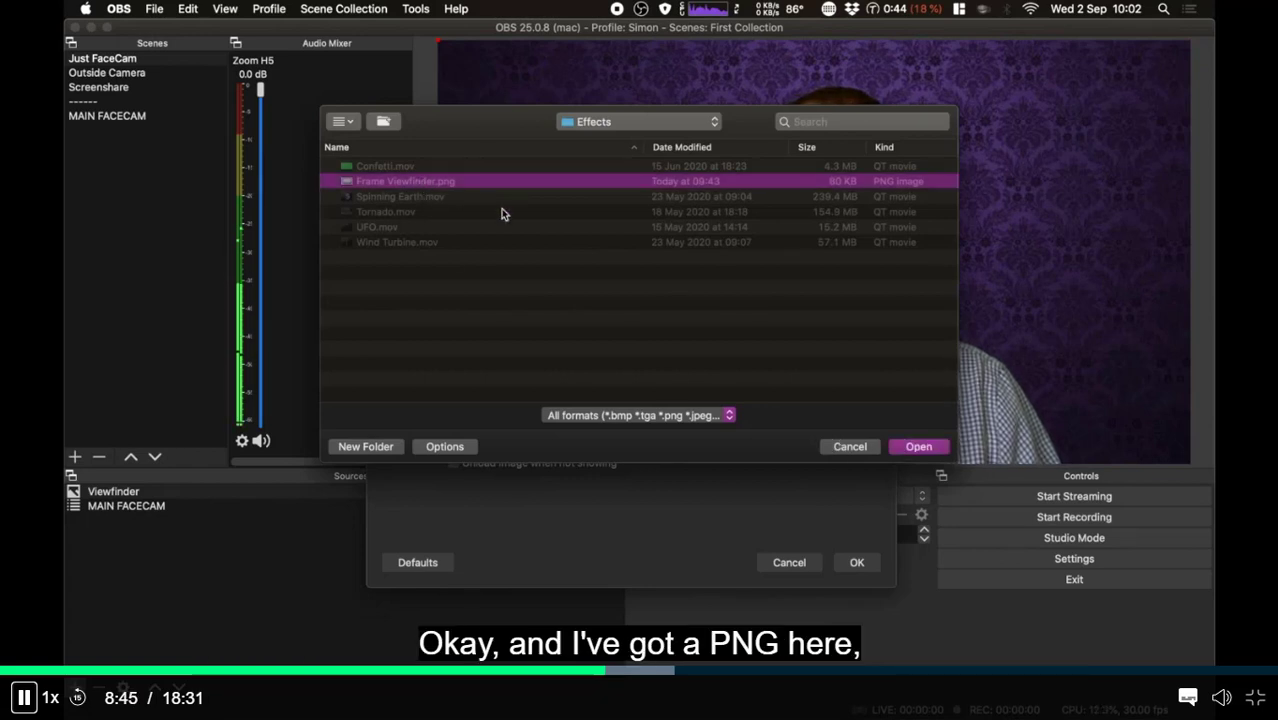
click(904, 448)
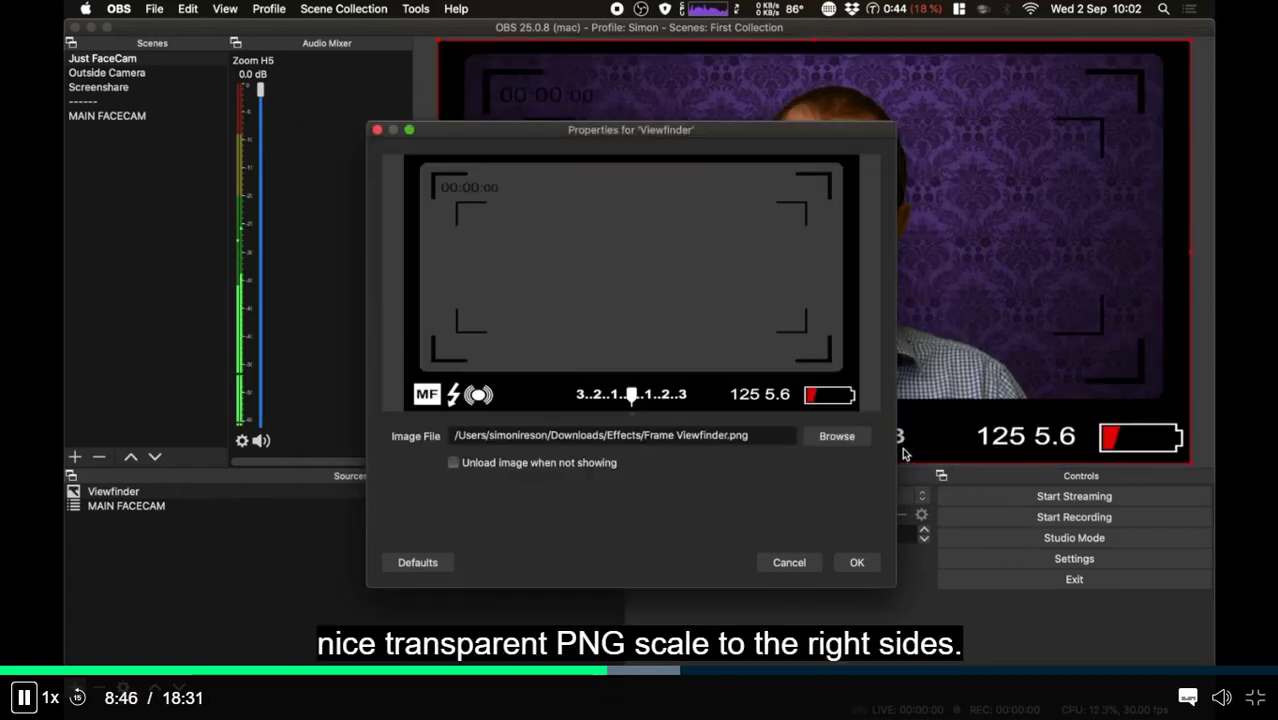
click(857, 563)
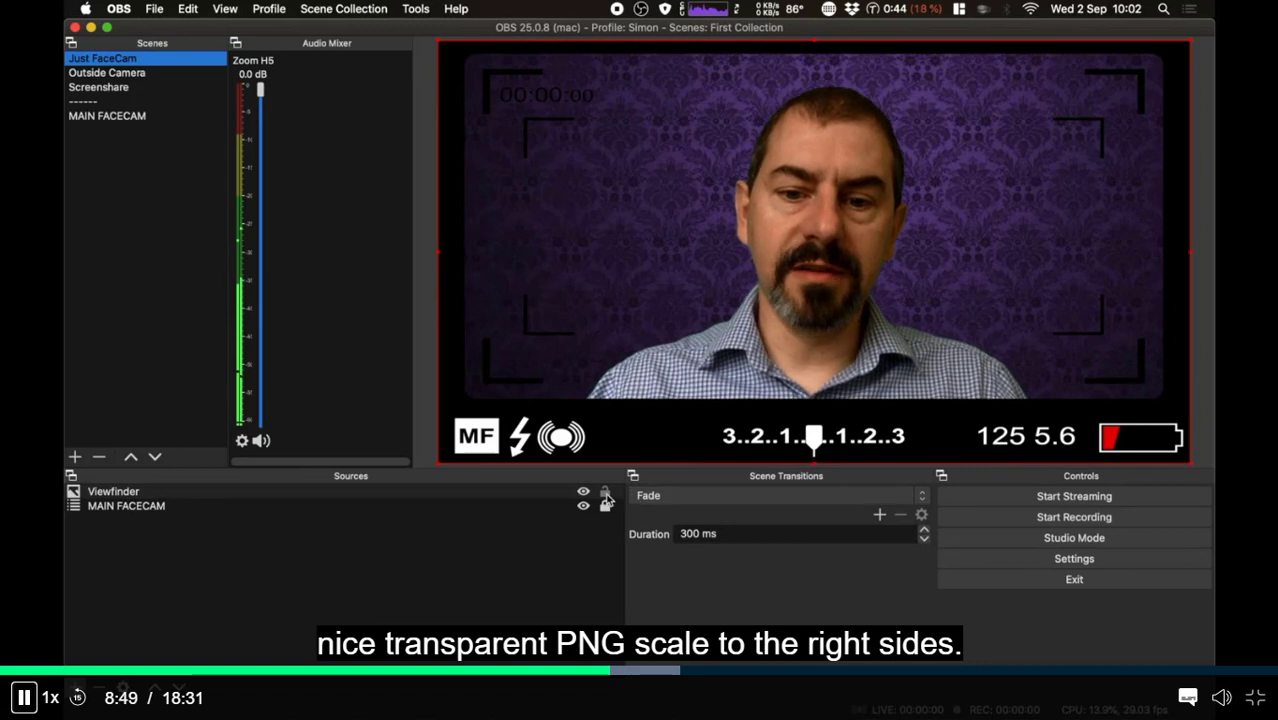
click(439, 577)
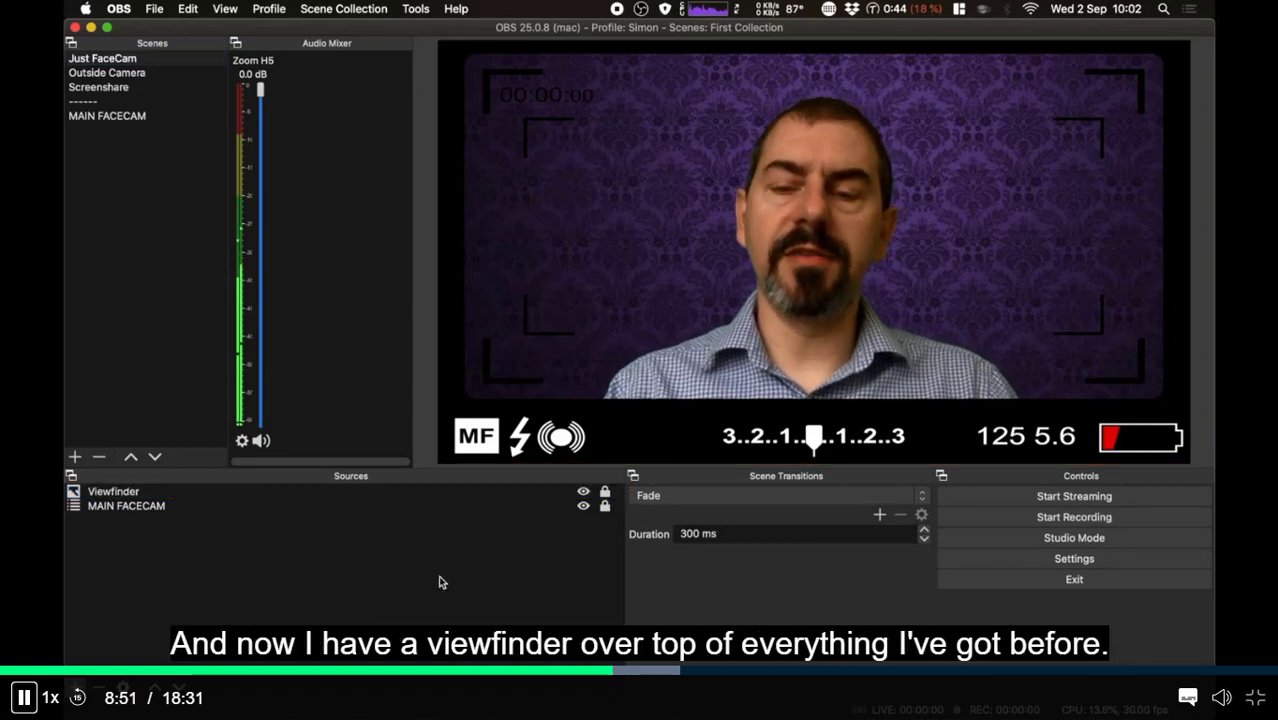
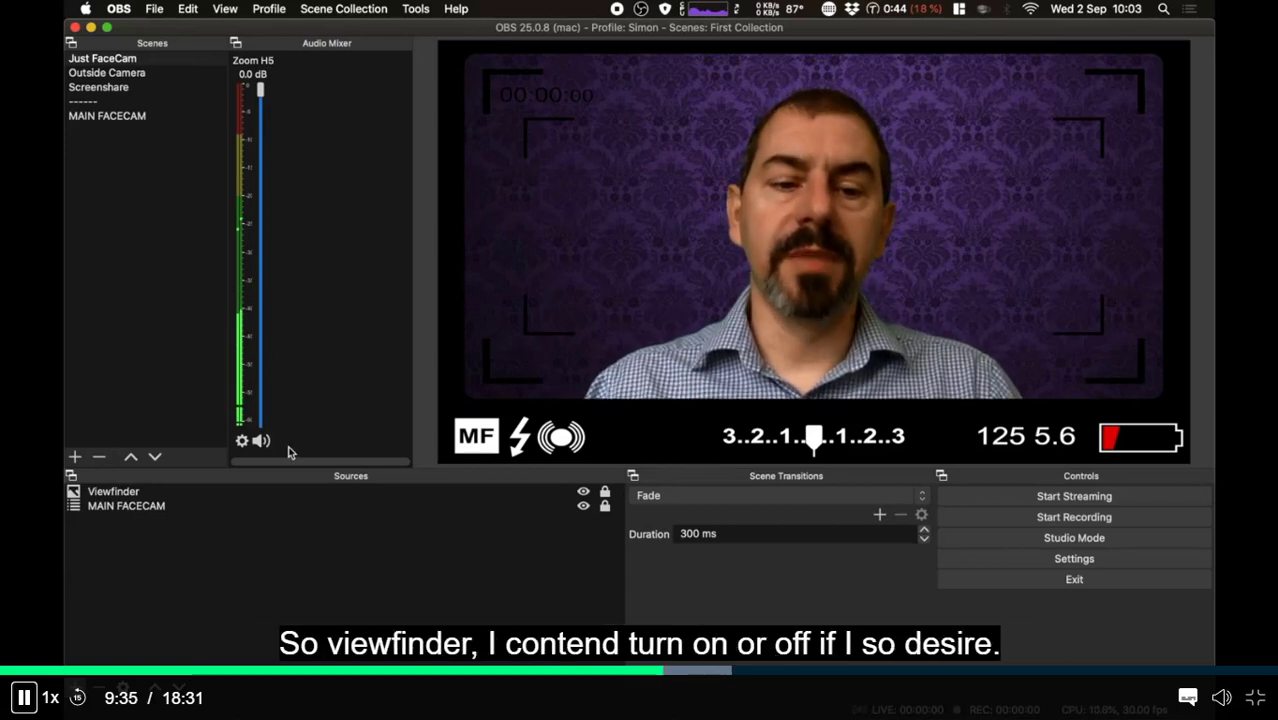
Step: Toggle the Viewfinder source's visibility off and on to test the overlay, leaving it locked and hidden
click(604, 496)
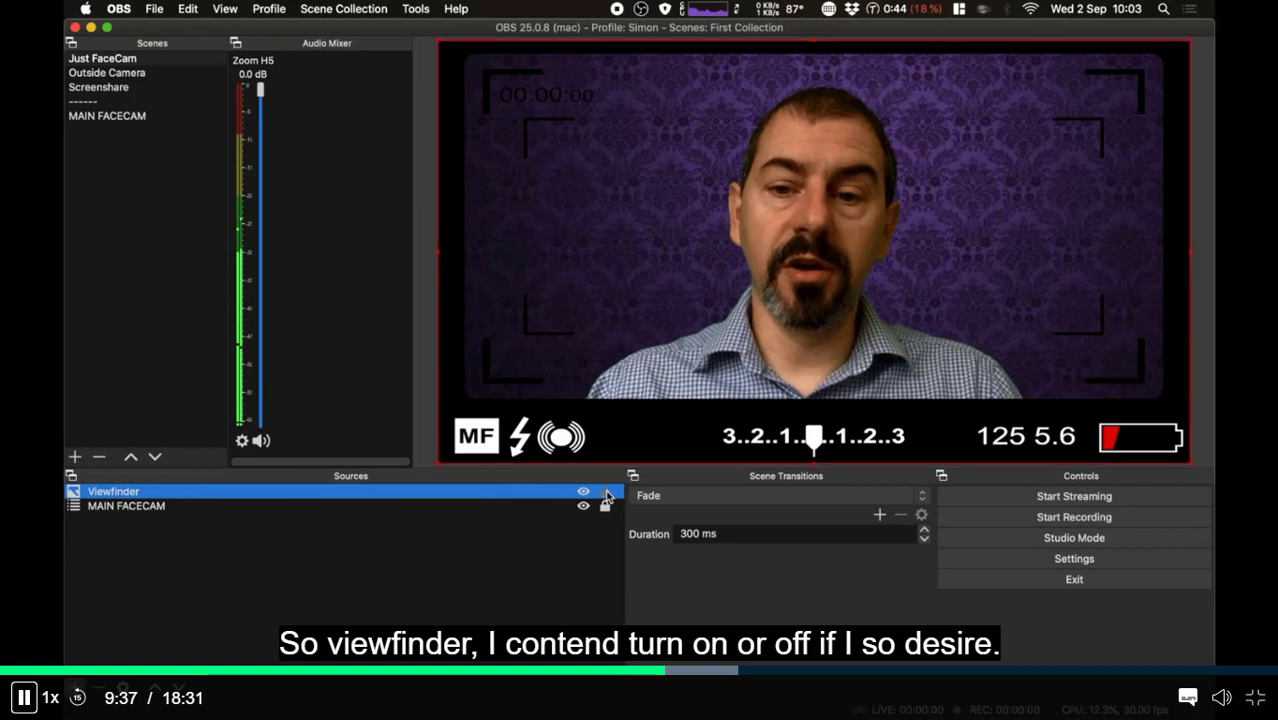
click(583, 494)
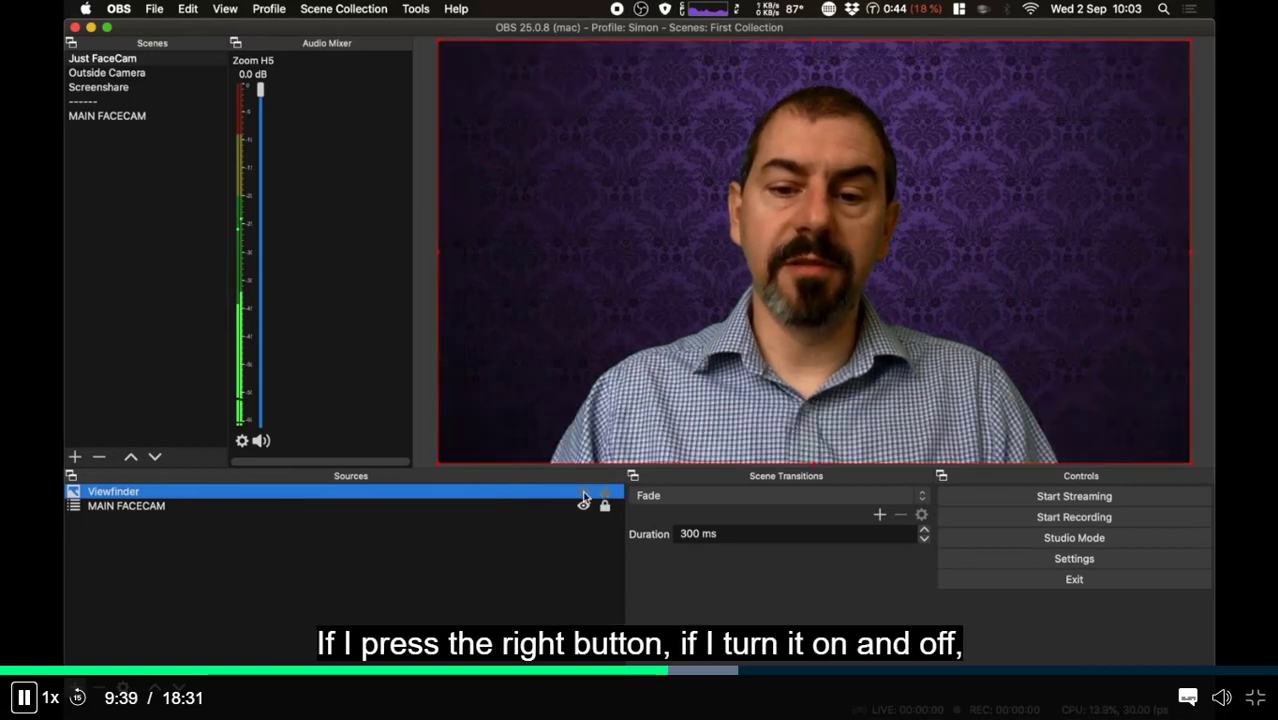
click(584, 495)
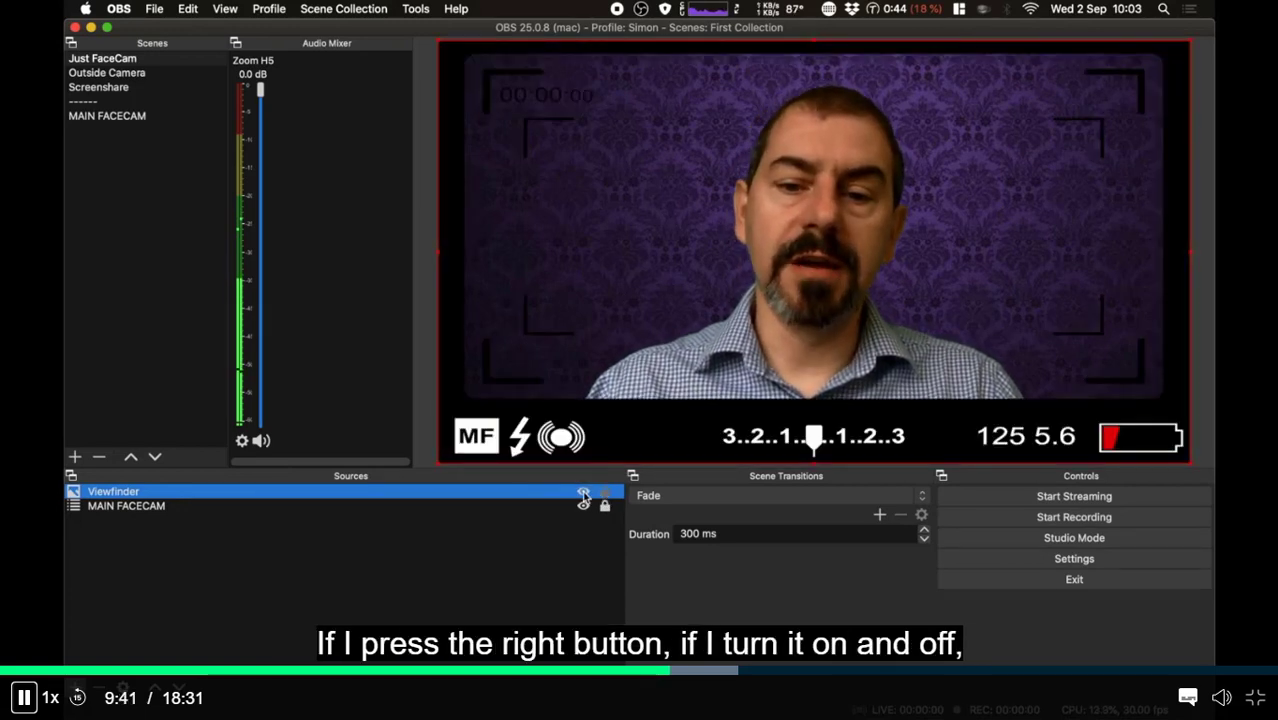
click(583, 494)
click(583, 494)
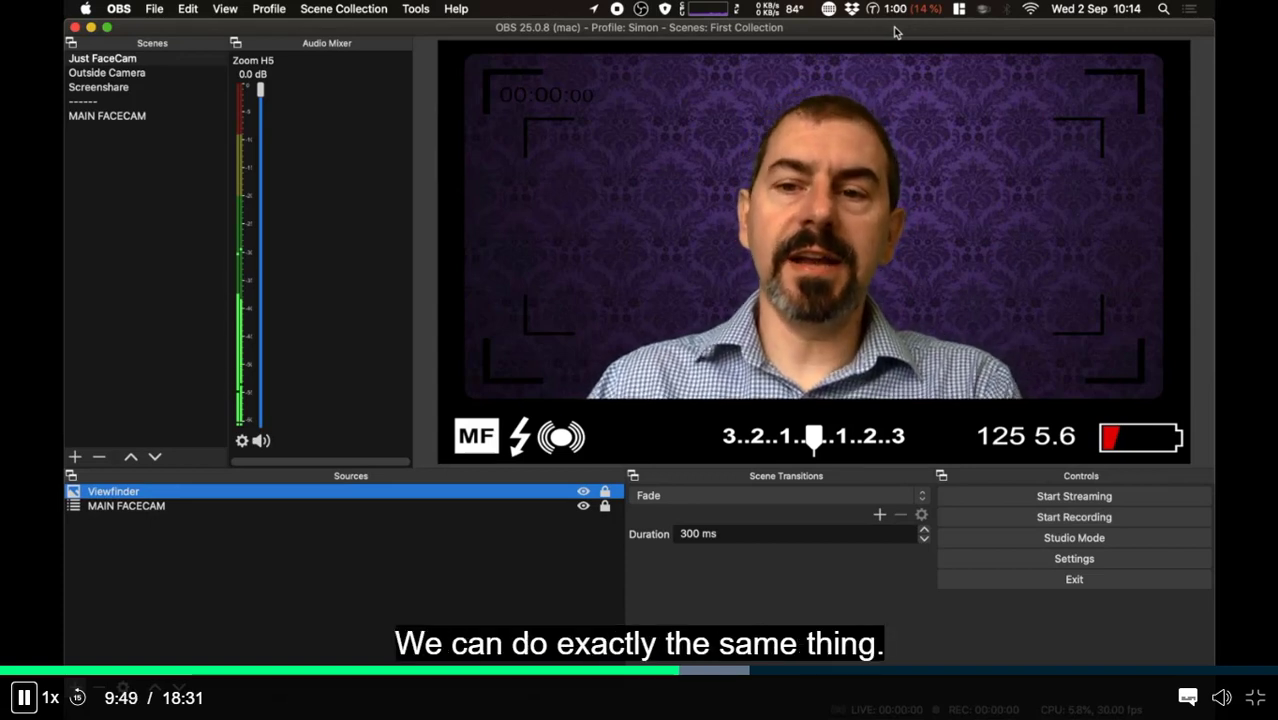
click(584, 492)
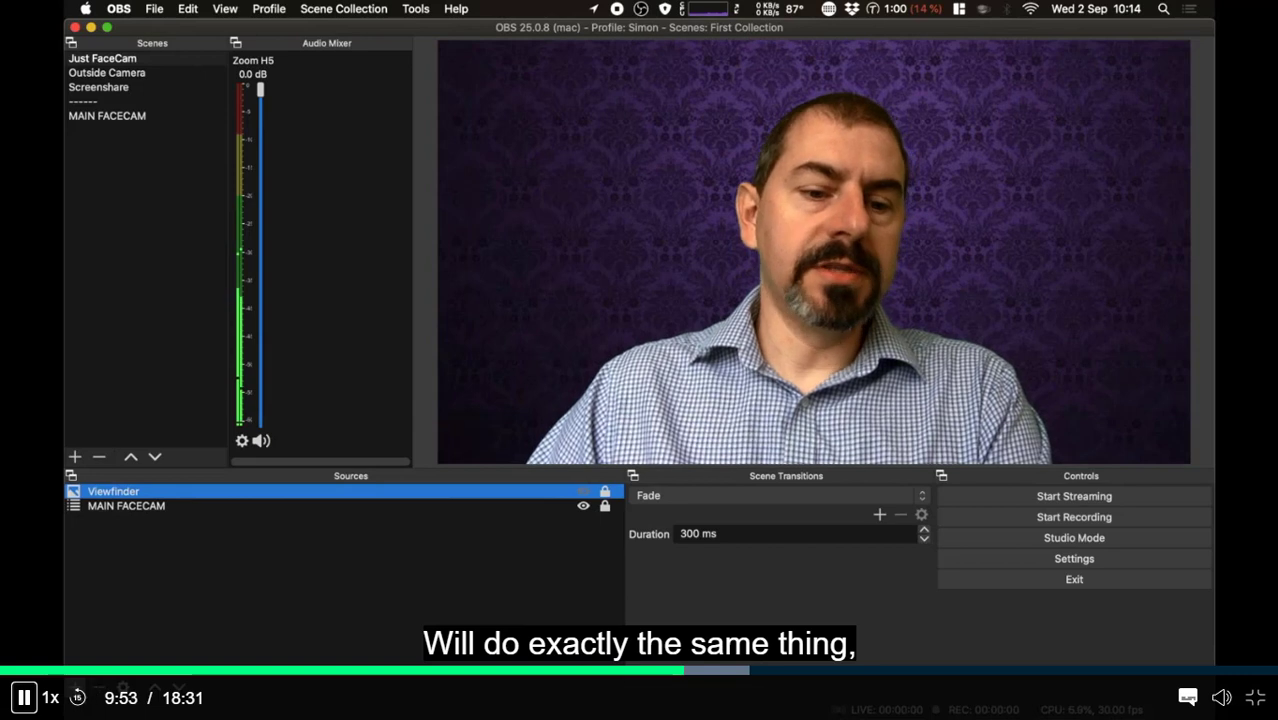
Step: Add a new media source named Avatar to the Just FaceCam scene and load Mich Chatbot.mov from Downloads as its local file
click(76, 688)
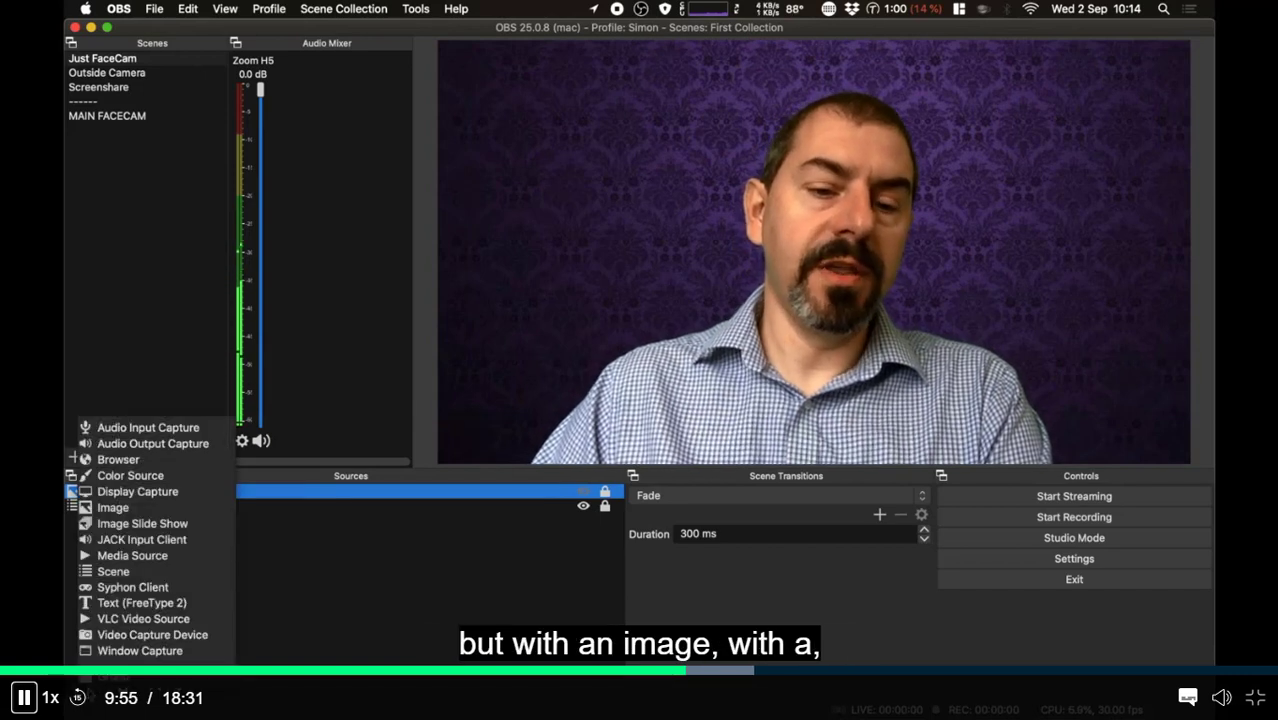
click(190, 556)
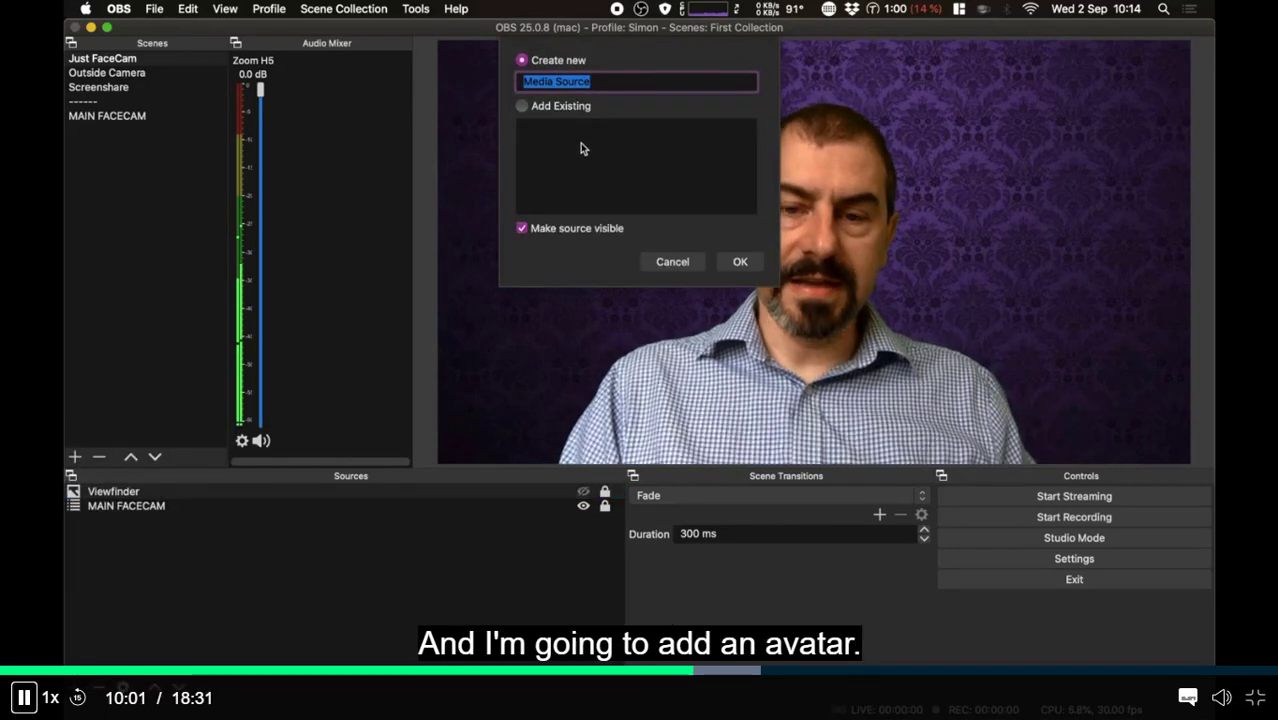
text(Avatar)
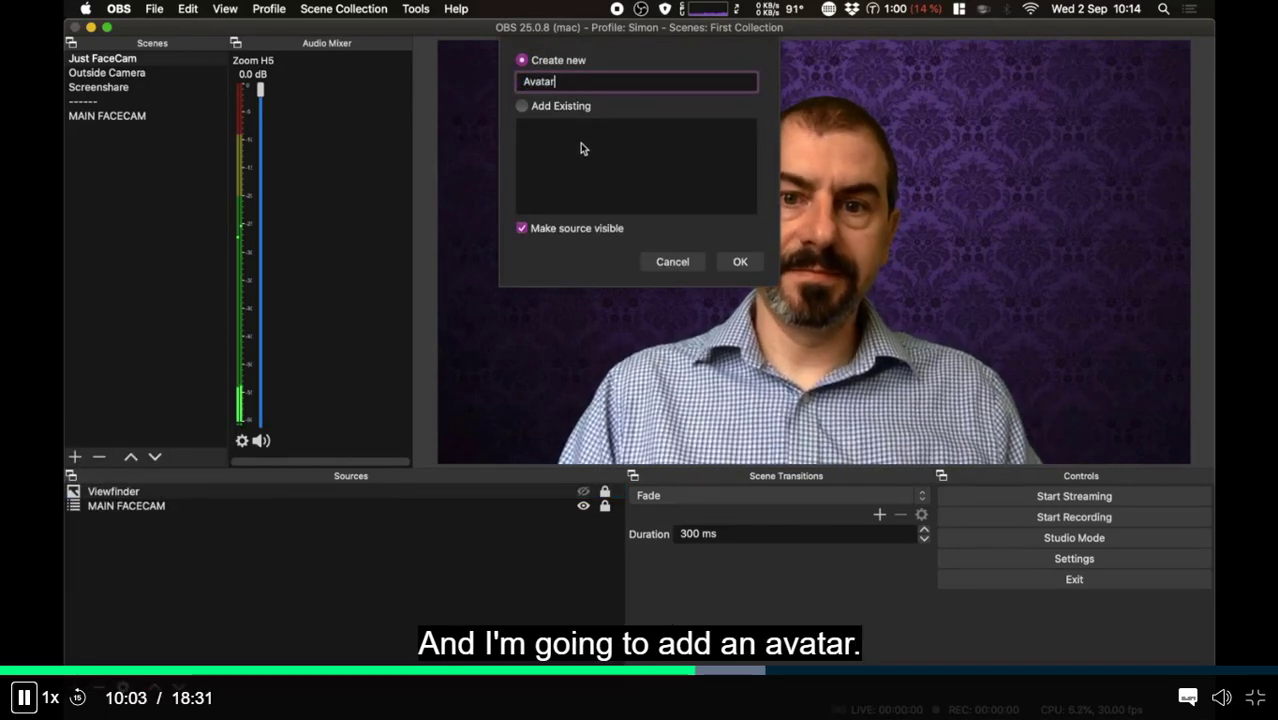
key(Return)
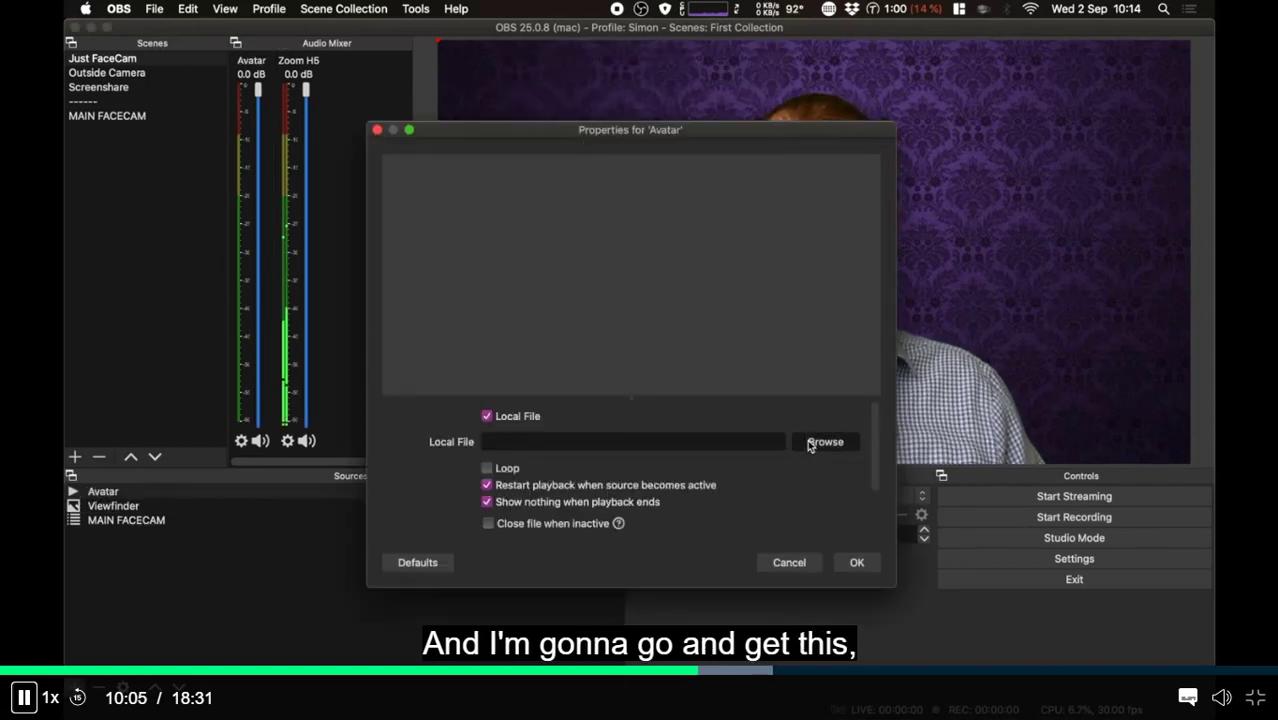
click(824, 442)
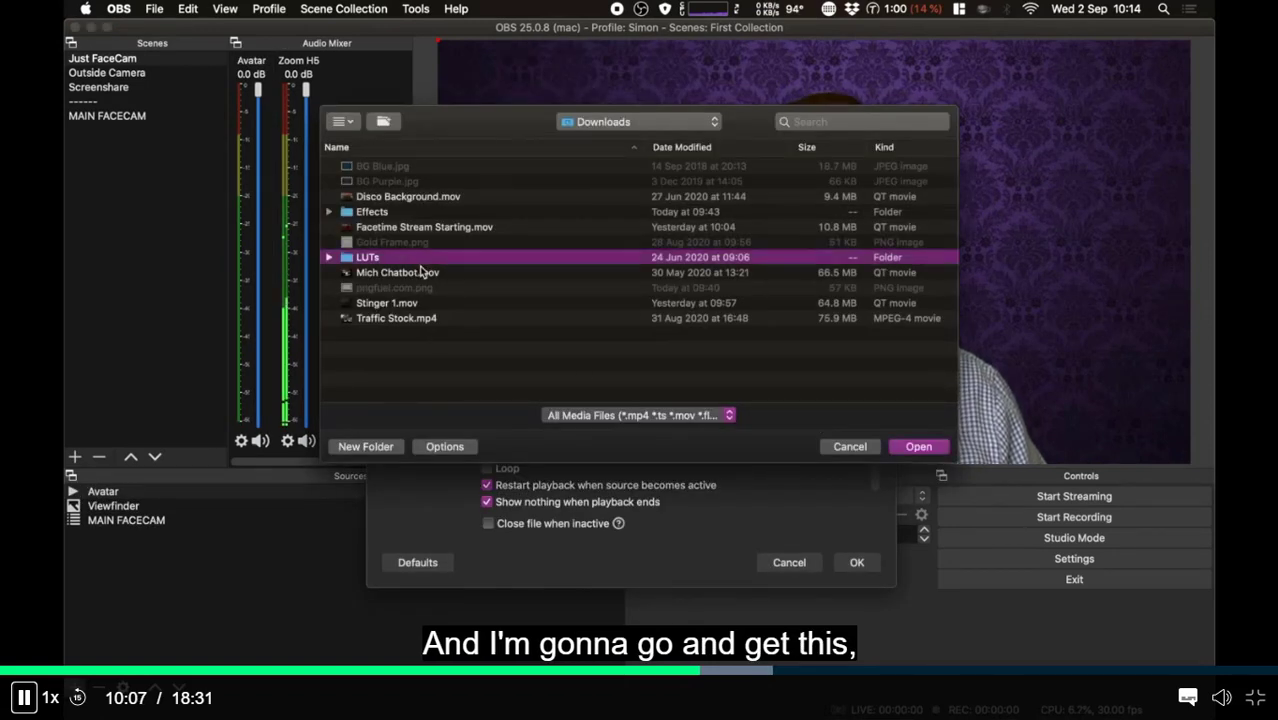
click(912, 447)
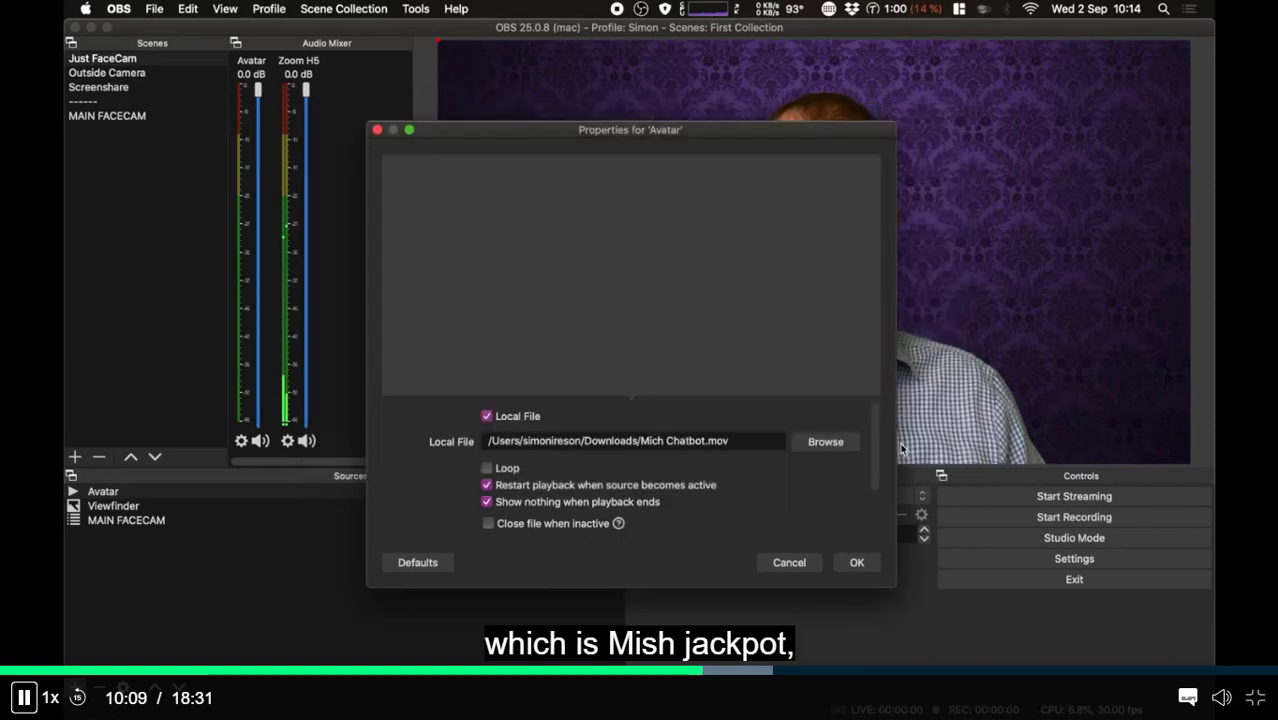
click(855, 562)
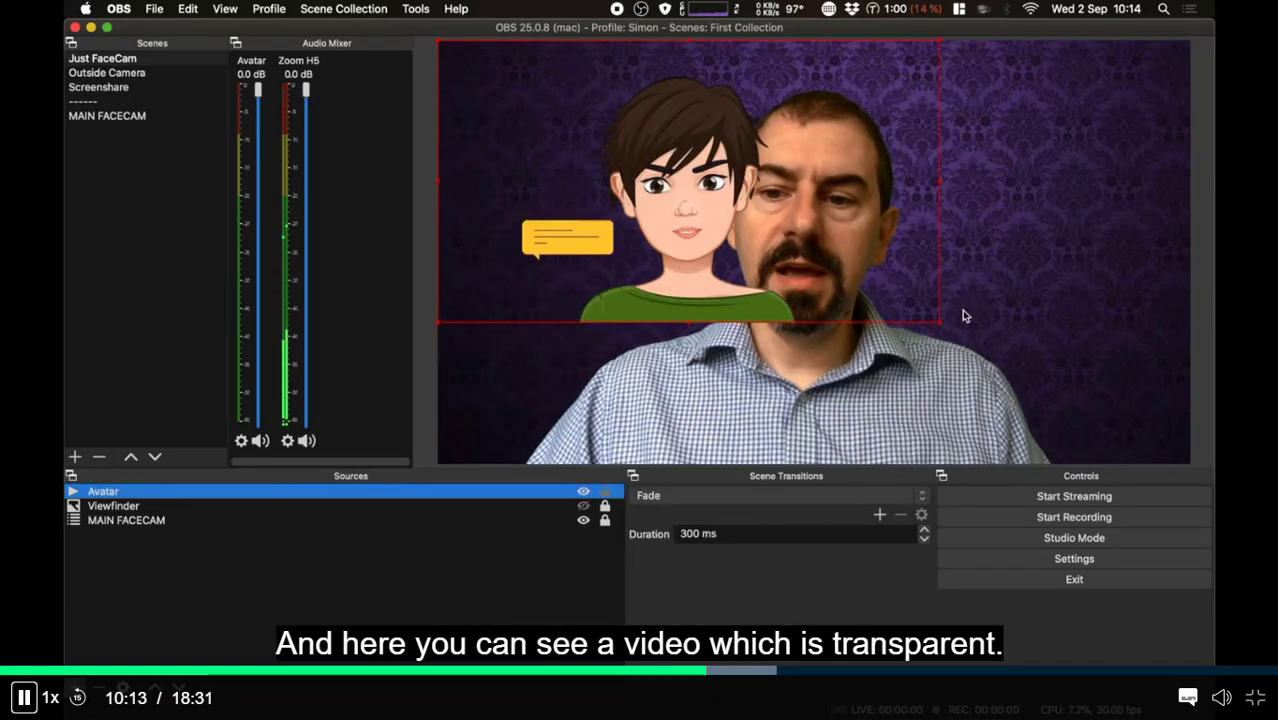
Step: Shrink the Avatar video to about a third of the canvas width in the lower-right corner of the canvas and lock the source
mouse_move(693, 212)
mouse_down()
mouse_move(713, 280)
mouse_move(853, 253)
mouse_move(960, 255)
mouse_move(756, 243)
mouse_move(679, 300)
mouse_move(850, 337)
mouse_move(1013, 222)
mouse_move(790, 228)
mouse_move(736, 277)
mouse_move(699, 228)
mouse_move(717, 217)
mouse_up()
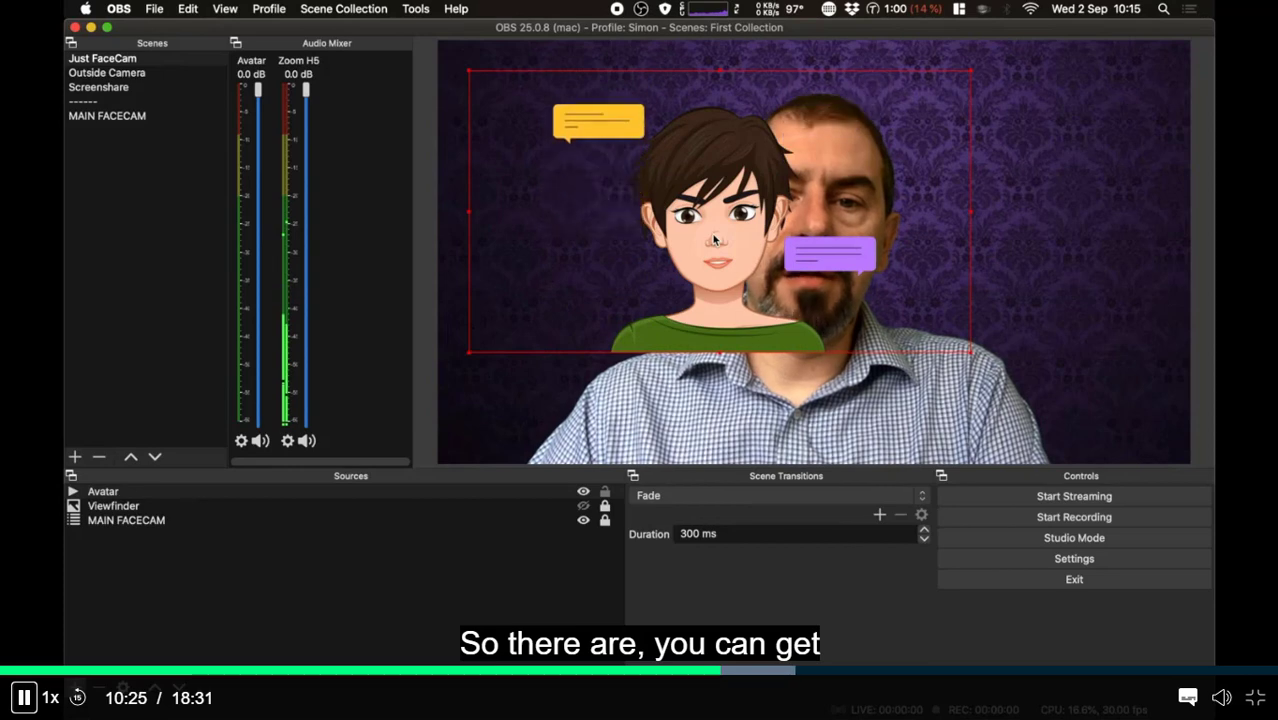
drag(715, 240, 878, 225)
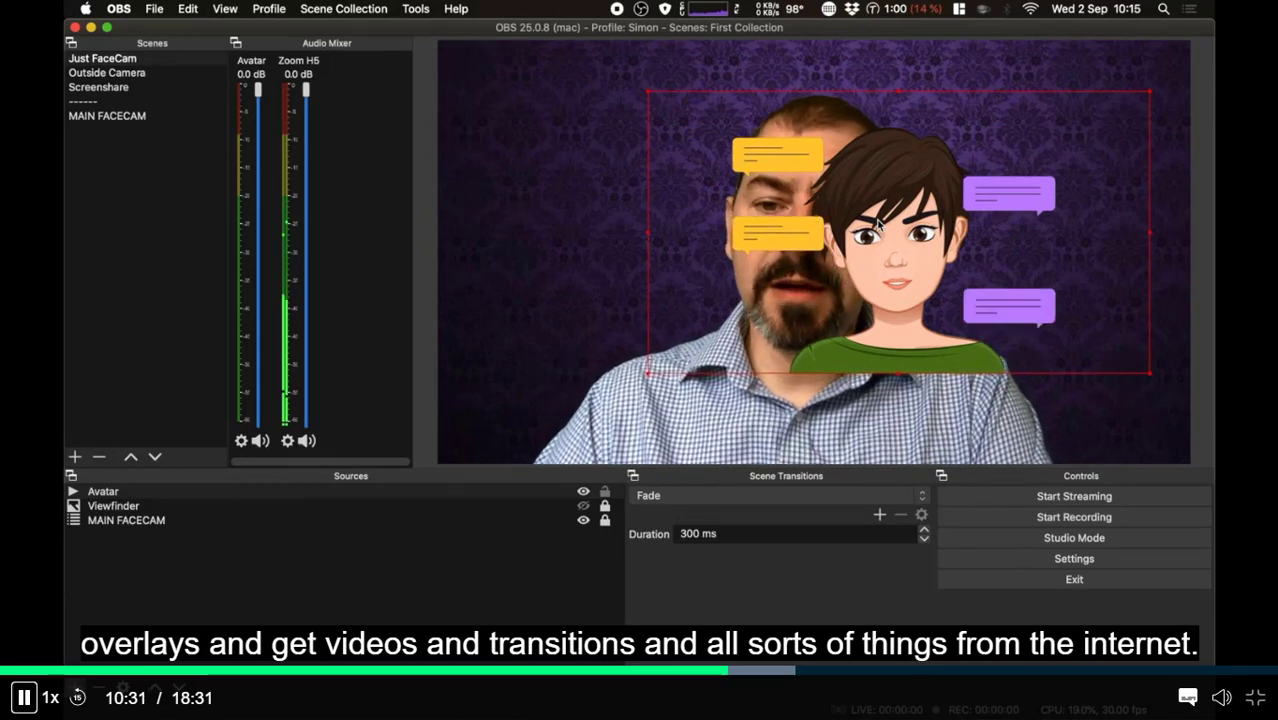
mouse_move(879, 222)
mouse_down()
mouse_move(750, 272)
mouse_move(806, 287)
mouse_move(878, 267)
mouse_move(726, 260)
mouse_move(910, 229)
mouse_move(890, 237)
mouse_up()
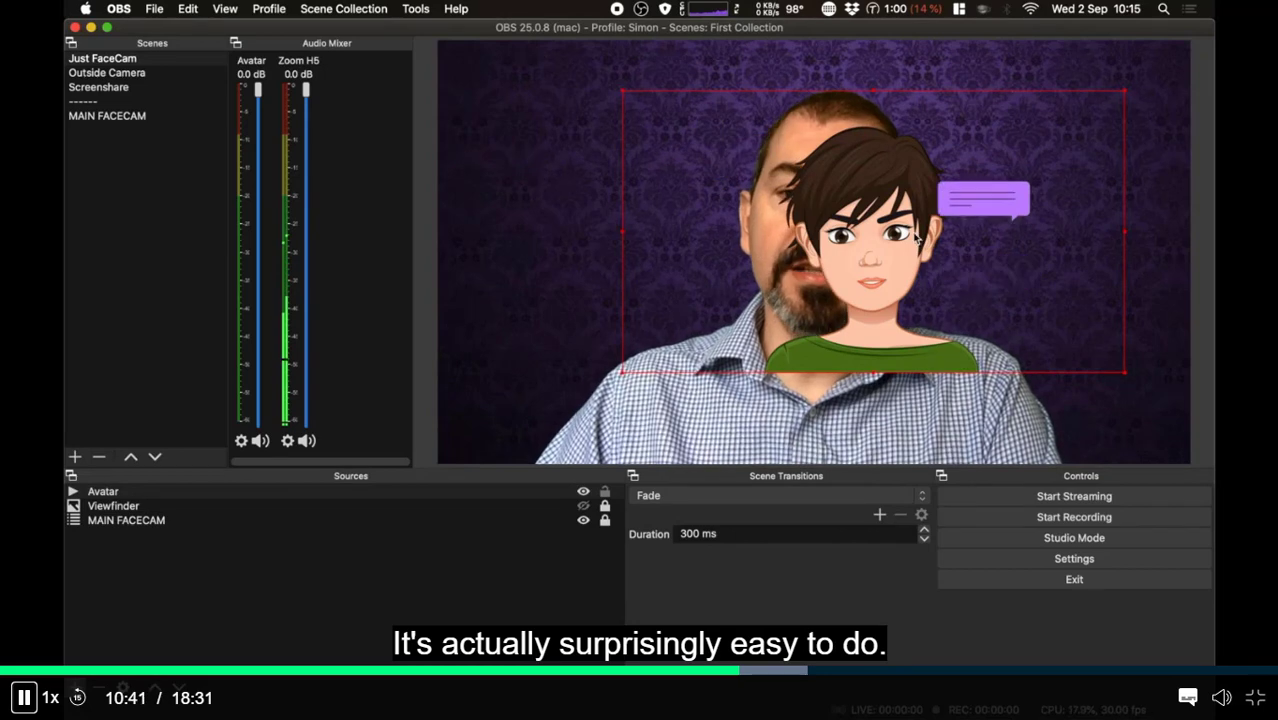
drag(906, 230, 964, 310)
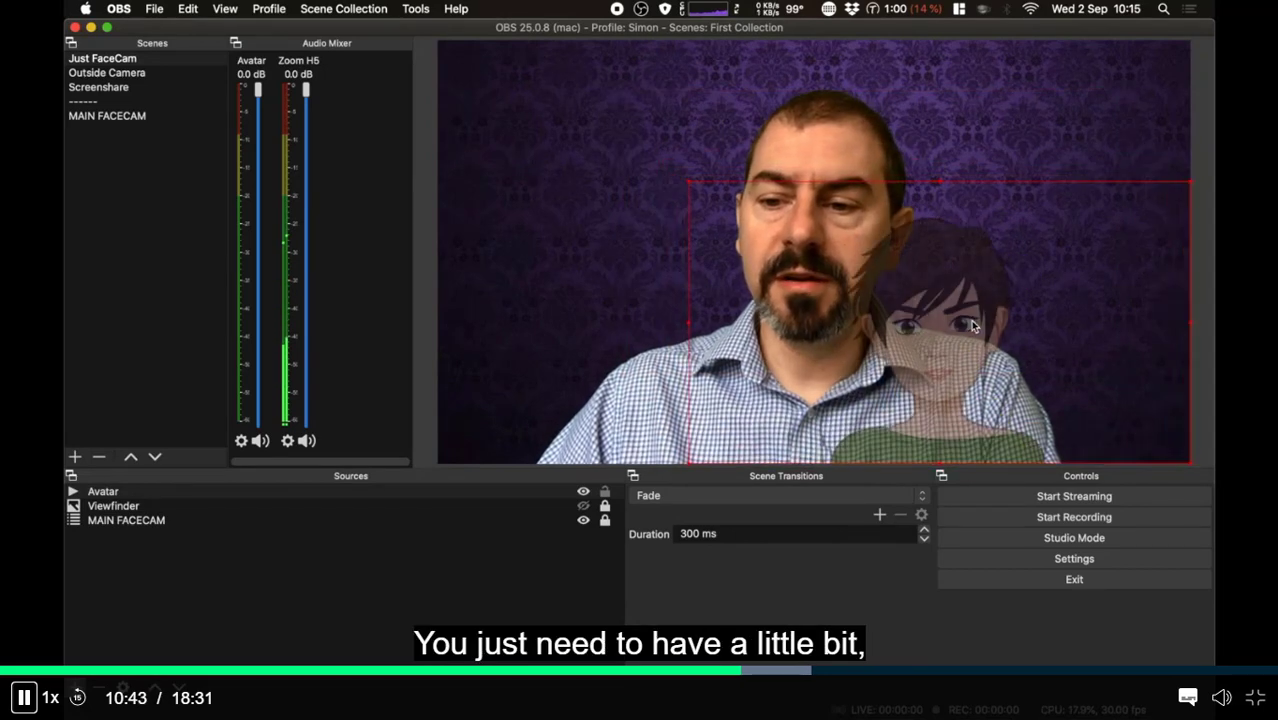
drag(687, 186, 939, 313)
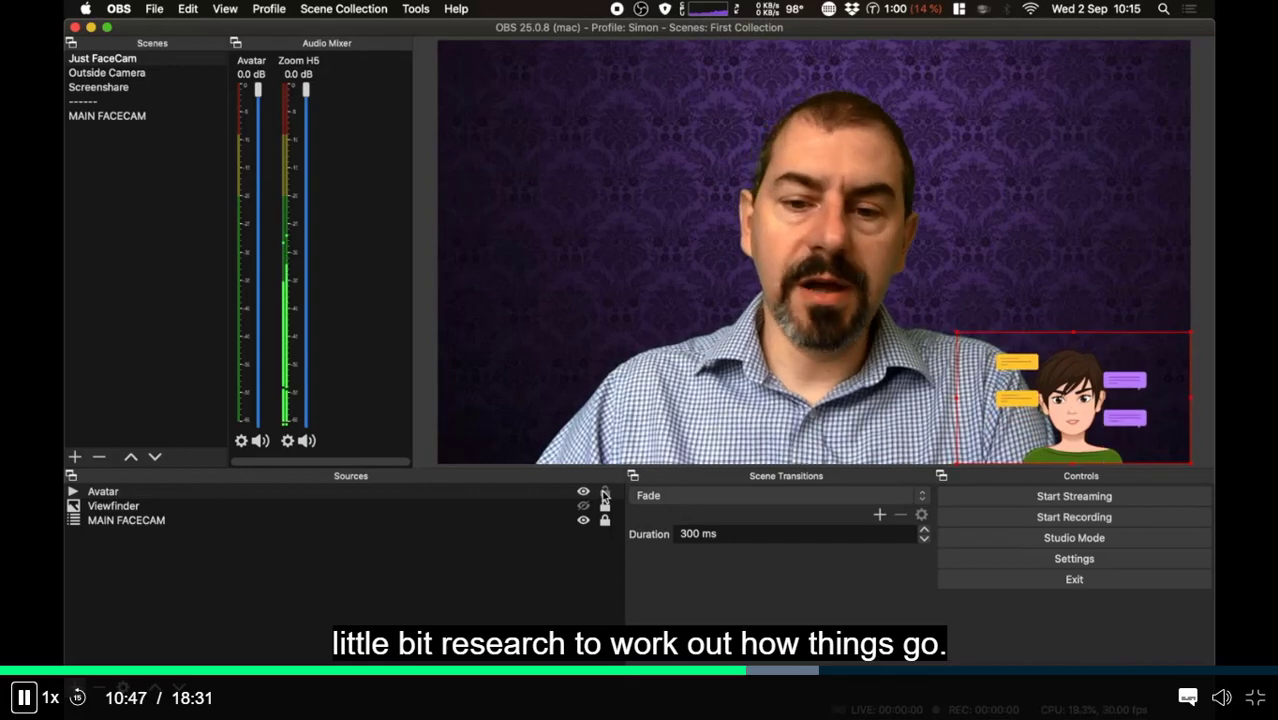
click(560, 491)
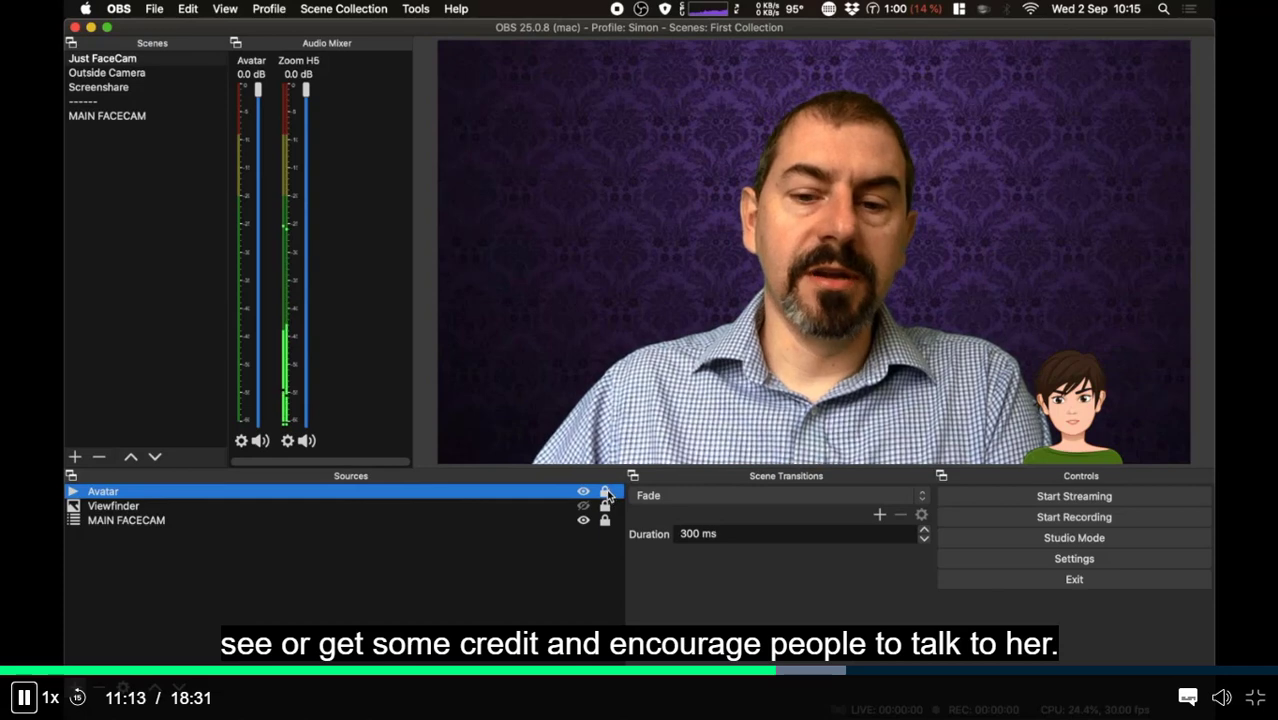
Step: Turn off looping in the Avatar source's properties
double_click(542, 490)
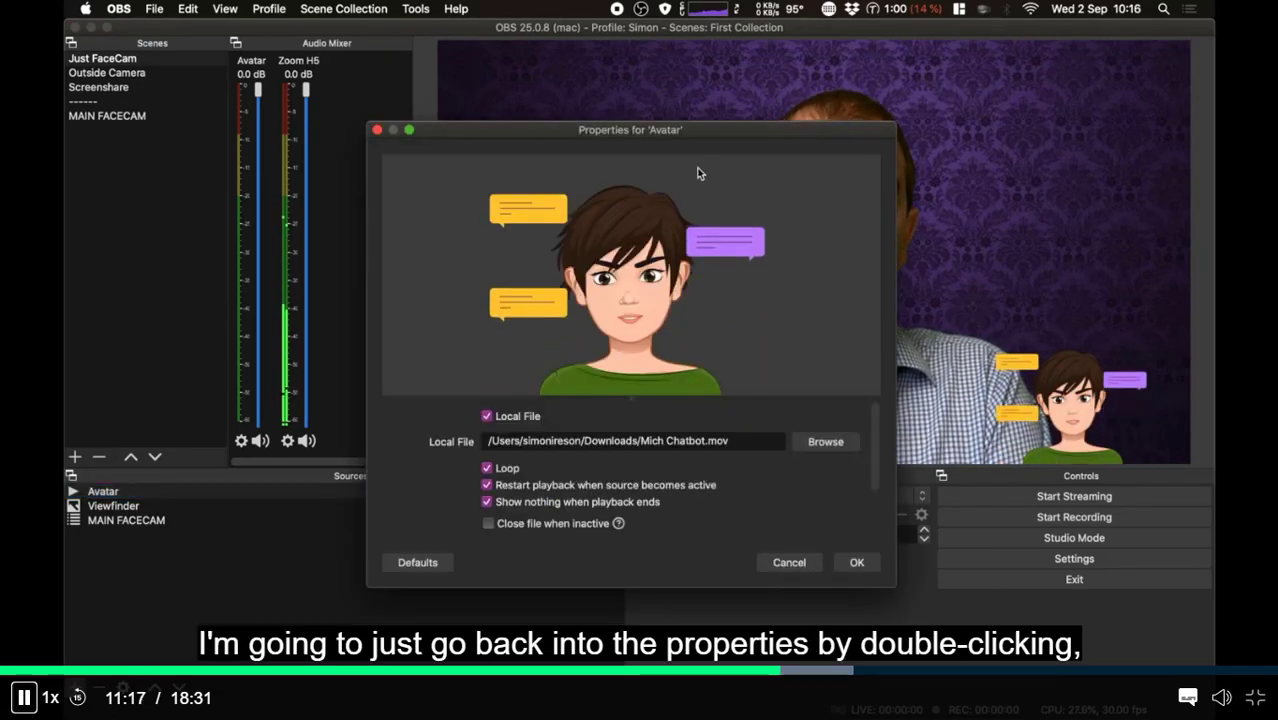
click(789, 562)
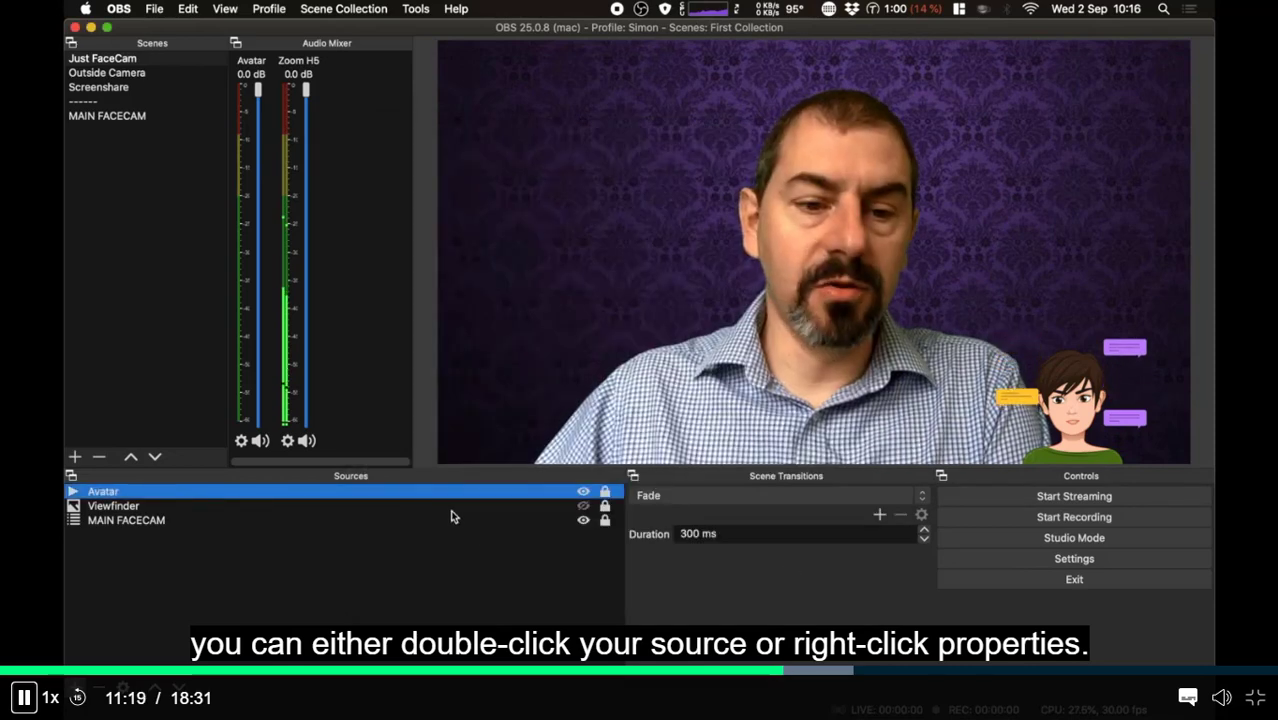
right_click(475, 492)
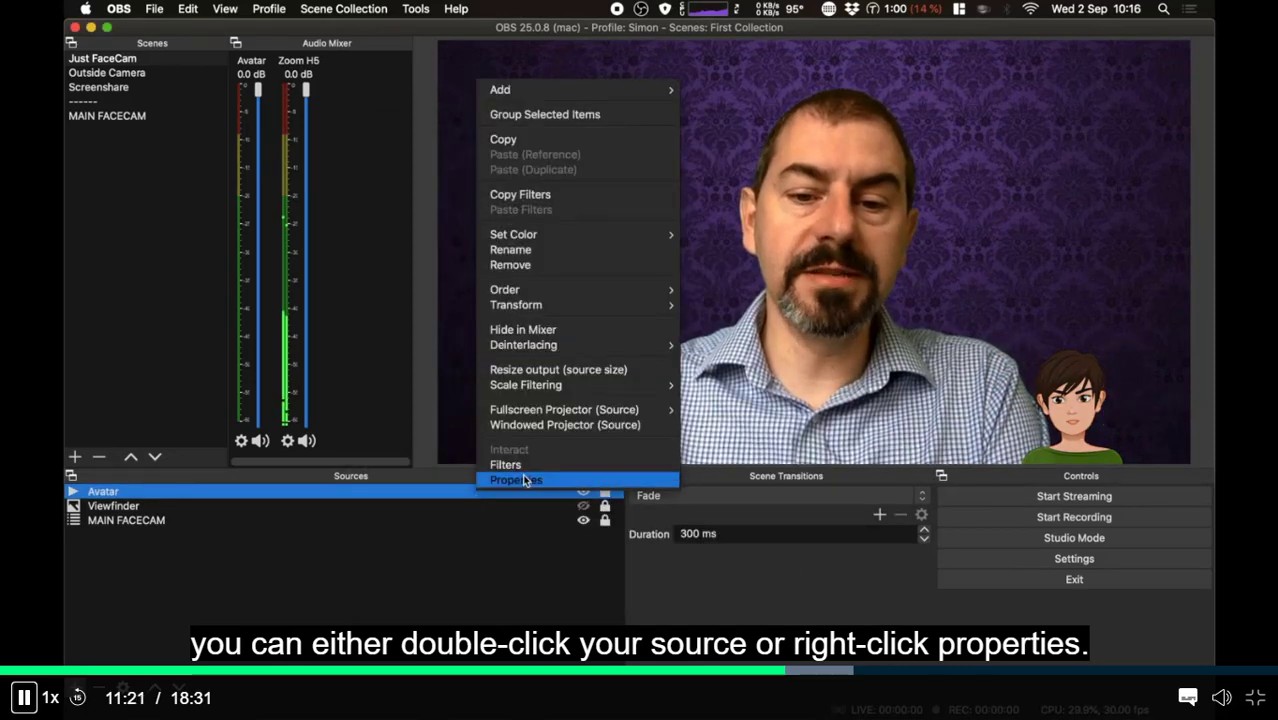
click(524, 481)
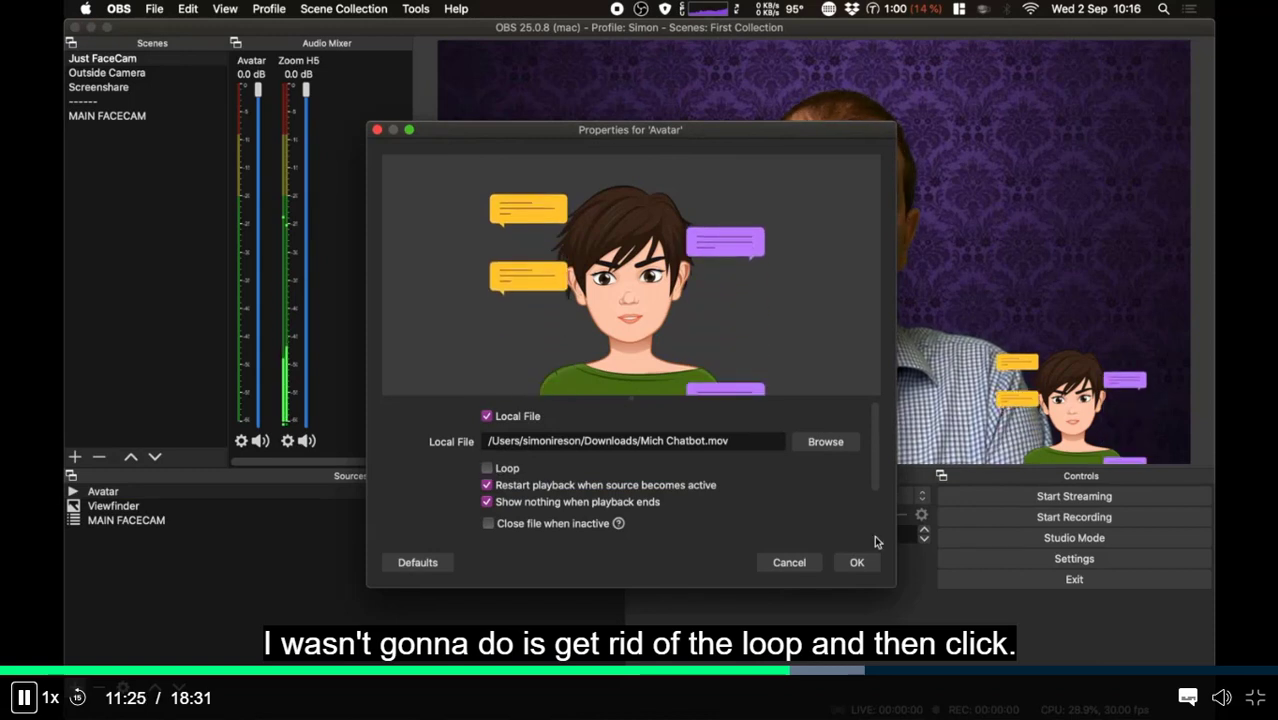
click(869, 569)
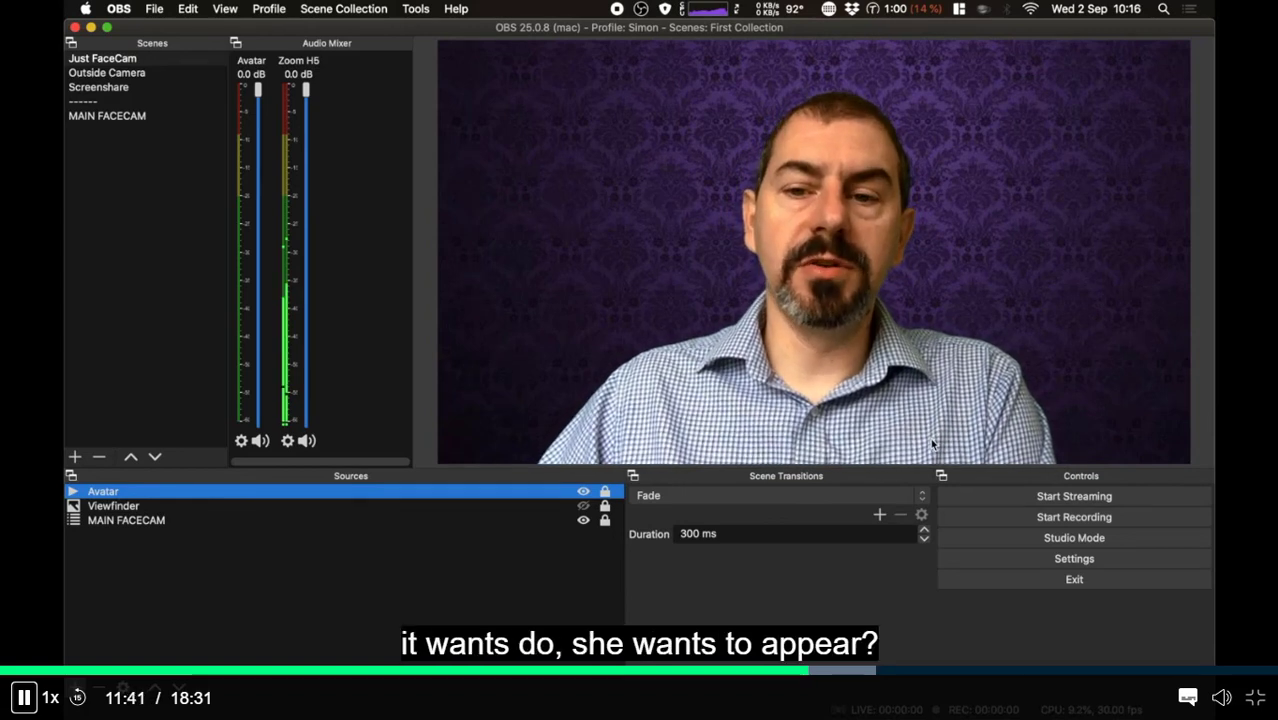
Step: Hide and show the Avatar source to replay its video, leaving it hidden
click(583, 491)
click(583, 491)
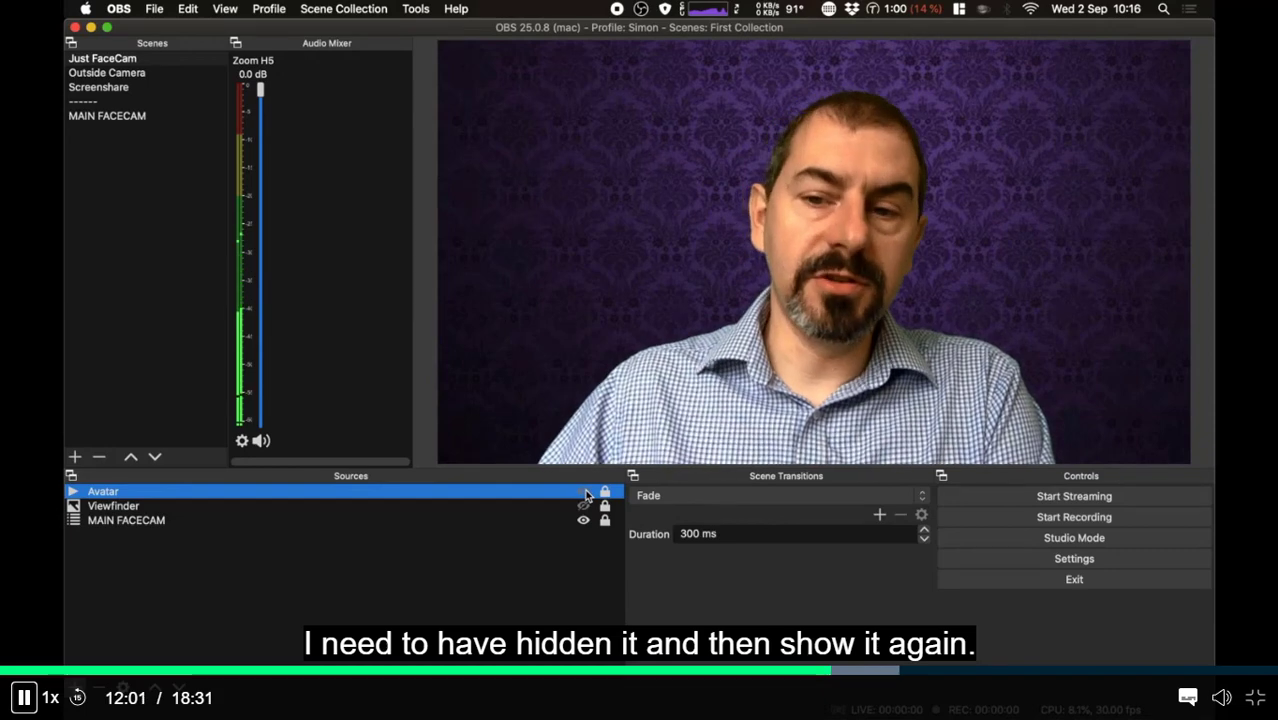
click(584, 492)
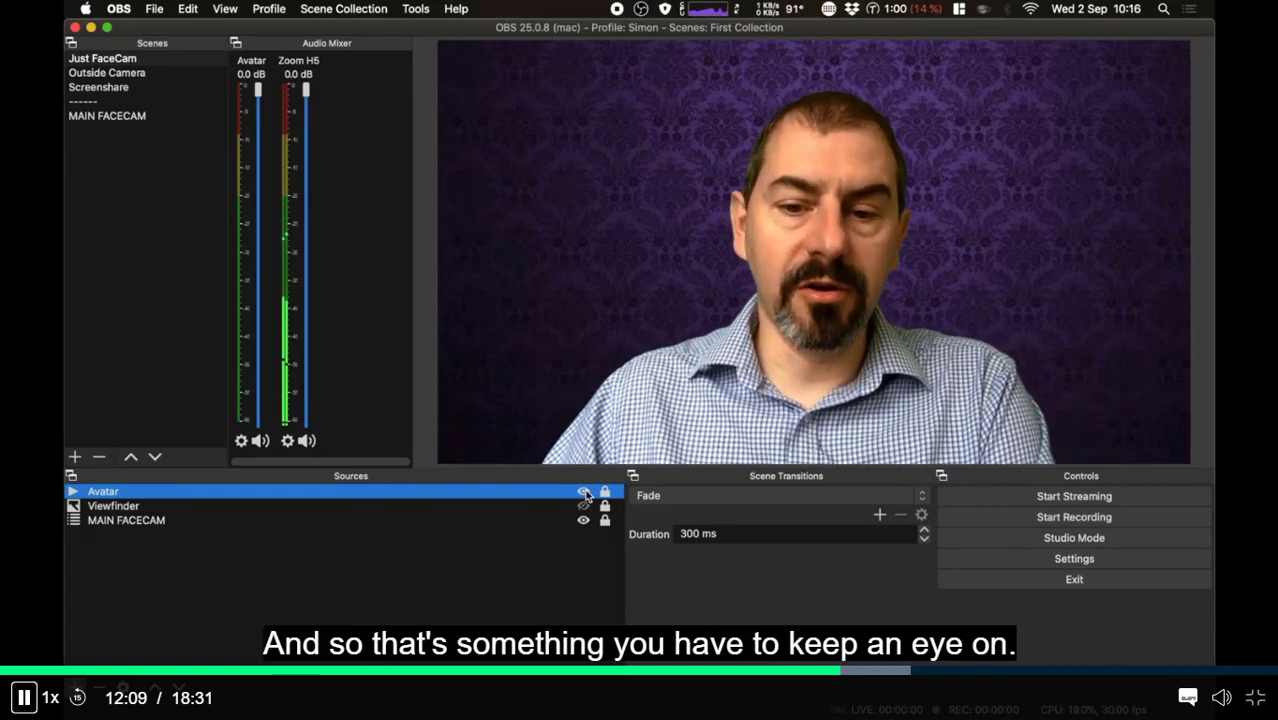
click(584, 492)
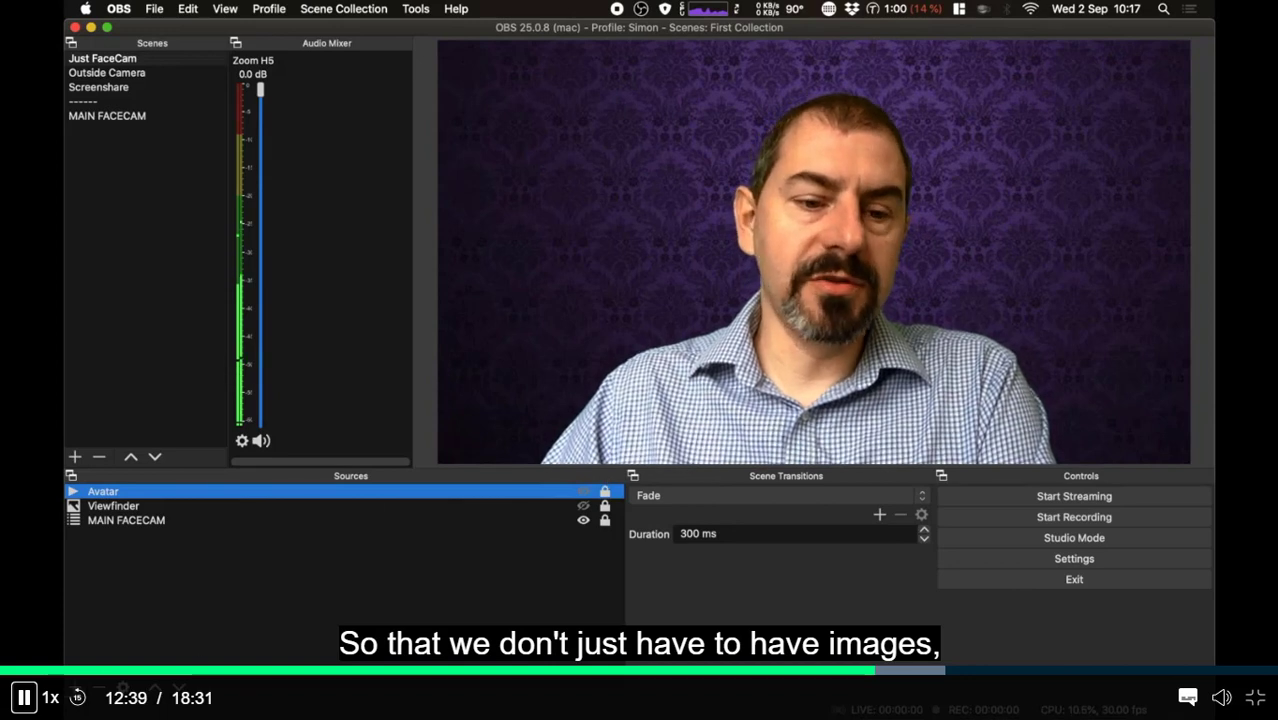
Step: Add a new media source named Tornado to the Just FaceCam scene and load Tornado.mov from the Effects folder
click(75, 678)
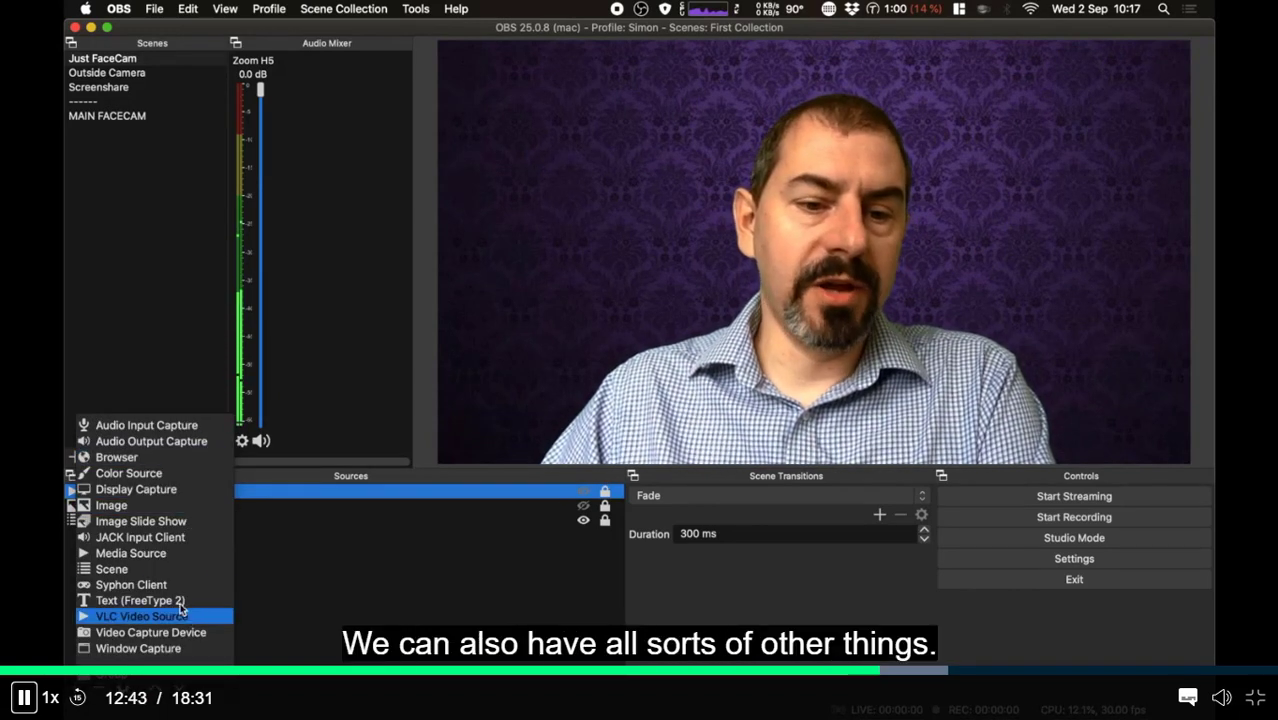
click(170, 554)
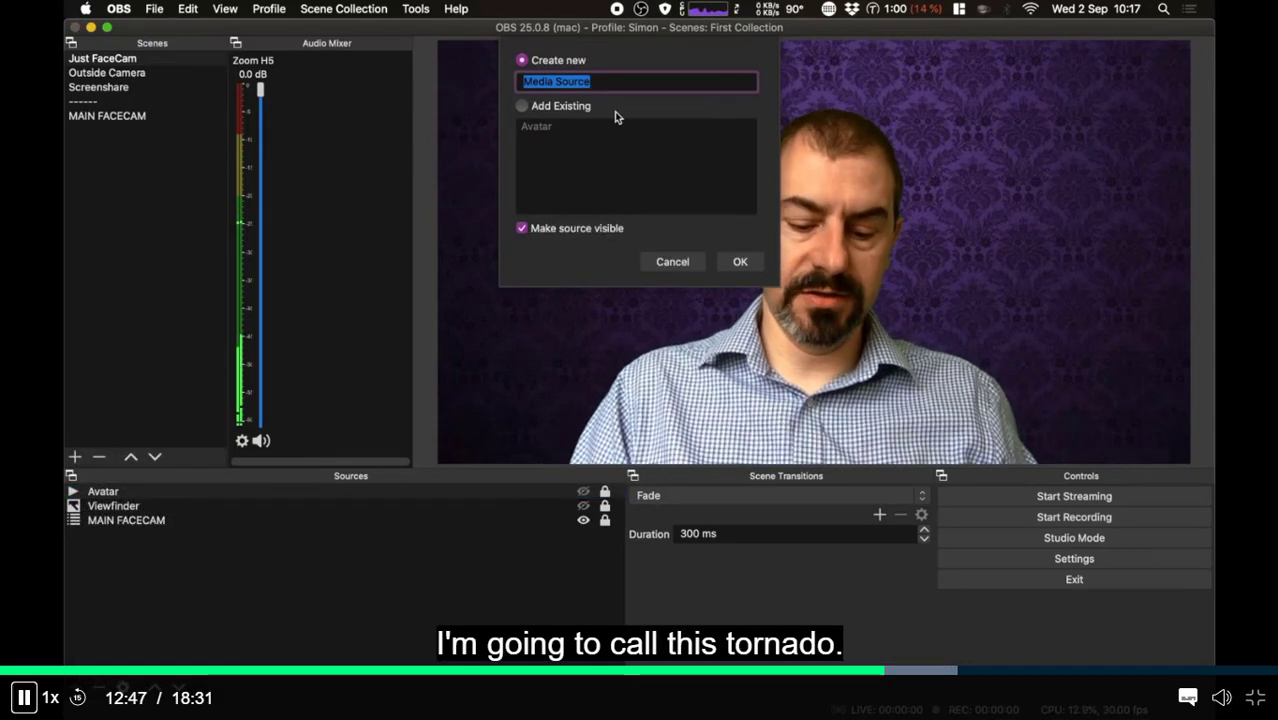
text(Tornado)
key(Return)
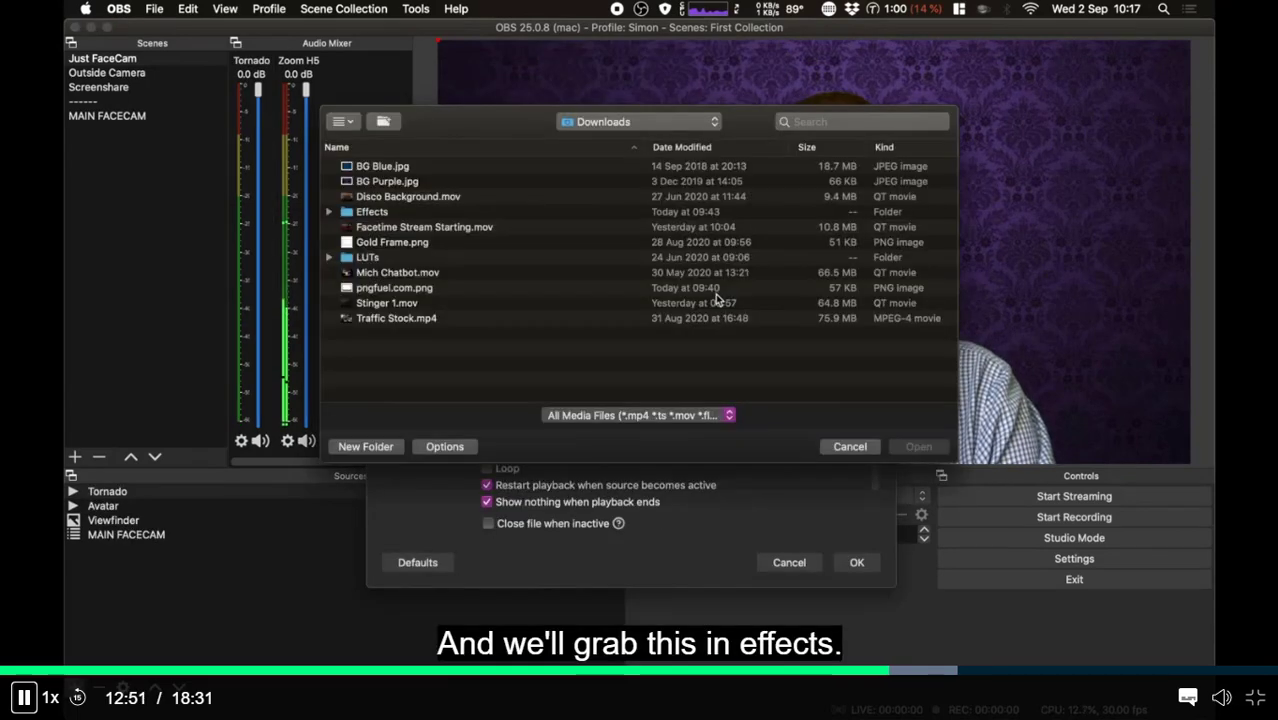
double_click(401, 215)
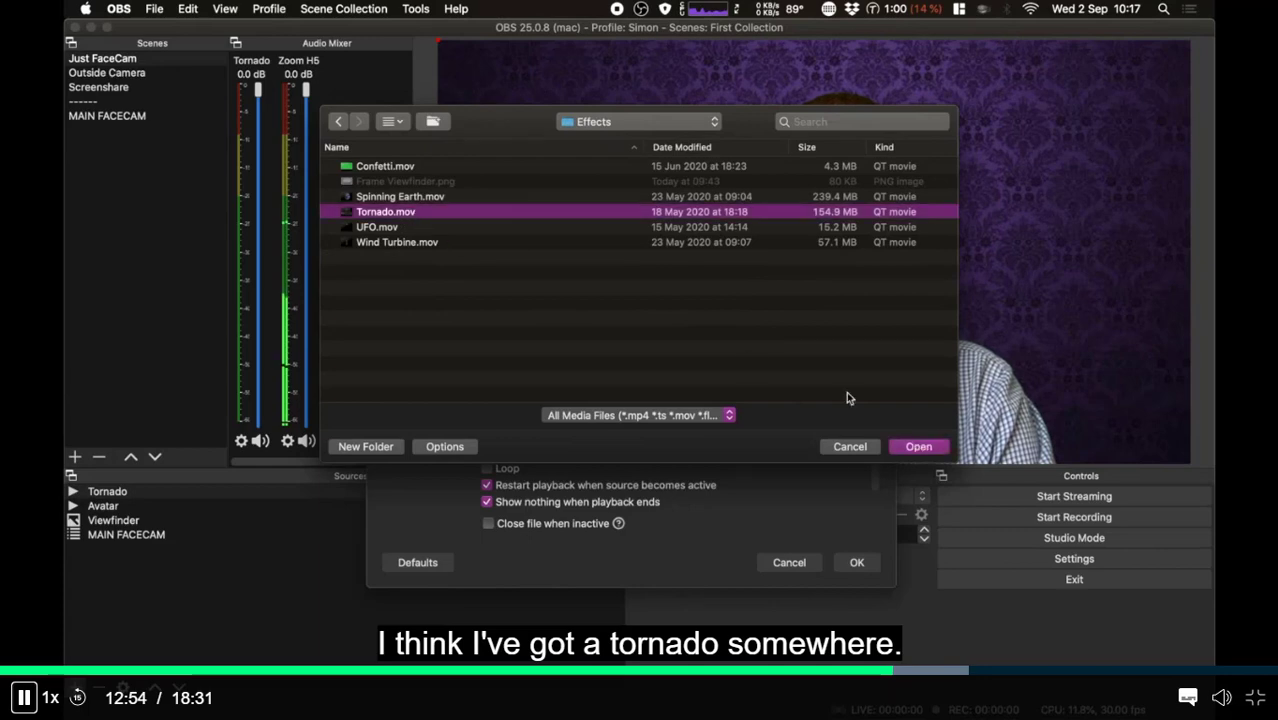
click(928, 447)
click(857, 563)
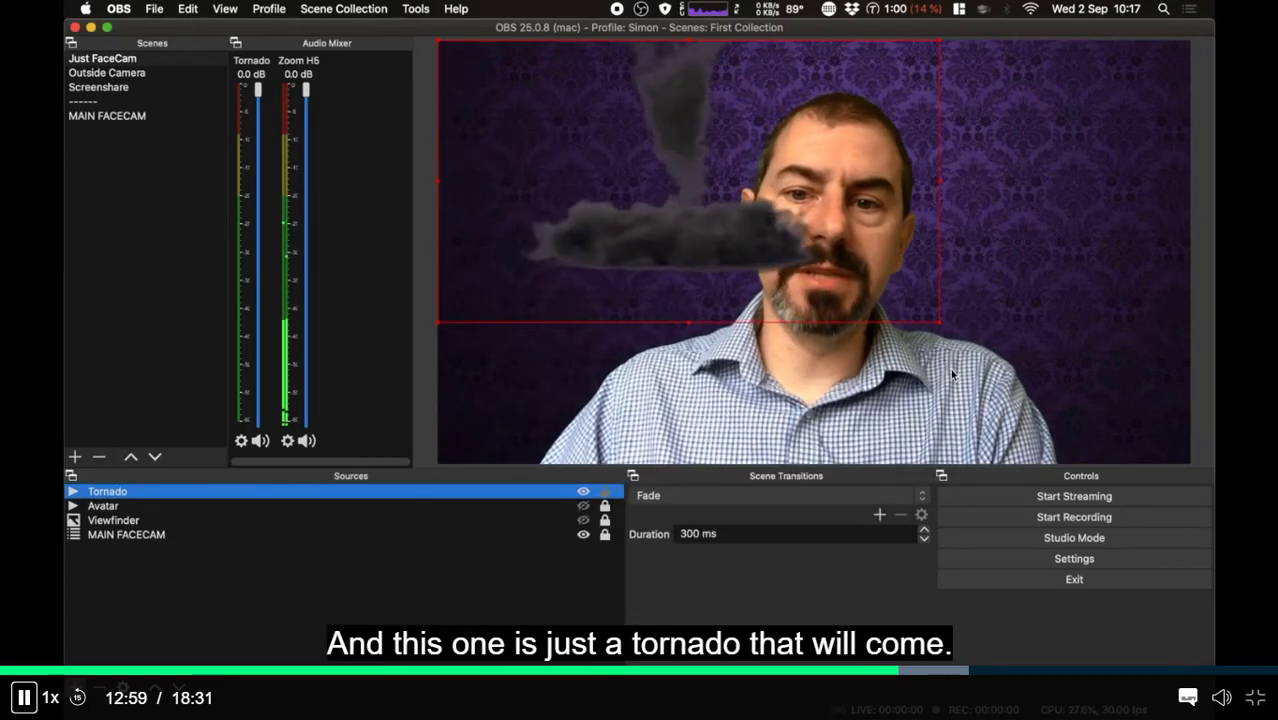
Step: Fit the Tornado source to the screen, and lock and hide it
right_click(546, 495)
mouse_move(629, 303)
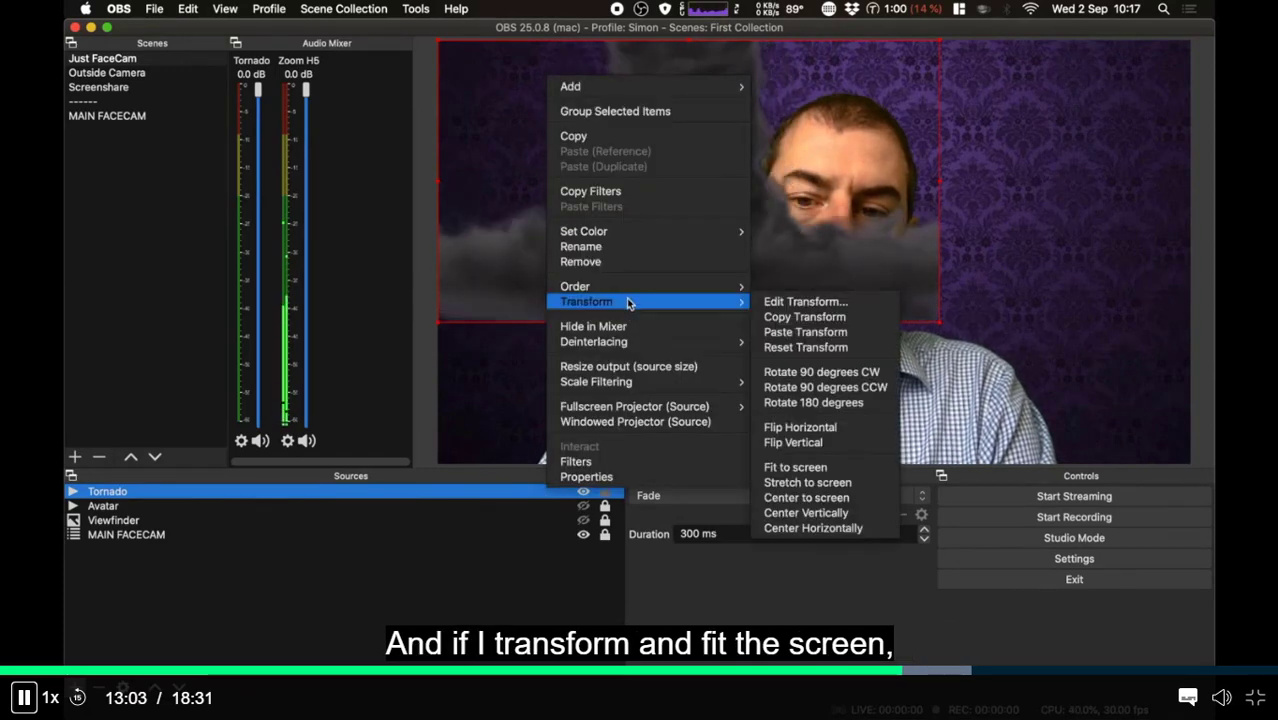
click(850, 468)
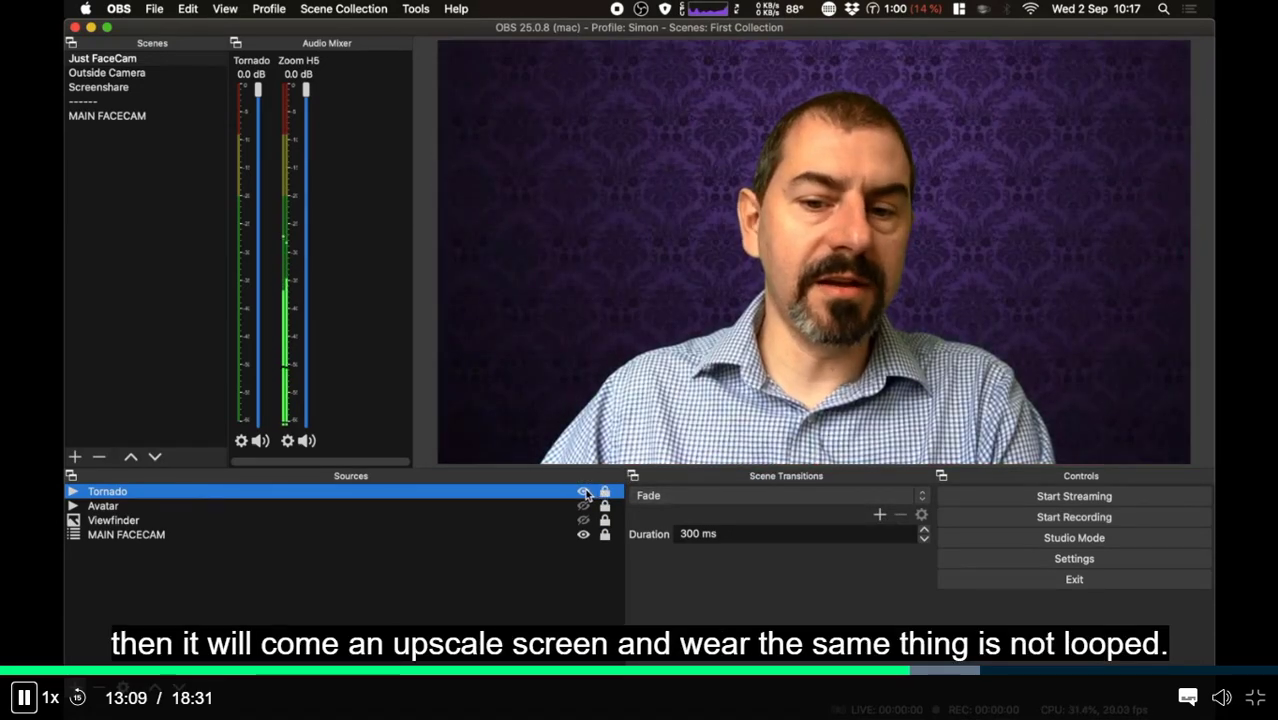
click(584, 492)
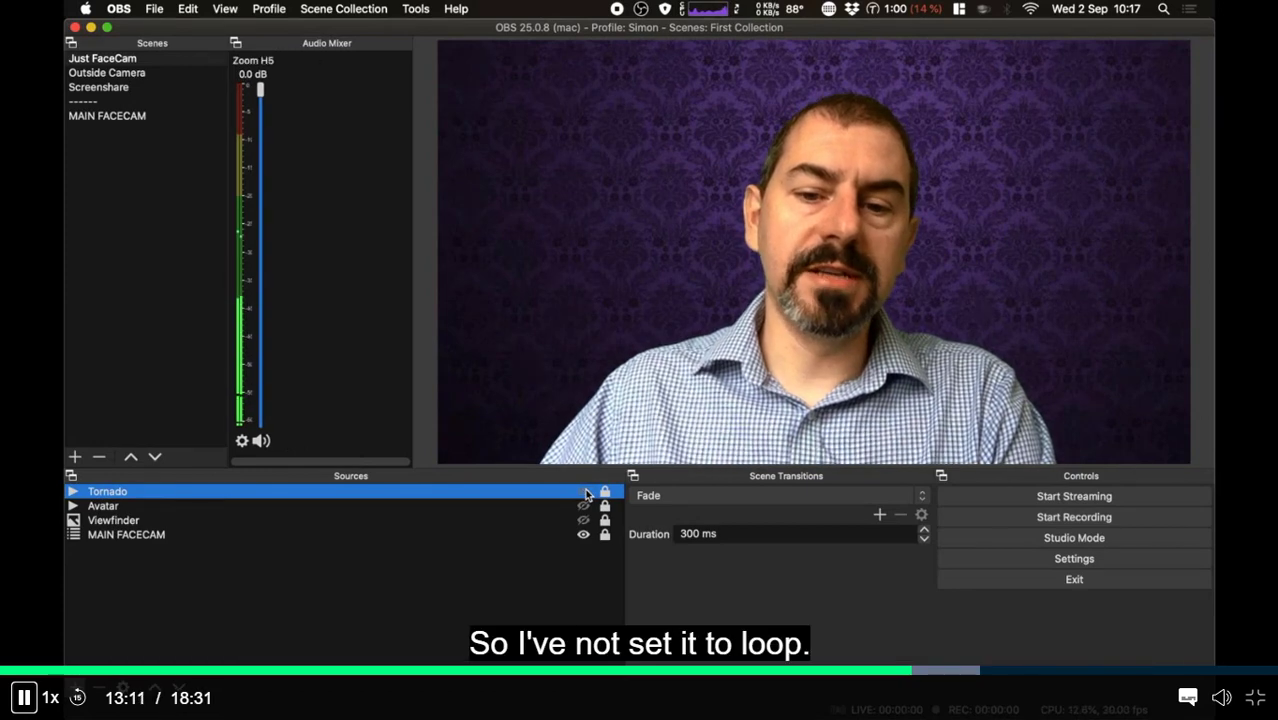
Step: Add a new media source named Wind Turbine to the Just FaceCam scene and load Wind Turbine.mov from the Effects folder
click(584, 492)
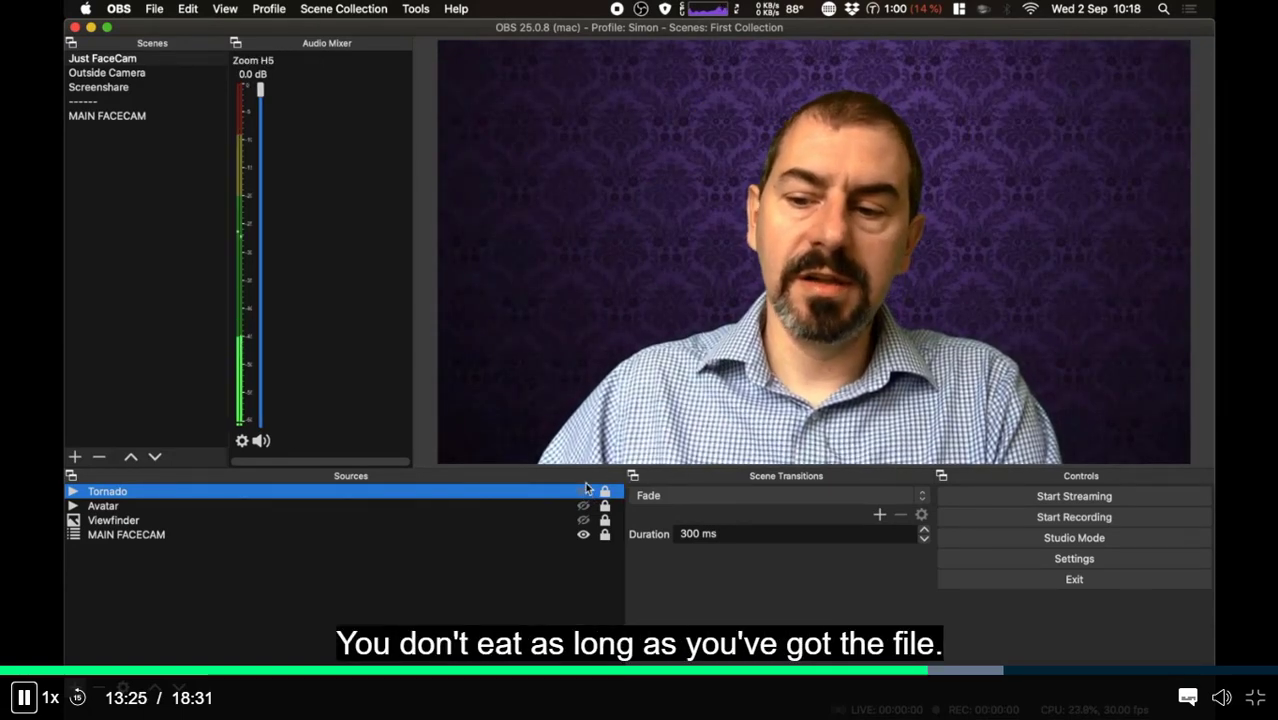
click(78, 688)
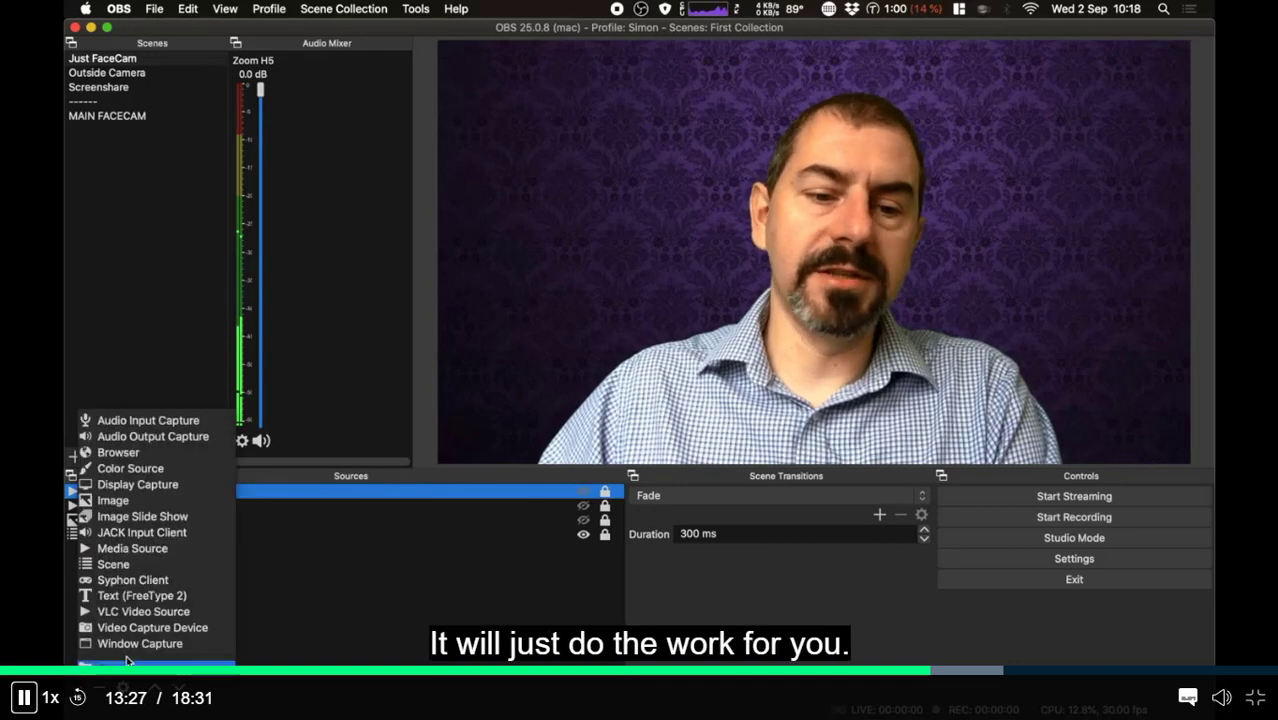
click(155, 550)
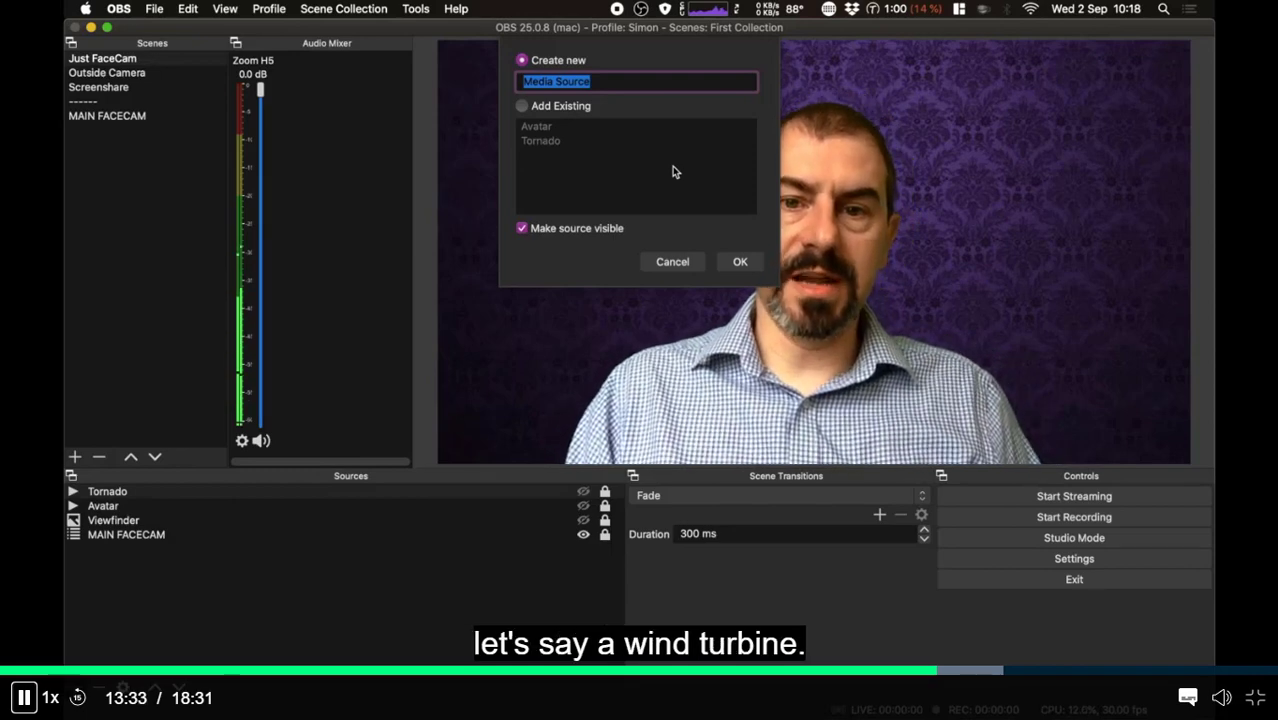
text(Wind Tur)
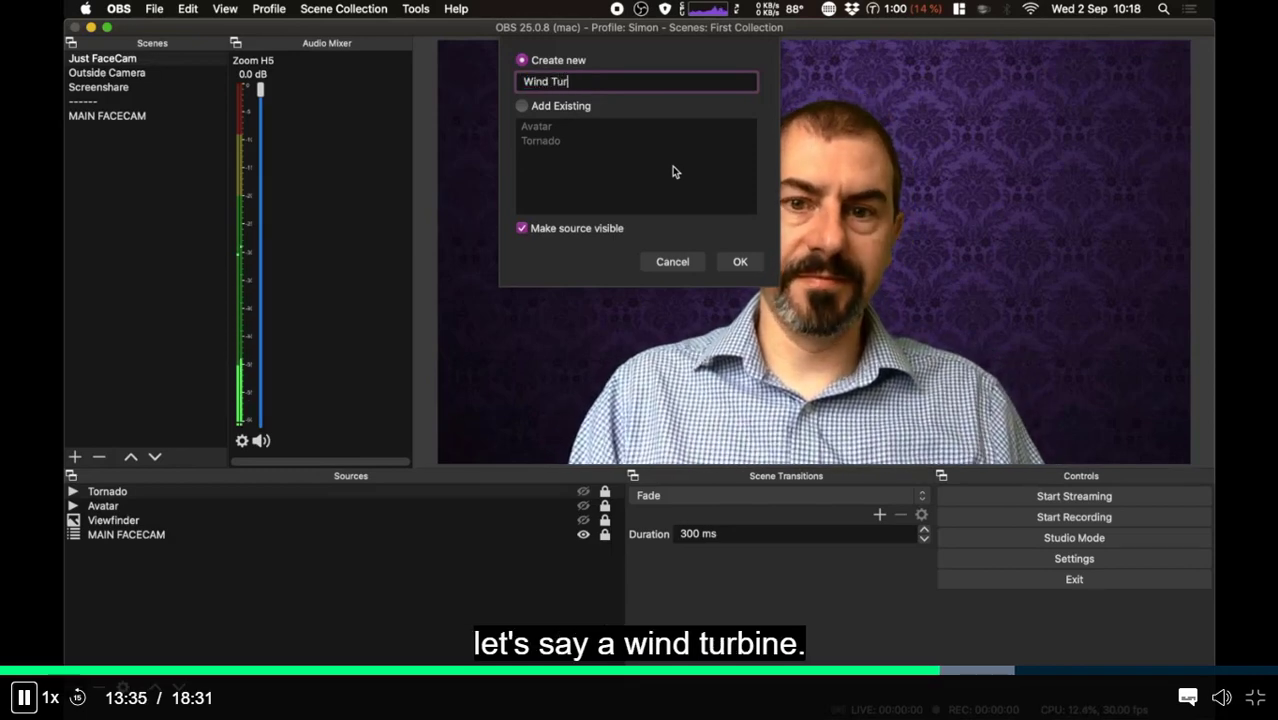
text(boine)
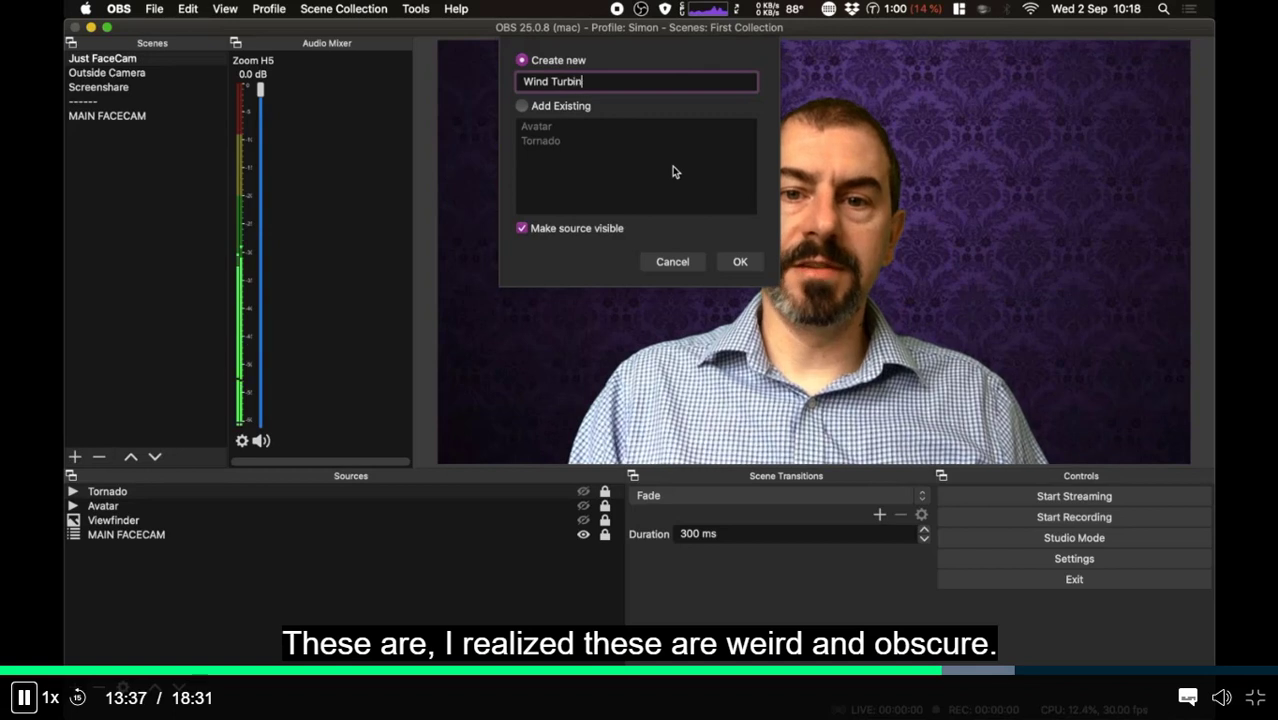
key(Return)
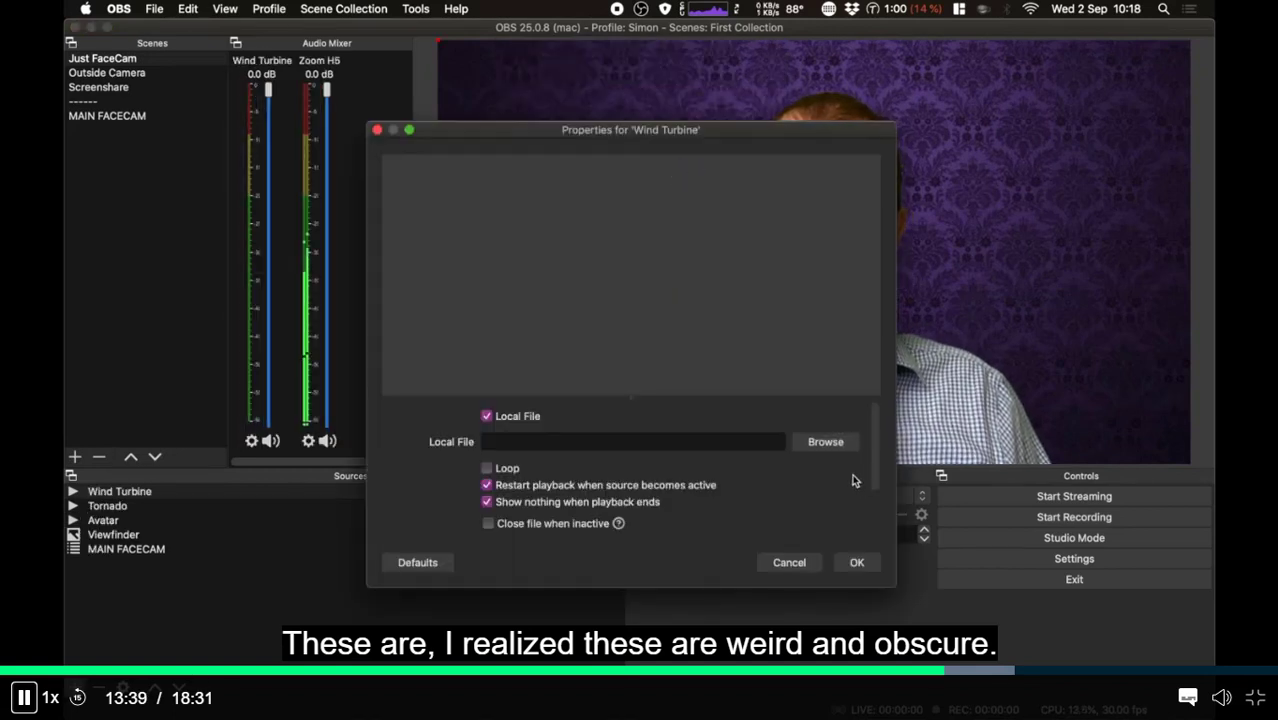
click(843, 447)
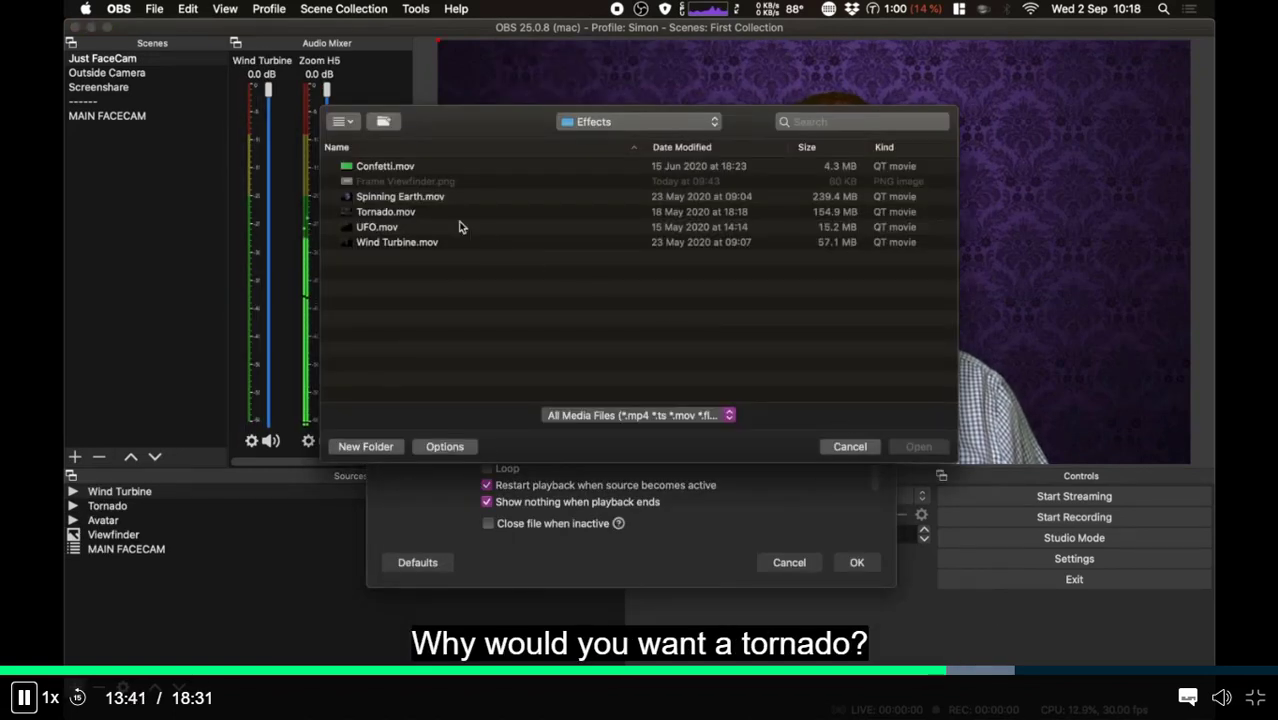
click(406, 242)
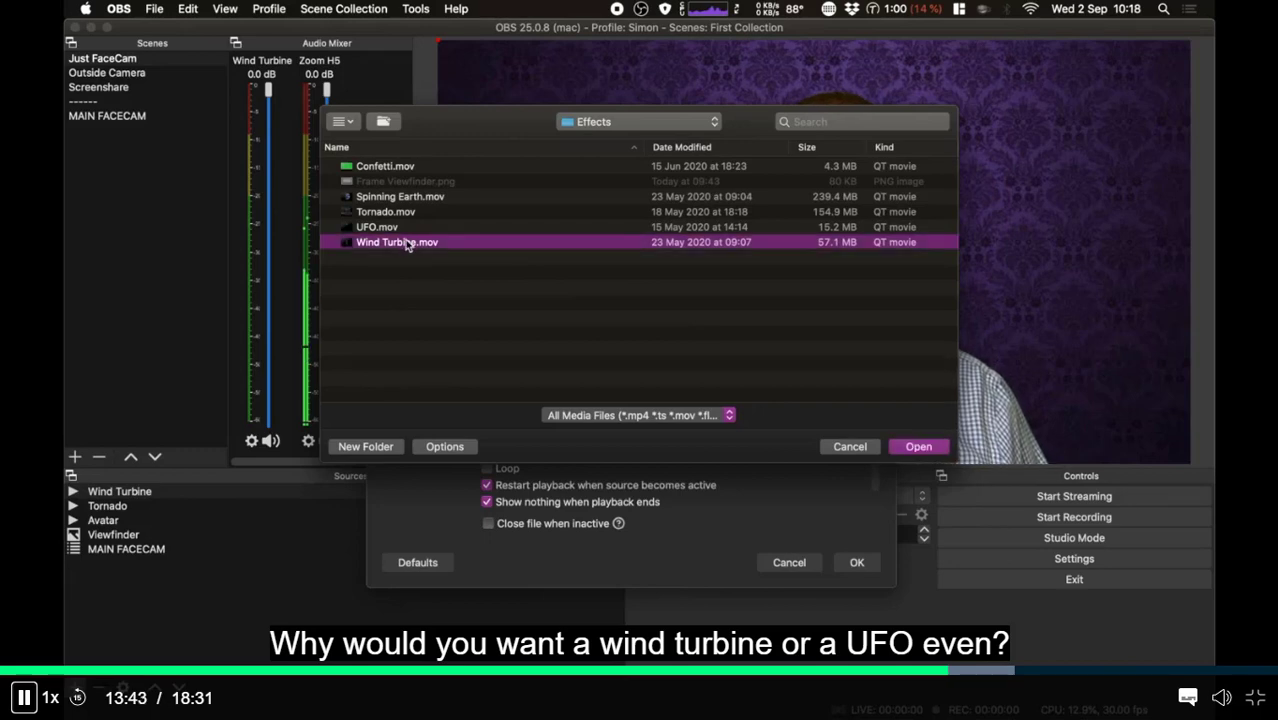
click(917, 447)
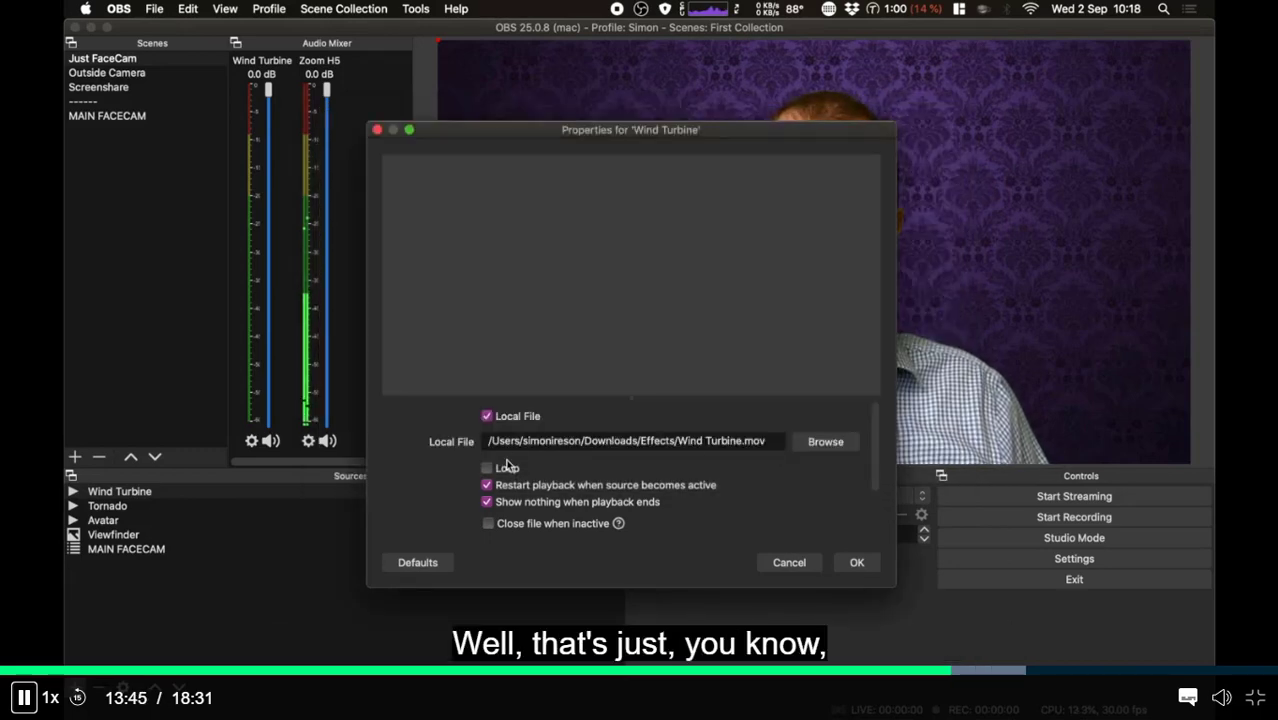
click(850, 562)
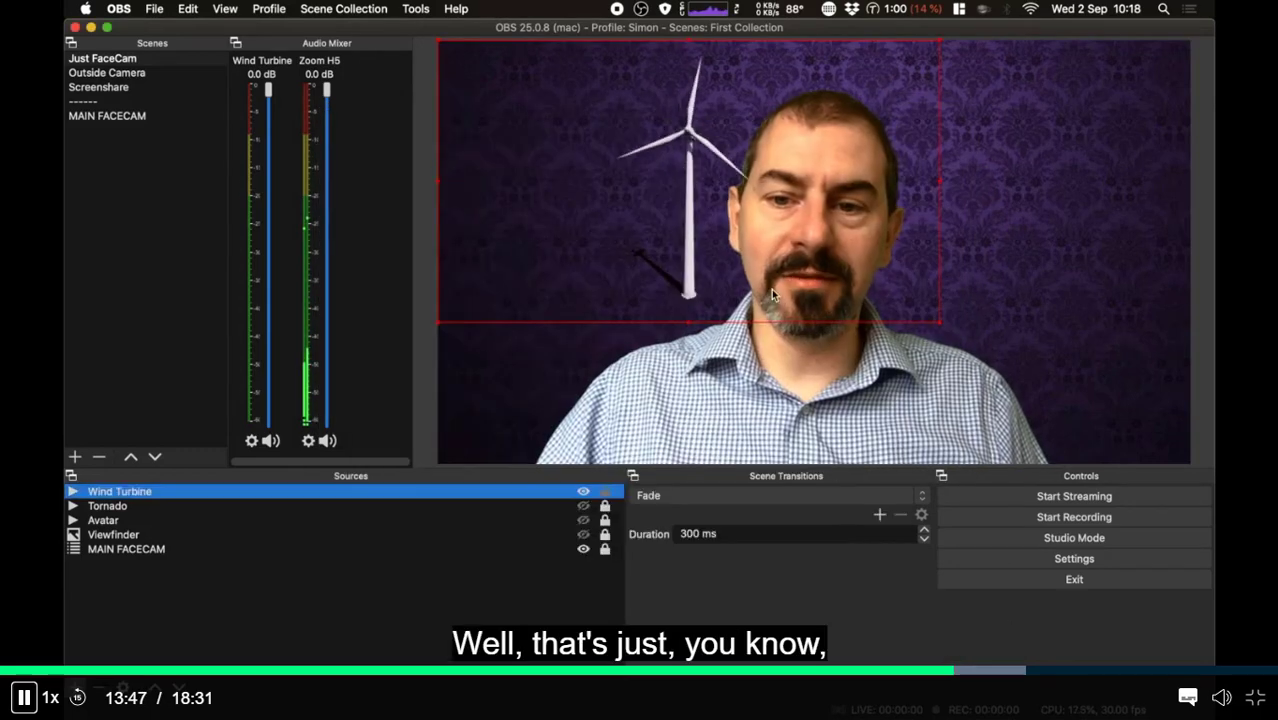
Step: Shrink the Wind Turbine source and place it in the lower-left corner of the canvas, then lock and hide it
drag(889, 278, 726, 190)
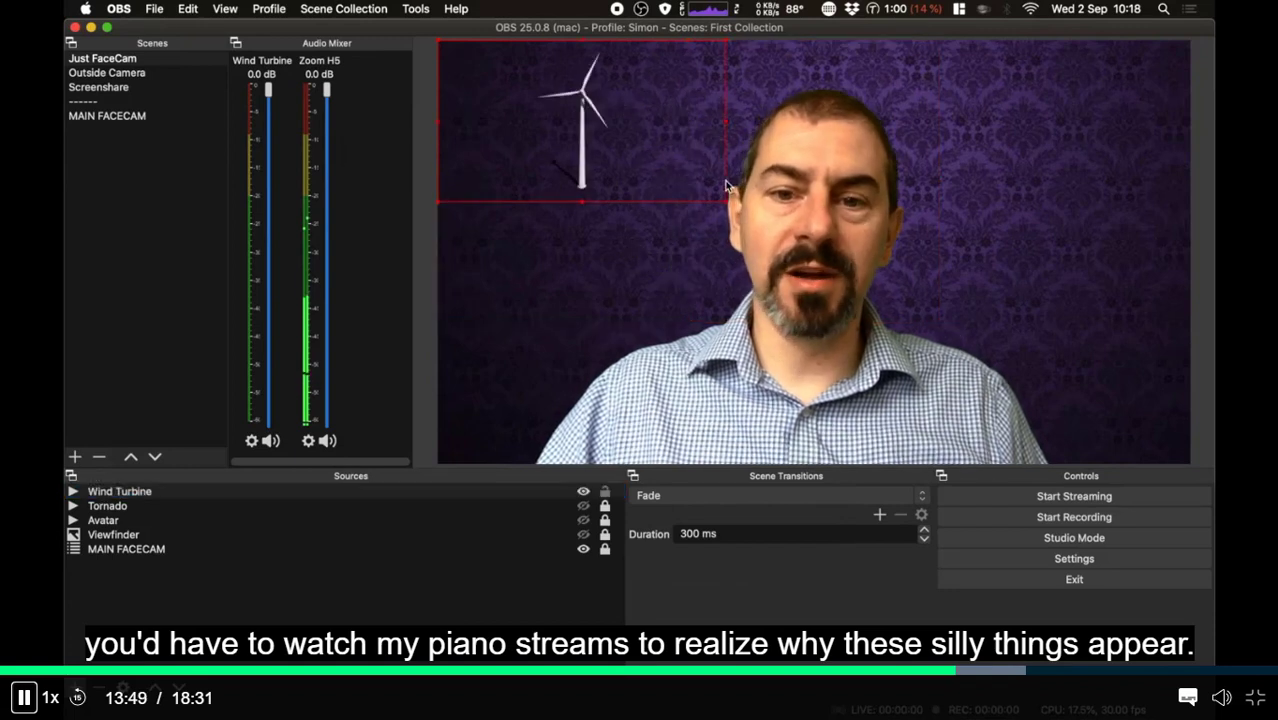
drag(613, 135, 537, 391)
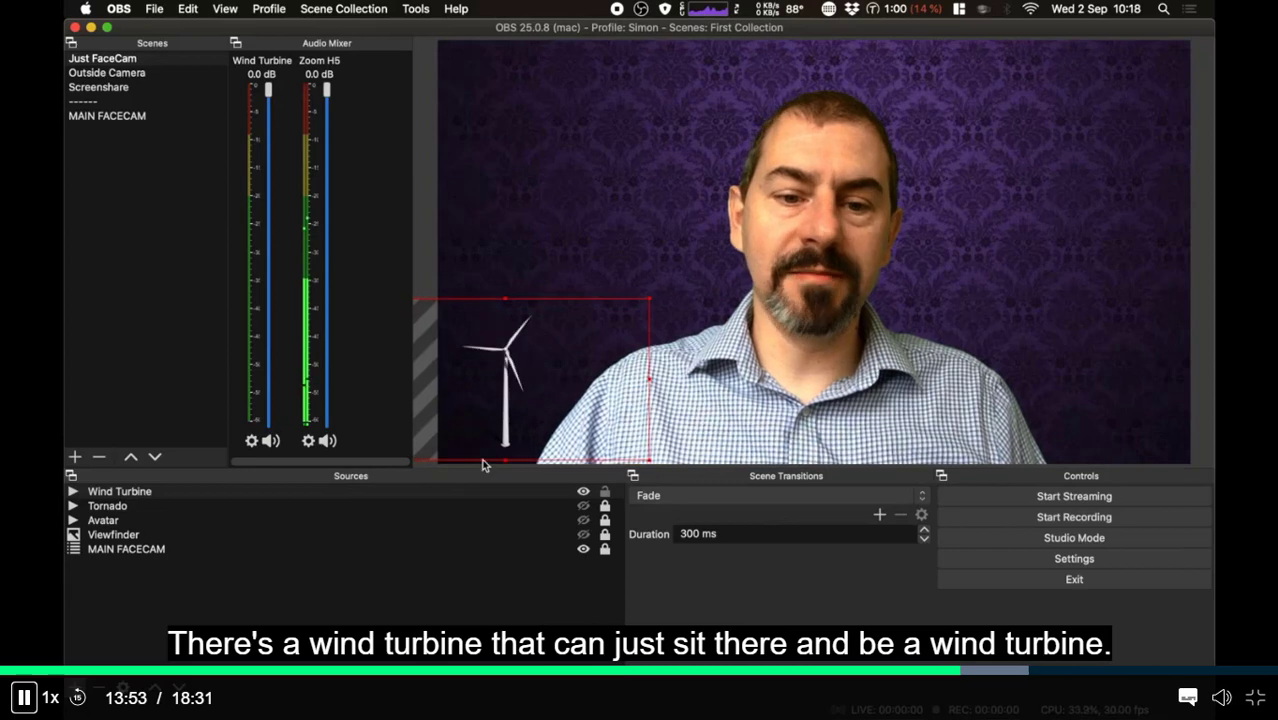
click(605, 492)
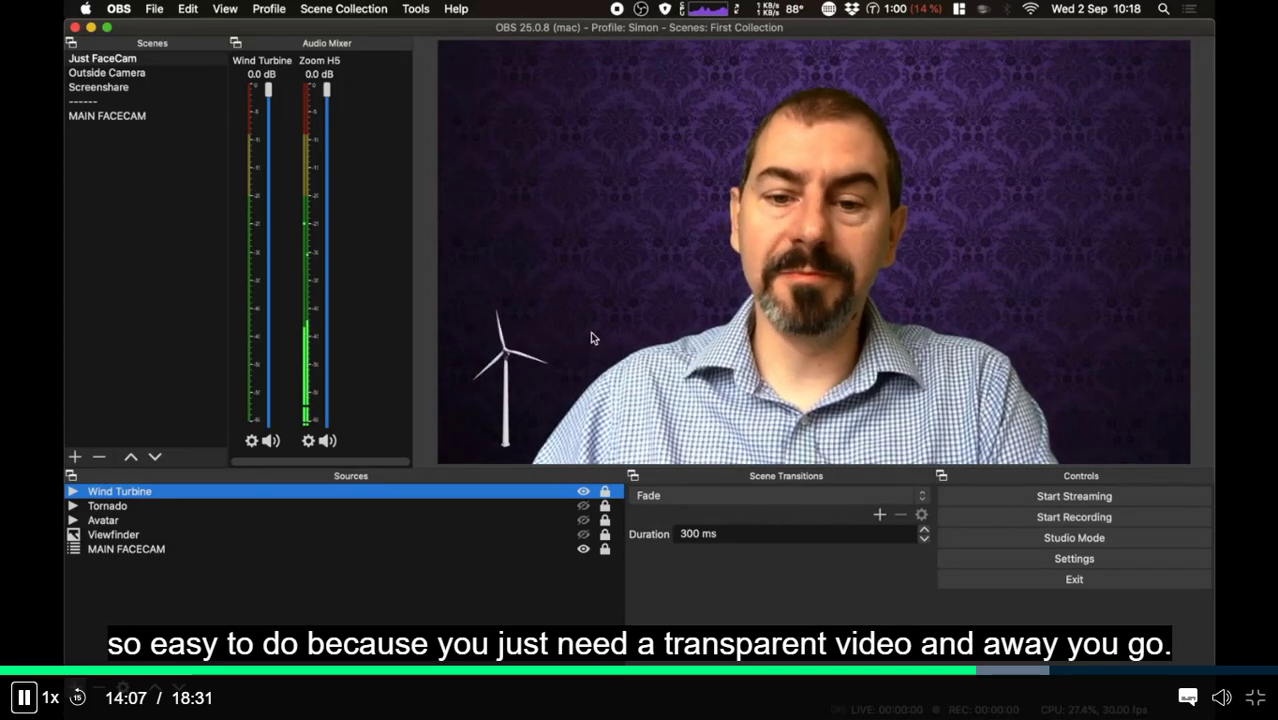
click(582, 491)
Step: Remove the Wind Turbine, Tornado and Avatar sources from the Just FaceCam scene
right_click(538, 491)
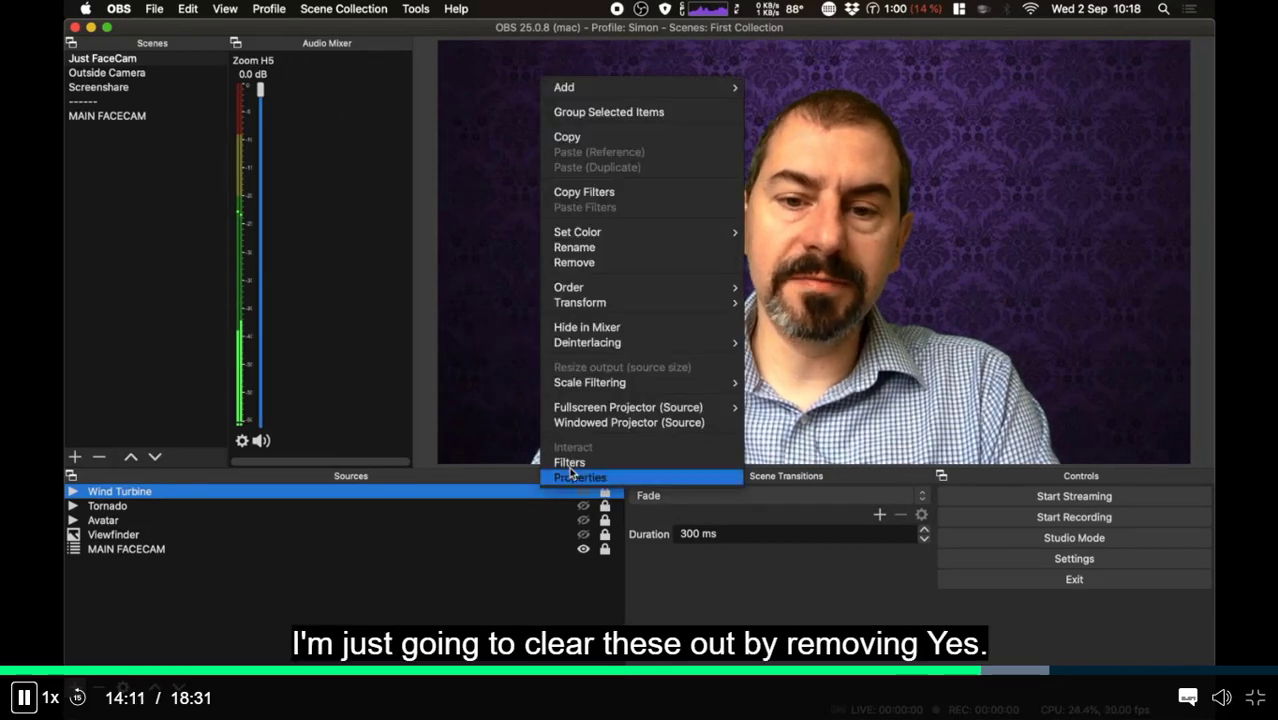
click(587, 263)
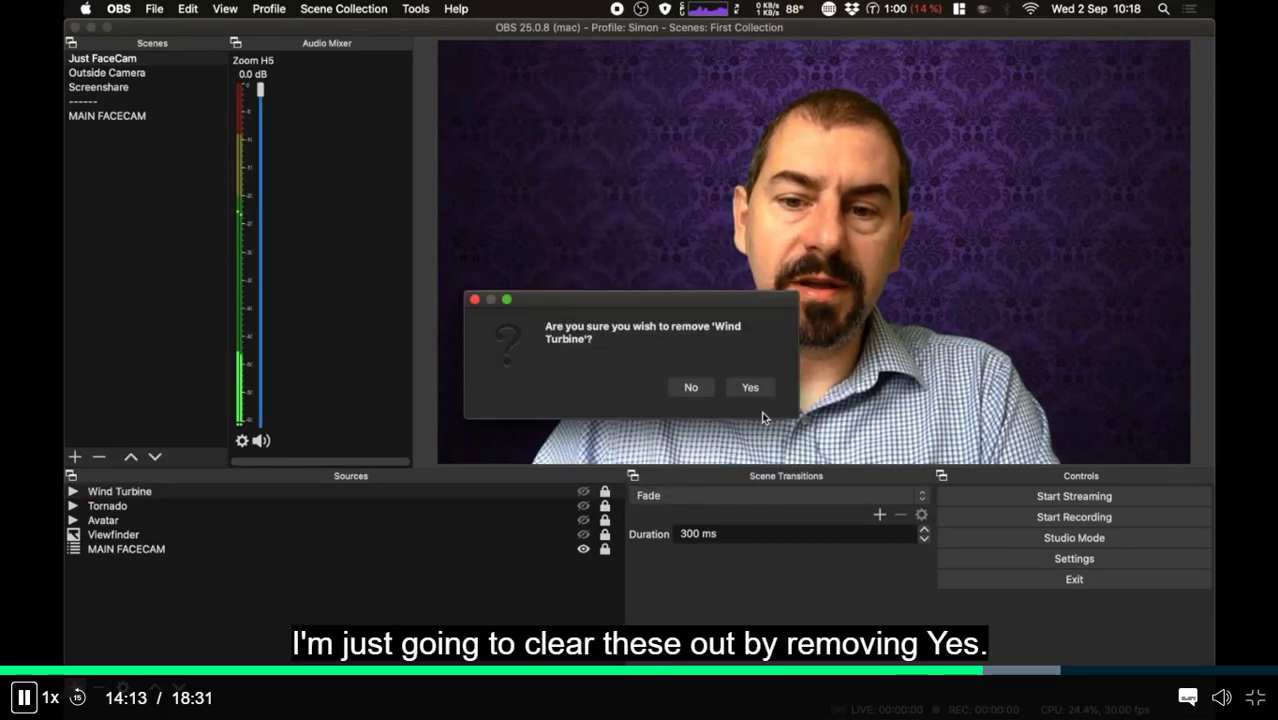
click(752, 389)
click(568, 491)
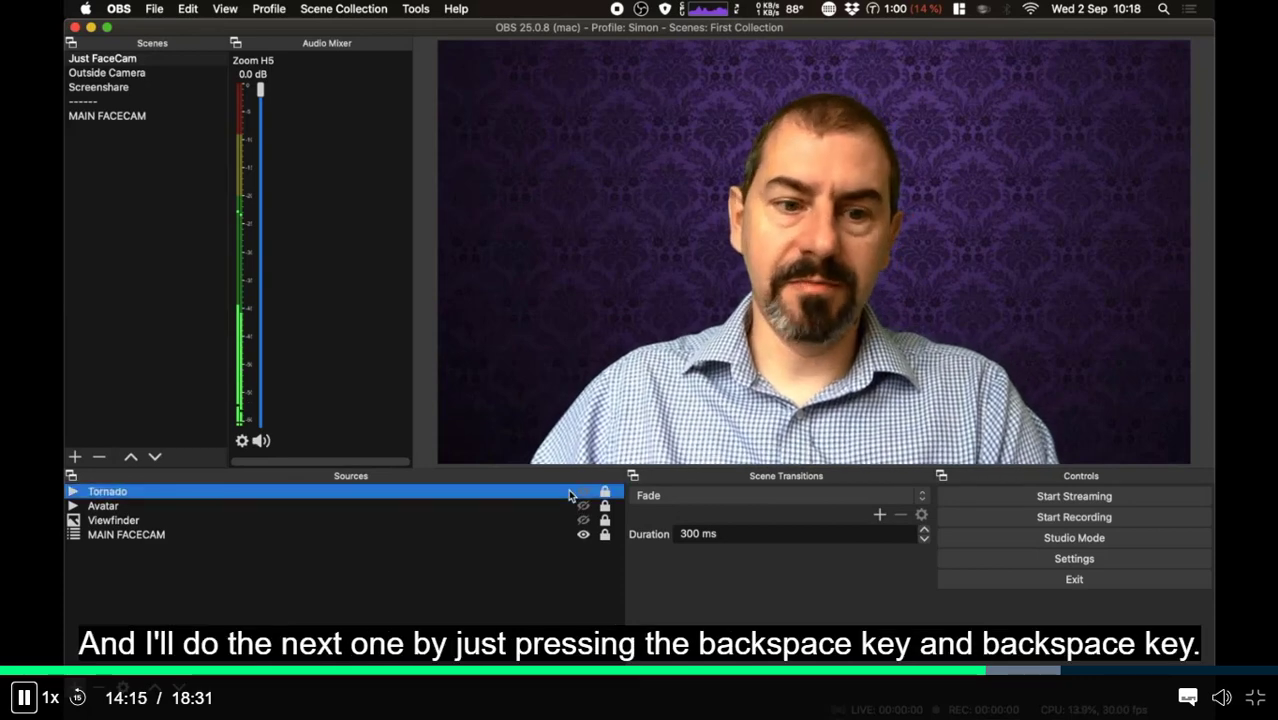
key(BackSpace)
click(746, 388)
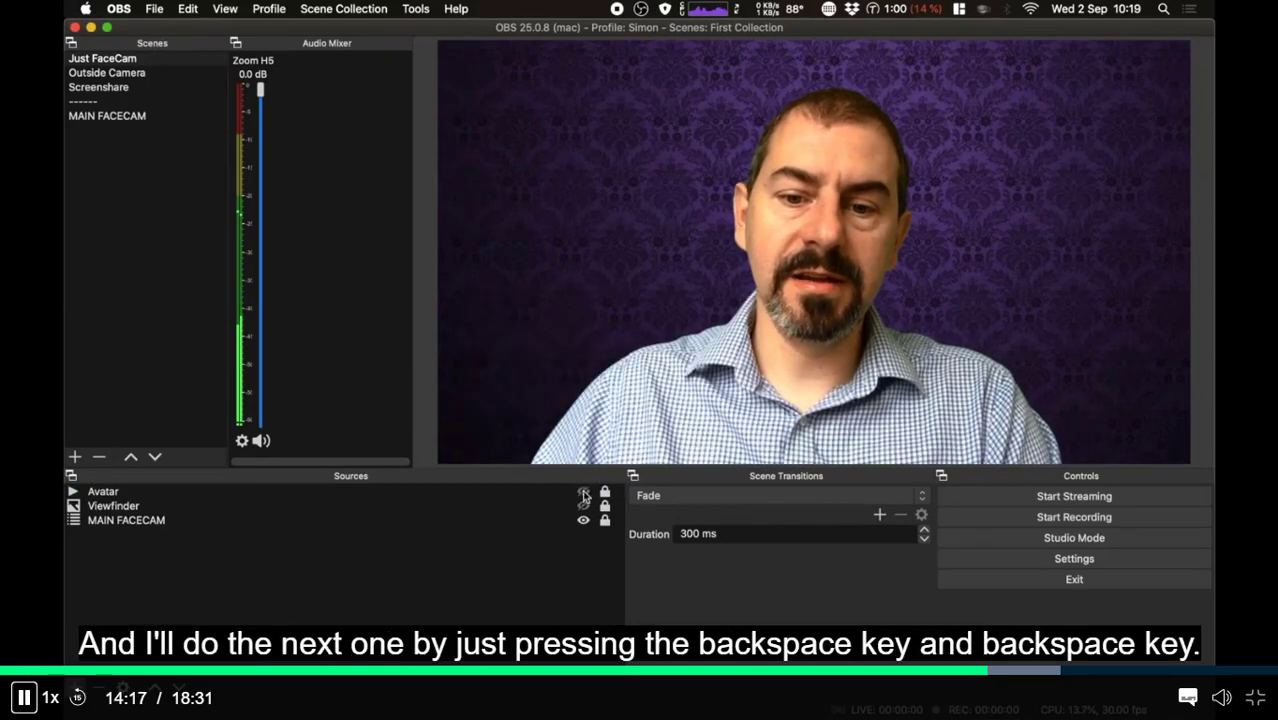
click(552, 491)
key(BackSpace)
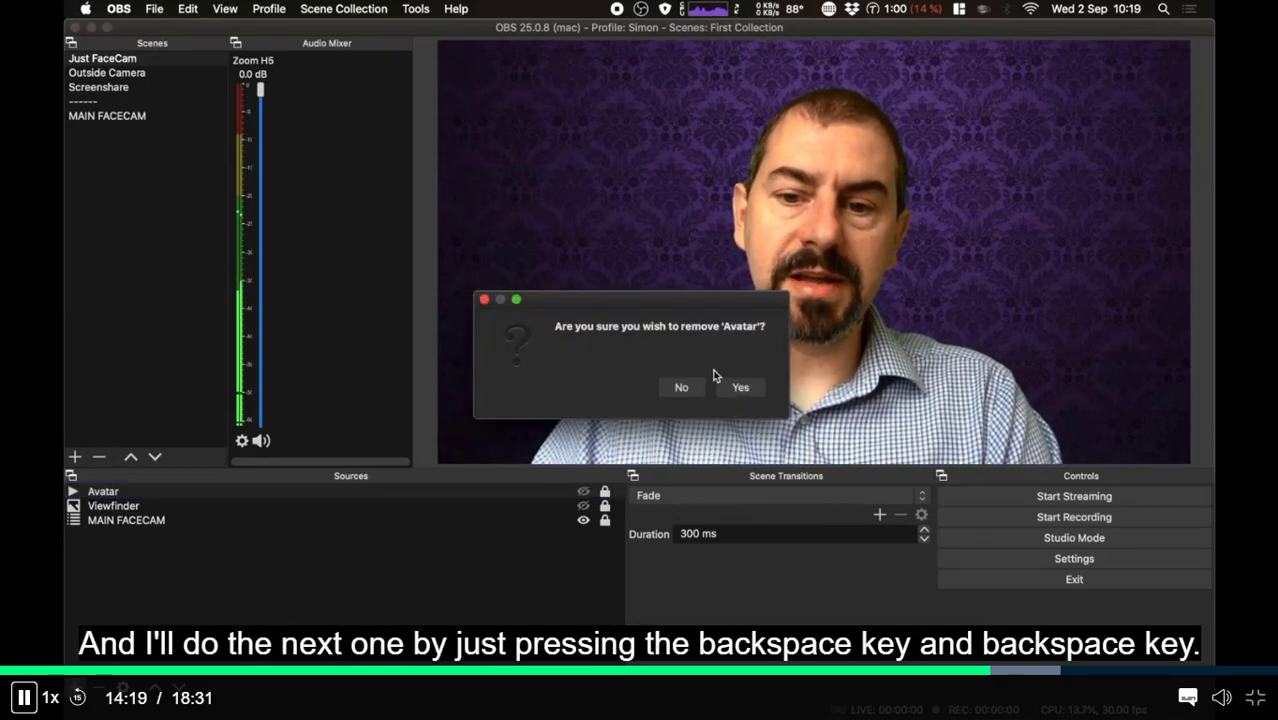
key(Return)
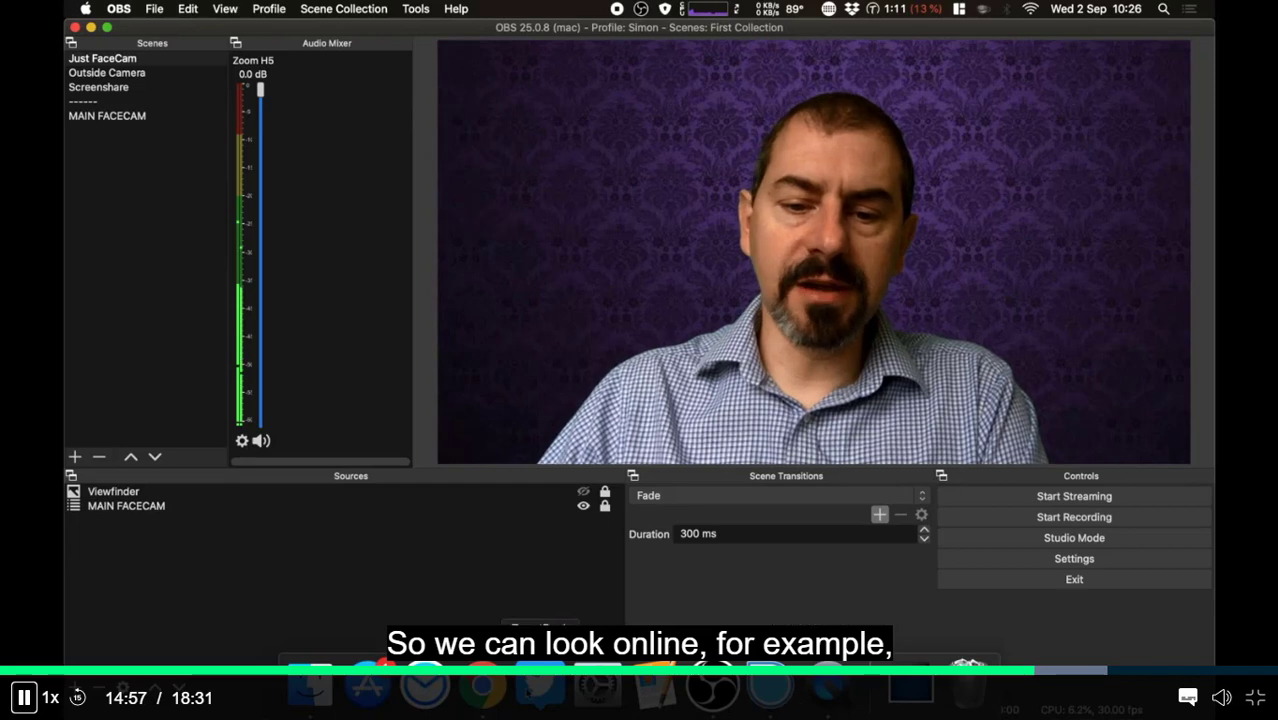
Step: Switch to Chrome and browse the themed video collections on the NO COPYRIGHT MOTION GRAPHICS YouTube channel
click(484, 687)
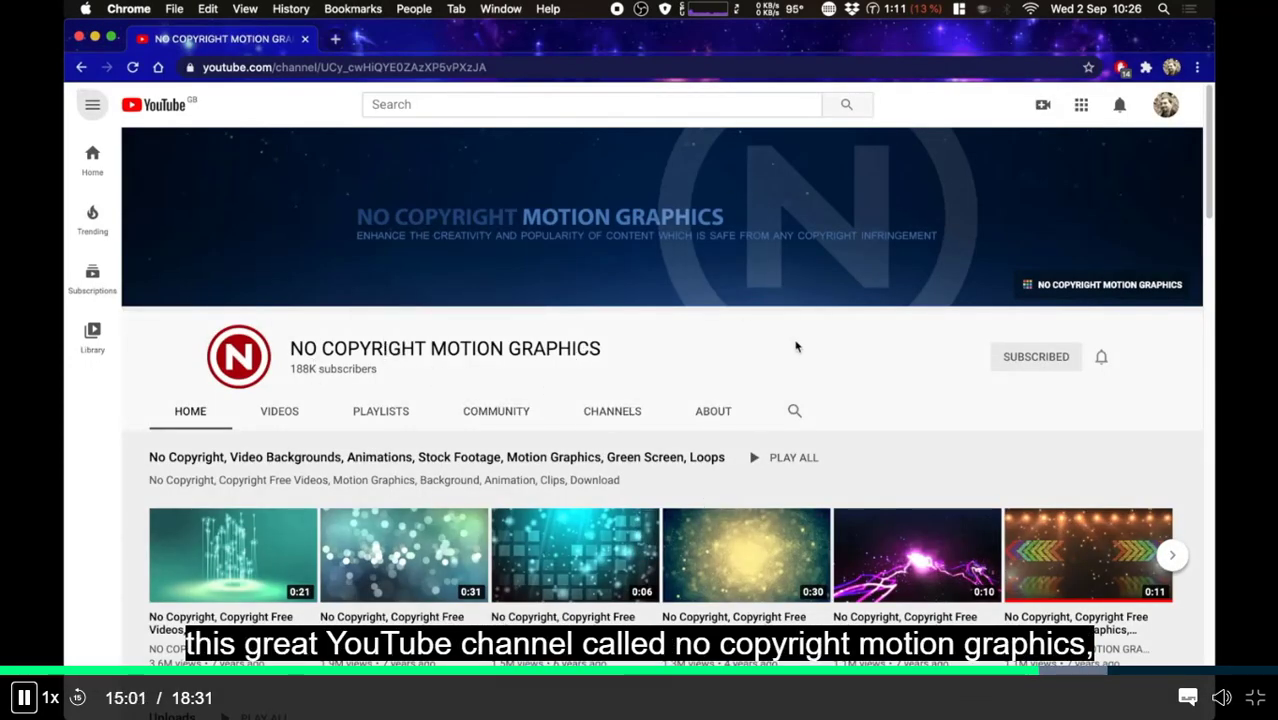
drag(1208, 179, 1199, 623)
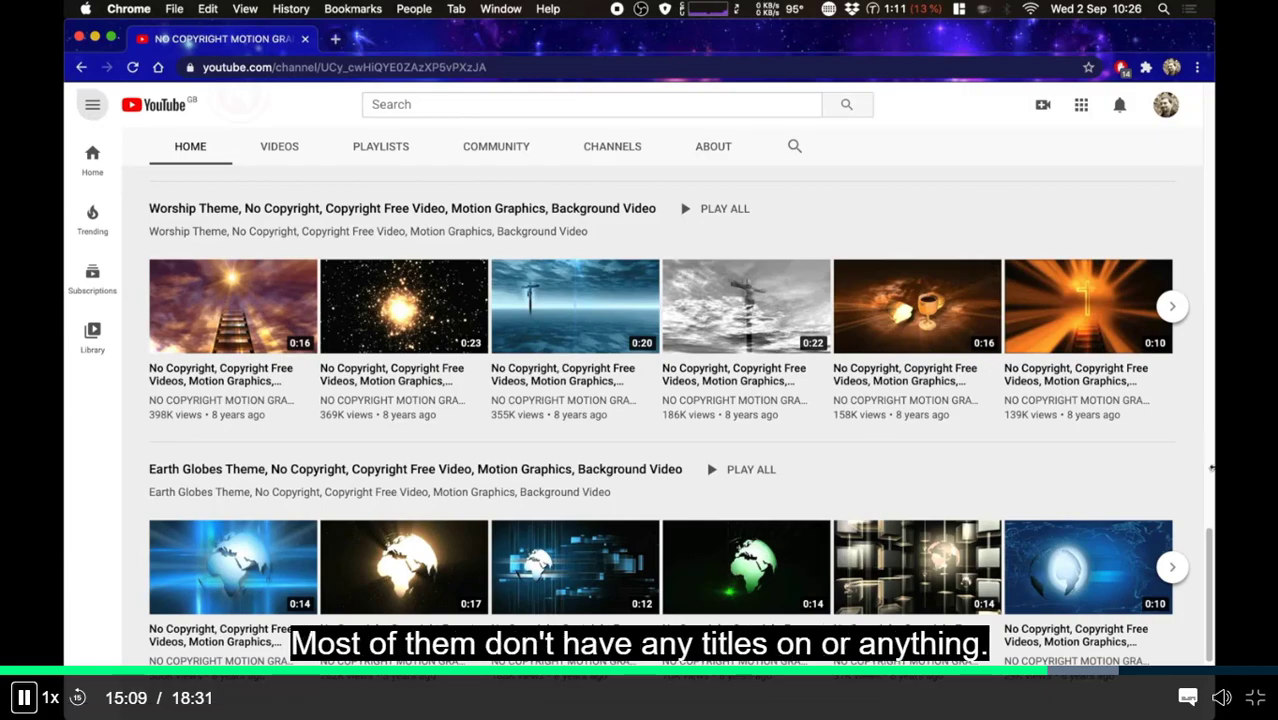
drag(1207, 548, 1199, 585)
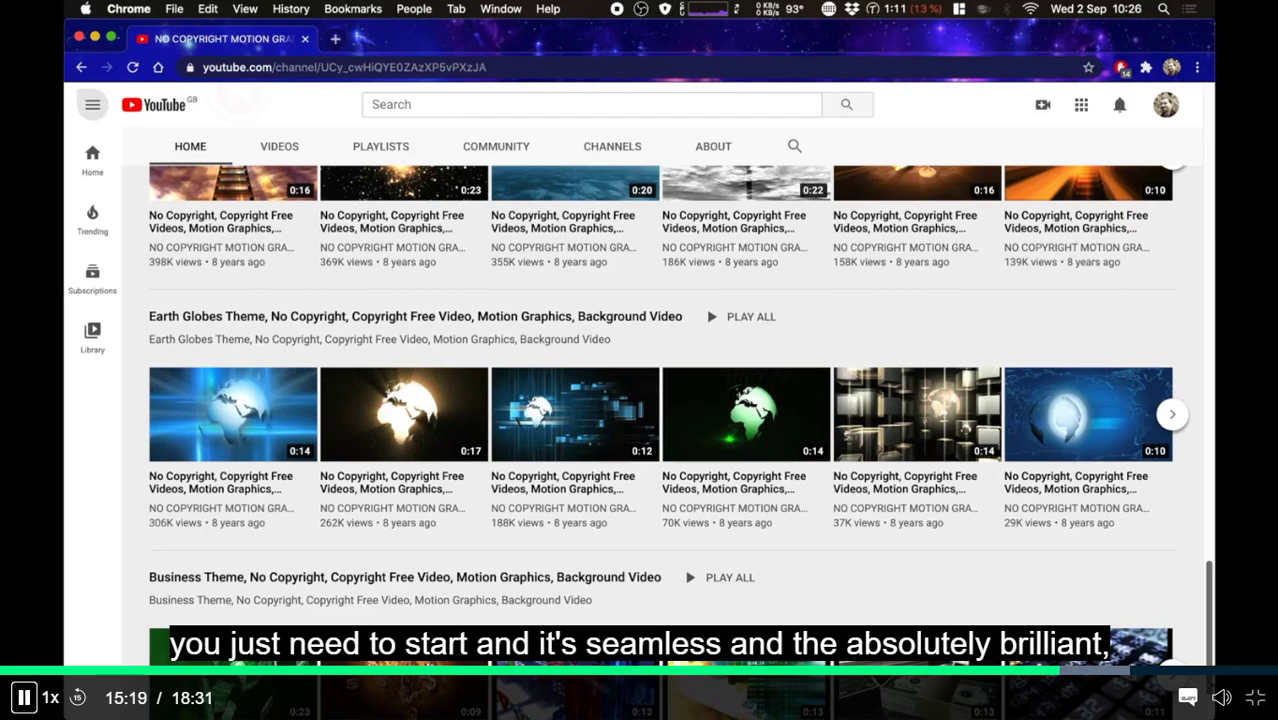
drag(1208, 652, 1183, 104)
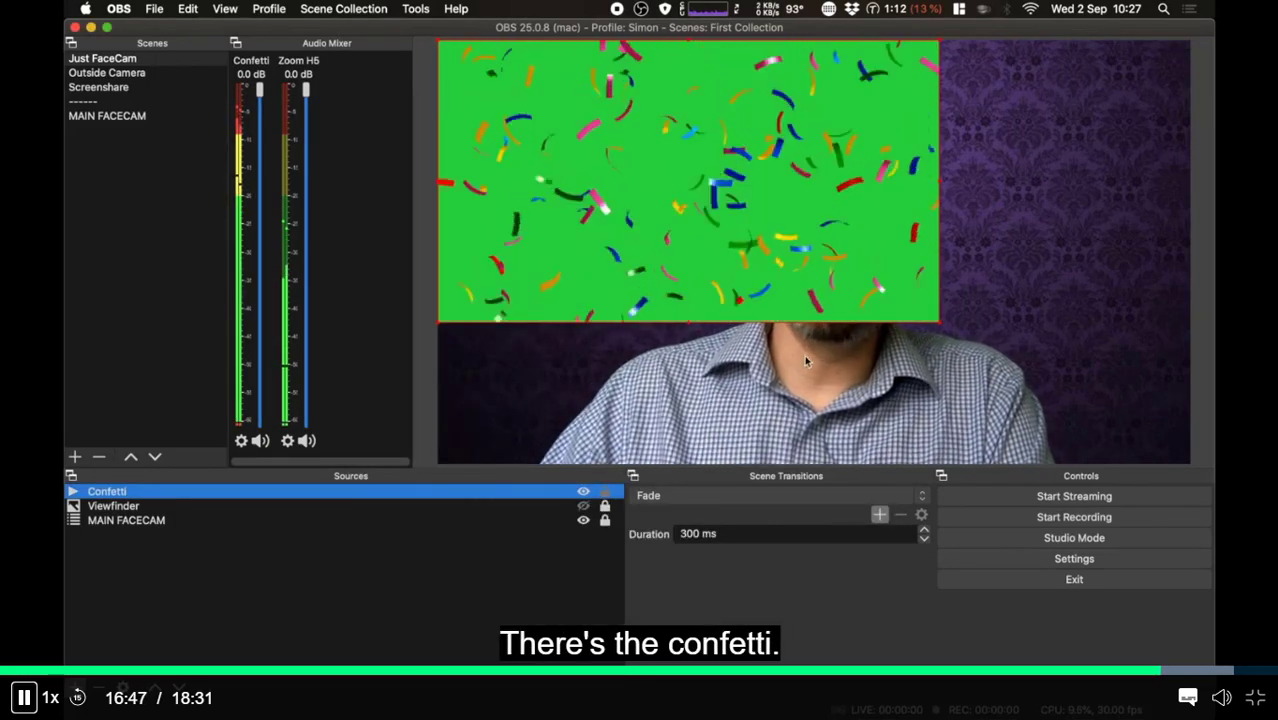
Step: Fit the Confetti source to the screen, and hide and show it to replay its video
right_click(521, 494)
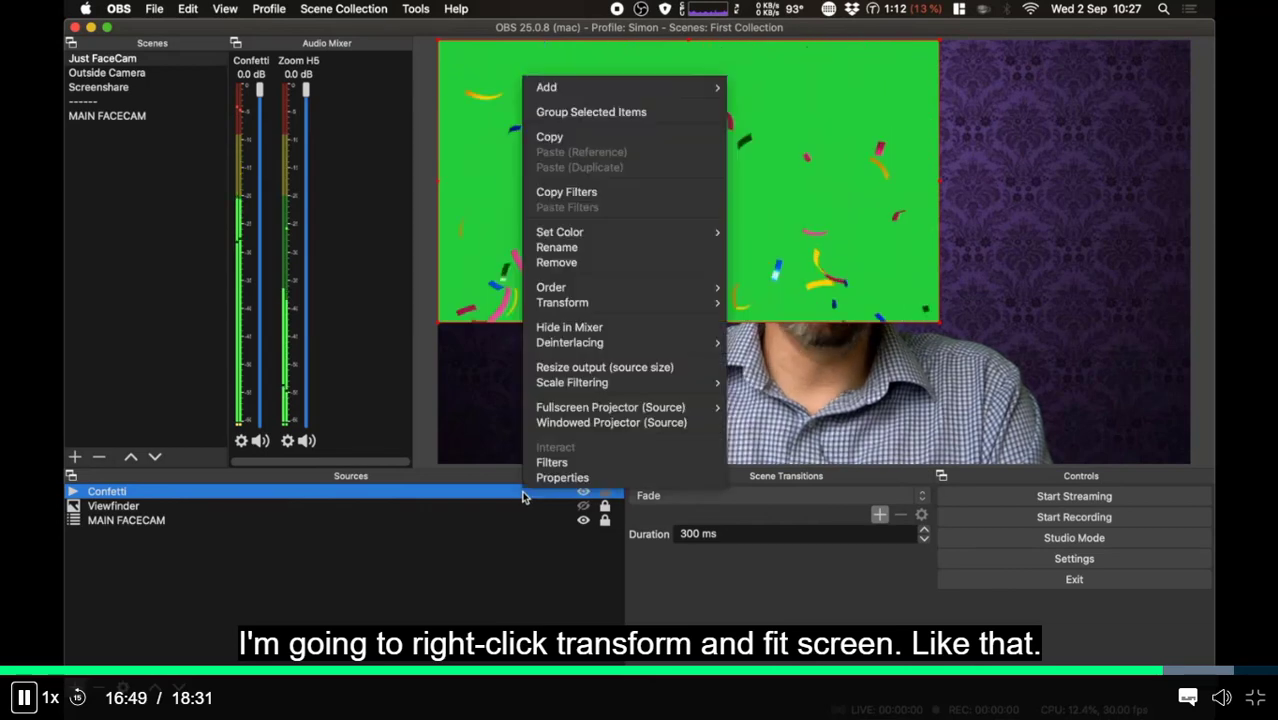
mouse_move(606, 302)
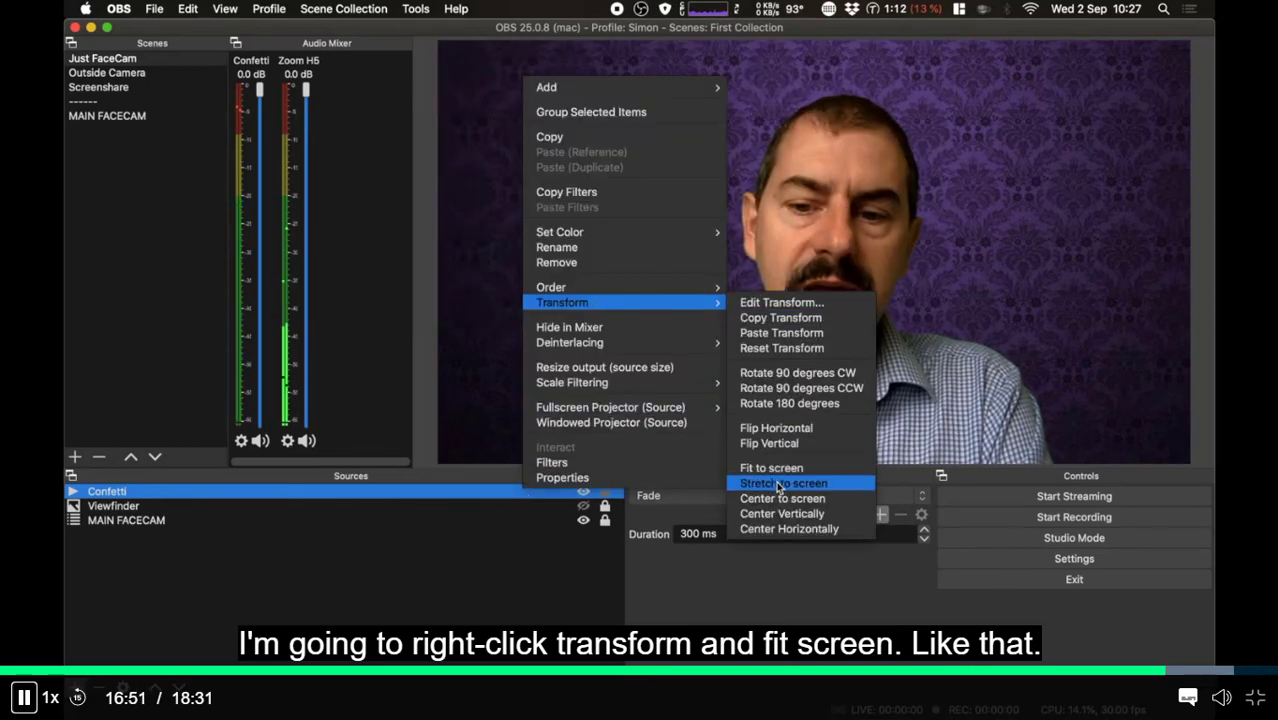
click(777, 472)
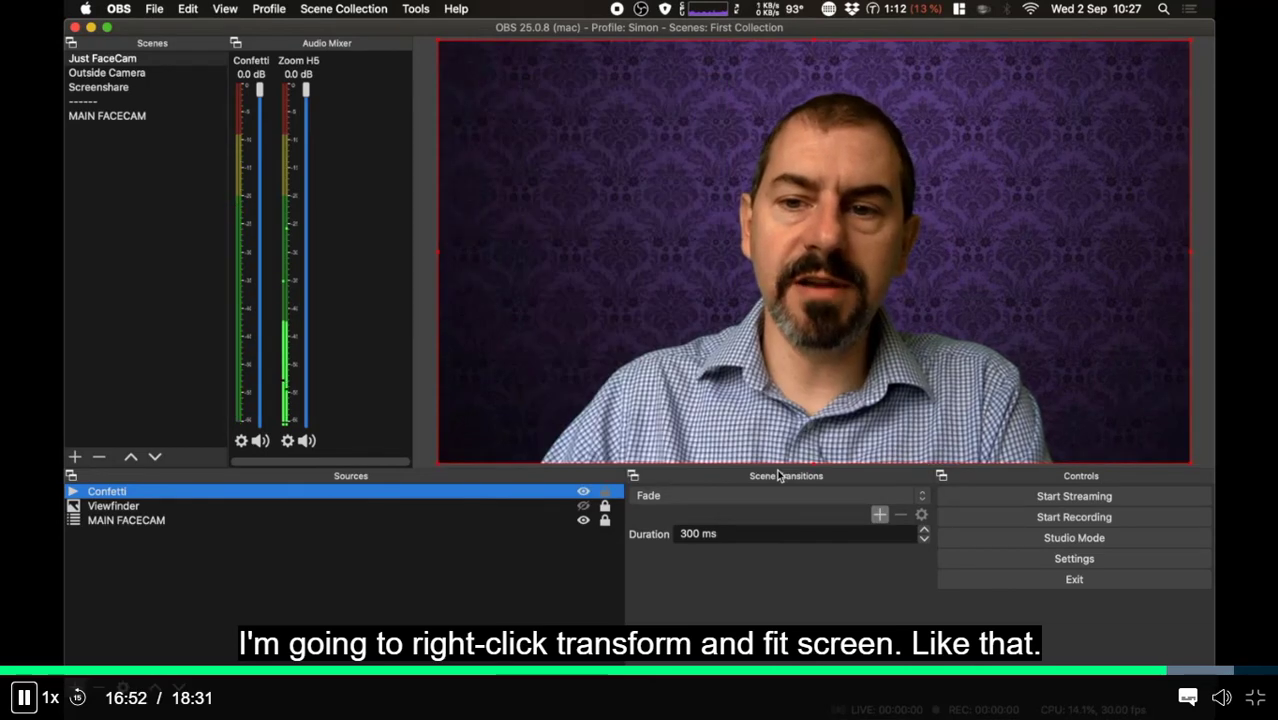
click(582, 491)
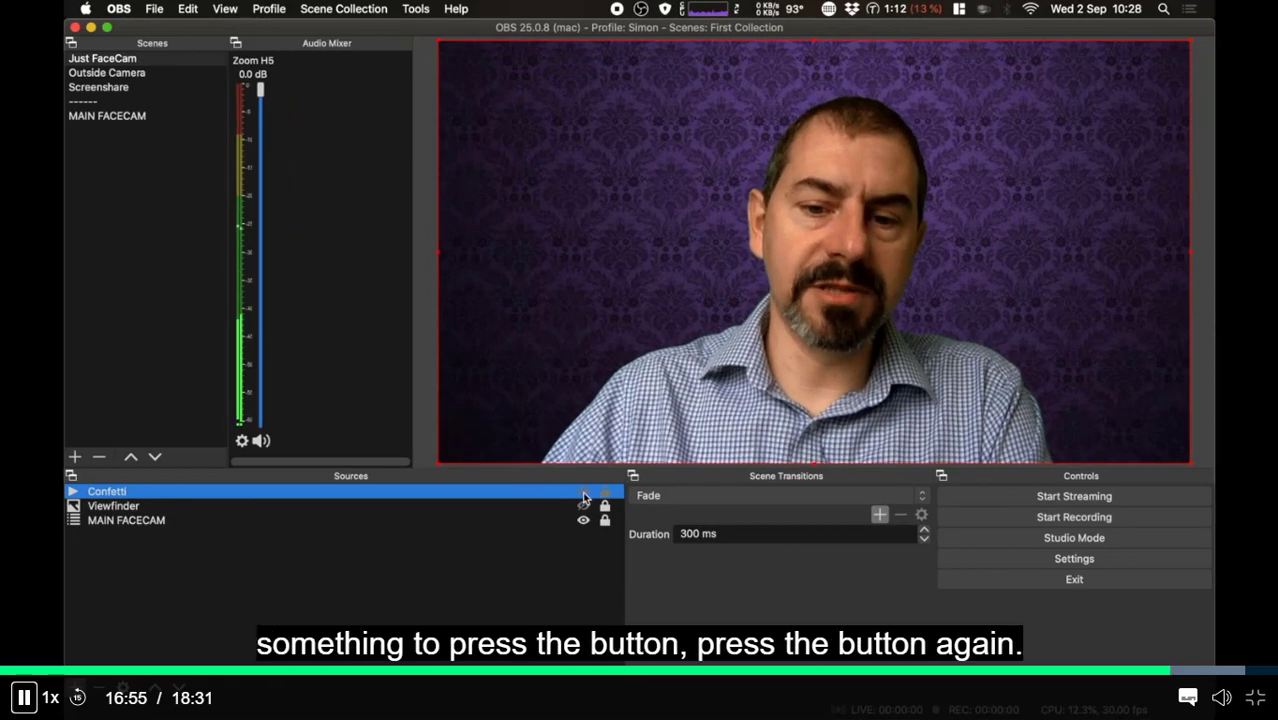
click(582, 491)
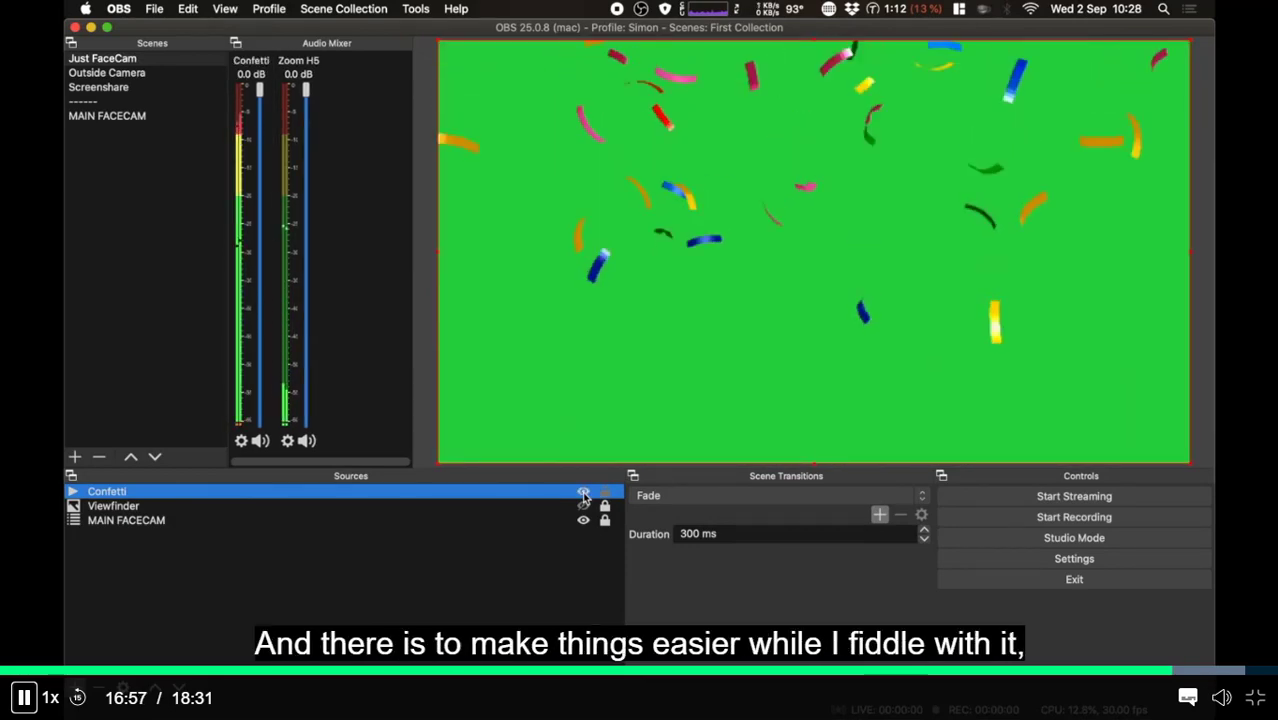
Step: Turn on looping in the Confetti source's properties and lower its audio level to -47.2 dB
double_click(464, 495)
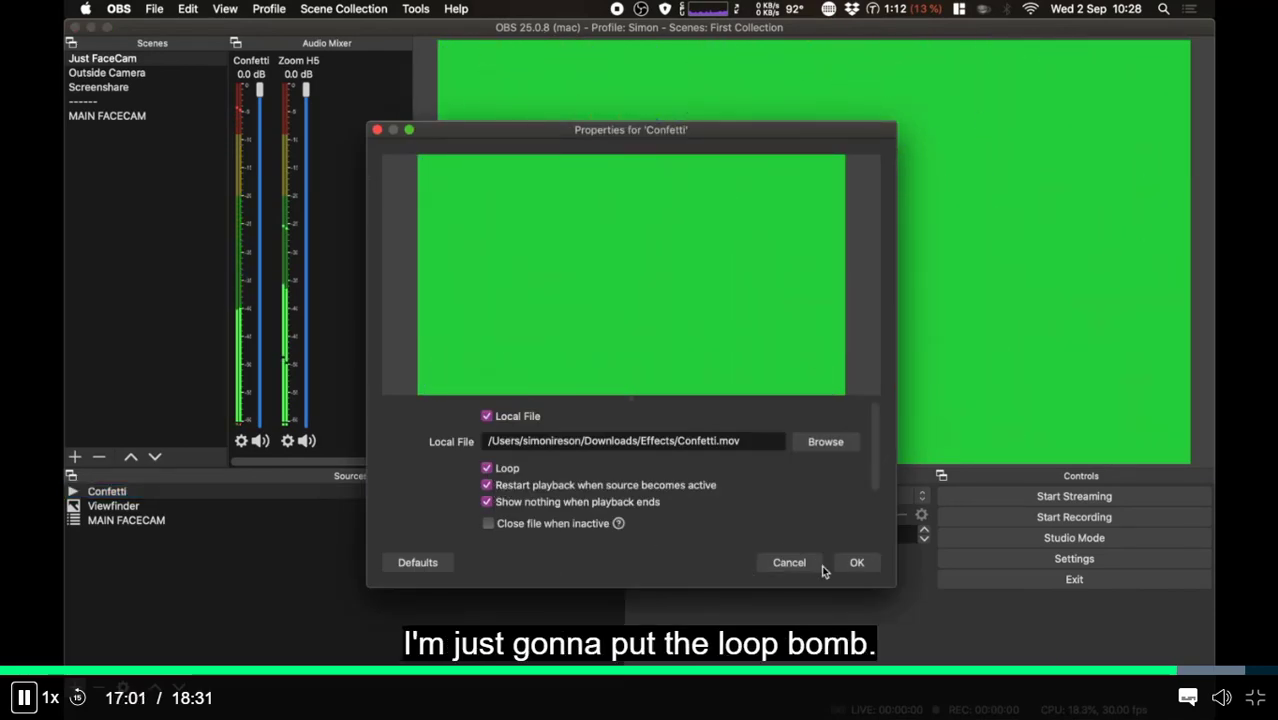
click(855, 563)
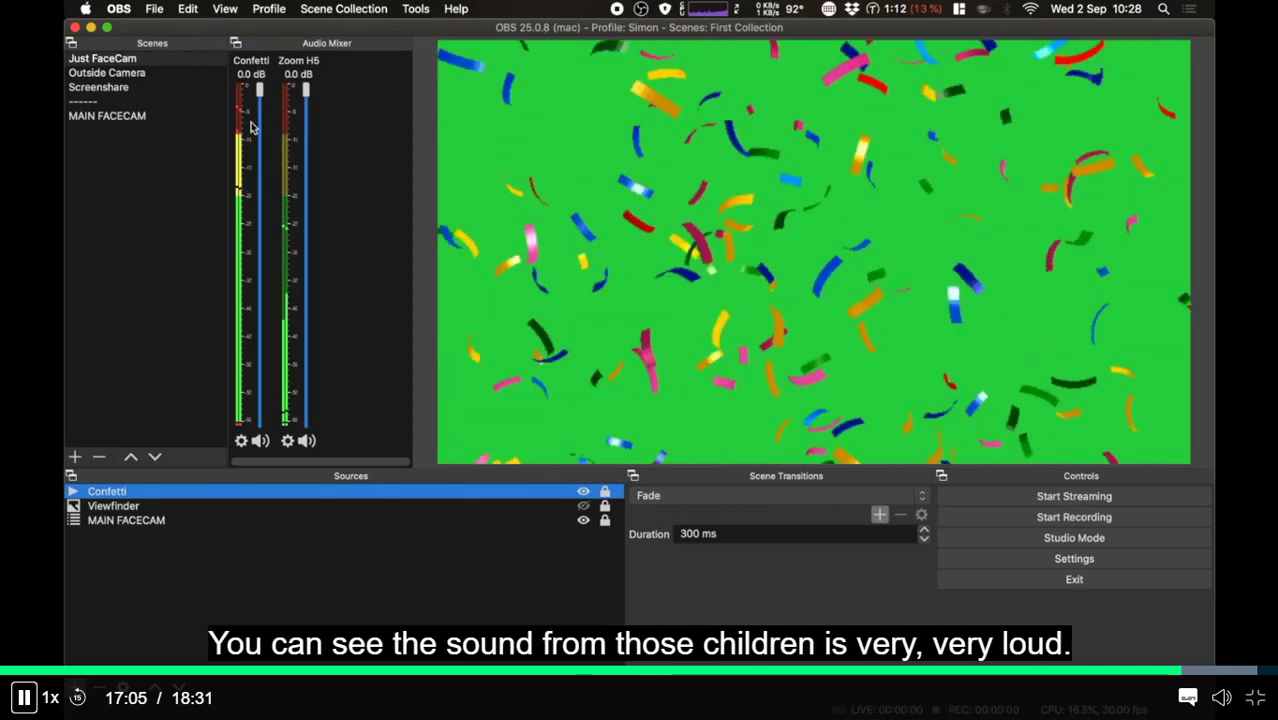
drag(259, 90, 255, 254)
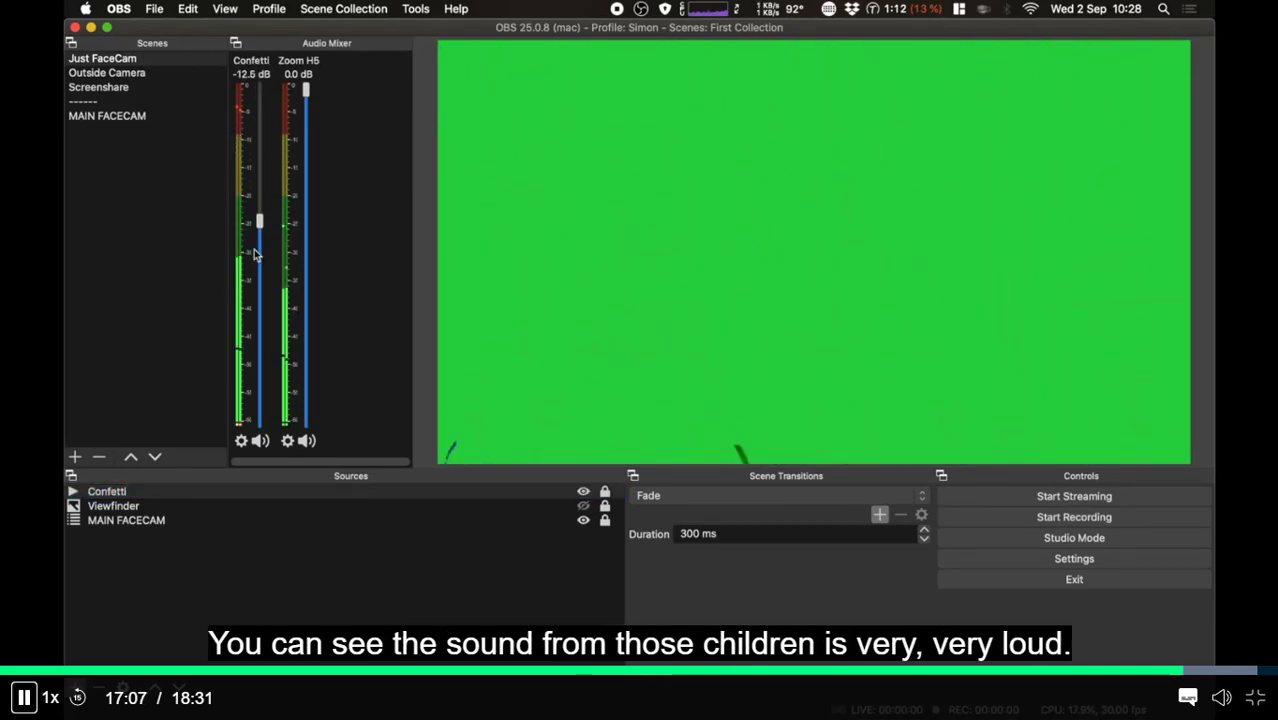
drag(255, 307, 258, 345)
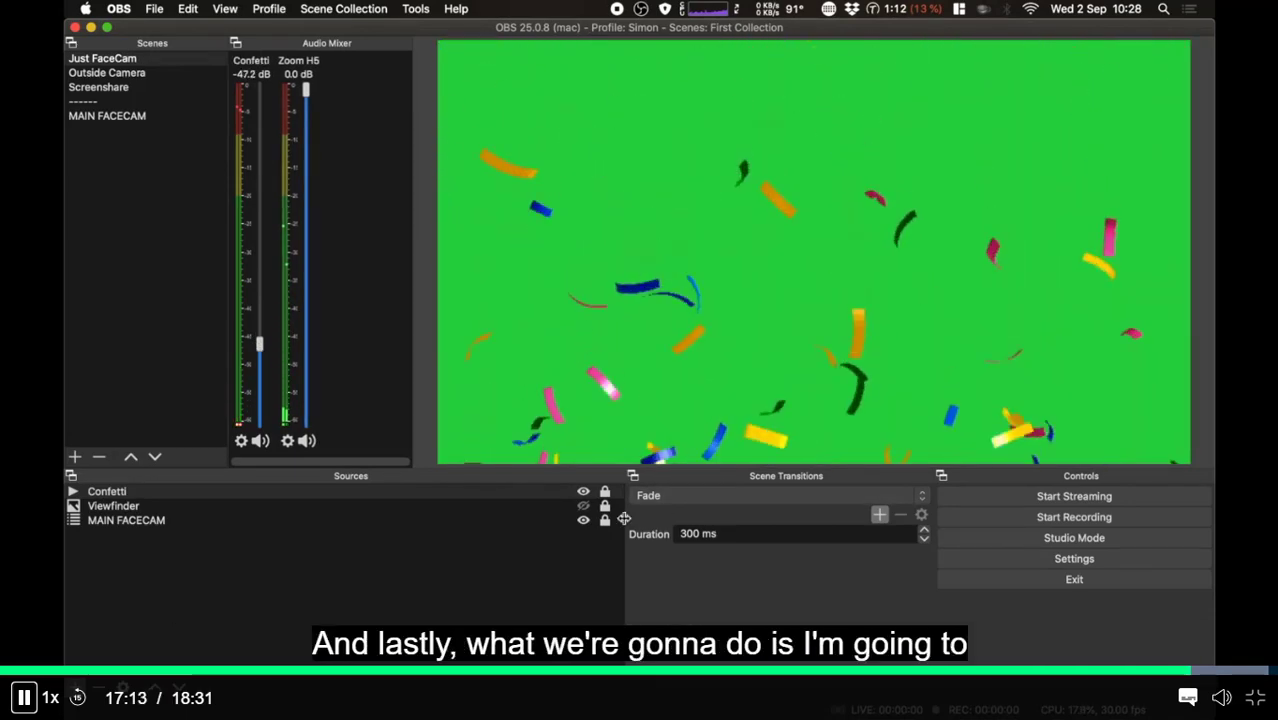
Step: Add a Chroma Key effect filter to the Confetti source with Green as the key color, checking the keyed confetti over the facecam
right_click(558, 494)
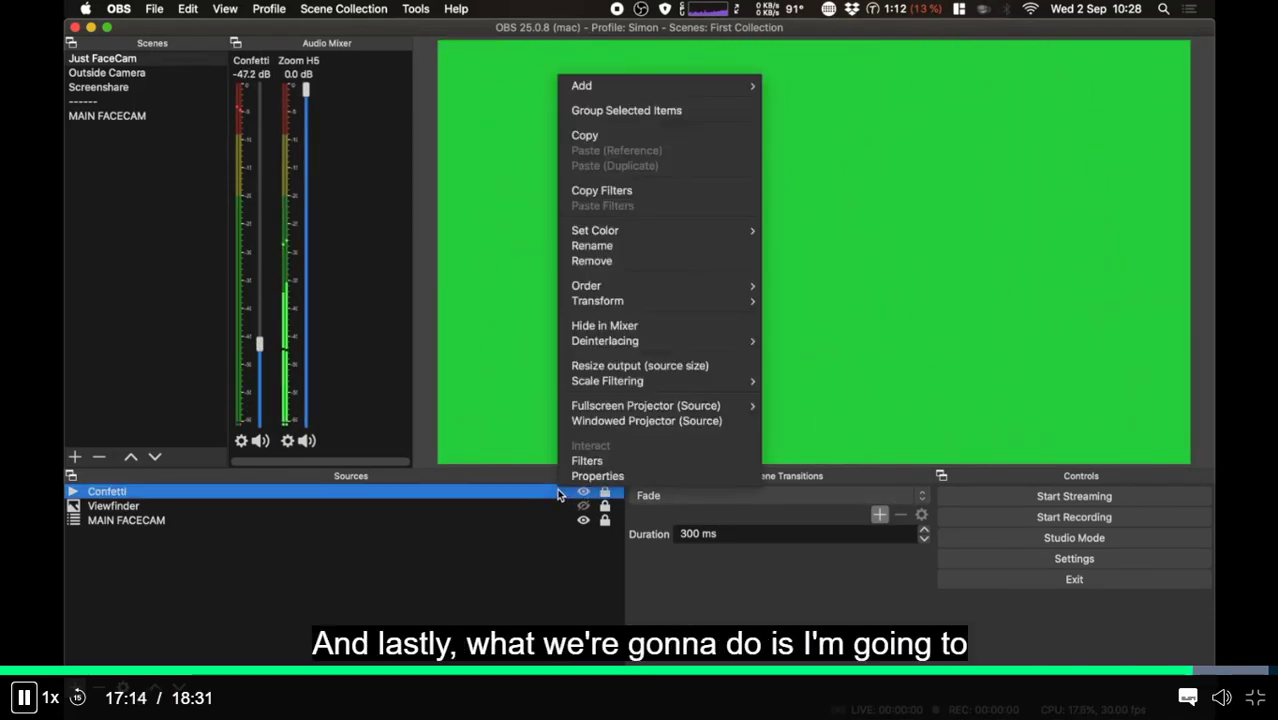
click(616, 462)
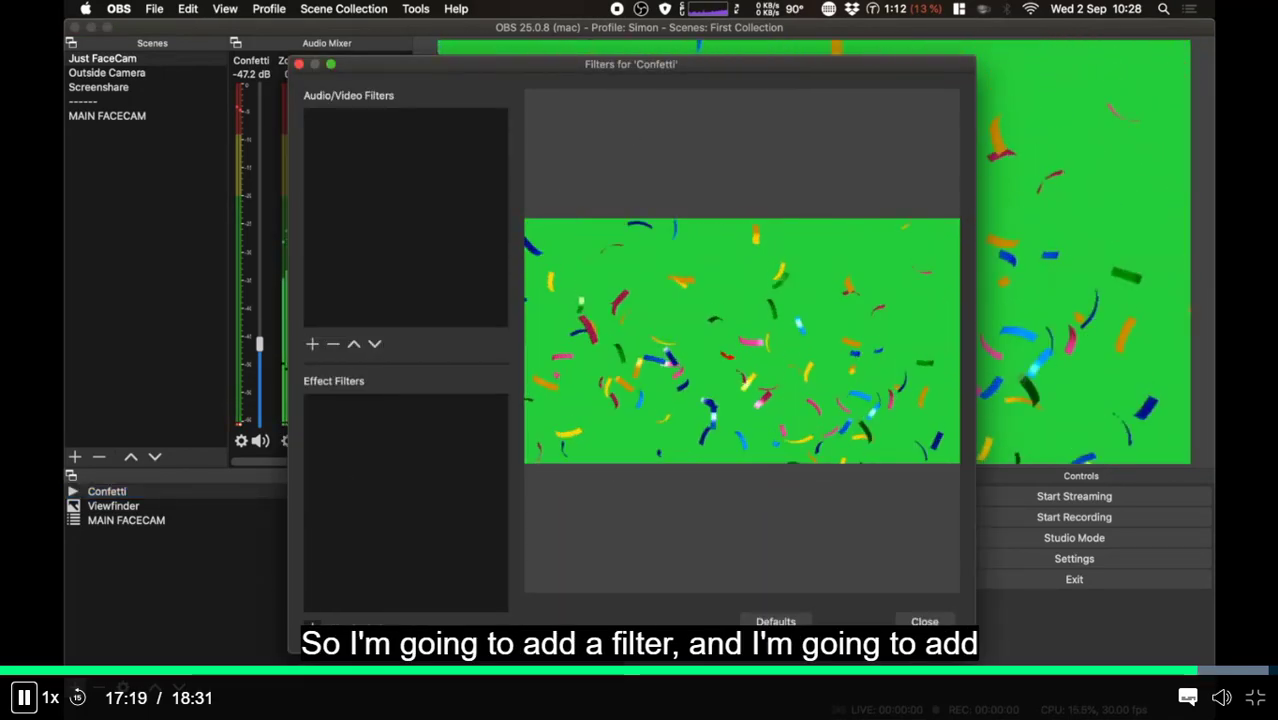
click(311, 623)
click(407, 481)
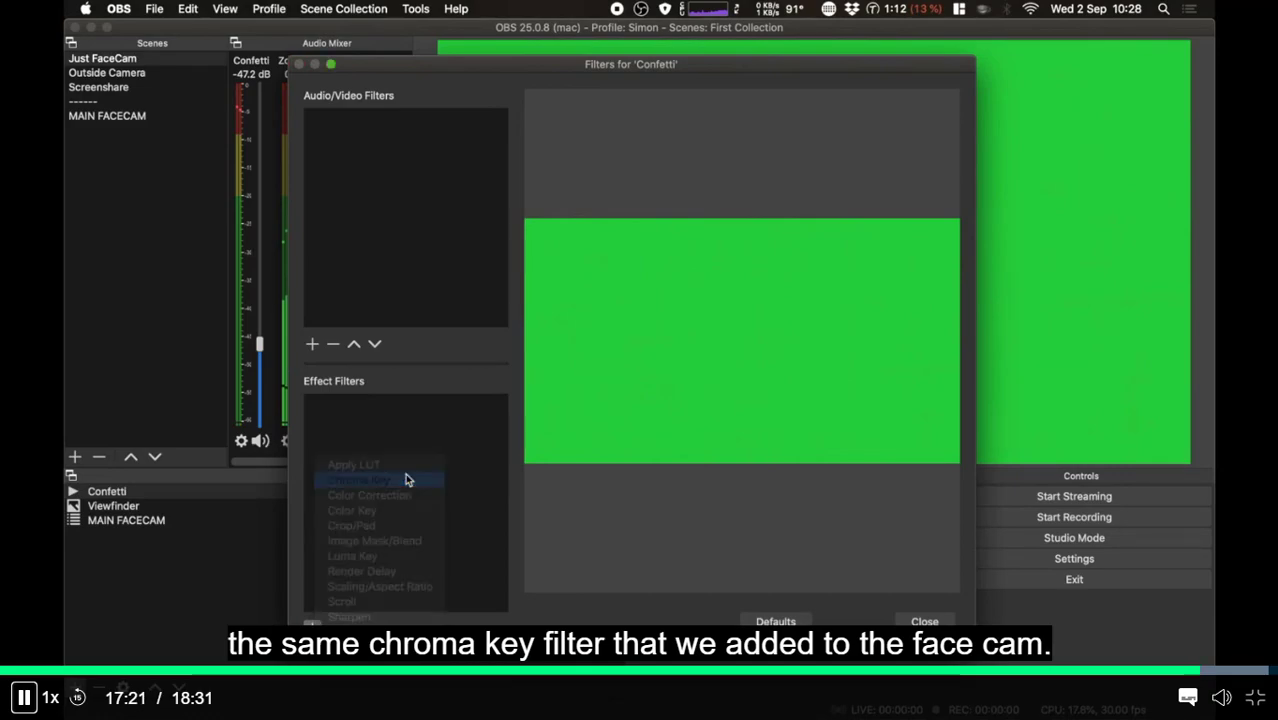
click(669, 147)
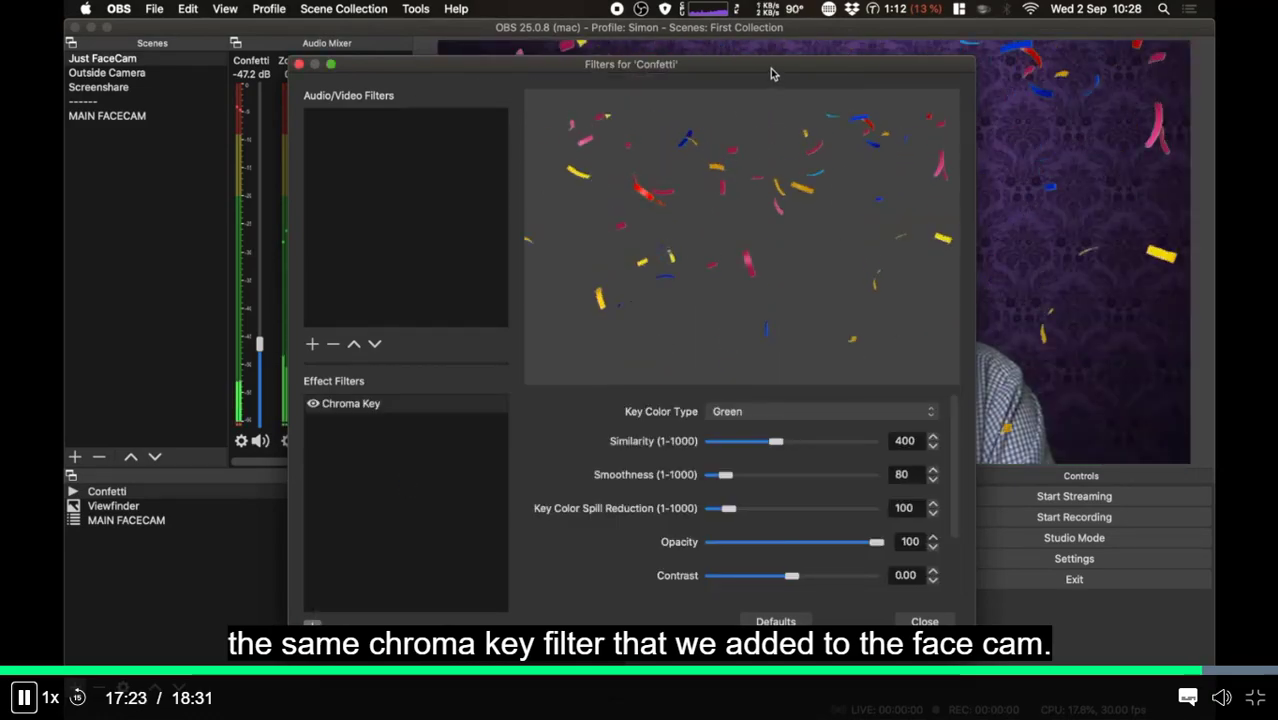
drag(767, 74, 551, 298)
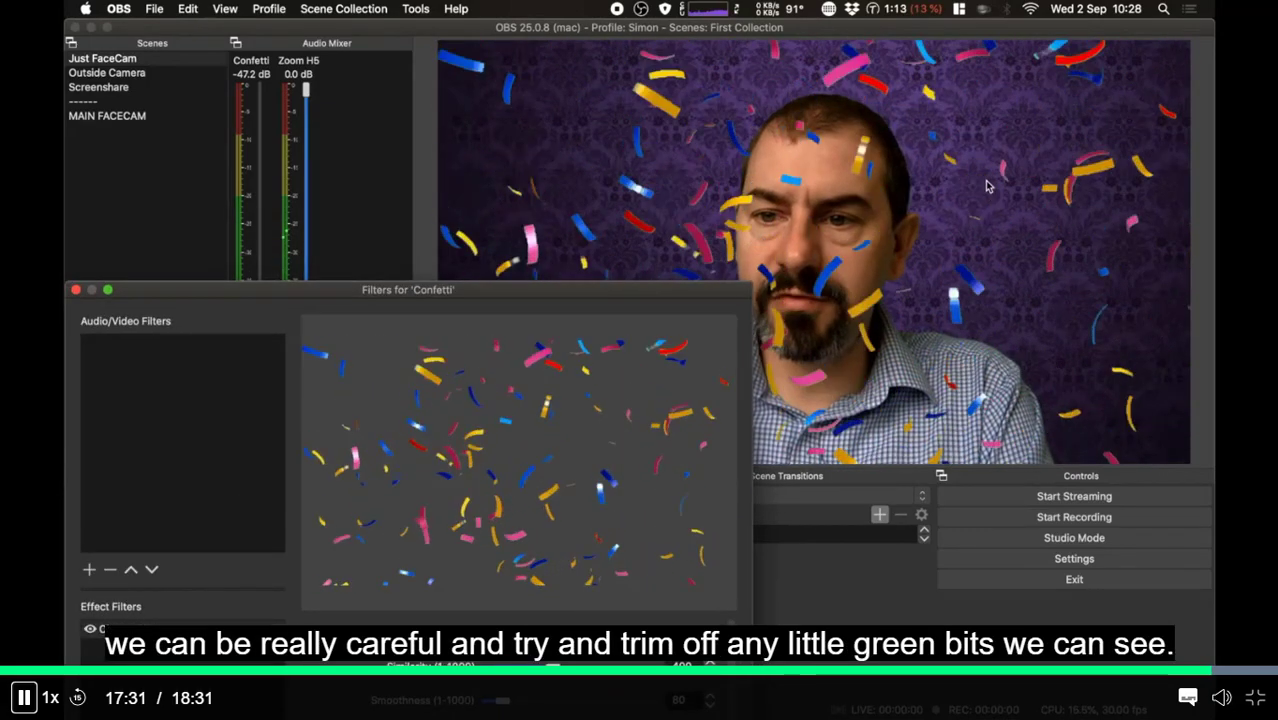
drag(547, 286, 644, 40)
click(806, 600)
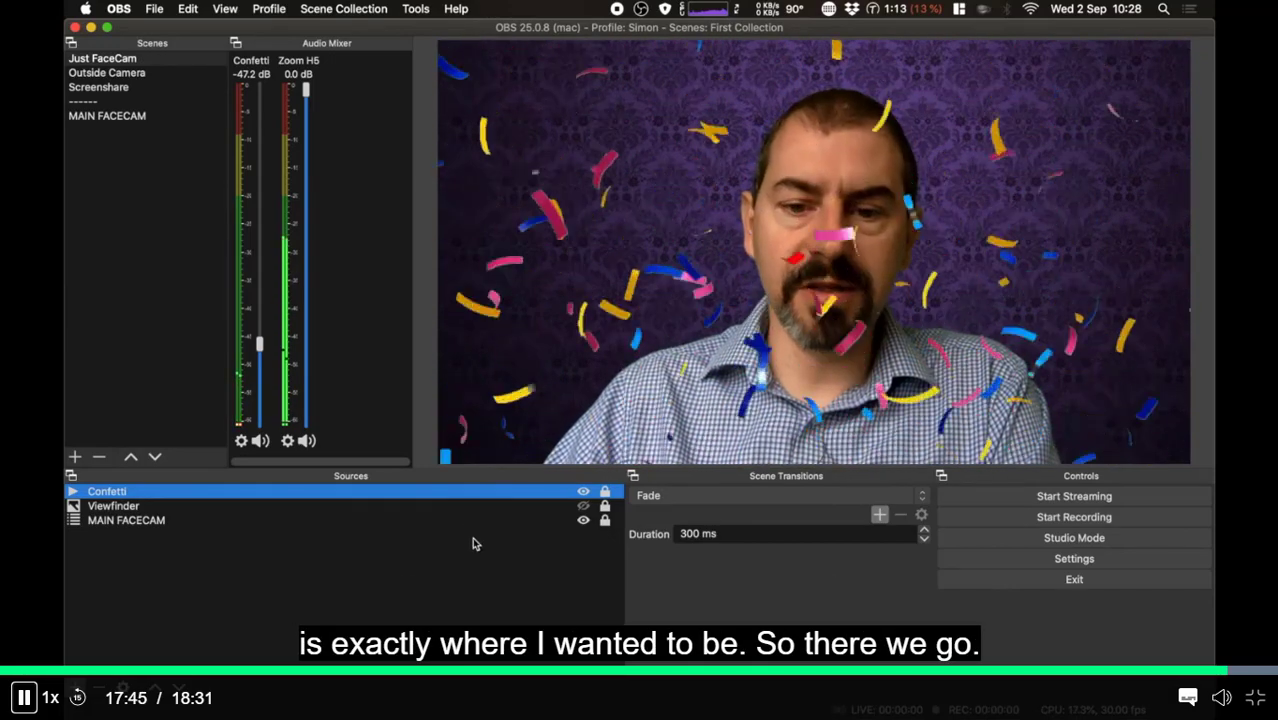
Step: Turn off looping in the Confetti source's properties and hide the source
double_click(551, 492)
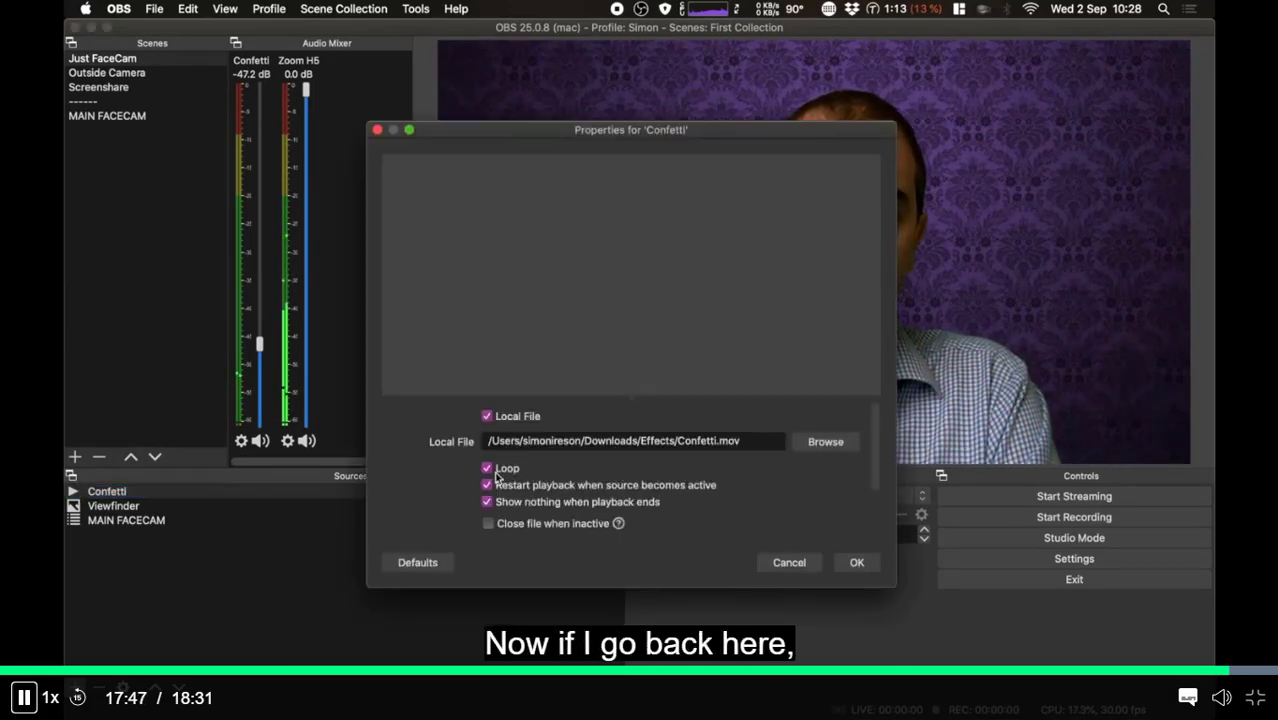
click(487, 468)
click(855, 564)
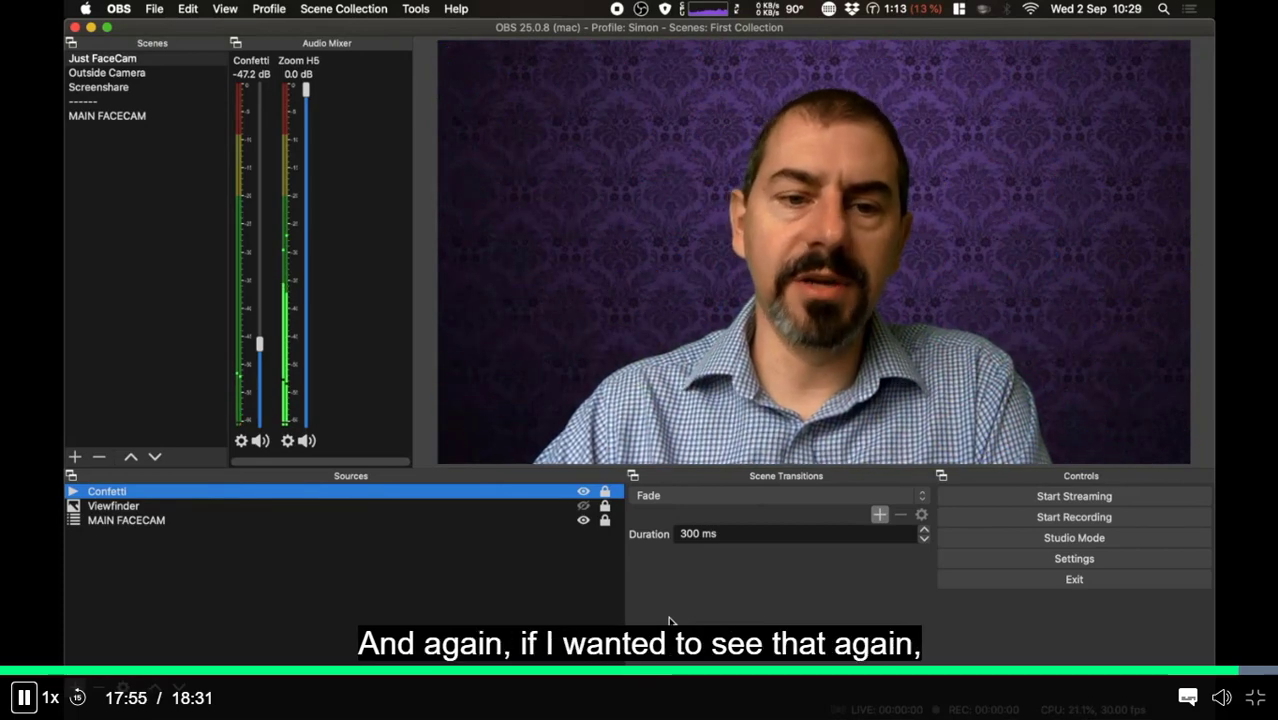
click(583, 492)
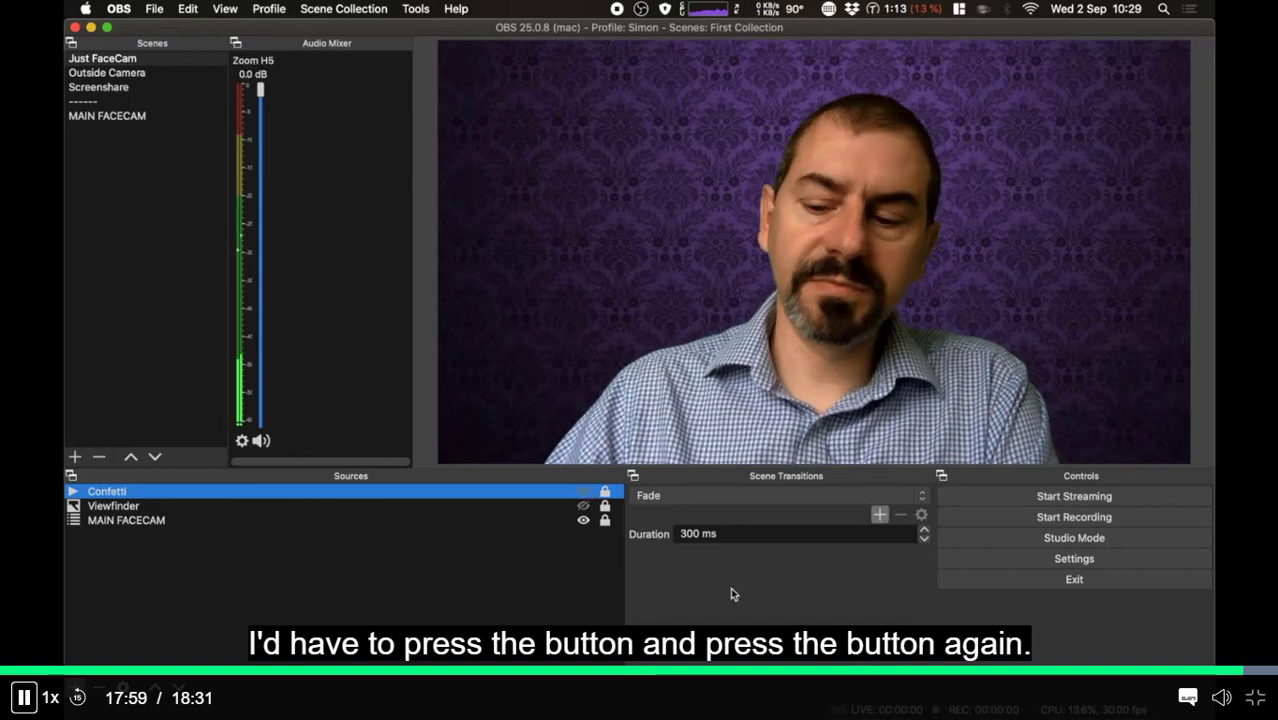